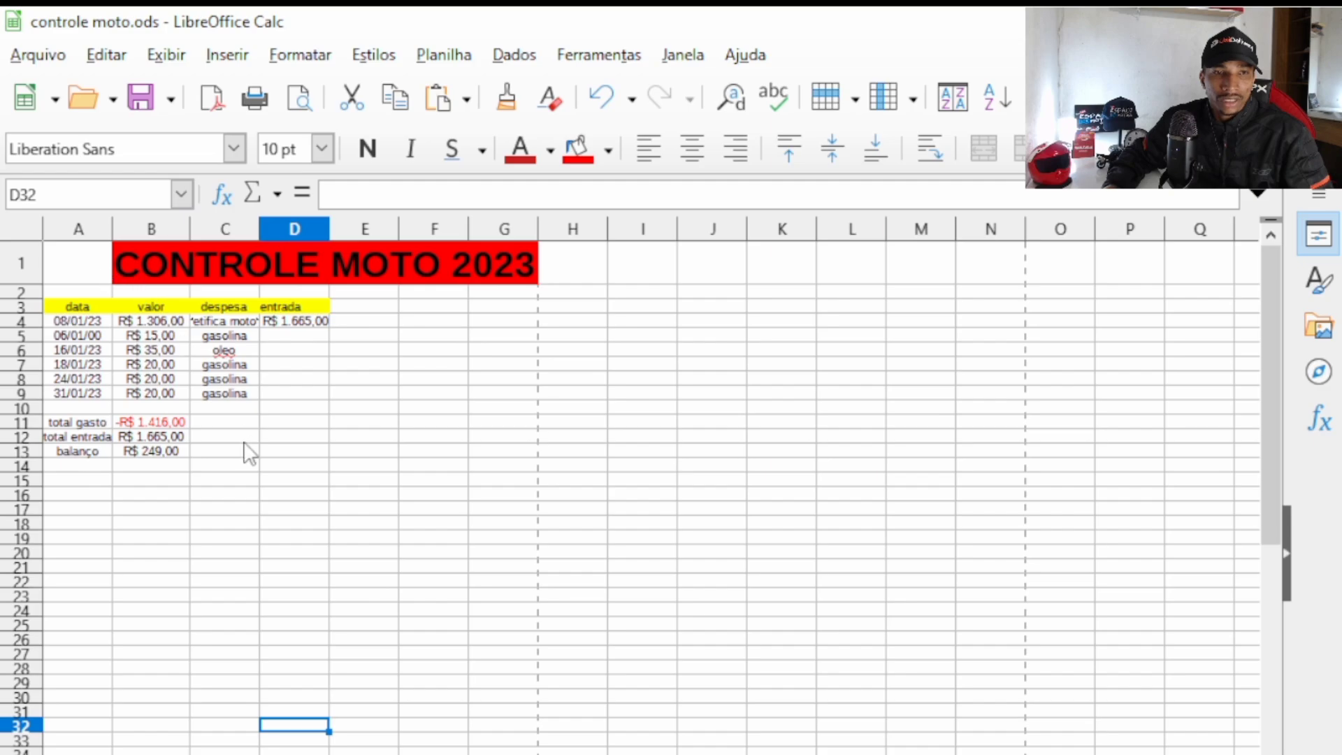
Enlarge the view of the first sheet and look over the records on the following sheet before returning.
click(212, 482)
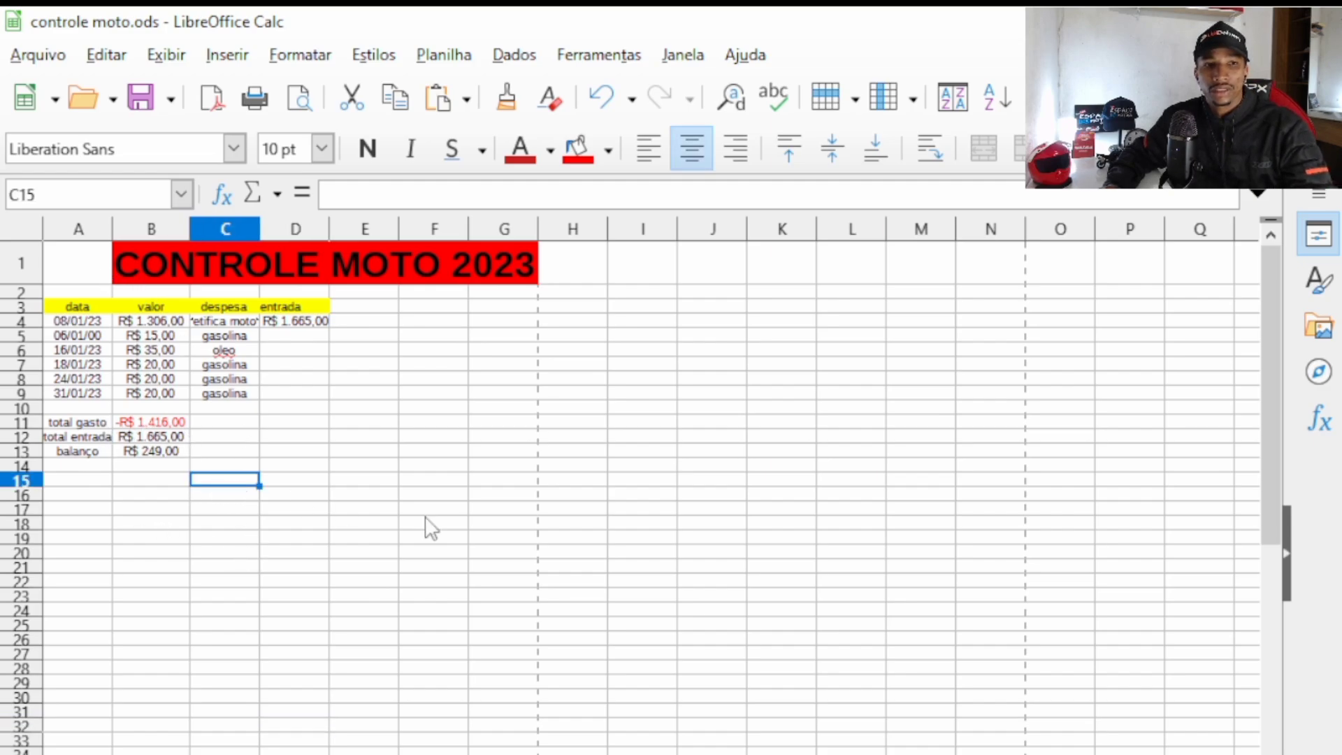
ctrl+scroll(526, 545, up, 2)
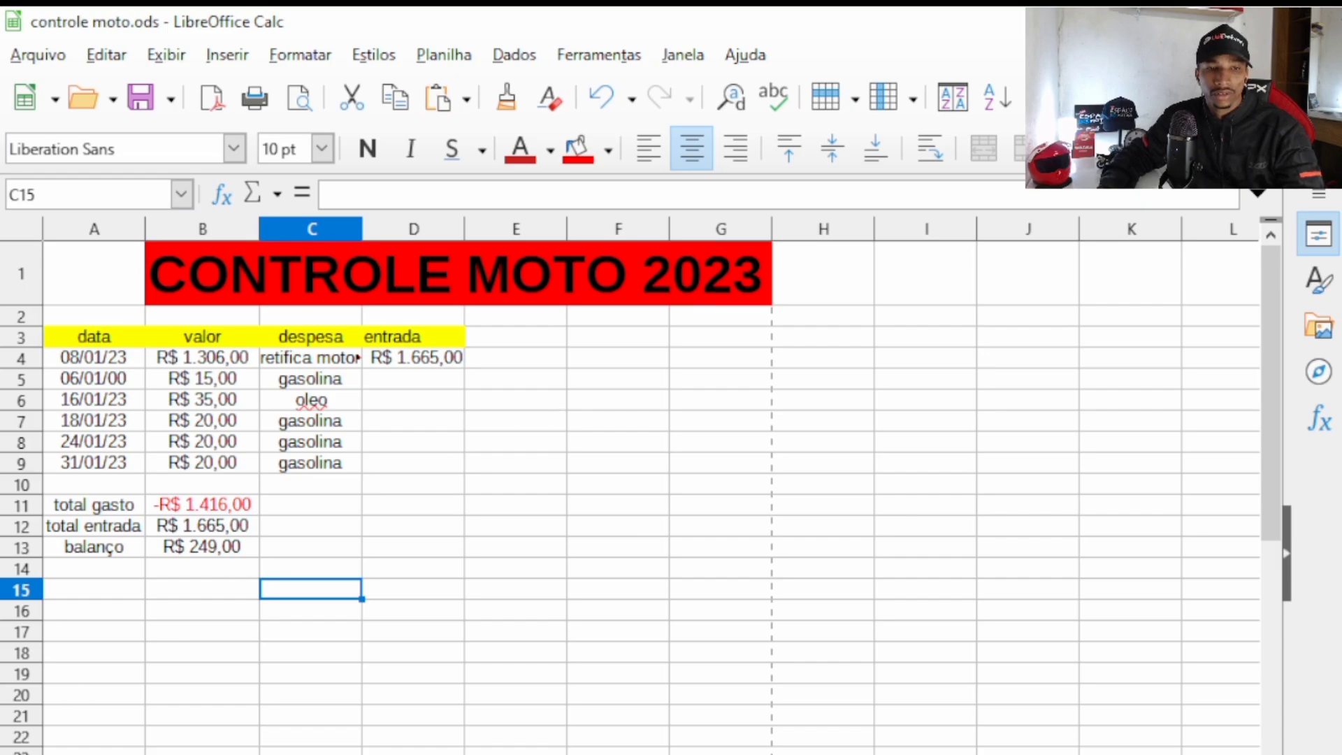
key(ctrl+Page_Down)
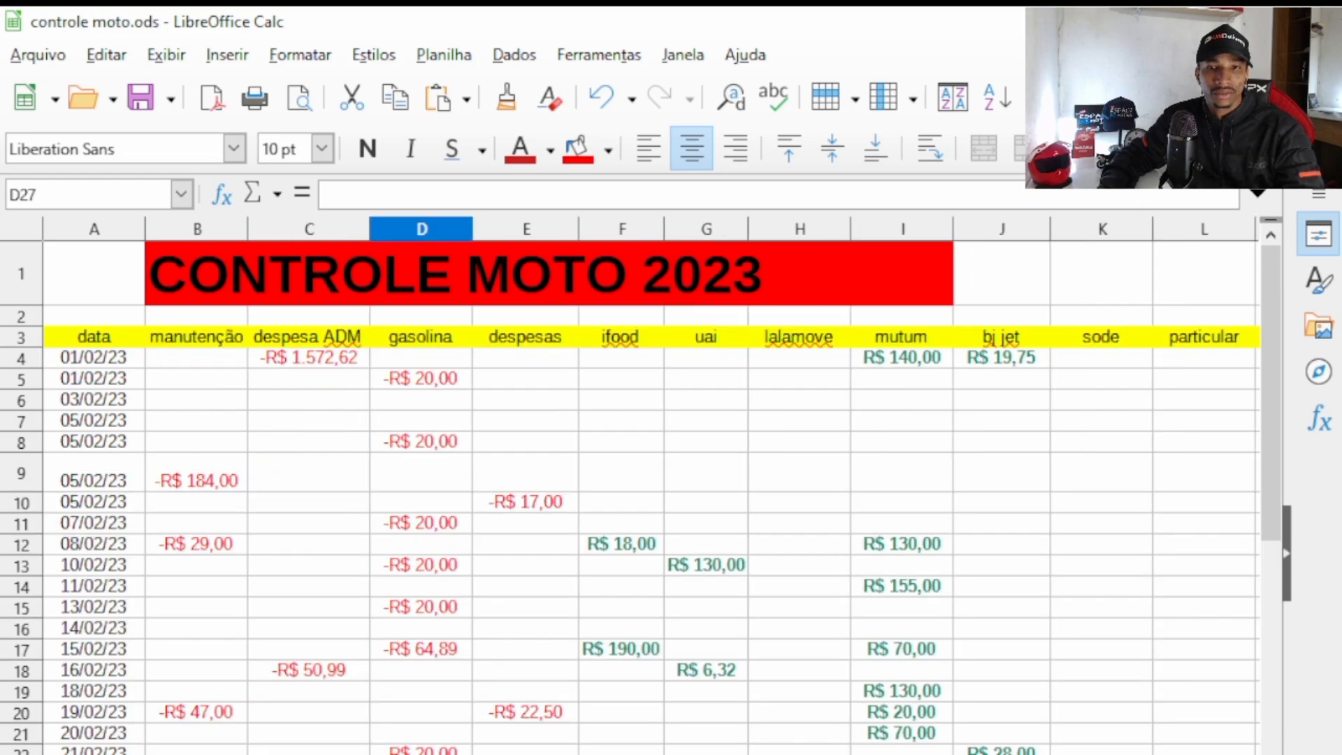
scroll(736, 661, down, 2)
scroll(735, 661, up, 1)
key(ctrl+Page_Up)
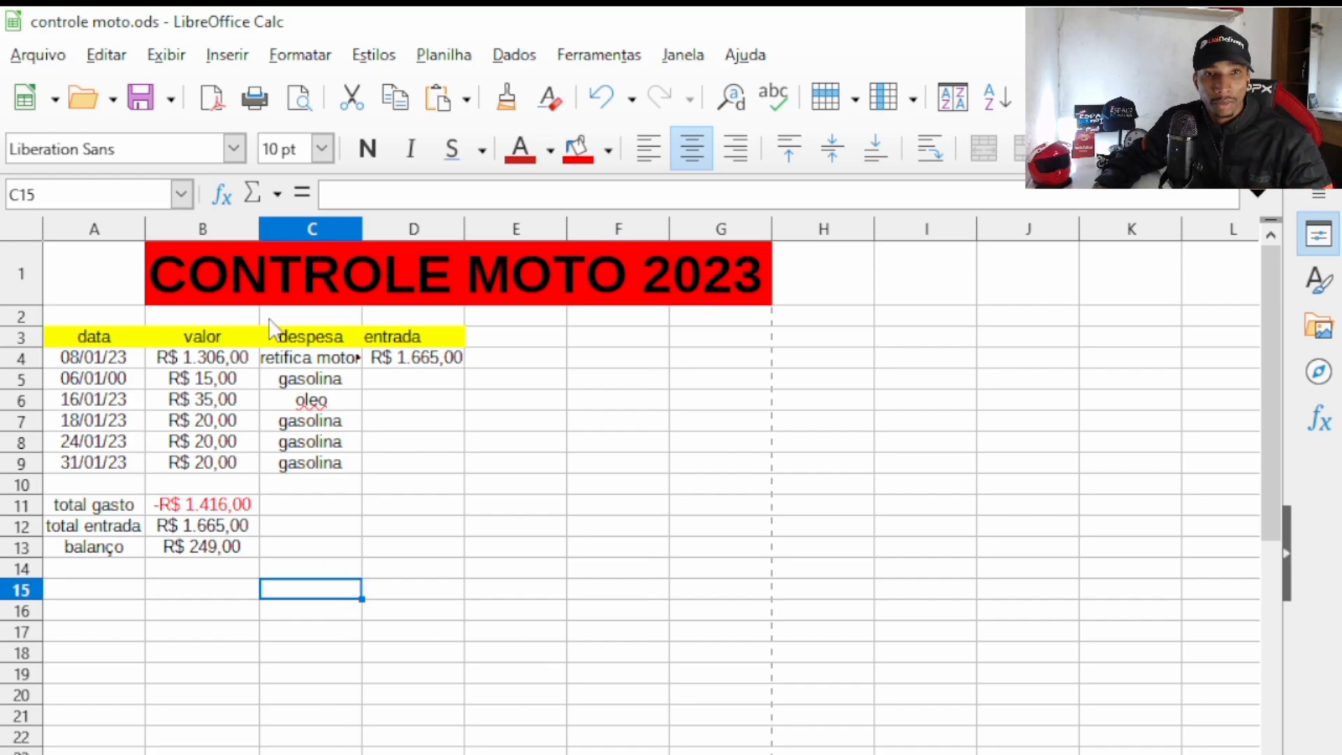
Review the data, valor, despesa and entrada entries in rows 4 to 9 of the first sheet.
click(93, 364)
click(210, 365)
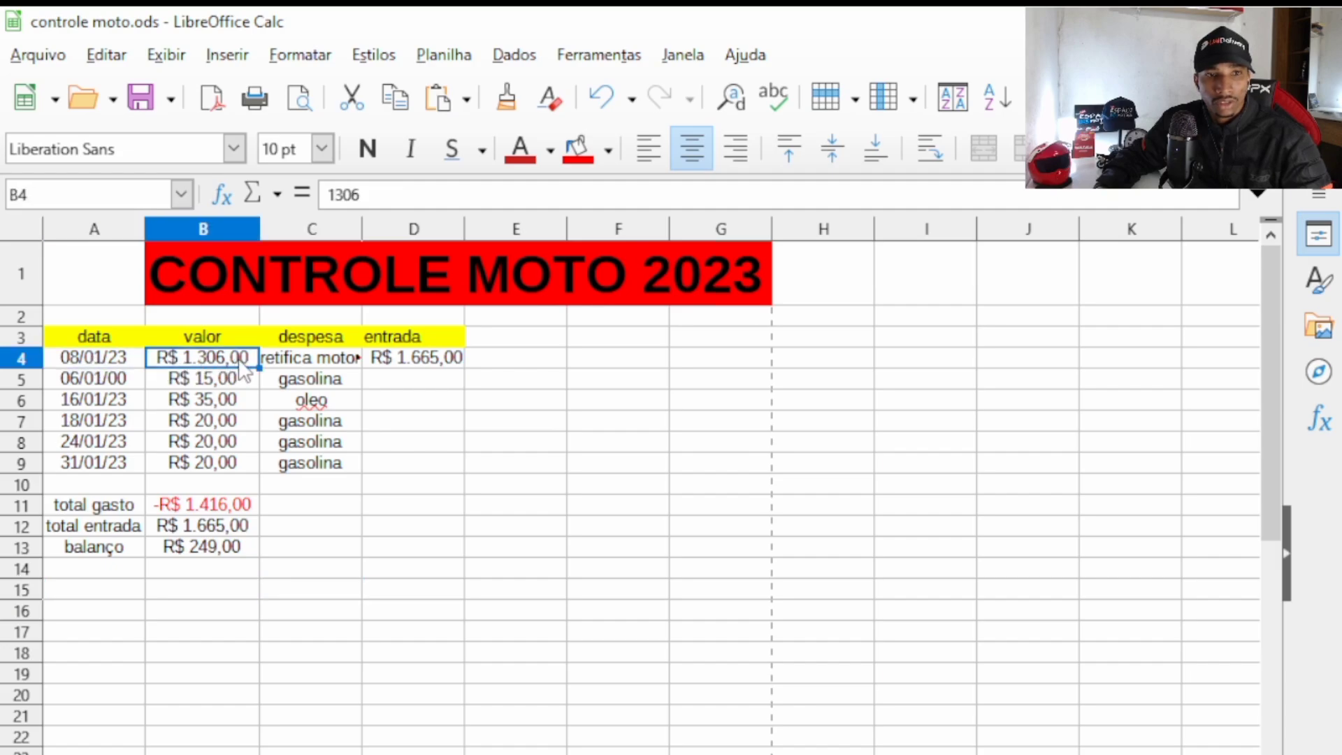
drag(103, 360, 106, 471)
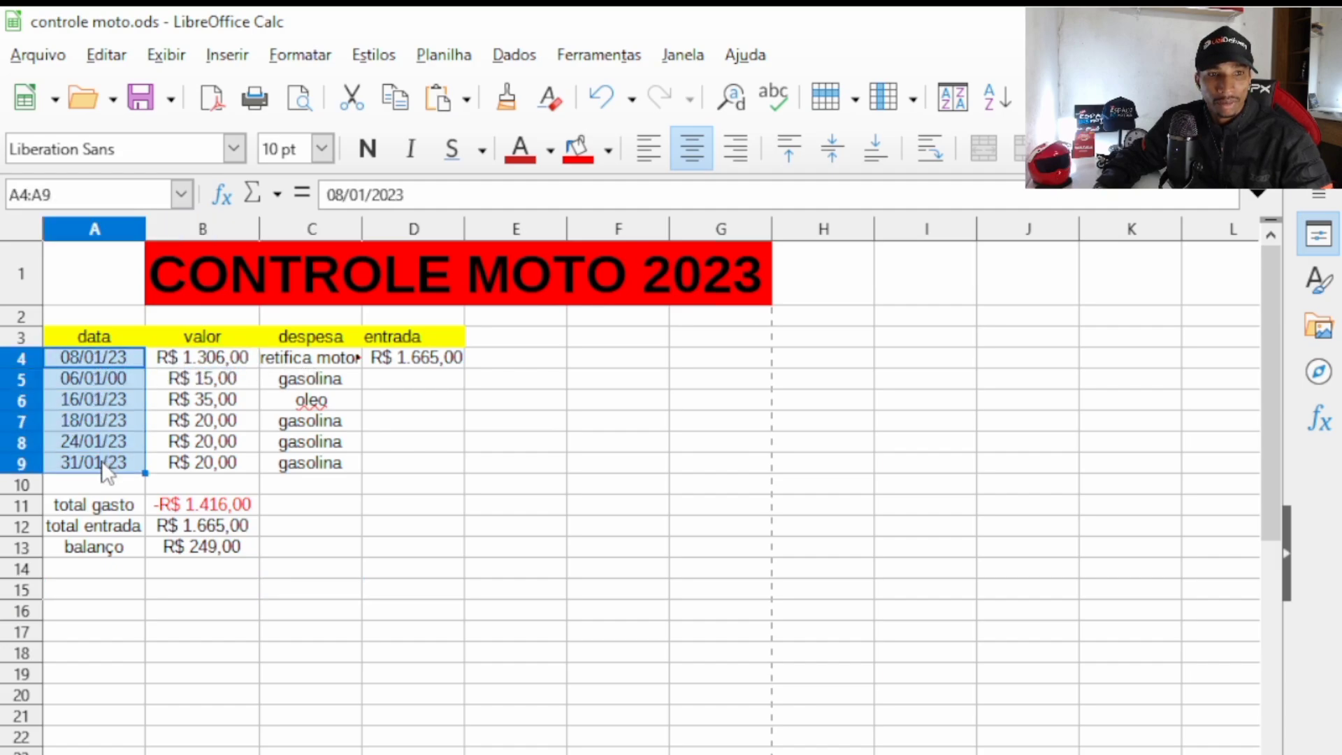
click(214, 360)
drag(214, 359, 205, 462)
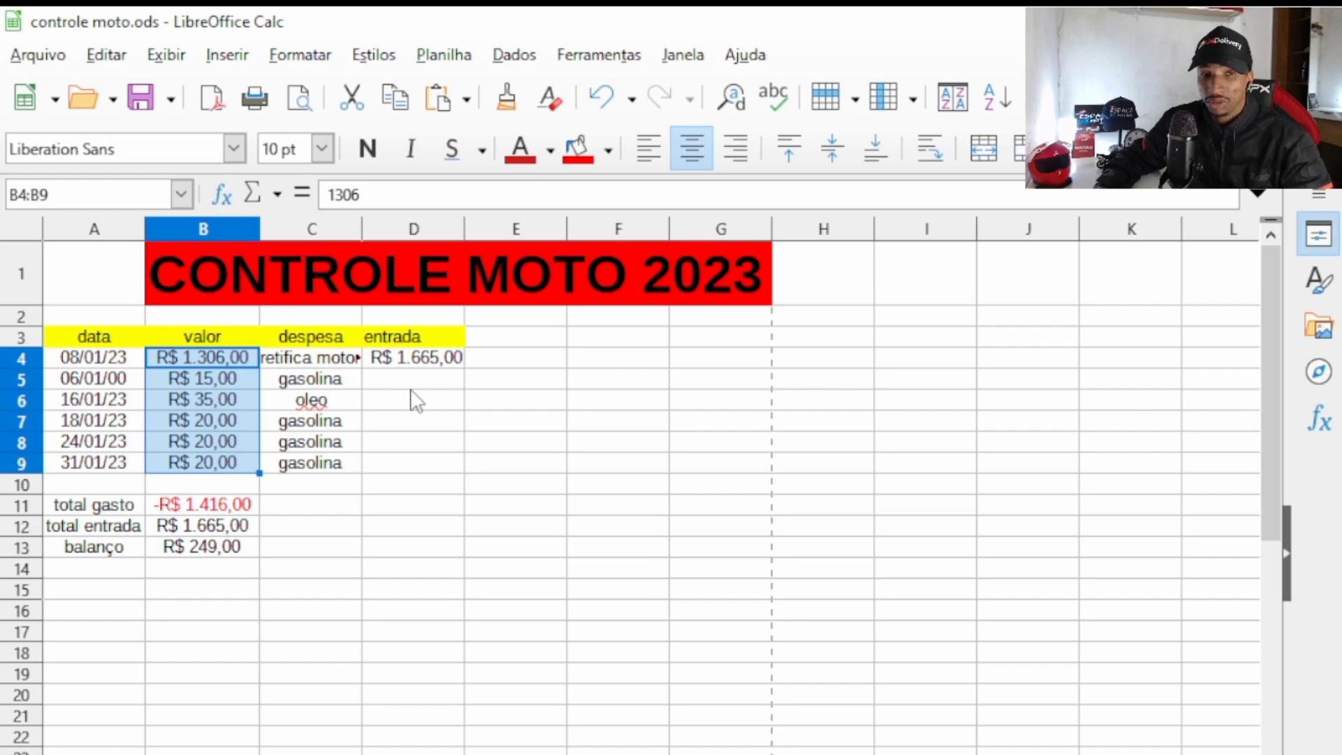
click(320, 486)
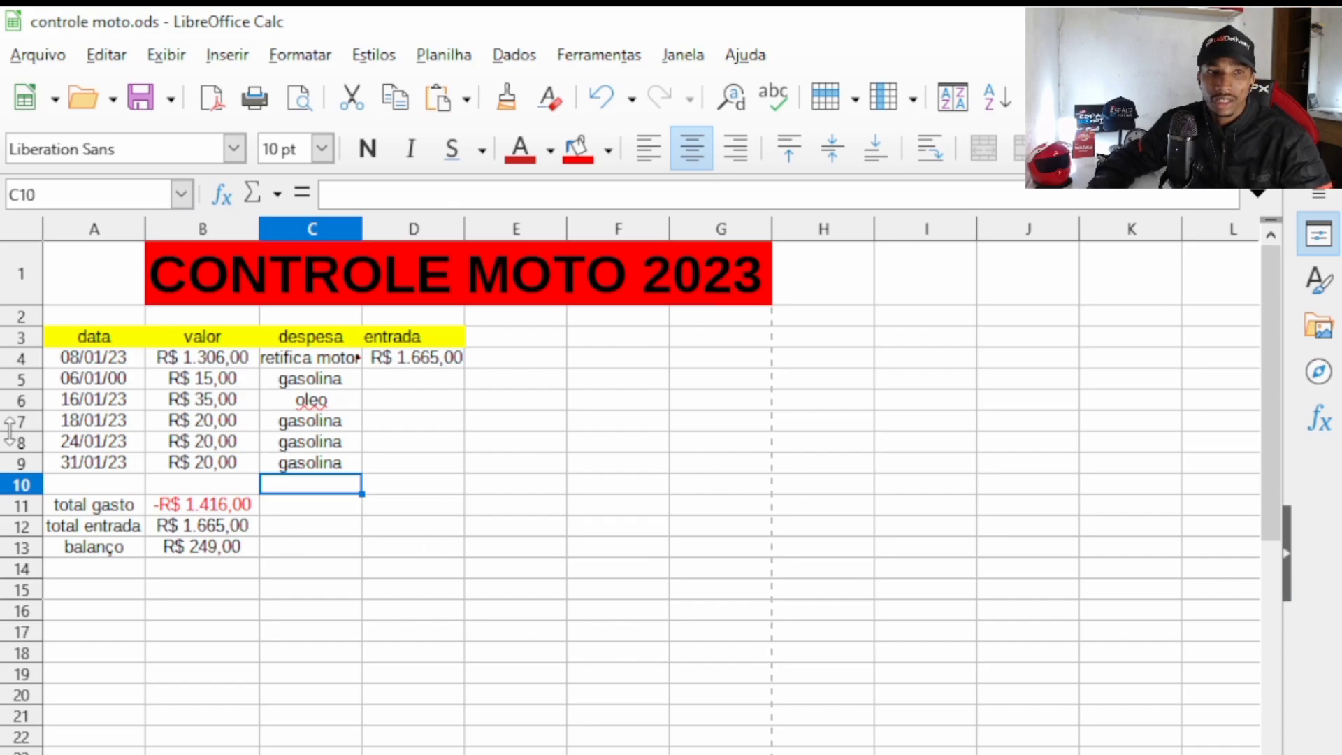
drag(101, 358, 91, 457)
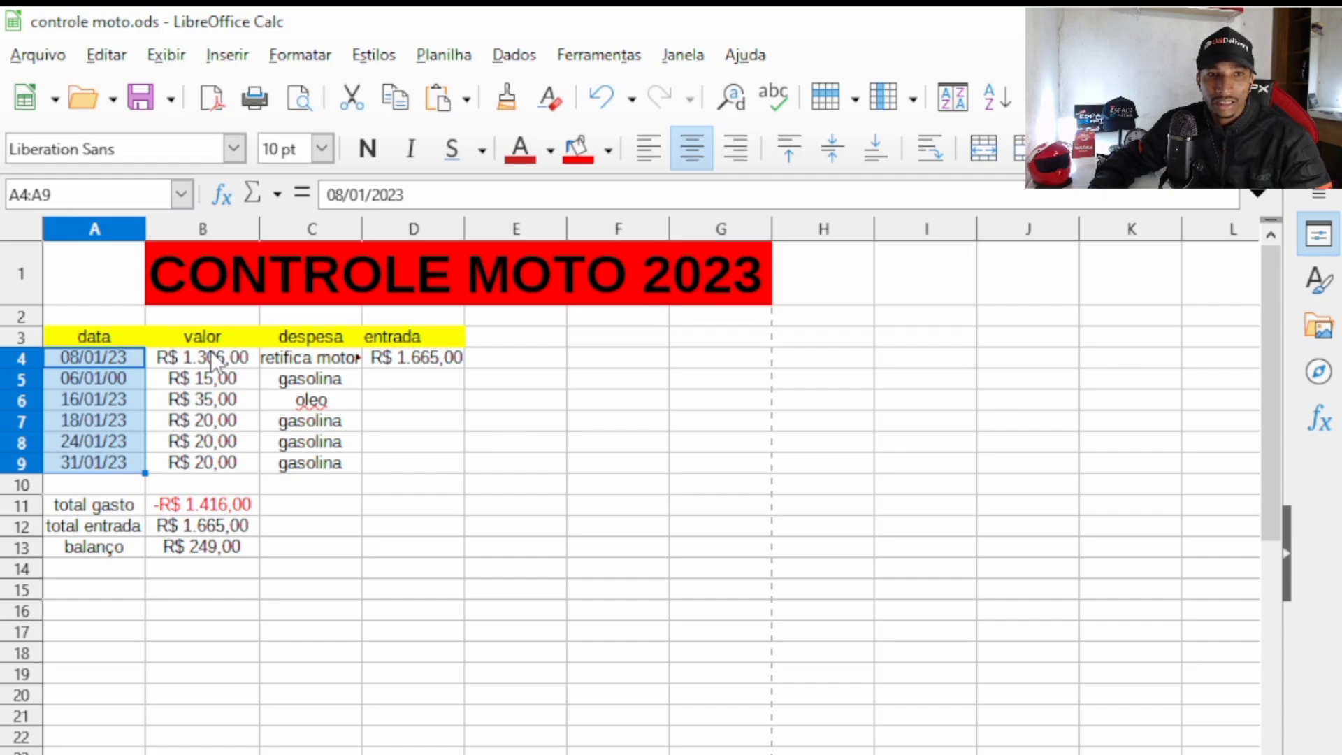
drag(211, 353, 225, 467)
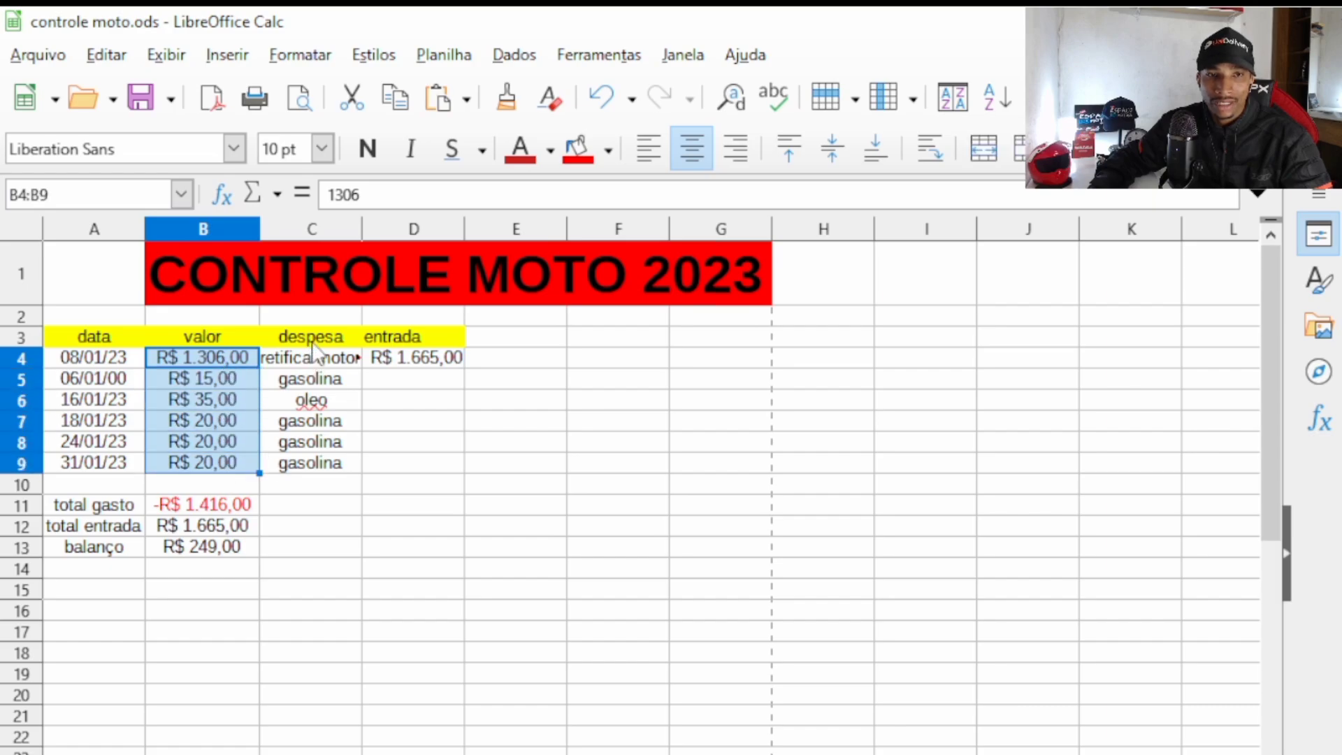
drag(318, 351, 321, 459)
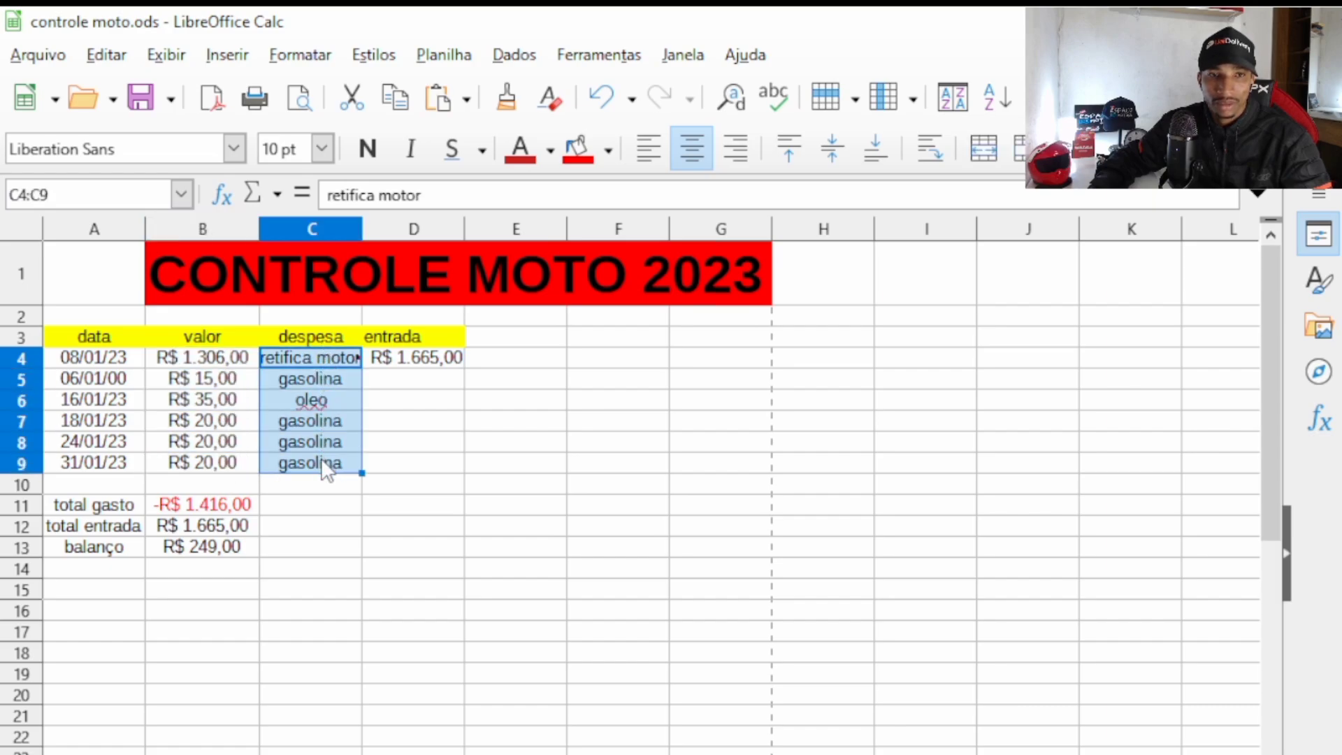
click(428, 364)
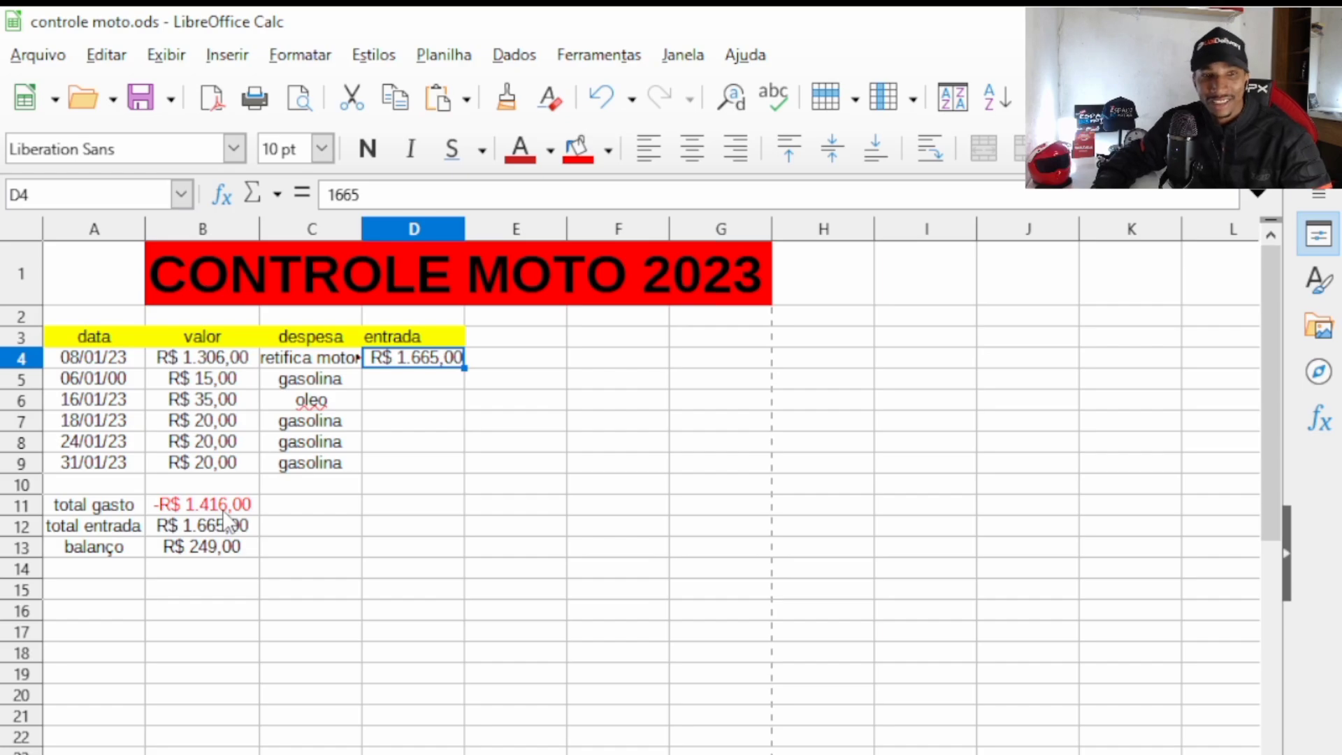
Check the balanço and total gasto amounts, and widen the despesa column to fit "retifica motor".
click(180, 555)
click(211, 572)
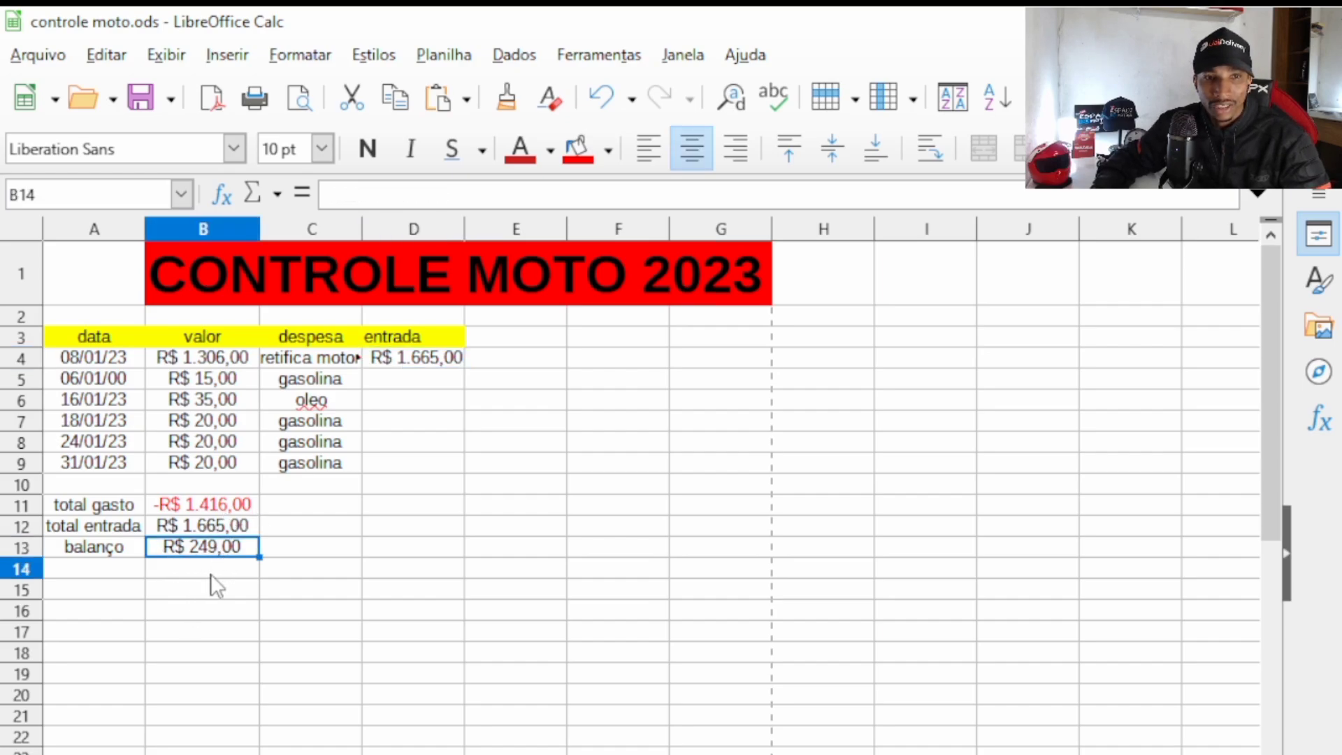
click(237, 511)
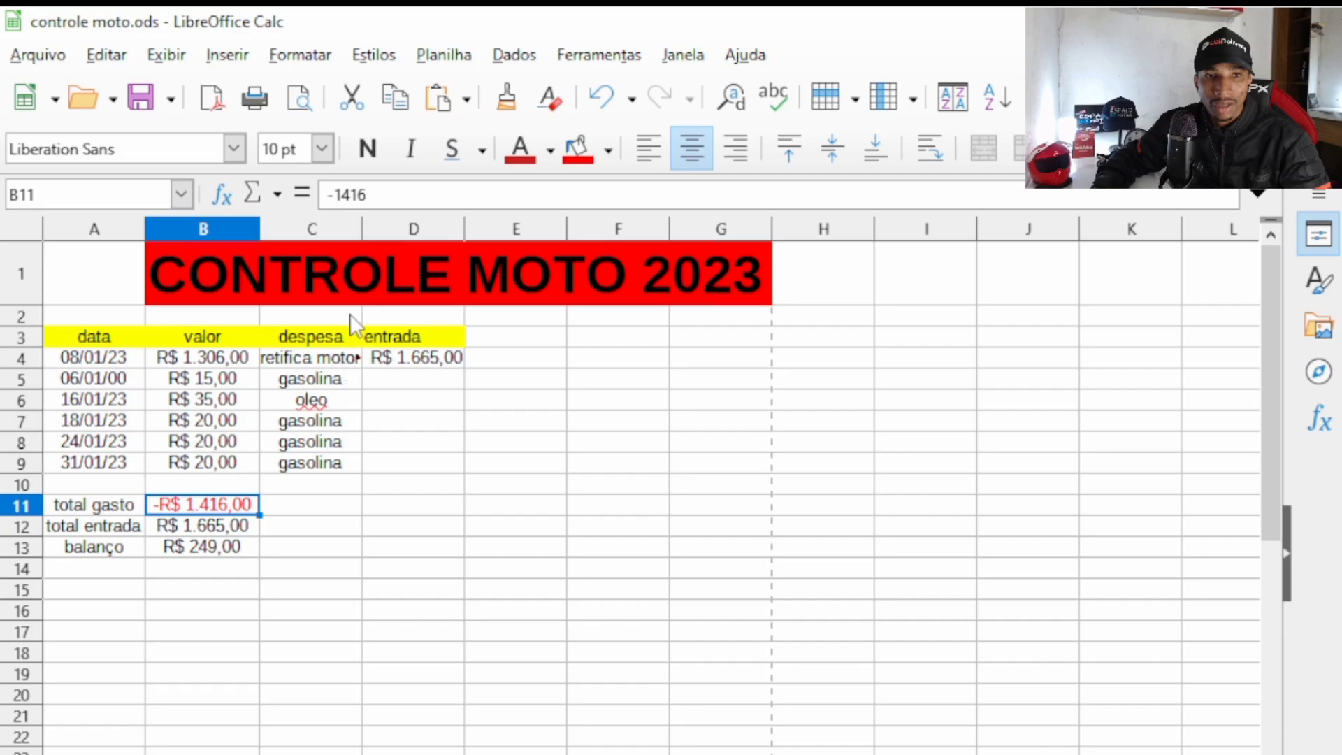
drag(360, 219, 367, 230)
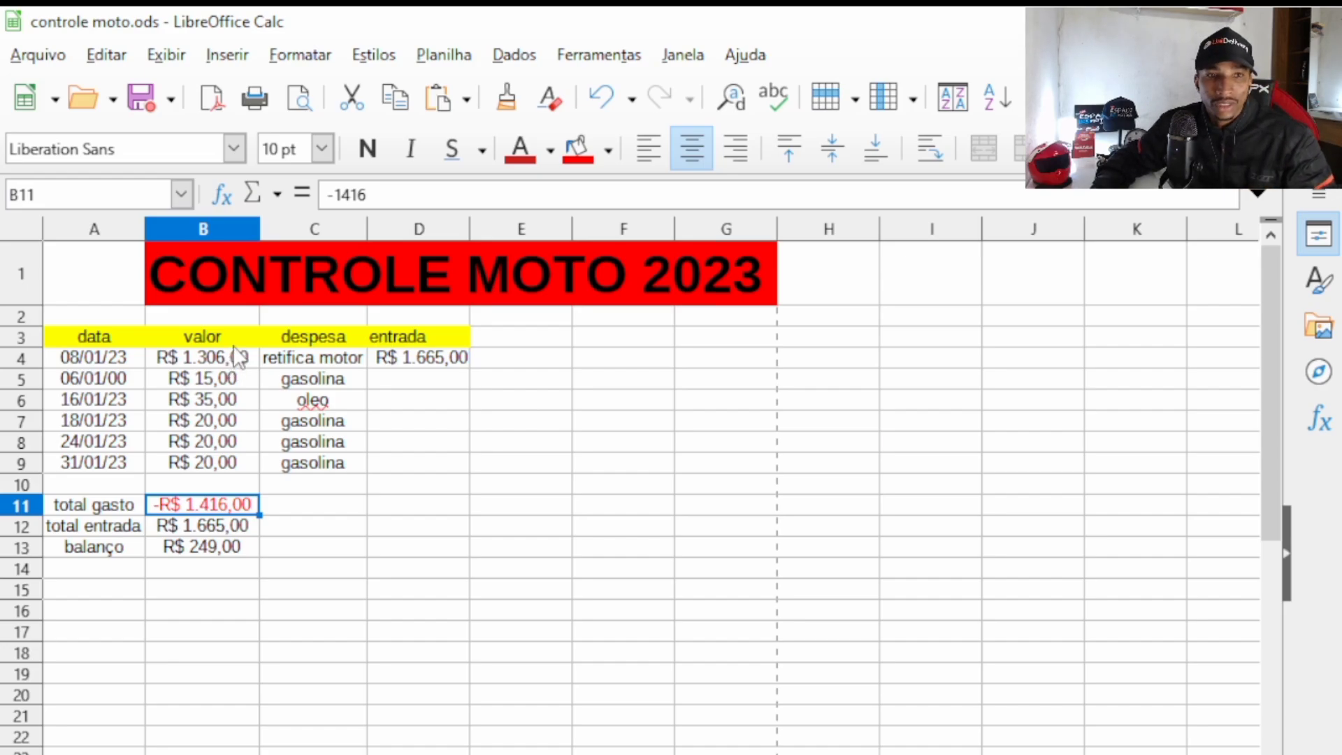
Go through the amount and expense type in rows 5 to 9, and inspect the balanço formula.
click(216, 376)
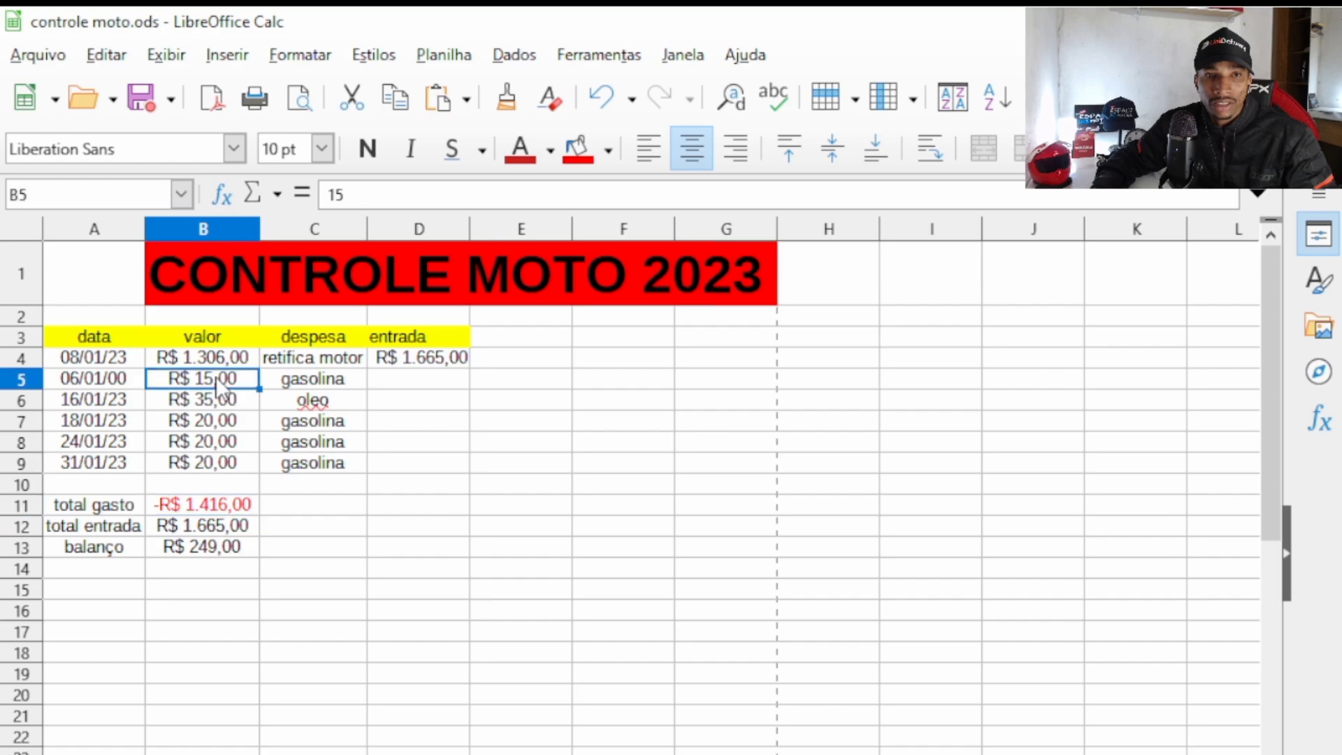
click(213, 406)
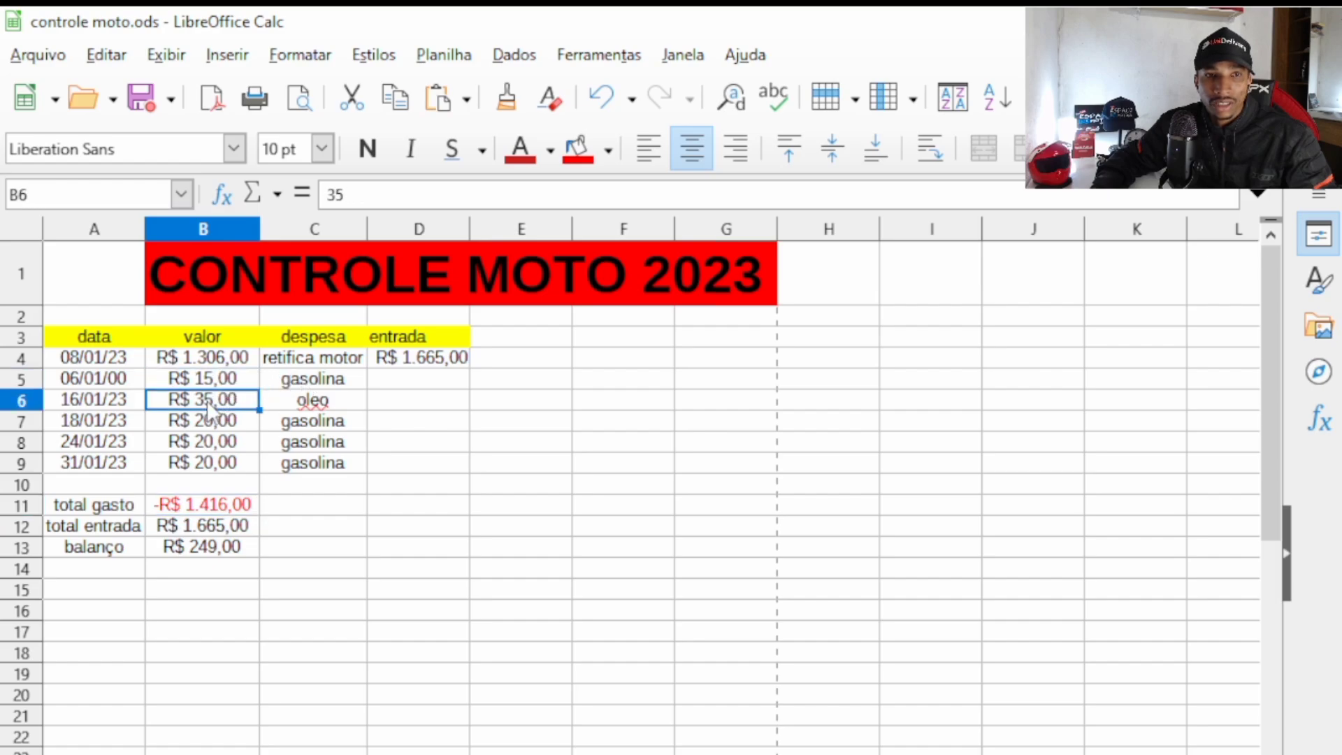
click(293, 407)
click(210, 423)
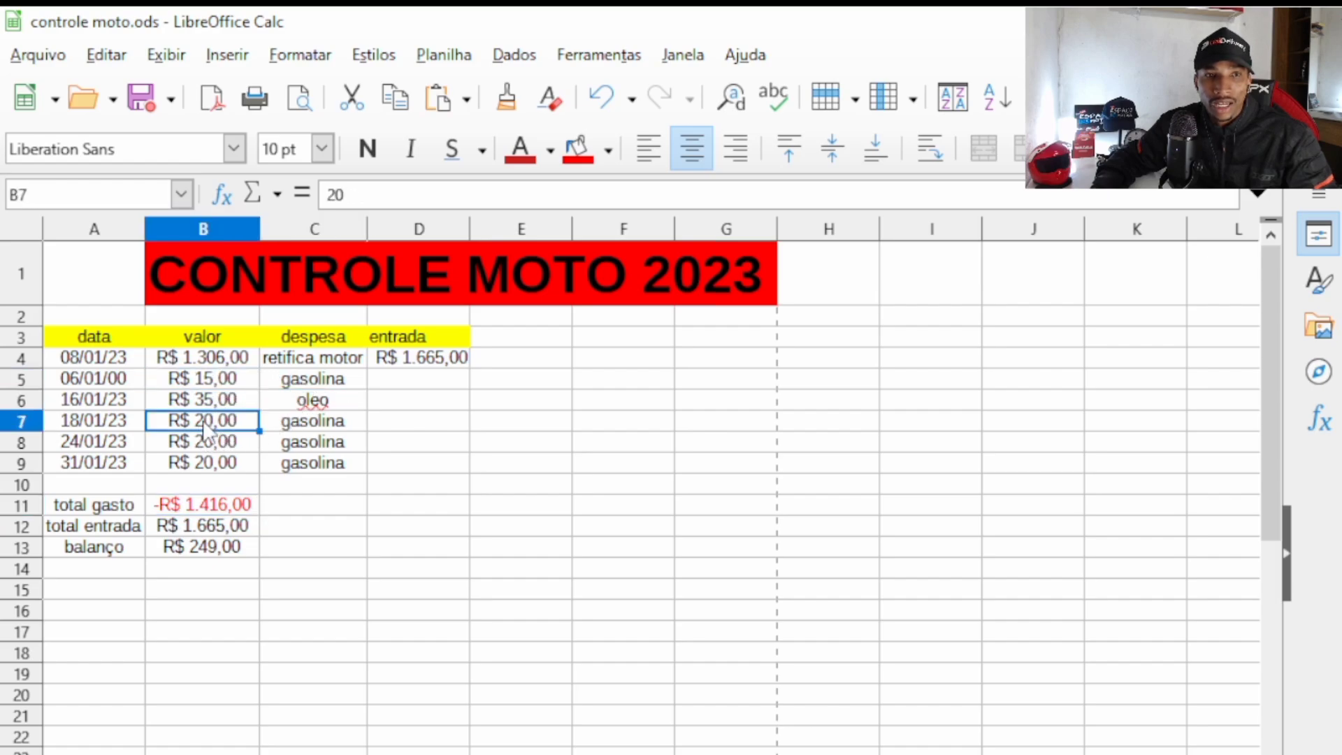
click(331, 426)
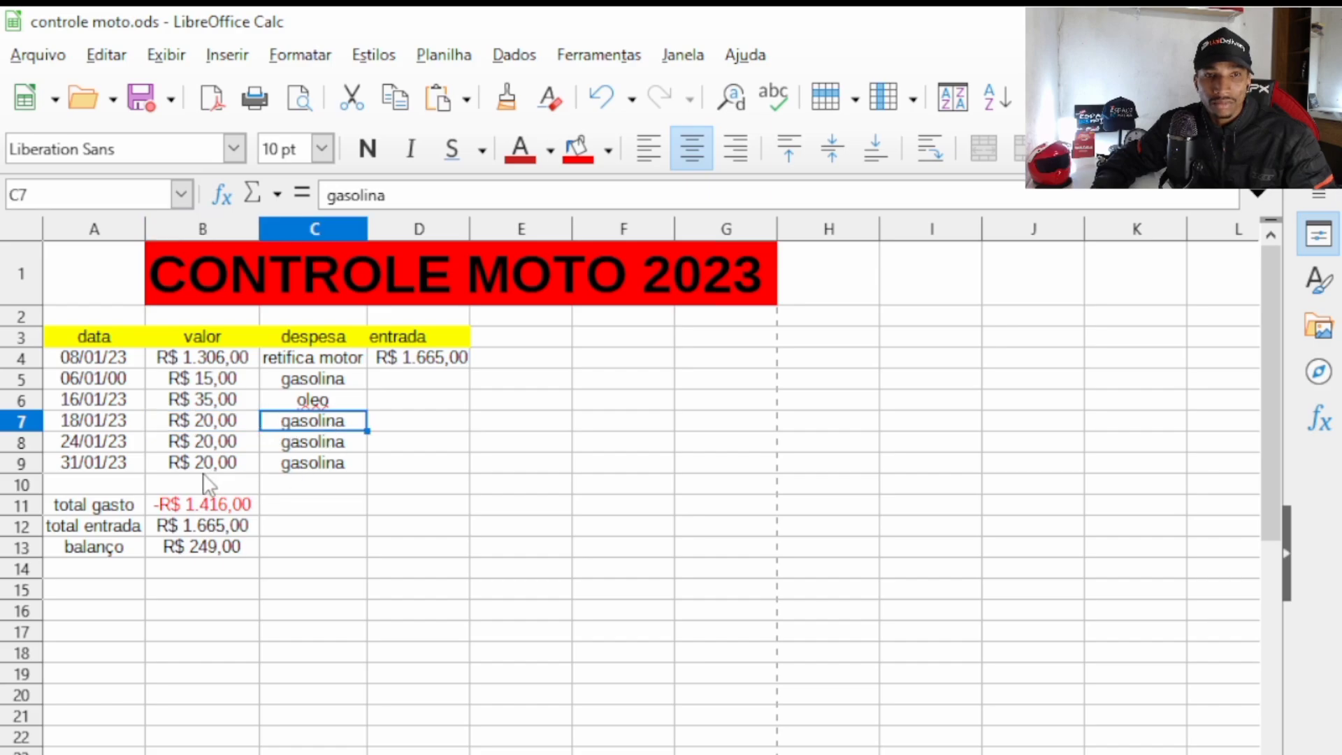
click(207, 446)
click(297, 448)
click(246, 465)
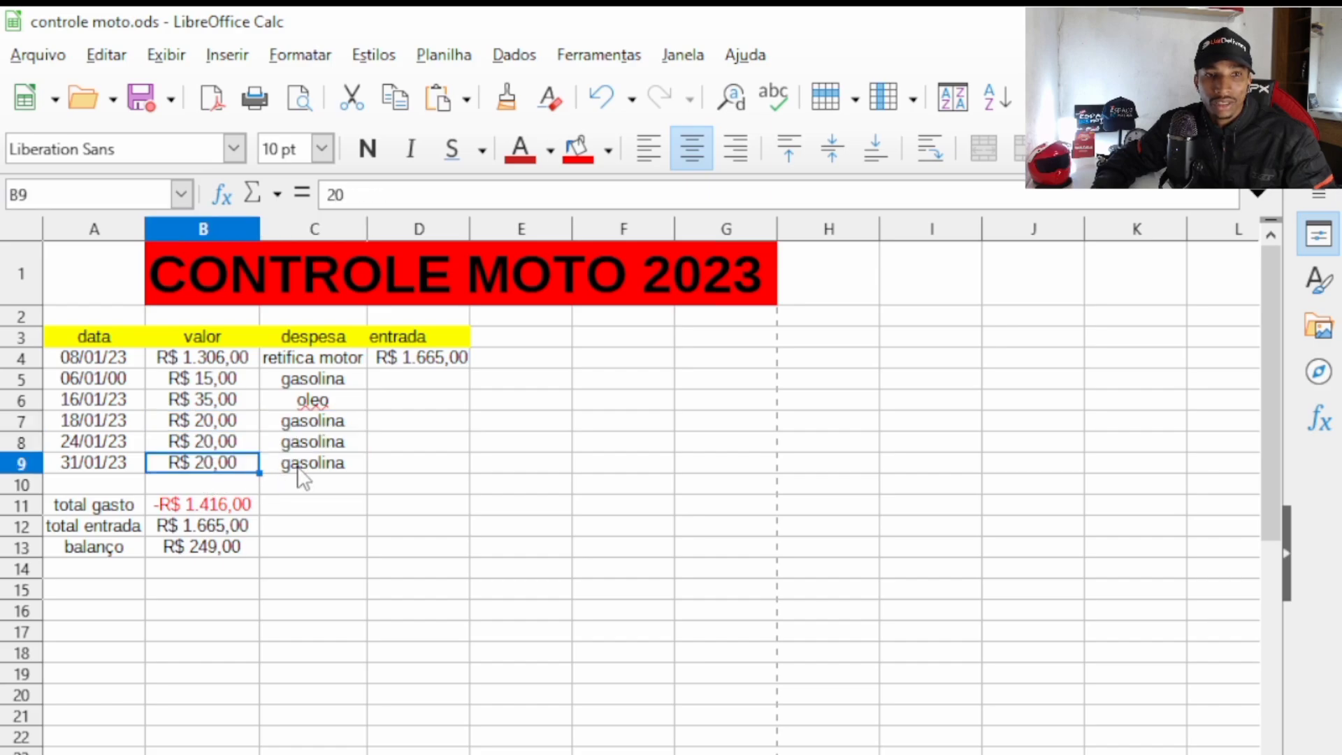
click(301, 467)
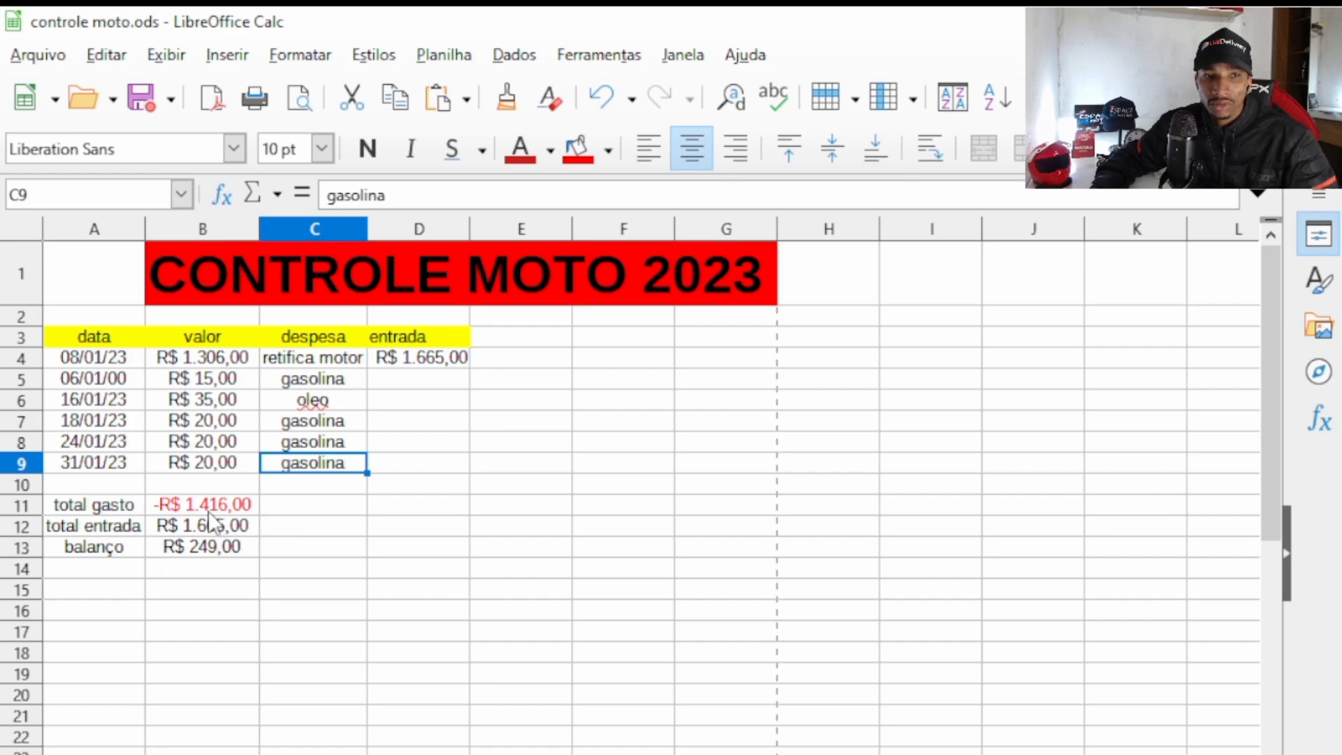
click(185, 550)
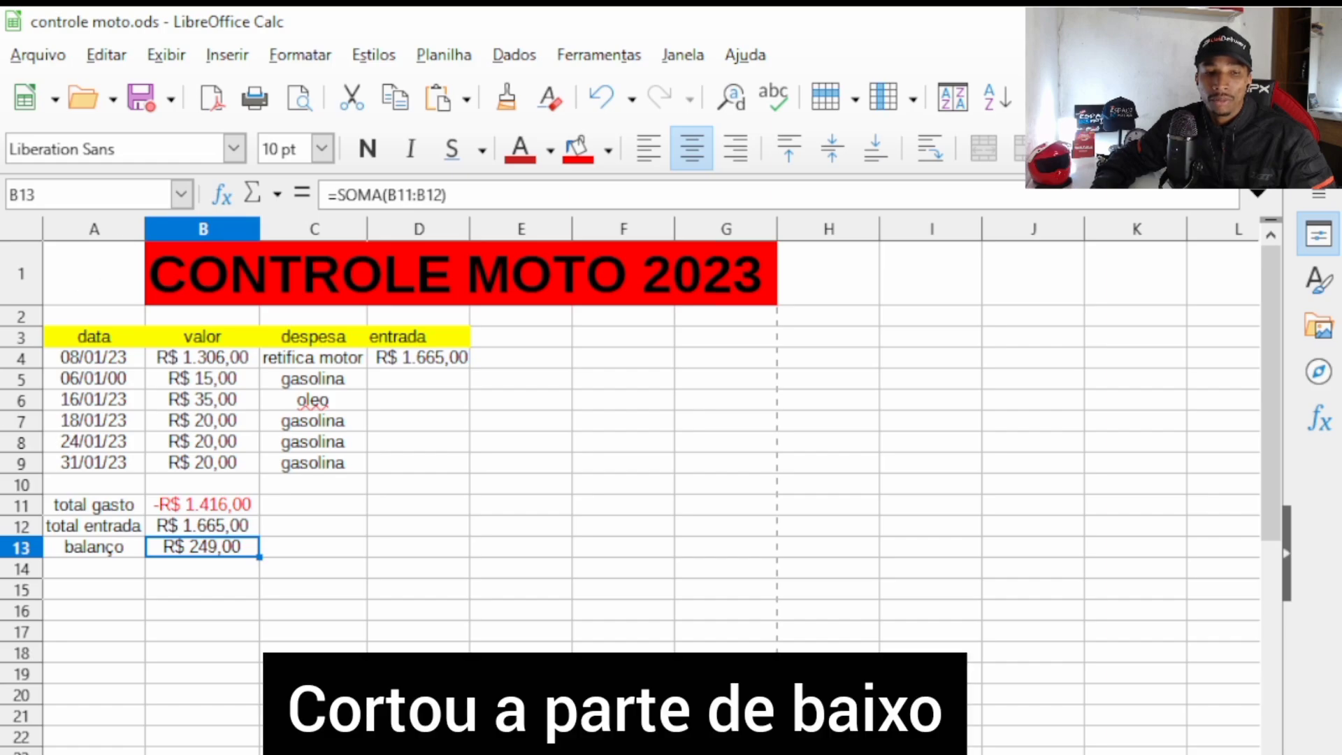
Go to the February records sheet and examine its date column and the manutenção, despesa ADM, gasolina and despesas headings.
key(ctrl+Page_Down)
scroll(470, 614, up, 1)
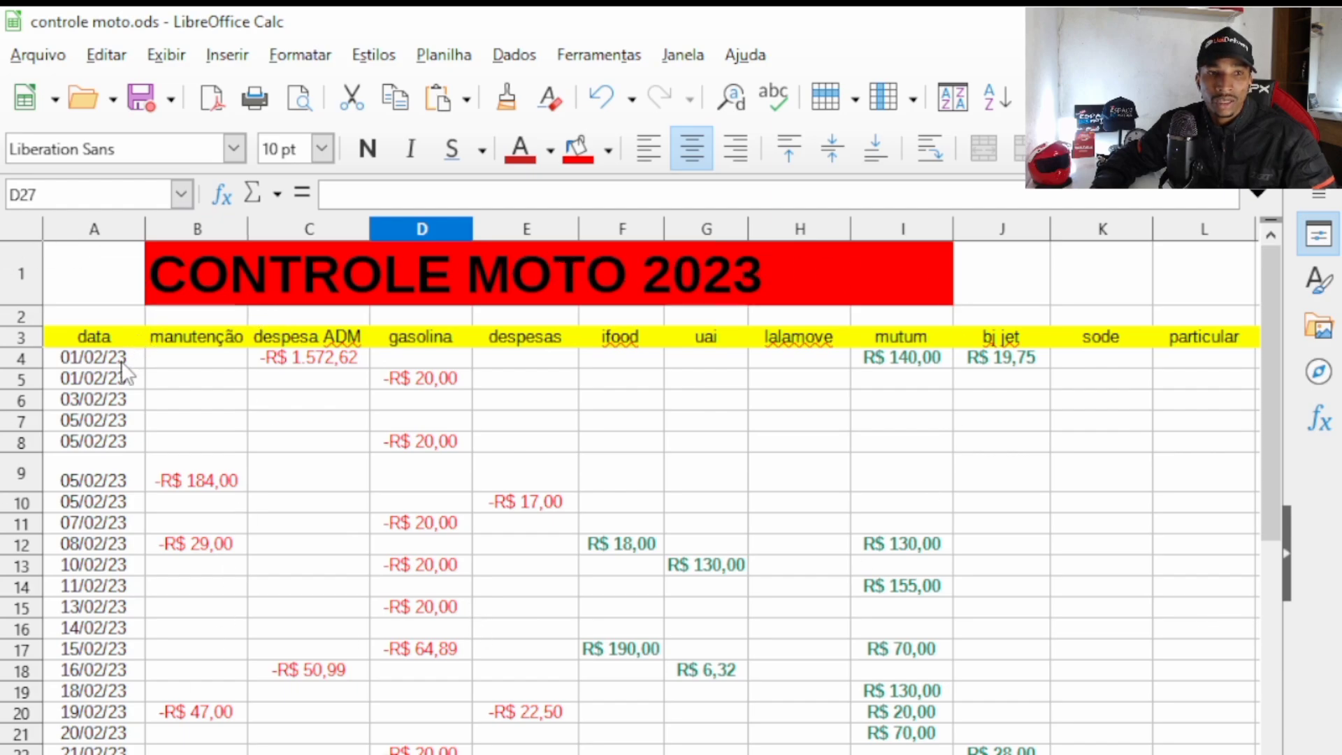
drag(129, 358, 105, 731)
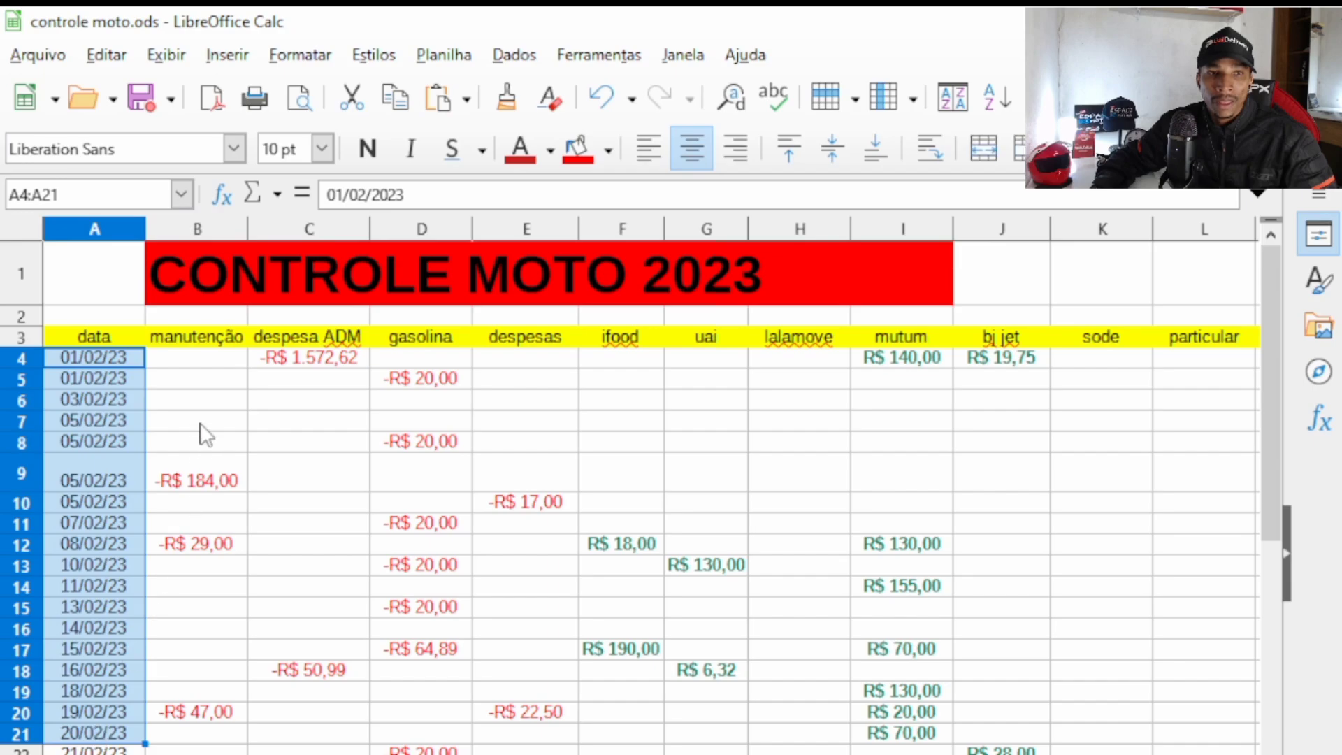
click(201, 341)
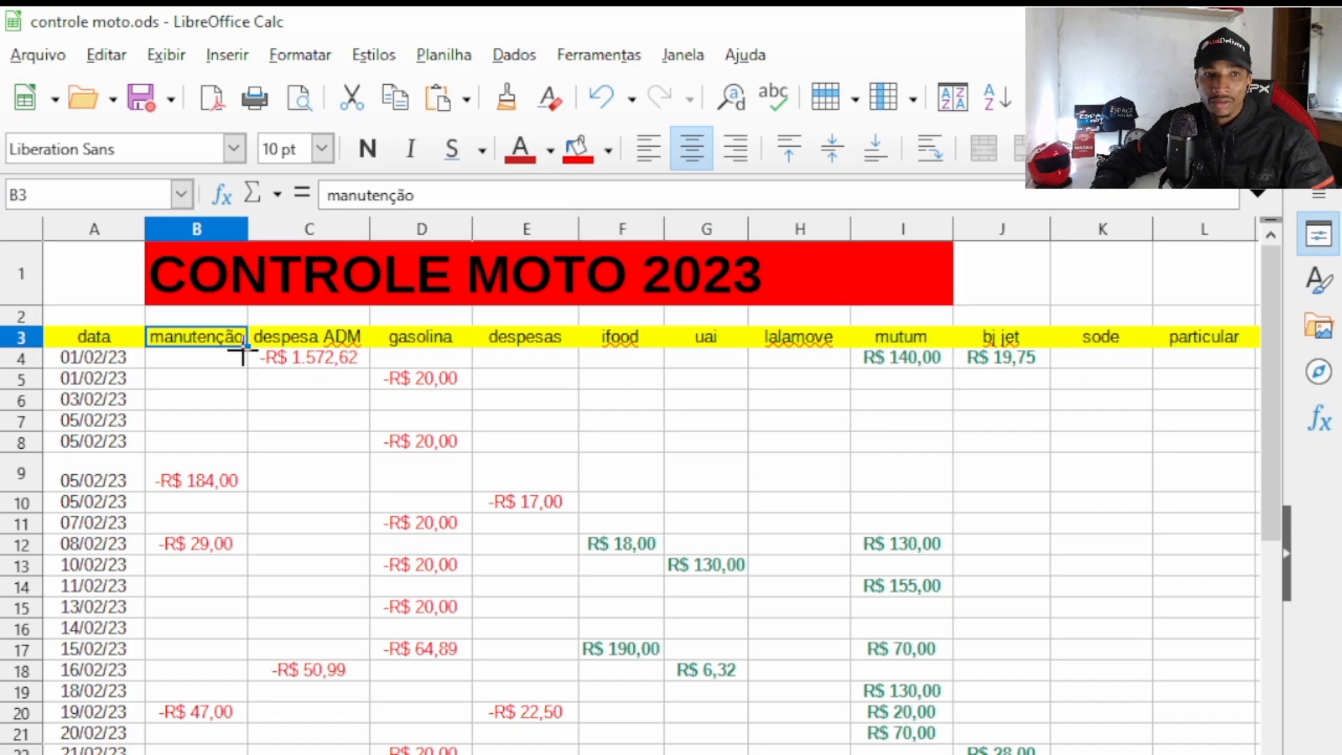
click(322, 341)
click(420, 342)
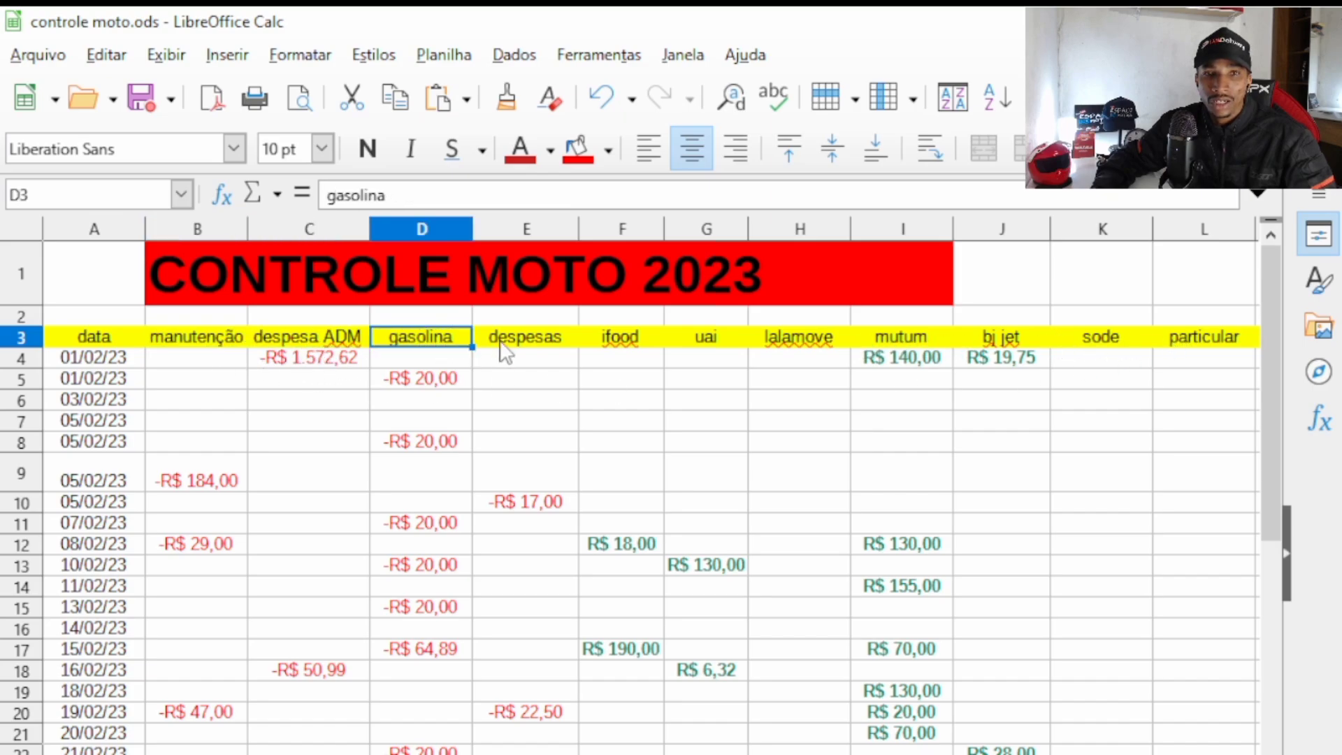
click(510, 342)
click(435, 344)
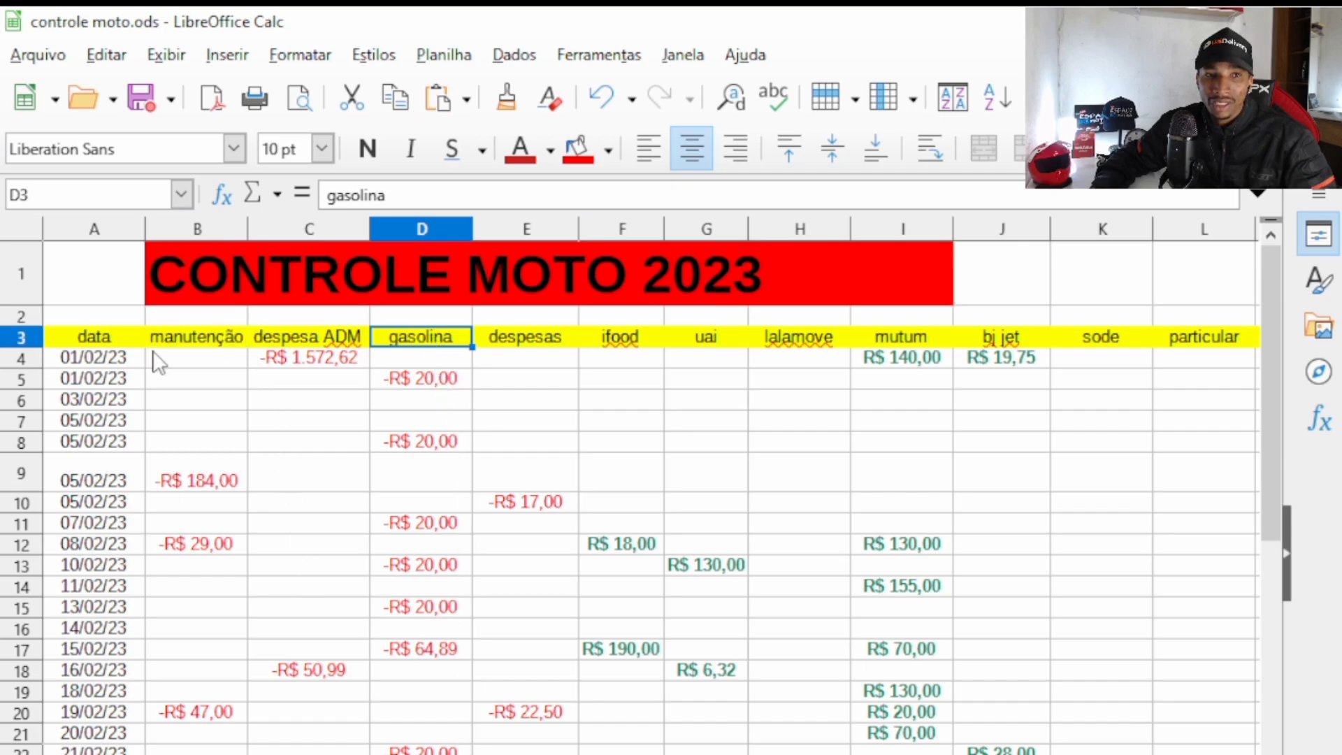
click(528, 358)
click(422, 342)
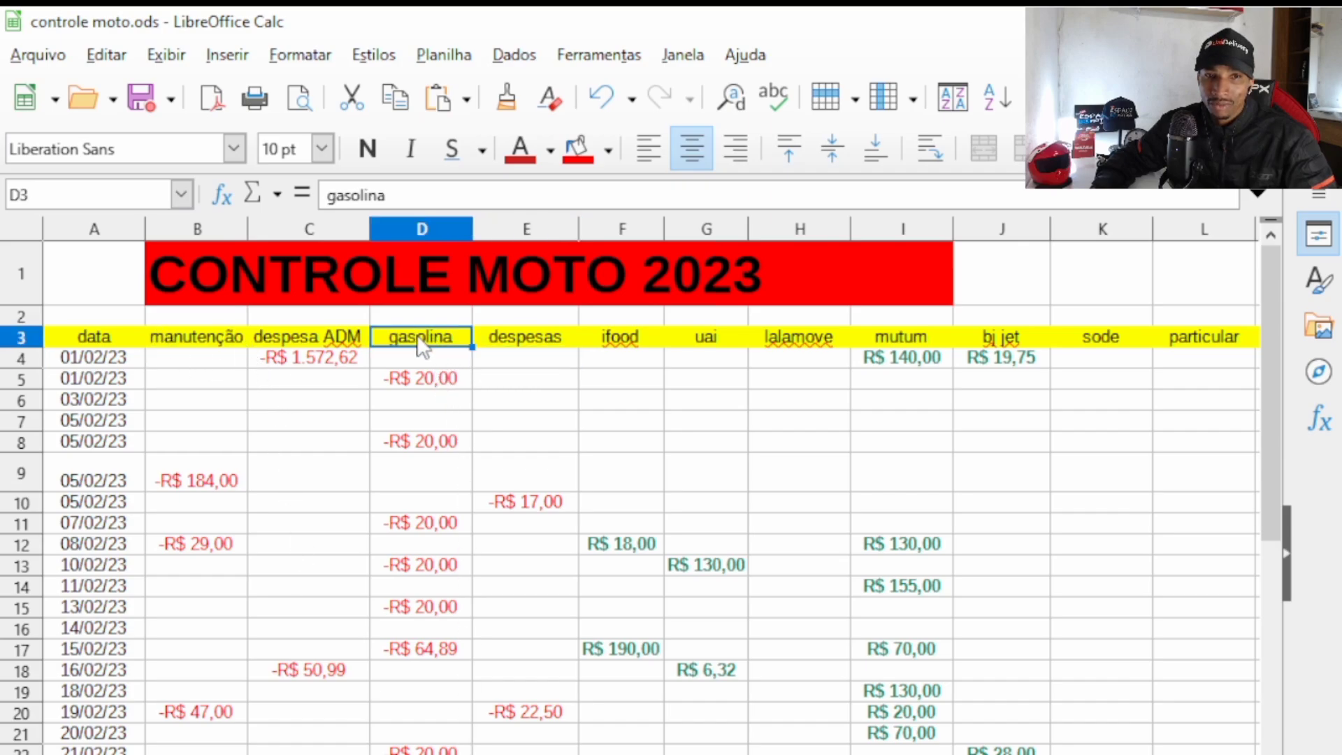
Look through the gasolina expenses in column D for the whole month.
scroll(425, 727, down, 1)
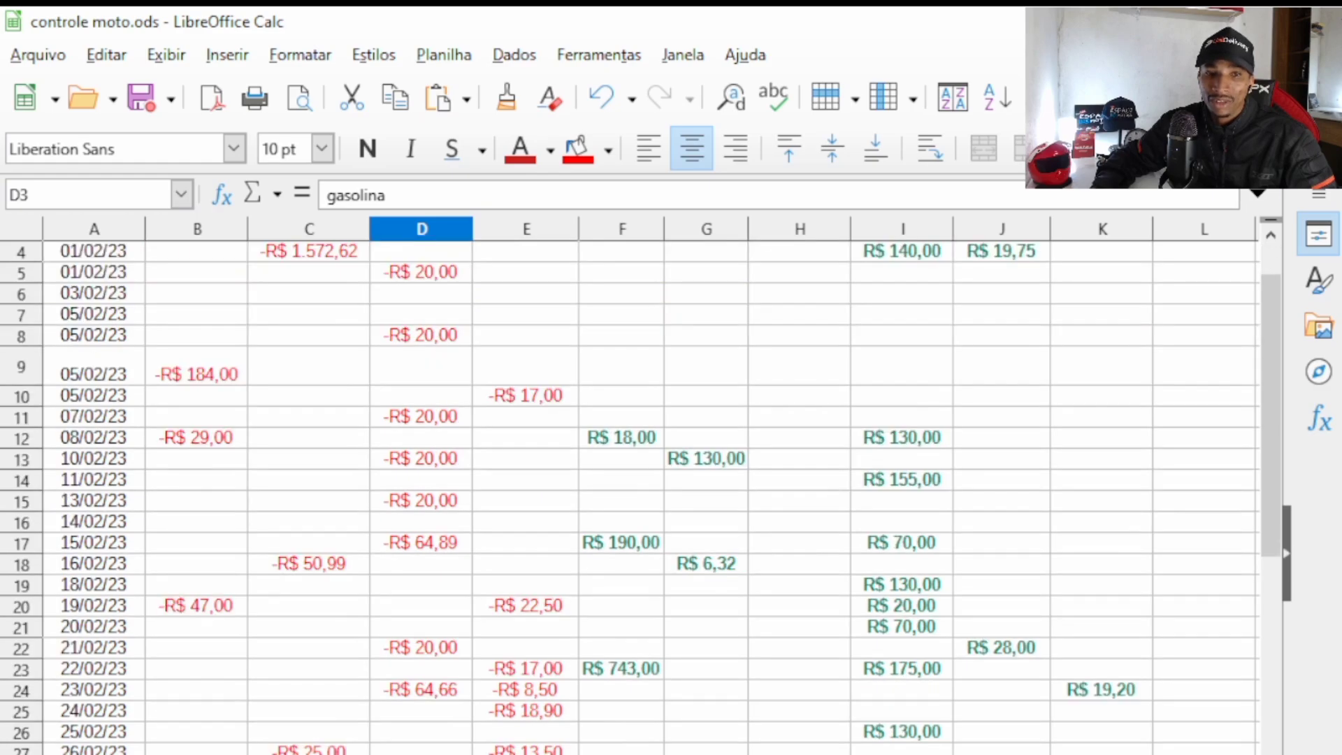
scroll(425, 727, up, 1)
scroll(432, 395, down, 2)
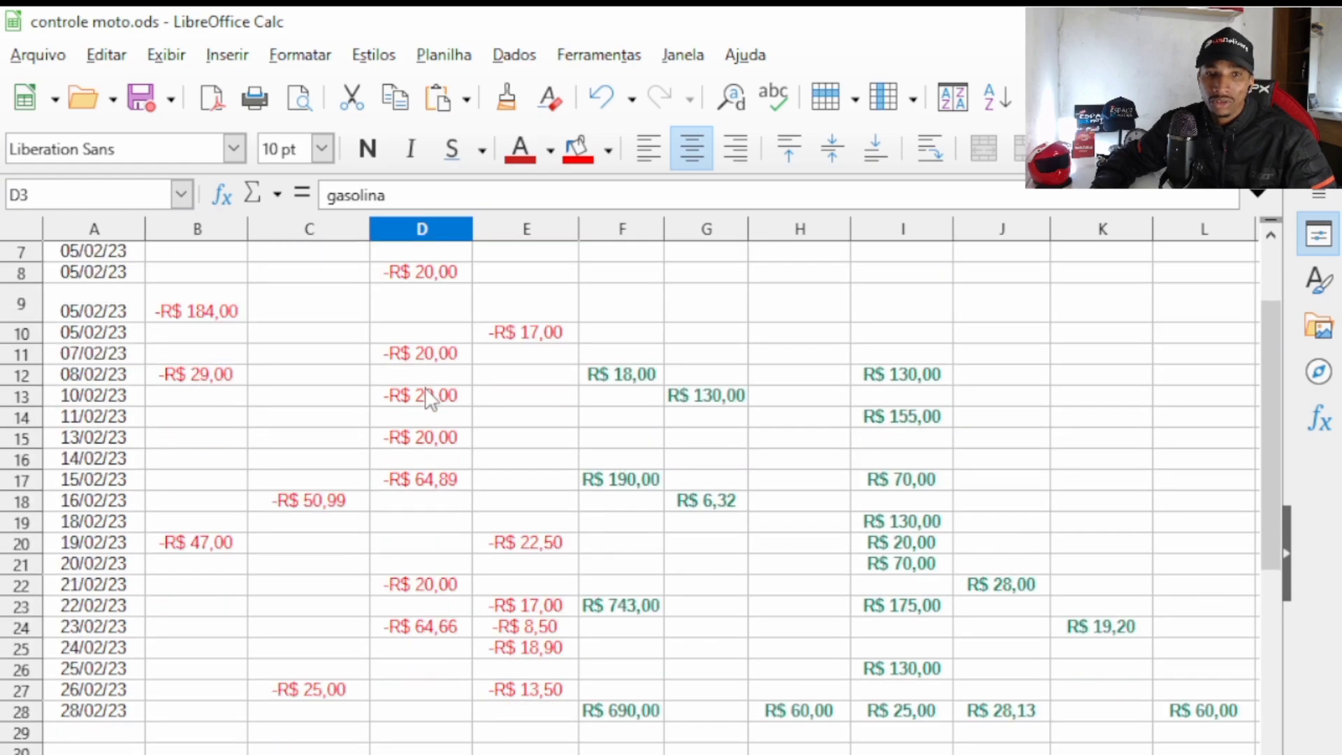
scroll(425, 447, up, 2)
drag(424, 381, 421, 754)
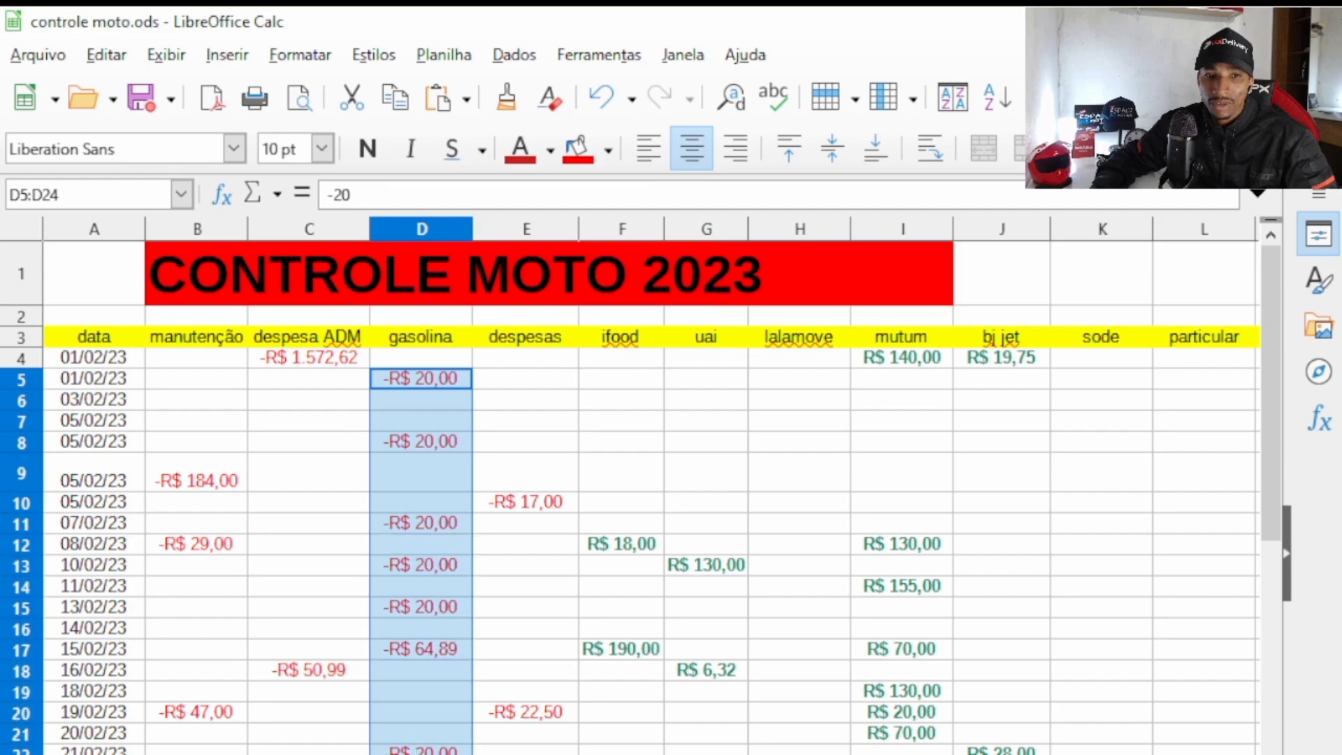
click(421, 754)
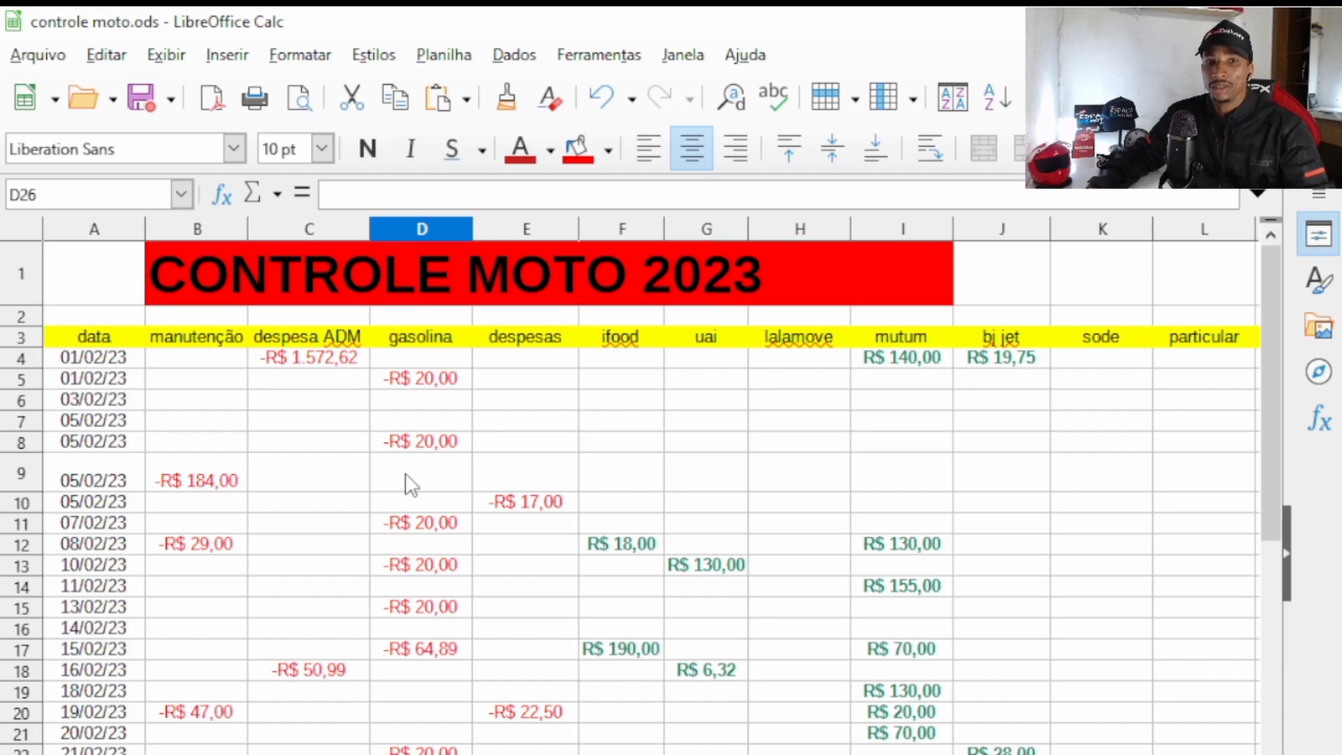
Examine the despesas column and the ifood, uai, lalamove and mutum income headings.
click(530, 360)
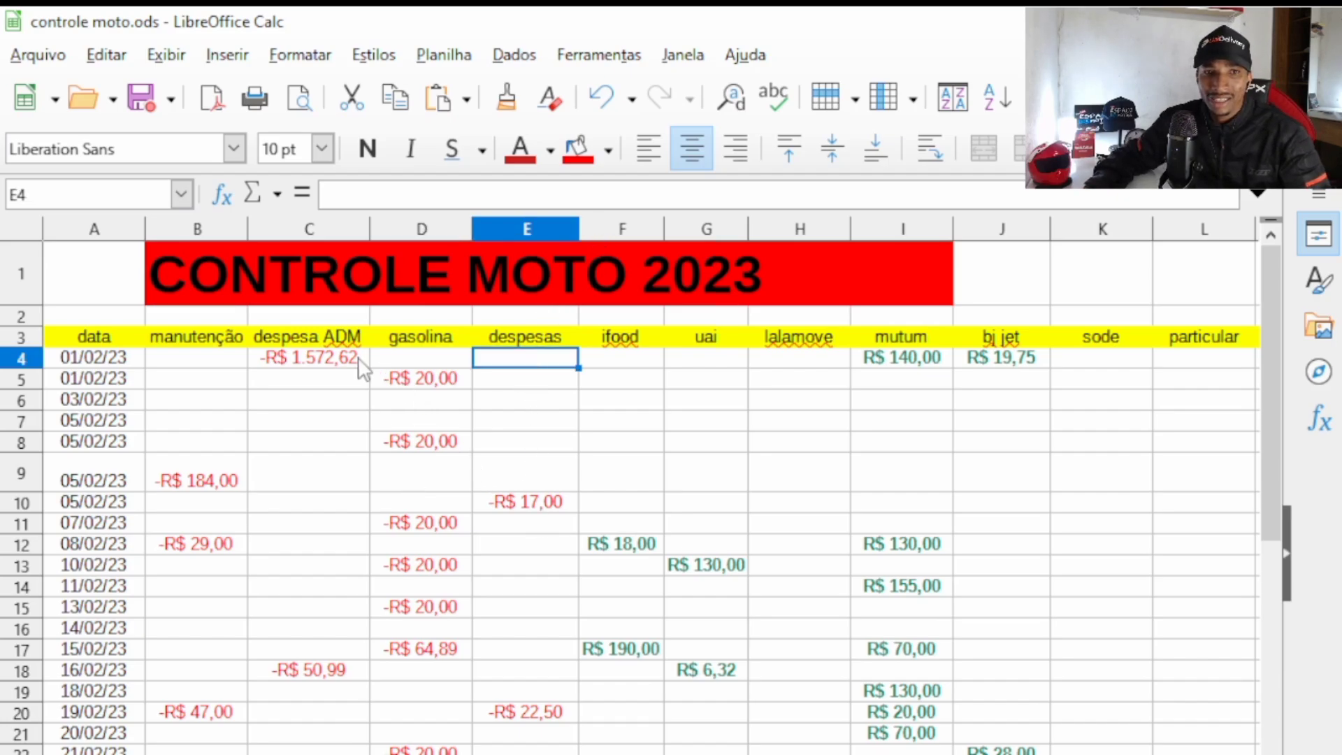
click(640, 337)
click(706, 338)
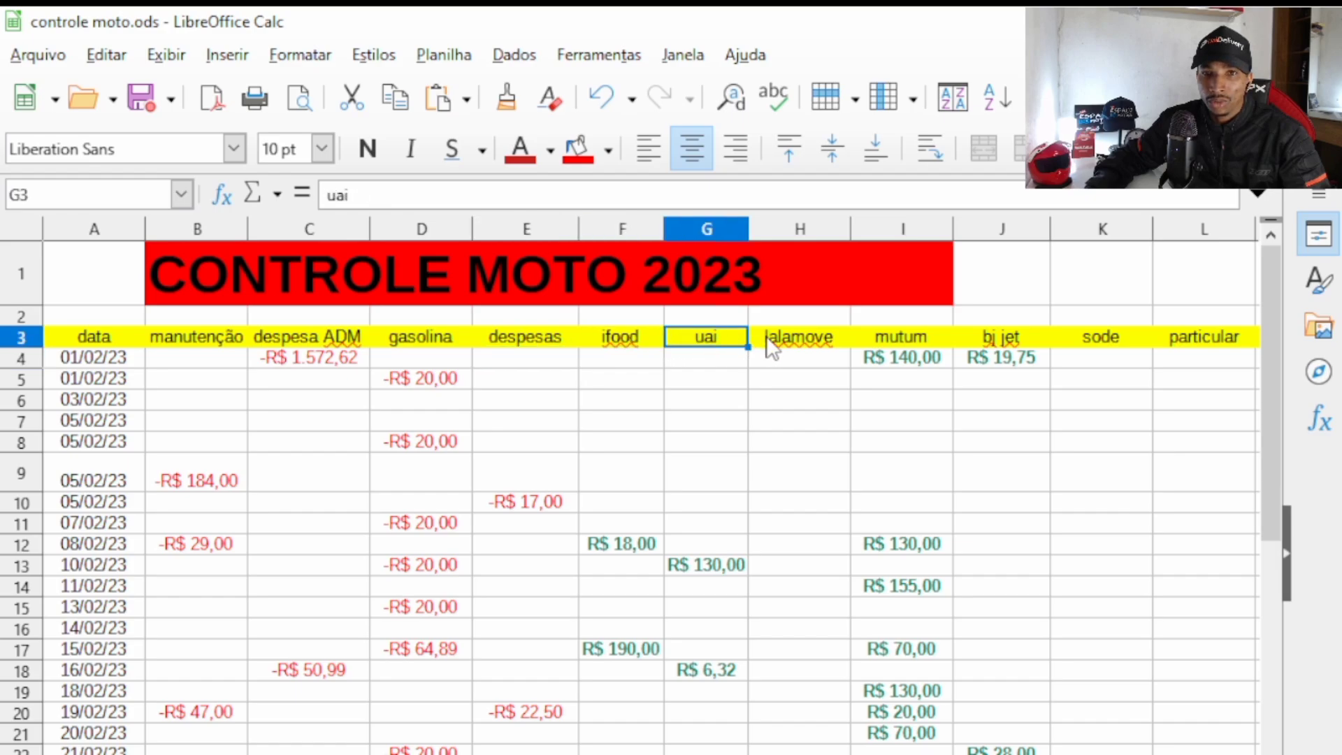
click(767, 337)
click(868, 338)
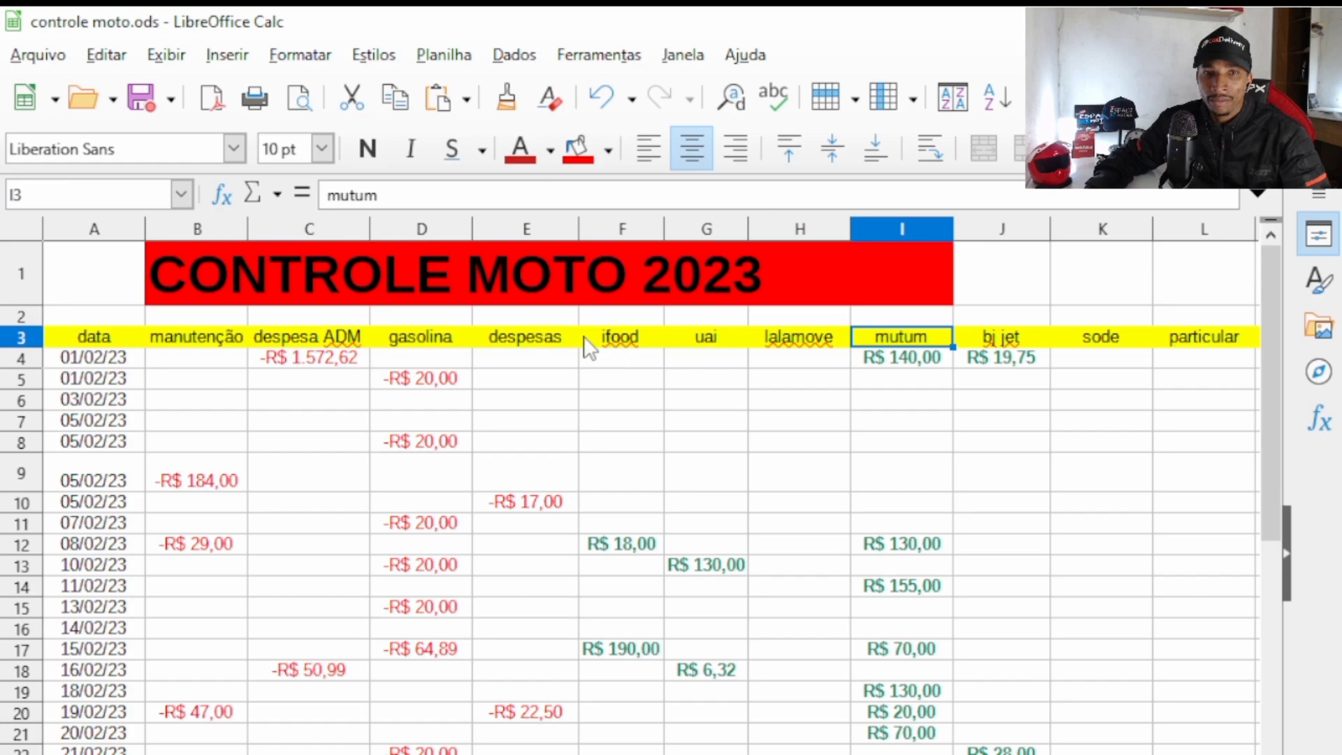
Go through the income source headings in row 3, from ifood across to 99 moto, ame flash and borzo.
click(619, 338)
click(710, 341)
click(645, 337)
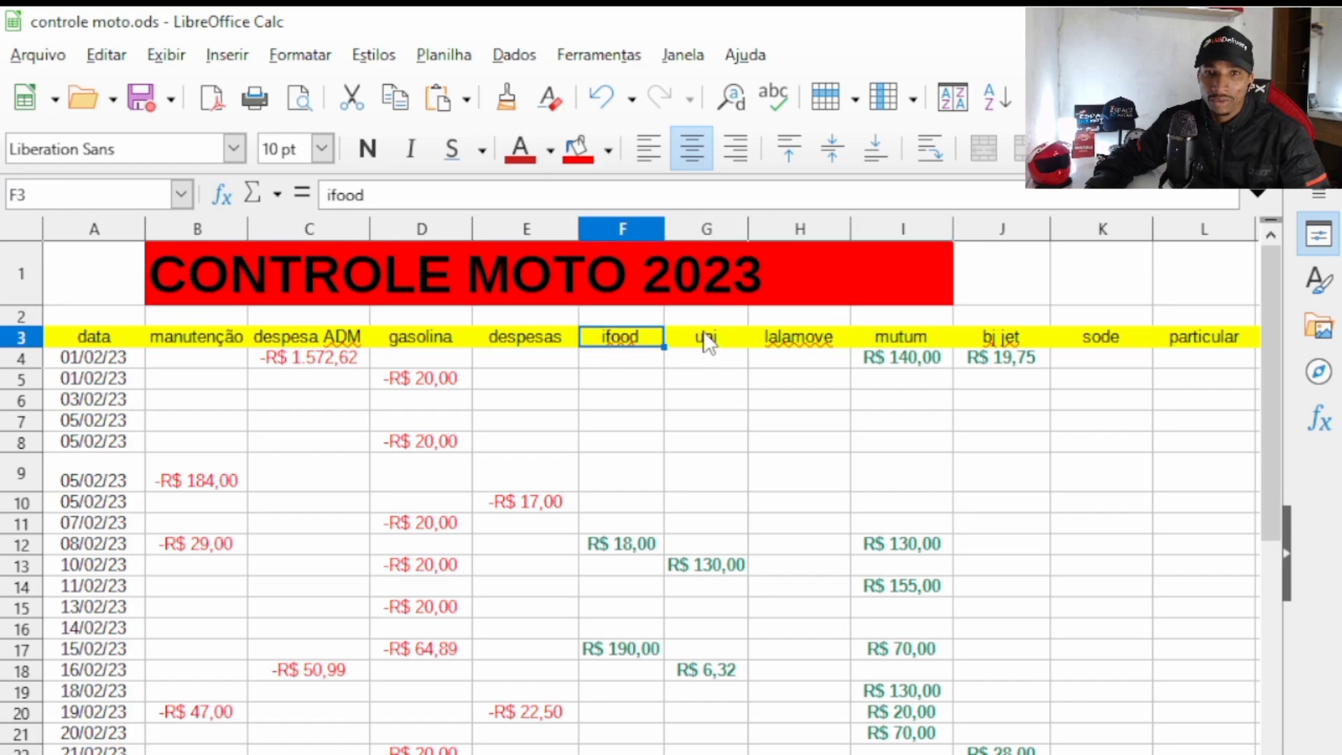
click(705, 339)
click(811, 346)
click(914, 341)
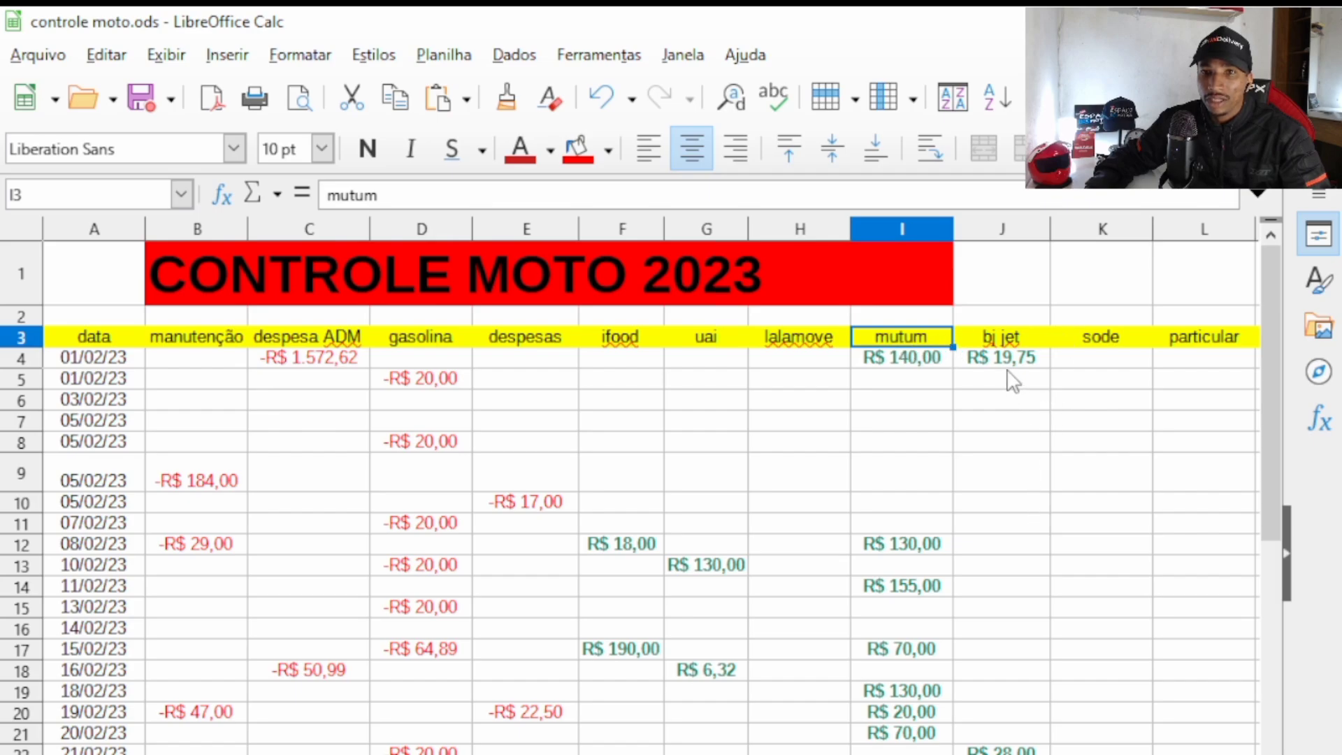
click(1129, 337)
click(1207, 342)
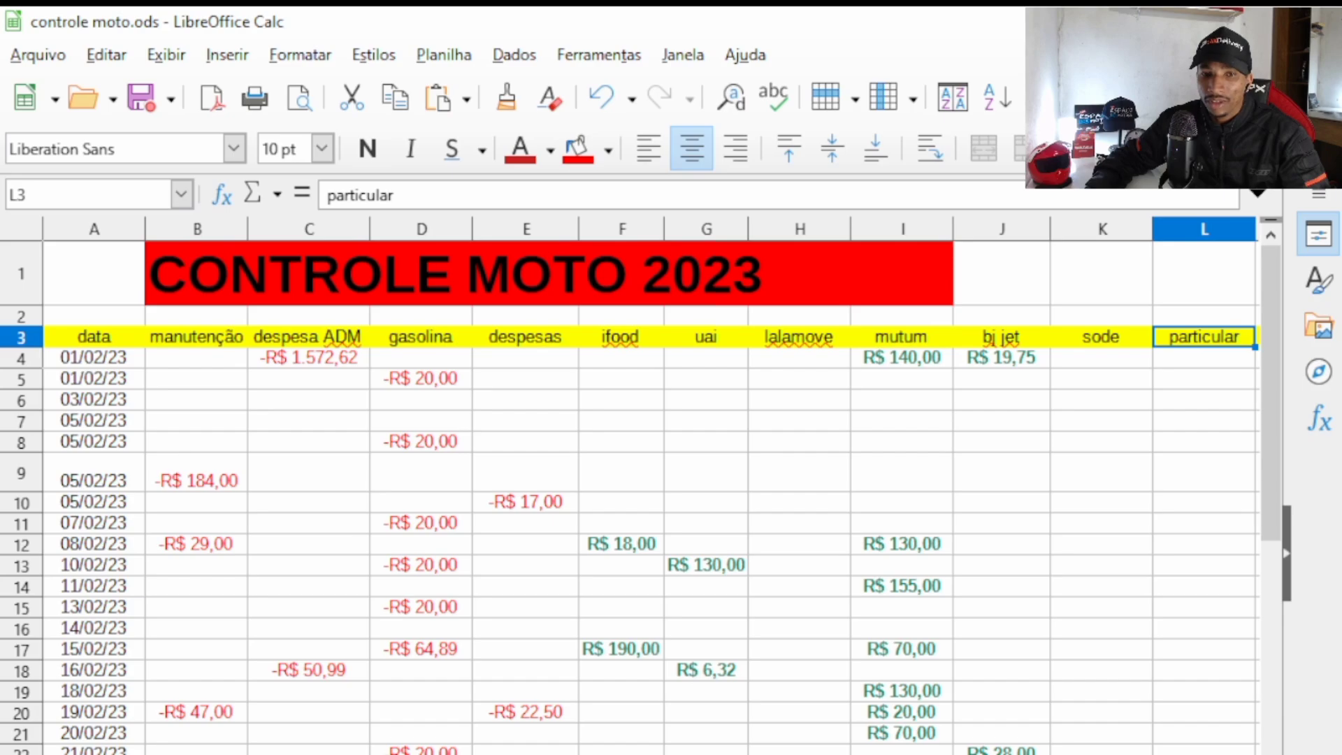
scroll(650, 489, right, 4)
click(902, 342)
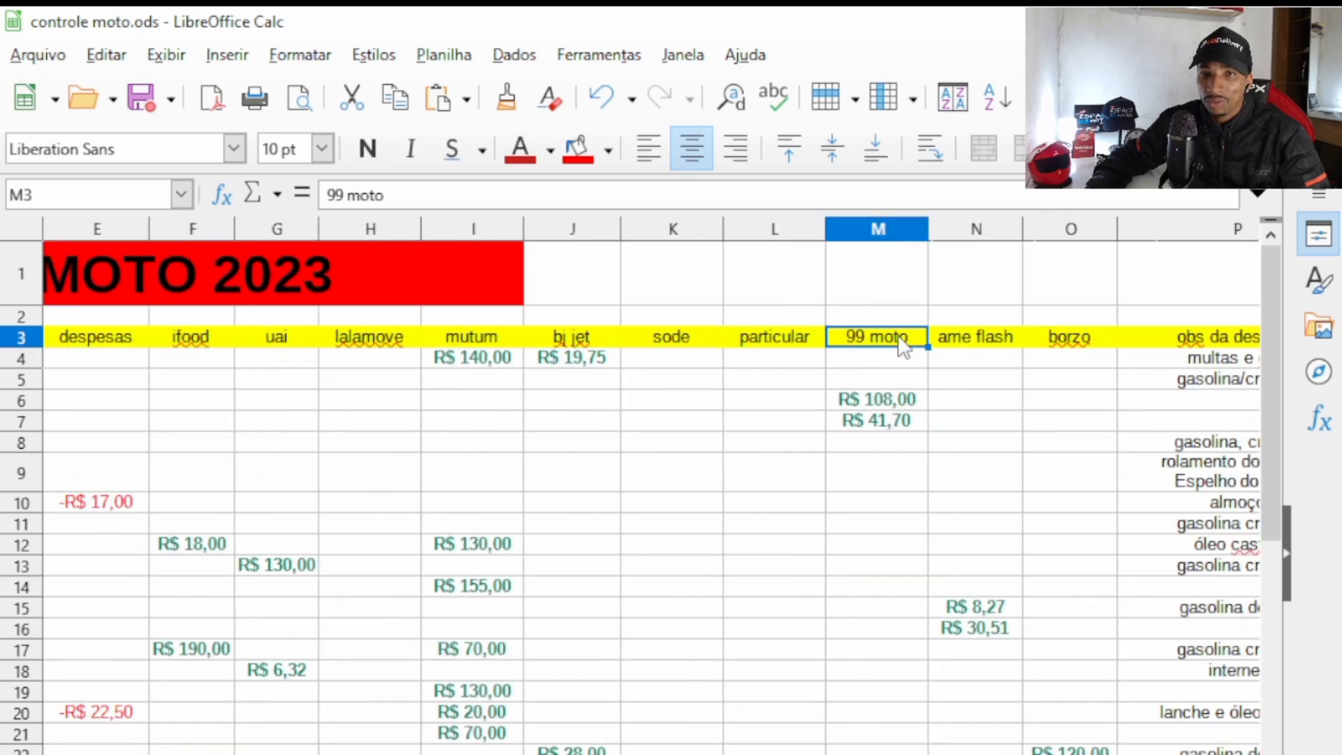
click(994, 343)
click(1092, 341)
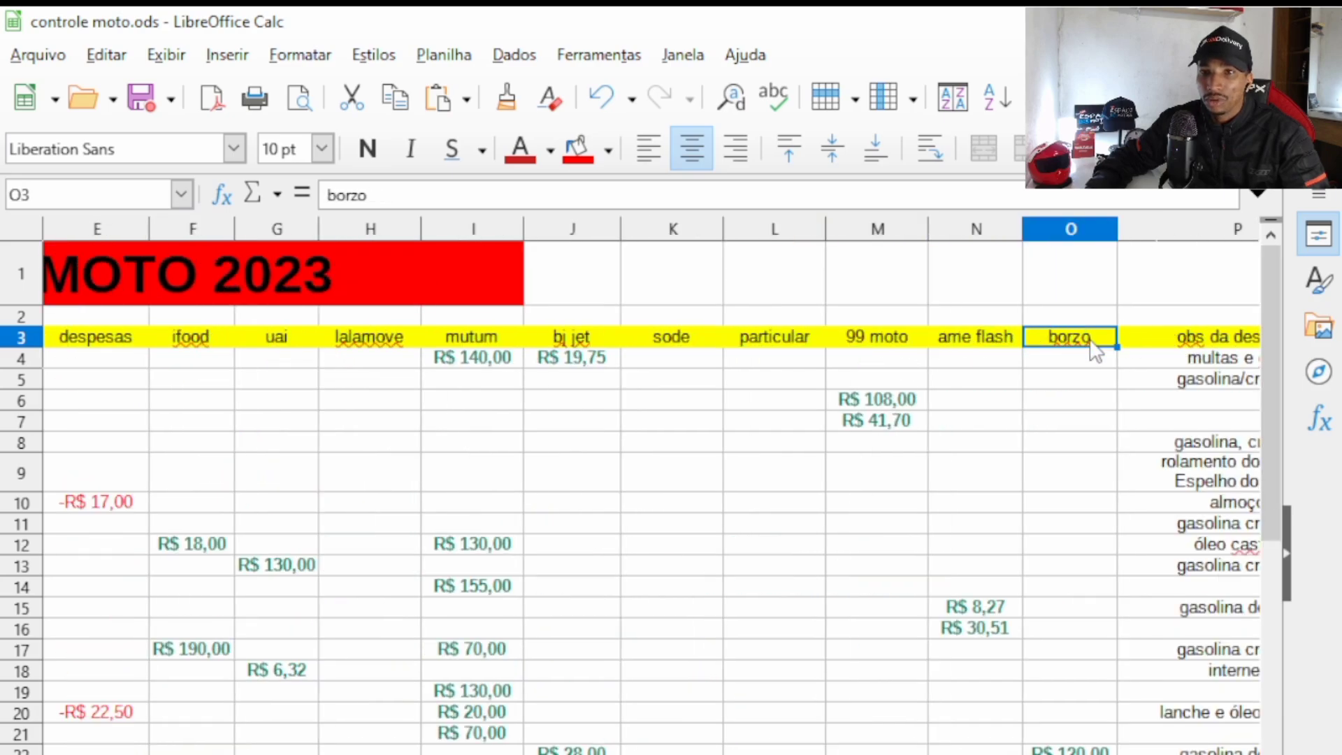
Examine the obs da despesa column and read the expense notes in rows 4, 5, 8 and 9.
click(1196, 343)
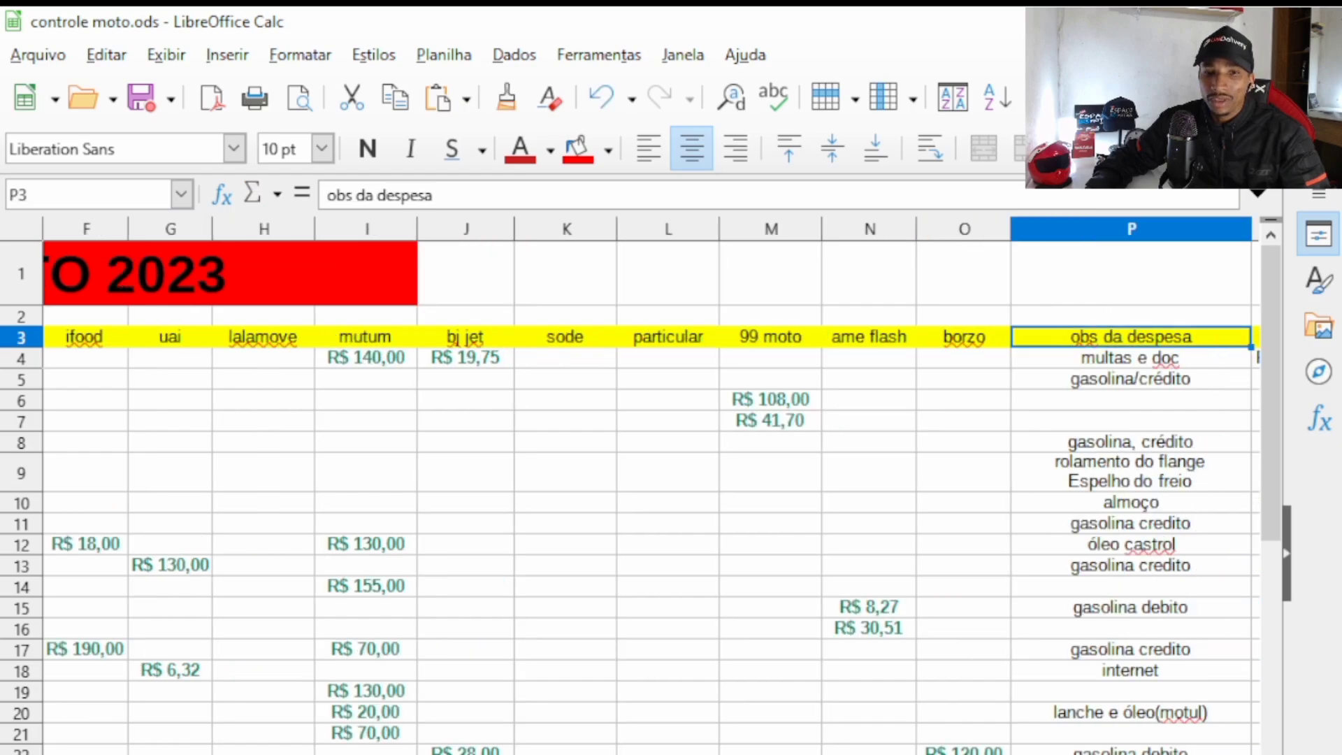
scroll(650, 490, right, 2)
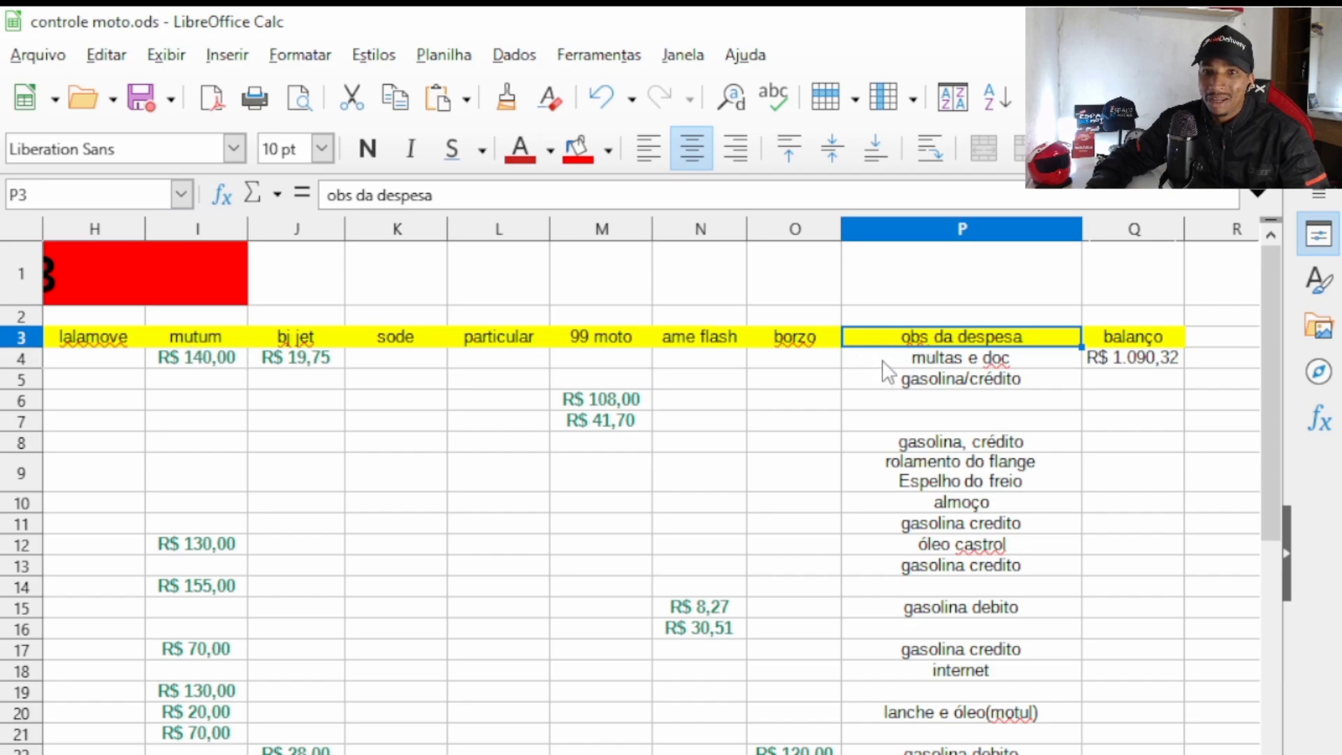
click(1041, 361)
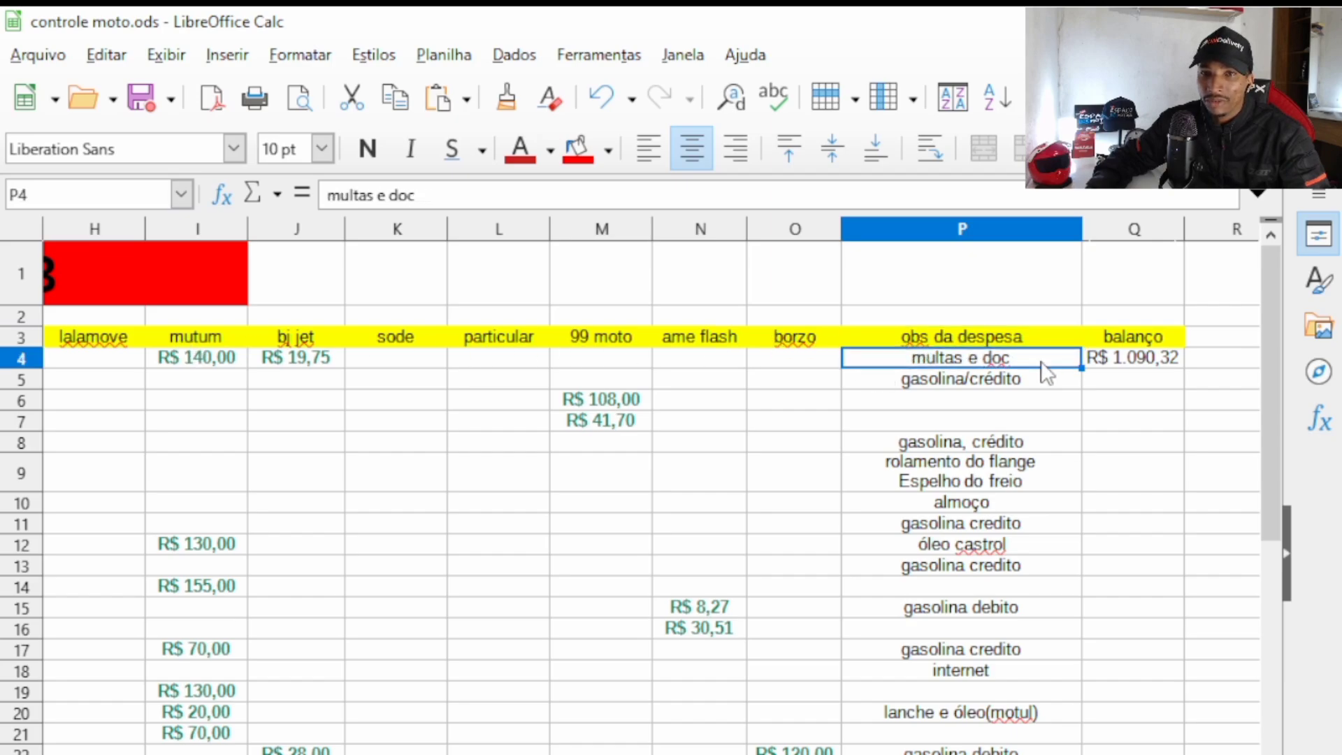
click(1031, 379)
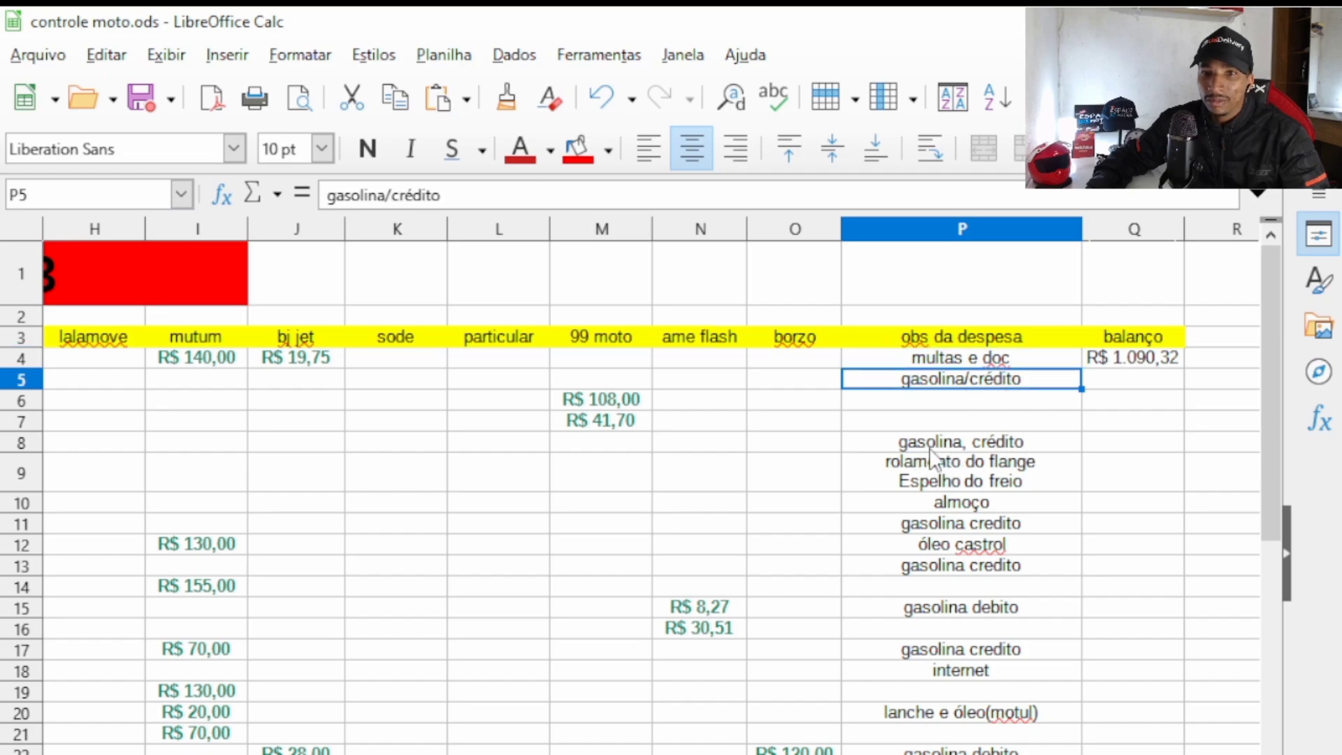
click(978, 447)
click(930, 475)
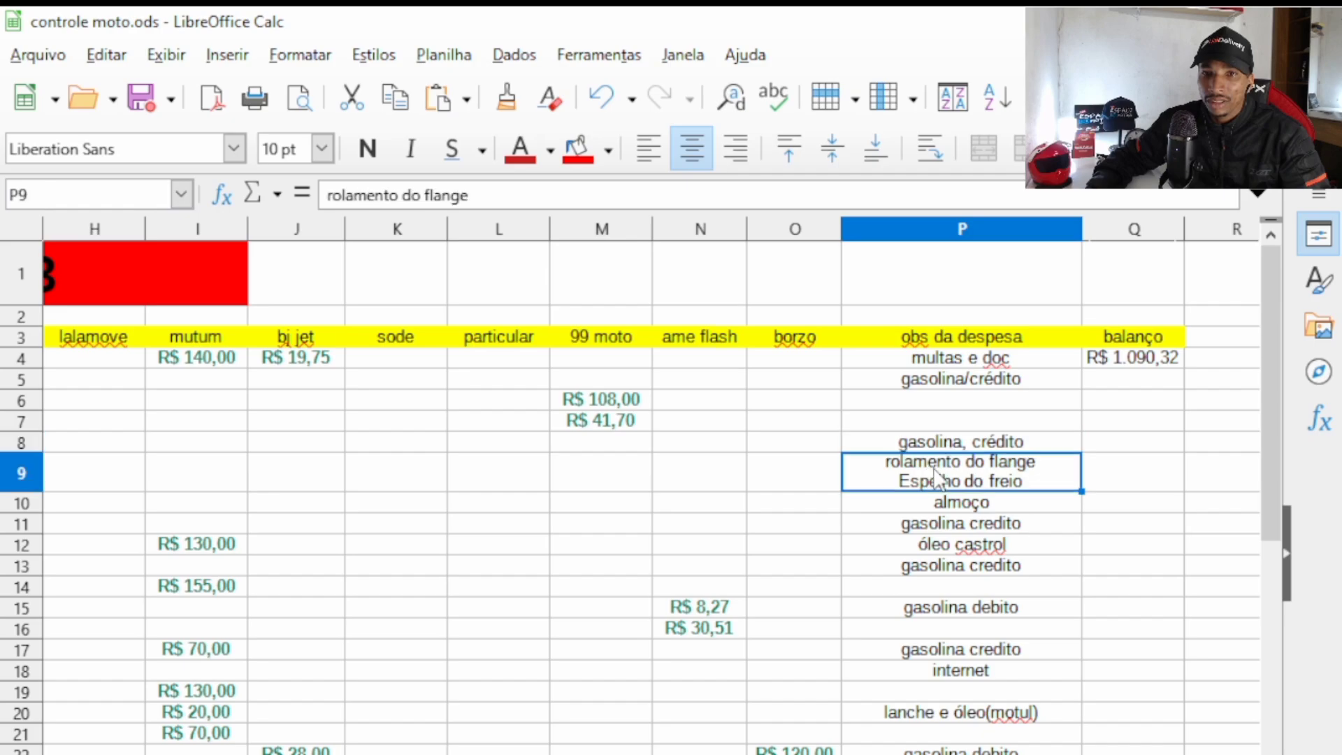
click(999, 440)
click(984, 488)
Review the dates in column A and inspect the manutenção expenses in rows 9, 12 and 20.
scroll(650, 482, left, 5)
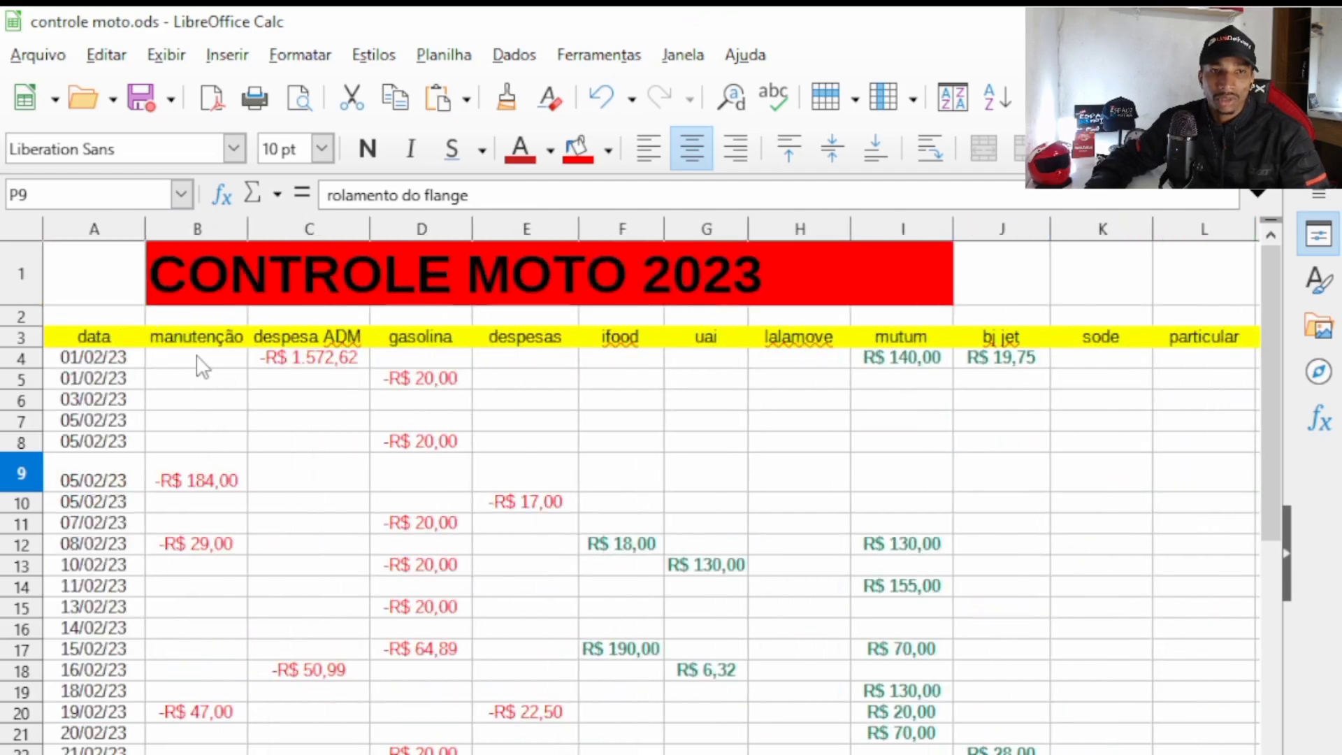
drag(98, 366, 98, 636)
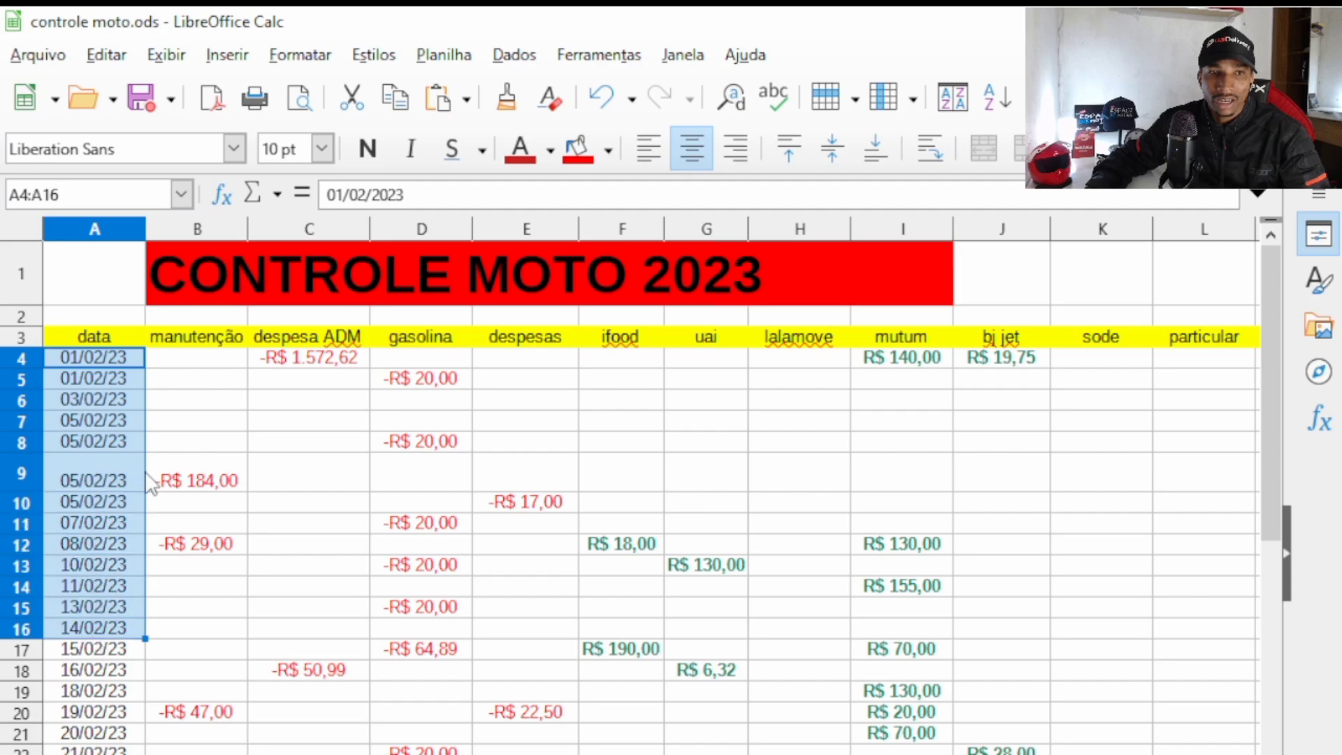
click(185, 360)
drag(186, 360, 188, 746)
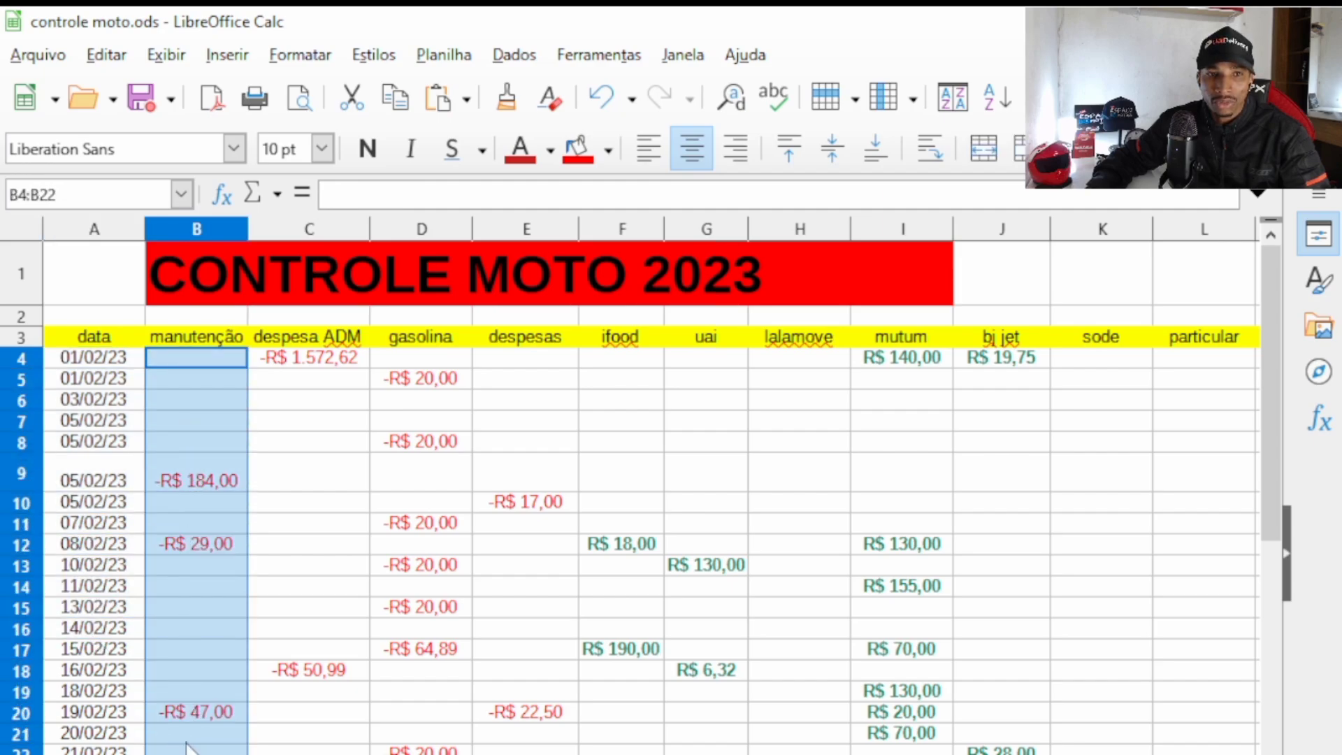
click(264, 471)
click(207, 479)
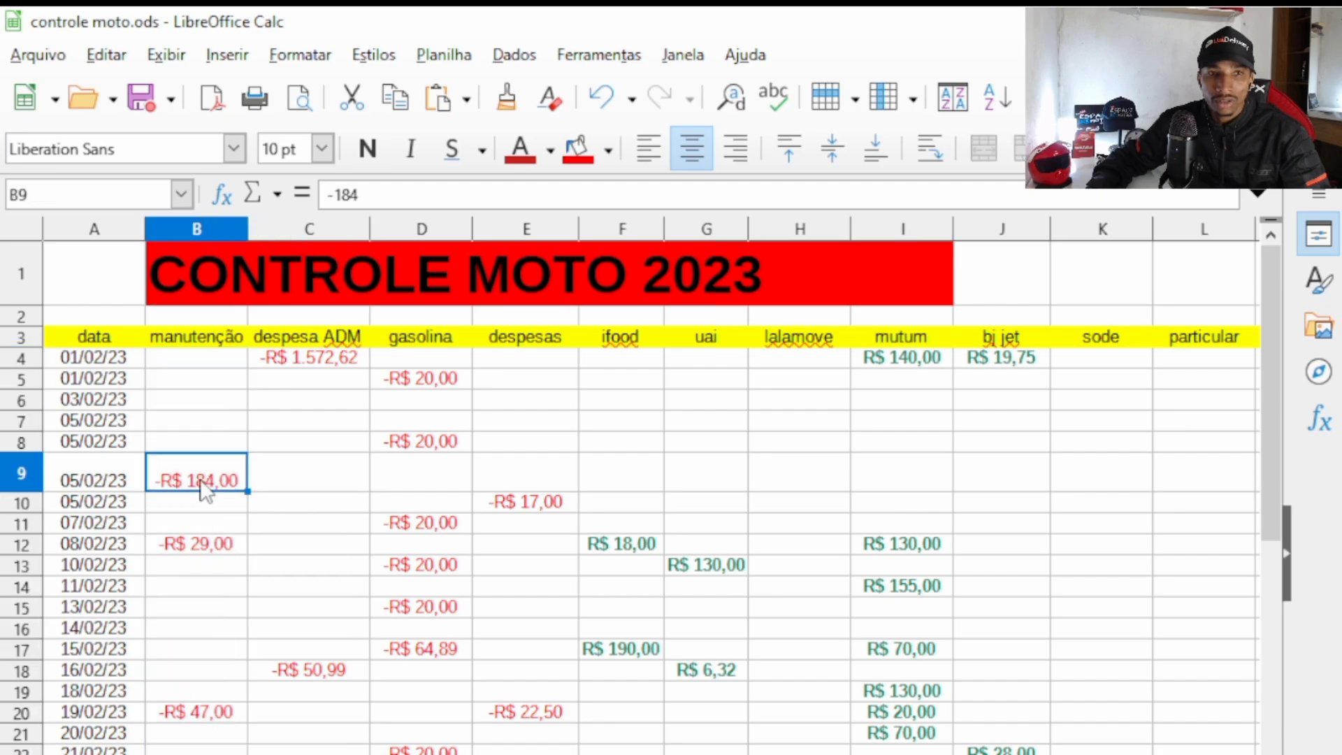
click(207, 551)
click(201, 710)
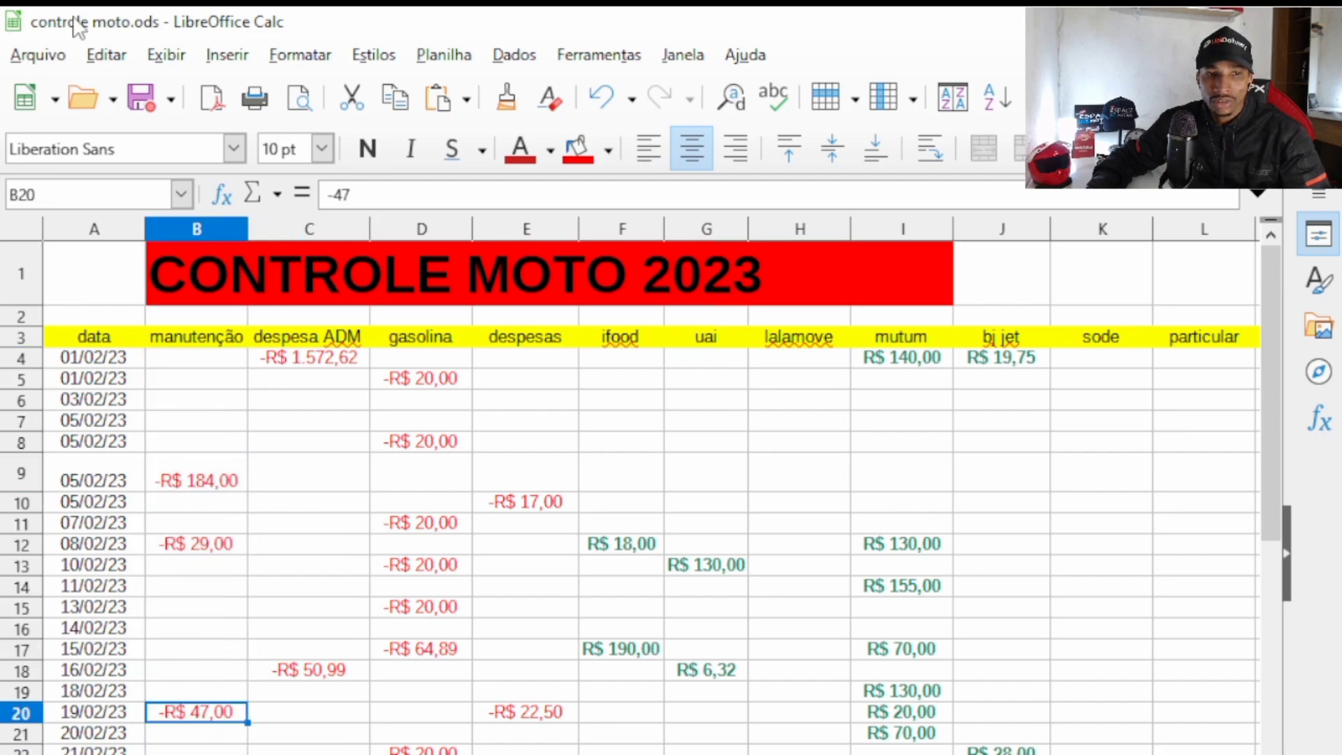
click(199, 488)
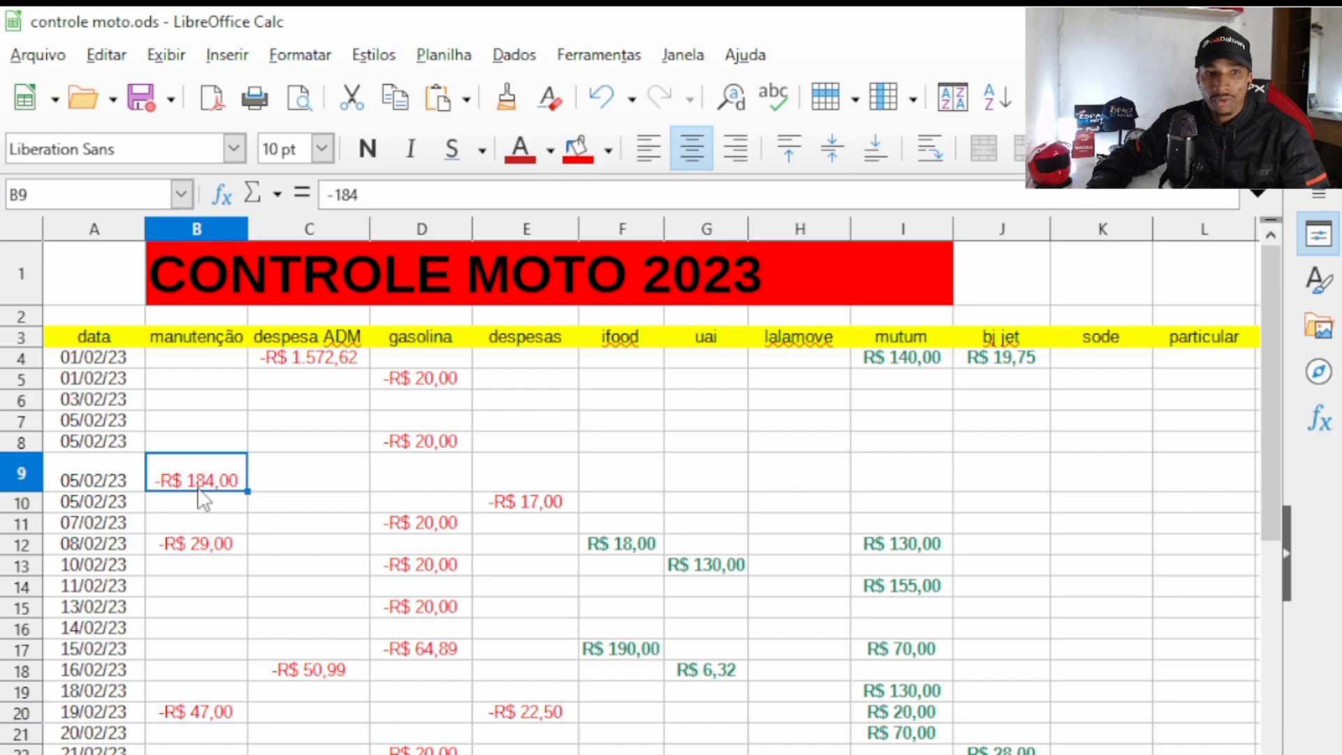
Trace row 9 from its manutenção expense across to its obs da despesa note, and return to the expense cell.
scroll(650, 482, right, 4)
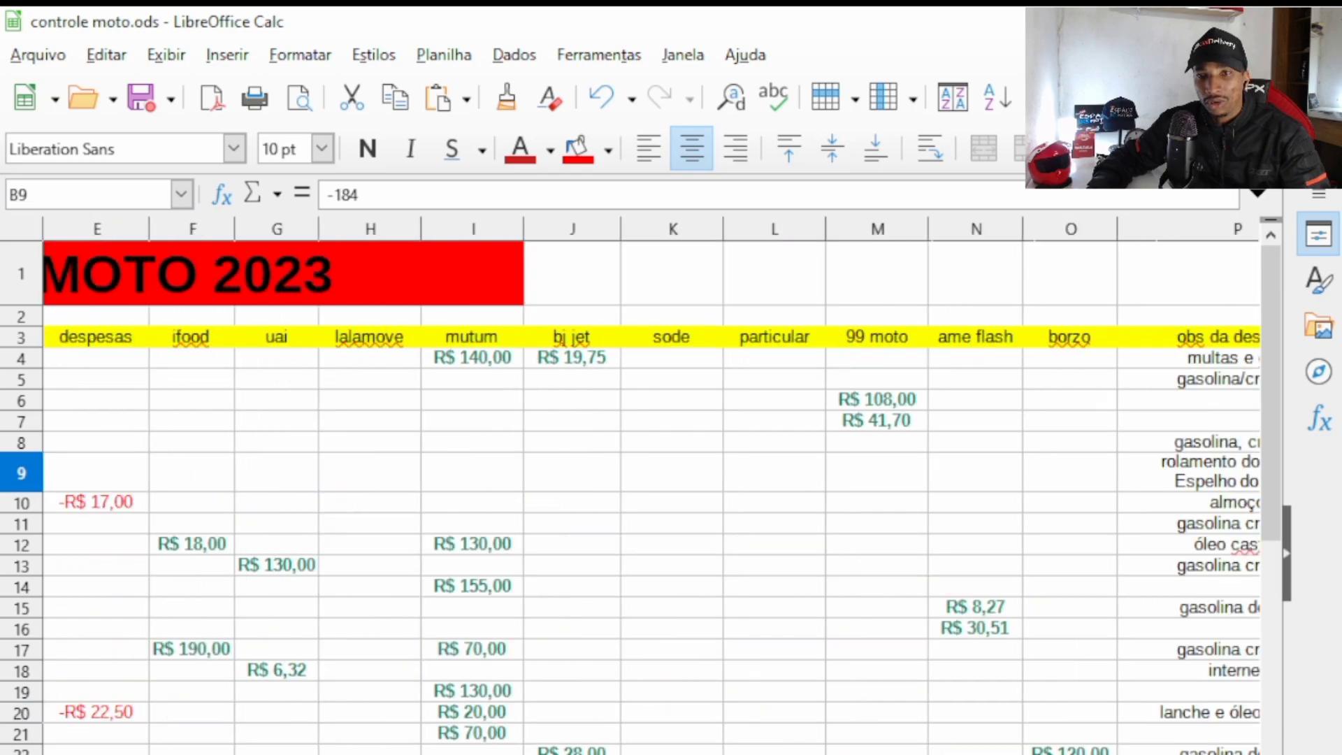
scroll(650, 482, right, 1)
scroll(650, 482, left, 5)
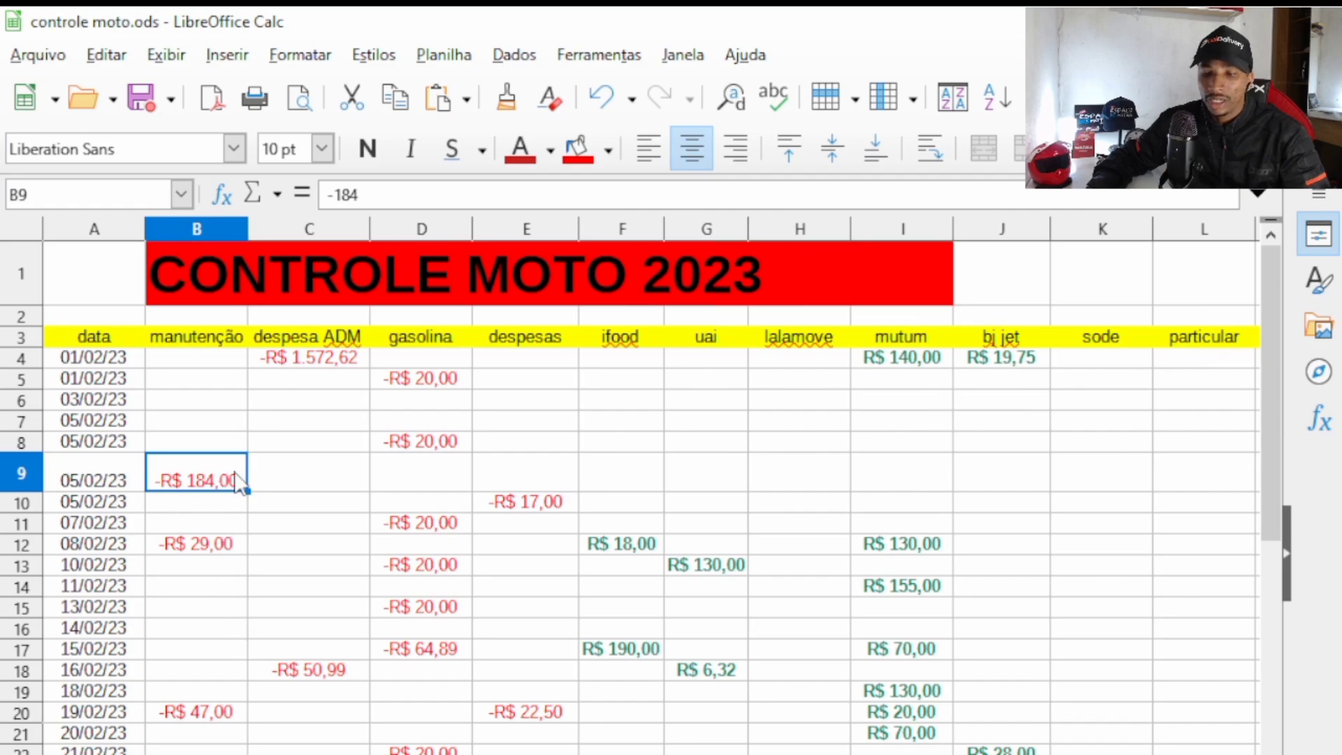
key(Right)
key(ctrl+Right)
key(Right)
key(Right)
key(Right)
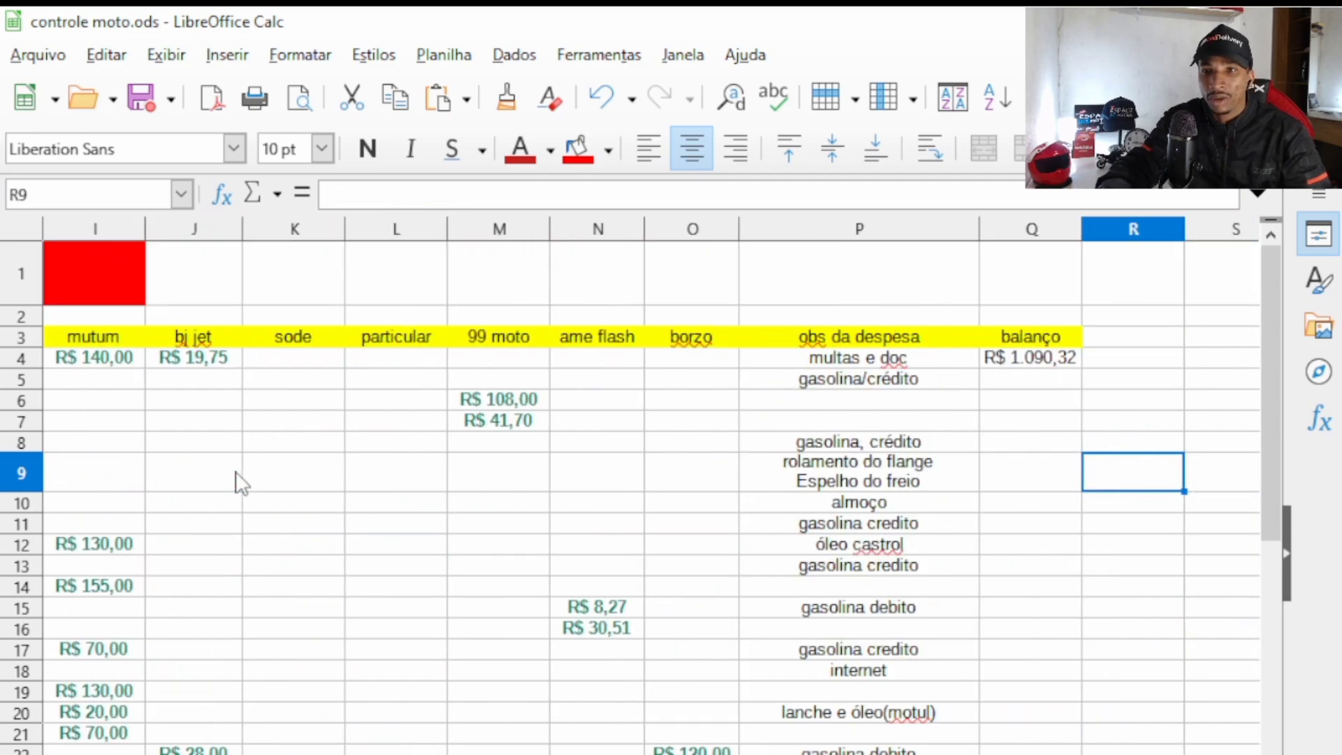
key(Left)
key(Left)
key(Left)
key(Left)
key(Right)
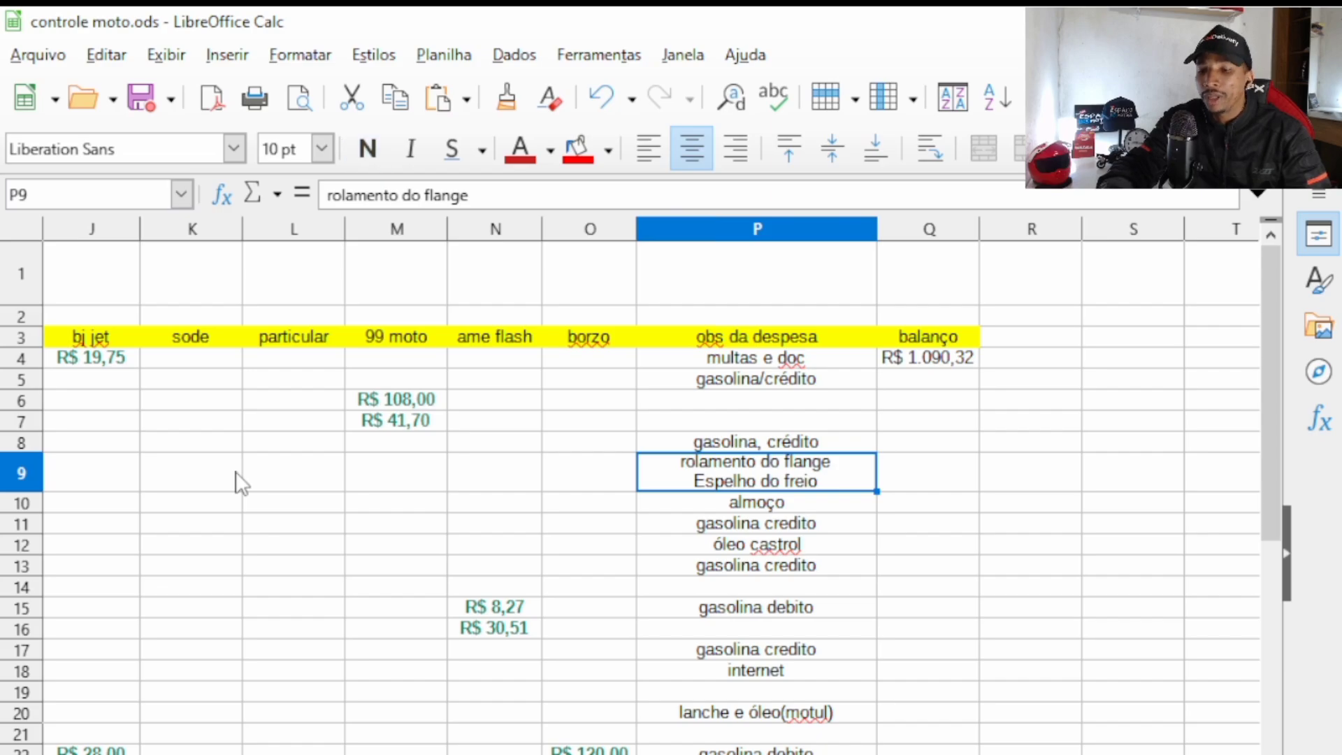
key(Left)
key(Left)
key(Left)
key(Left)
key(Left)
key(Left)
key(Left)
key(Left)
key(Left)
key(Left)
key(Left)
key(Left)
key(Left)
key(Left)
key(Left)
key(Right)
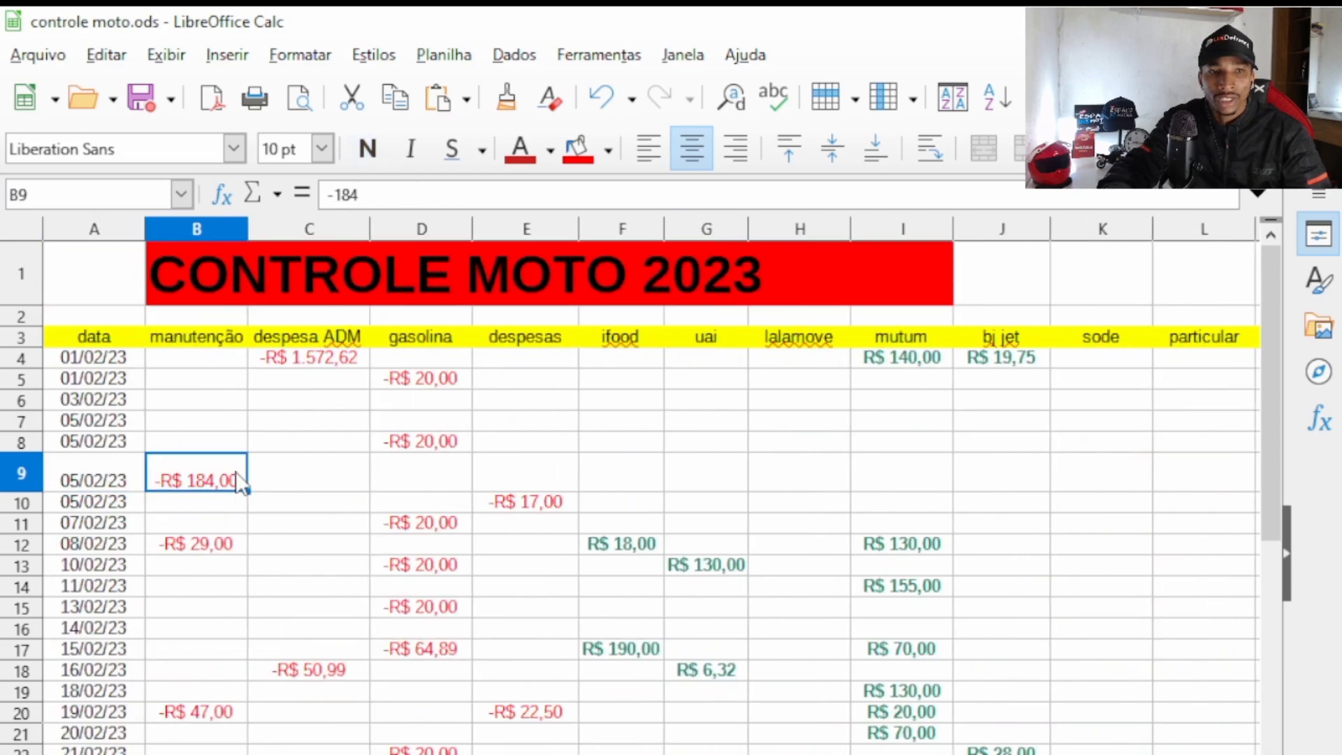
Follow row 12 from its manutenção expense across to its note in the obs da despesa column.
key(Down)
key(Down)
key(Down)
key(Right)
key(Right)
key(Right)
key(Right)
key(Right)
key(Right)
key(Right)
key(Right)
key(Right)
key(Right)
key(Right)
key(Right)
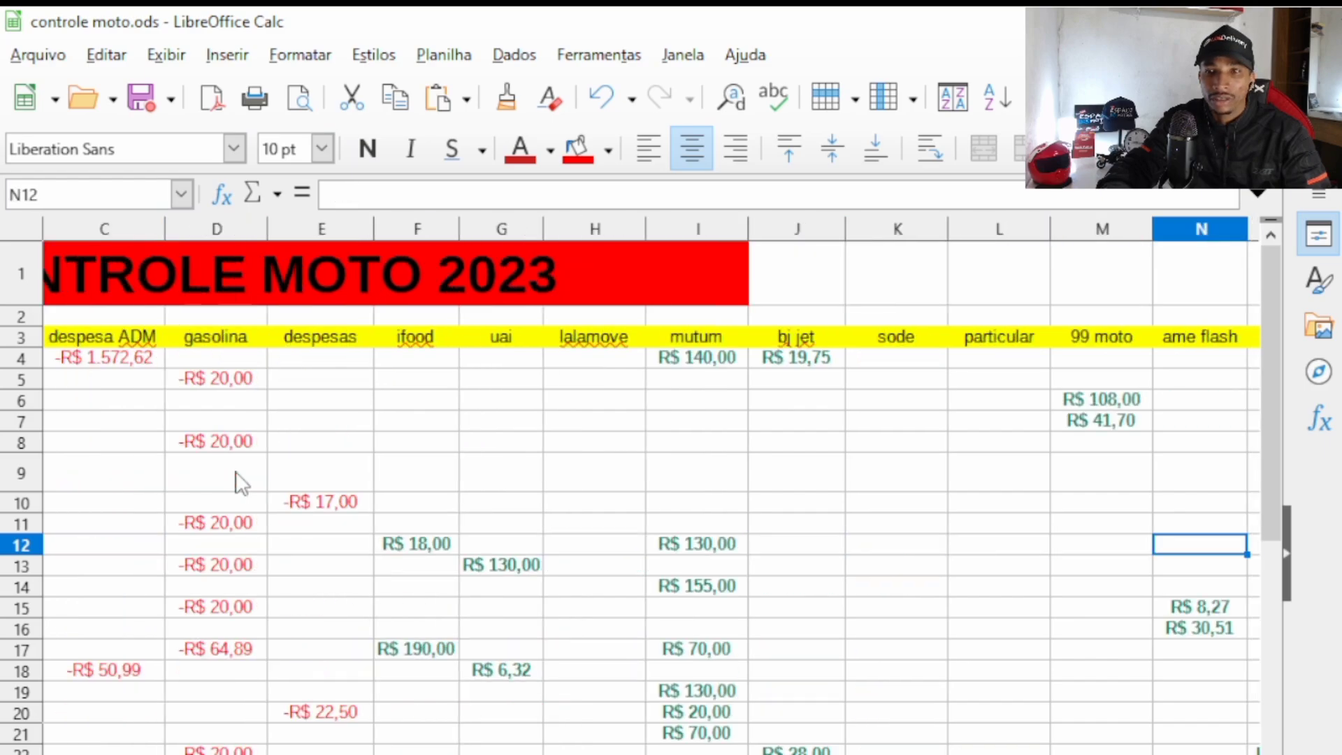
key(Right)
key(Right)
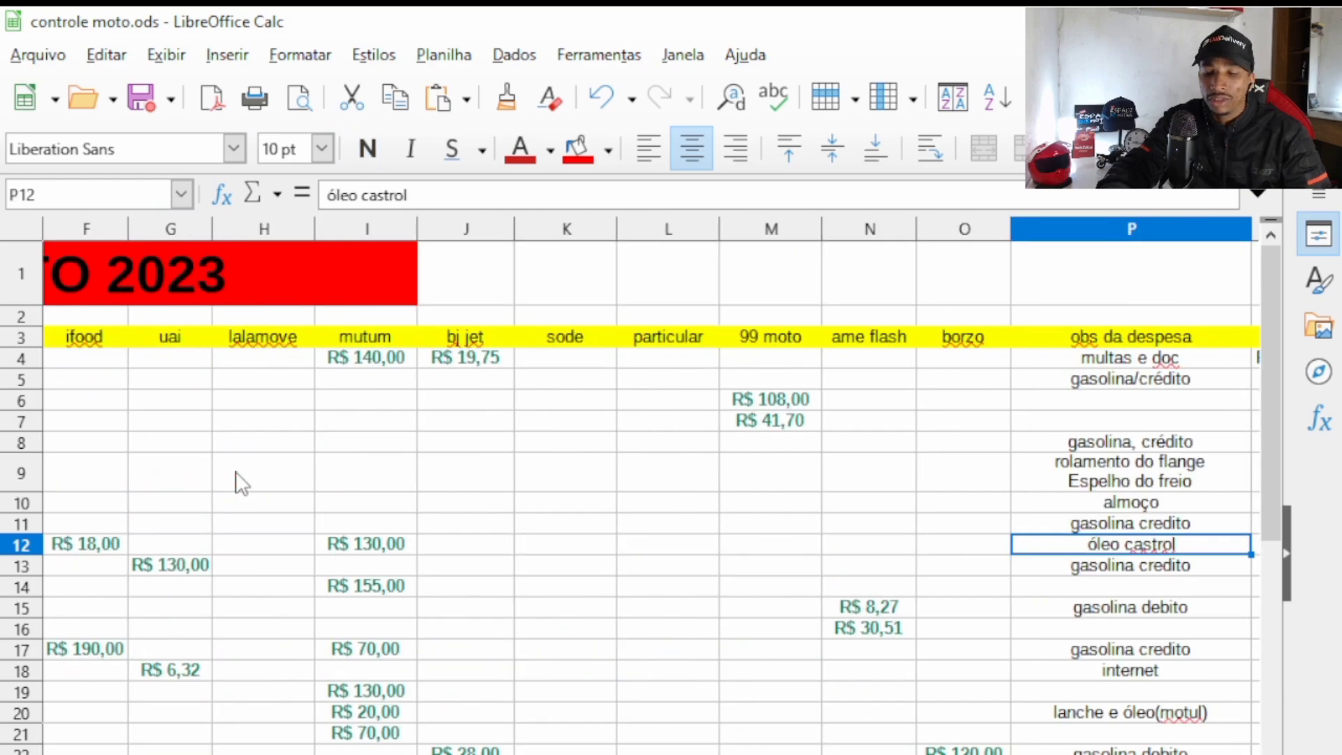
key(Left)
key(Right)
key(Left)
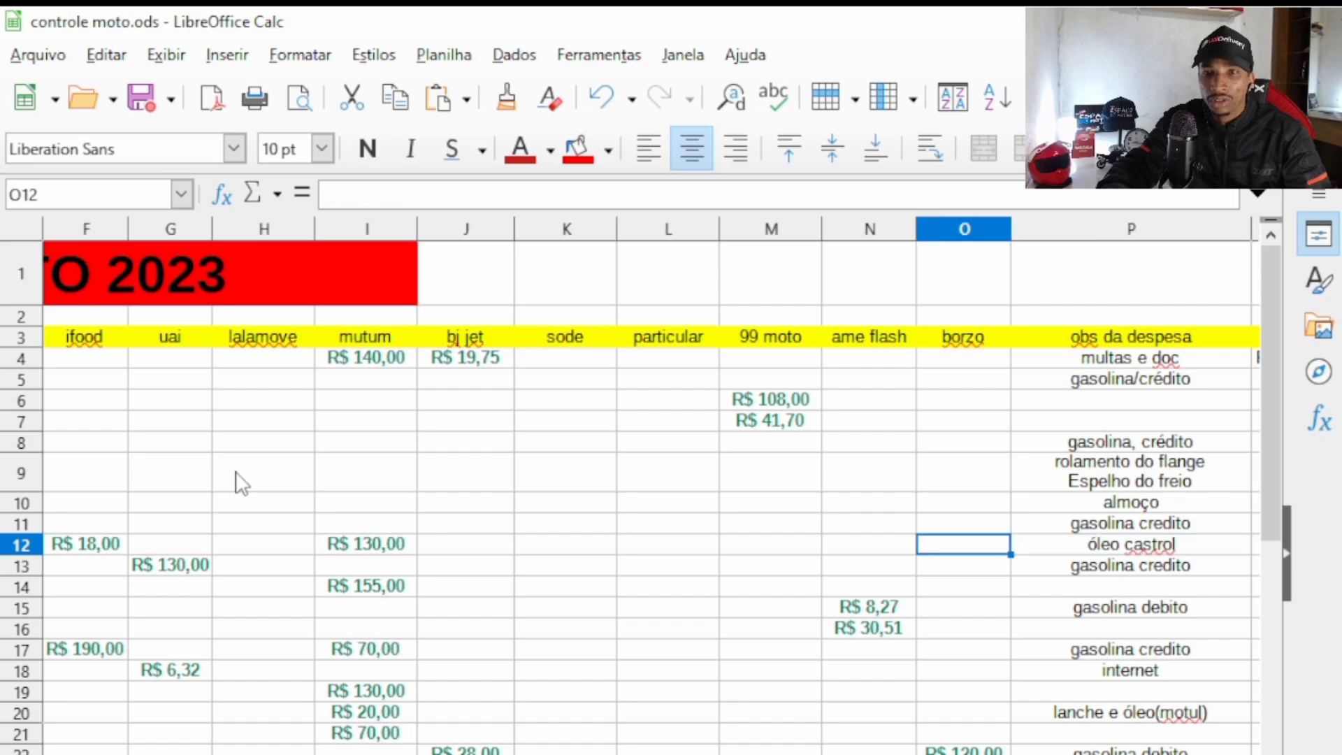
Return to the manutenção column, move down to row 20 and follow that row across to its obs da despesa note.
key(Left)
key(Left)
key(Left)
key(Left)
key(Left)
key(Left)
key(Left)
key(Left)
key(Left)
key(Left)
key(Left)
key(Left)
key(Left)
key(Down)
key(Down)
key(Down)
key(Down)
key(Down)
key(Down)
key(Down)
key(Down)
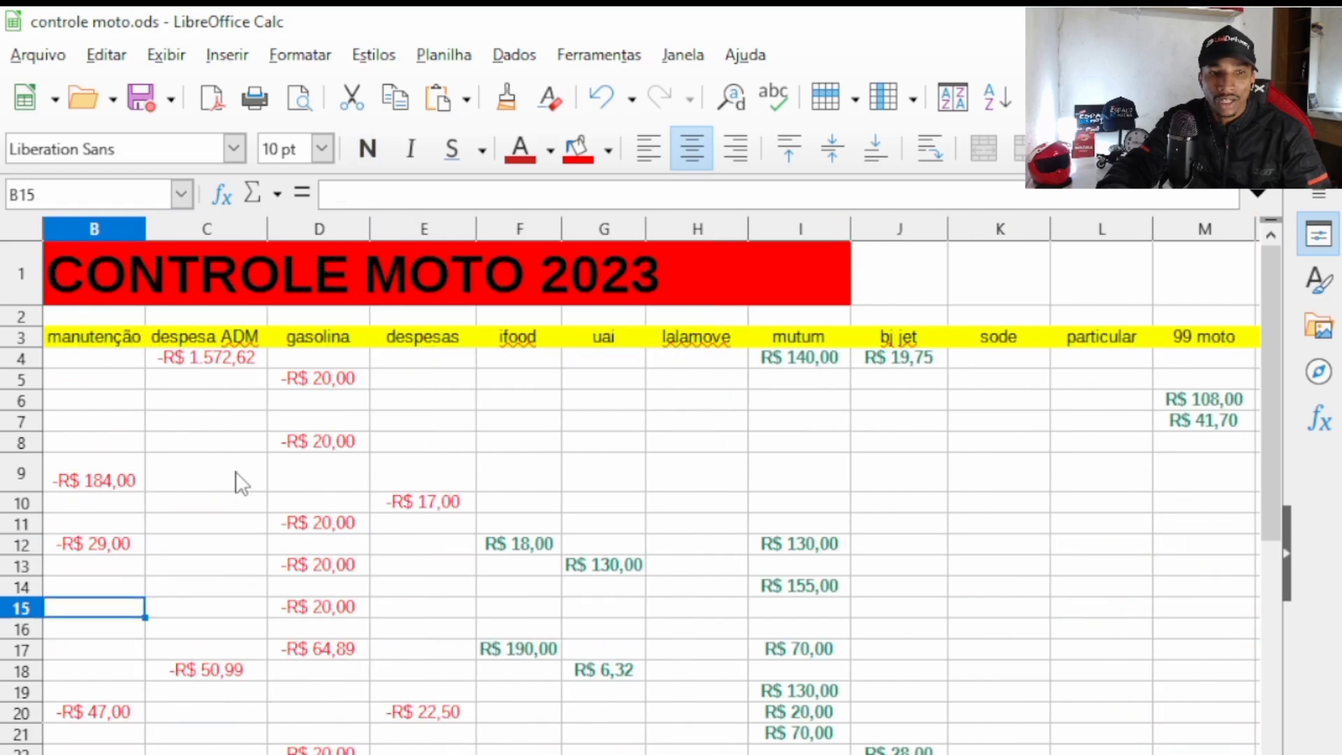
key(Right)
key(Right)
key(Right)
key(Right)
key(Right)
key(Right)
key(Right)
key(Right)
key(Right)
key(Right)
key(Right)
key(Right)
key(Right)
key(Right)
key(Right)
key(Right)
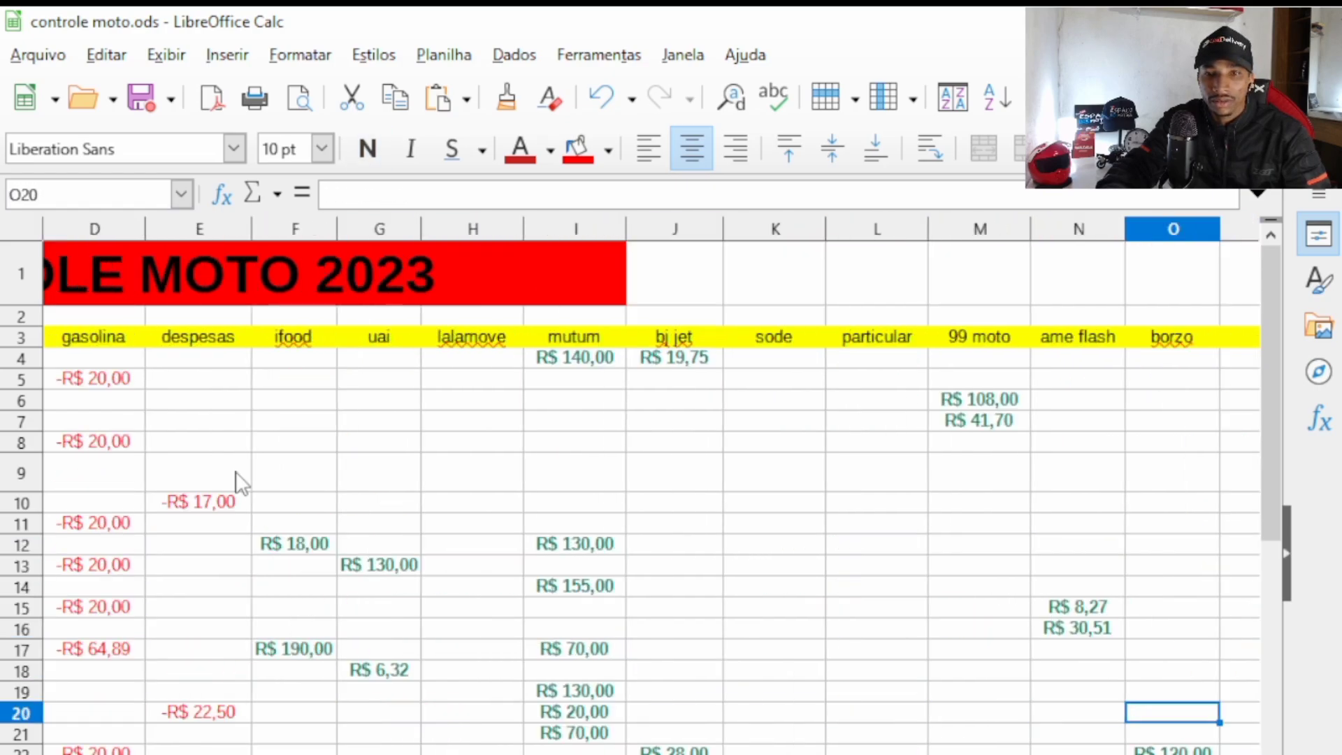
key(Left)
key(Left)
key(Left)
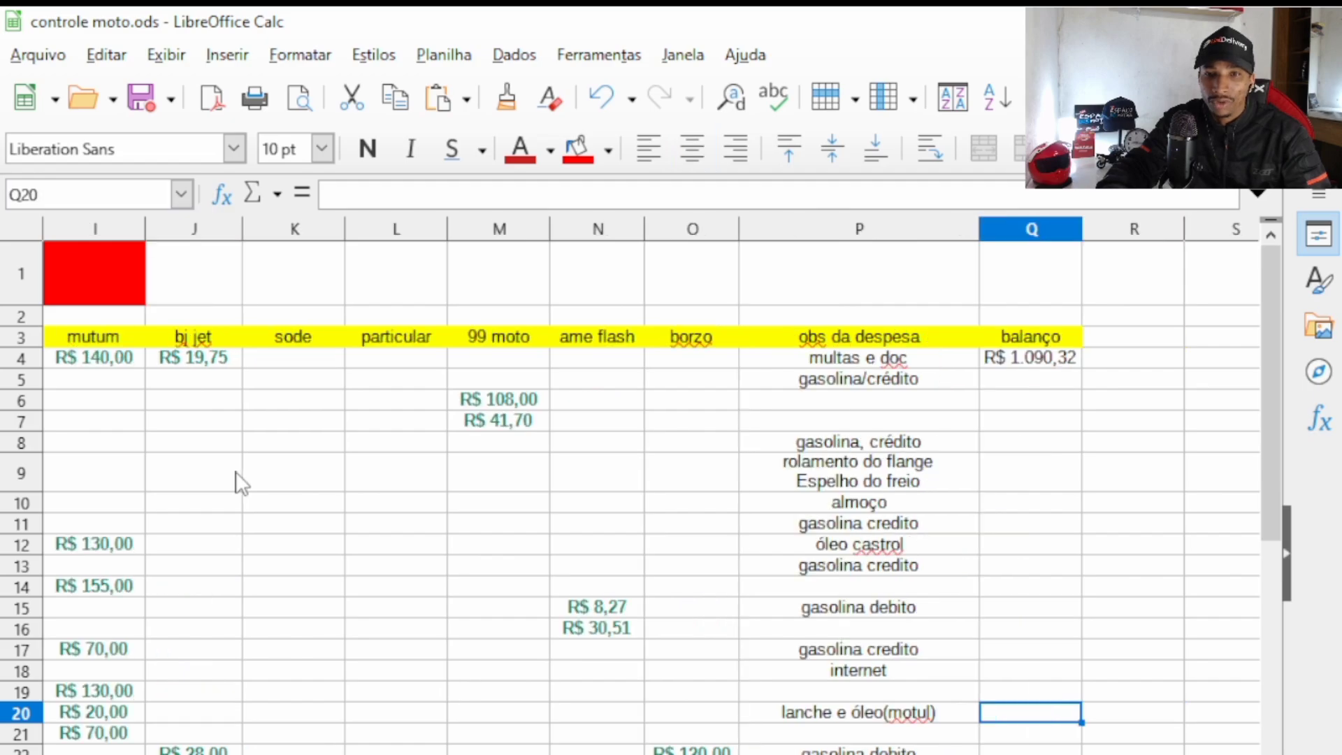
key(Right)
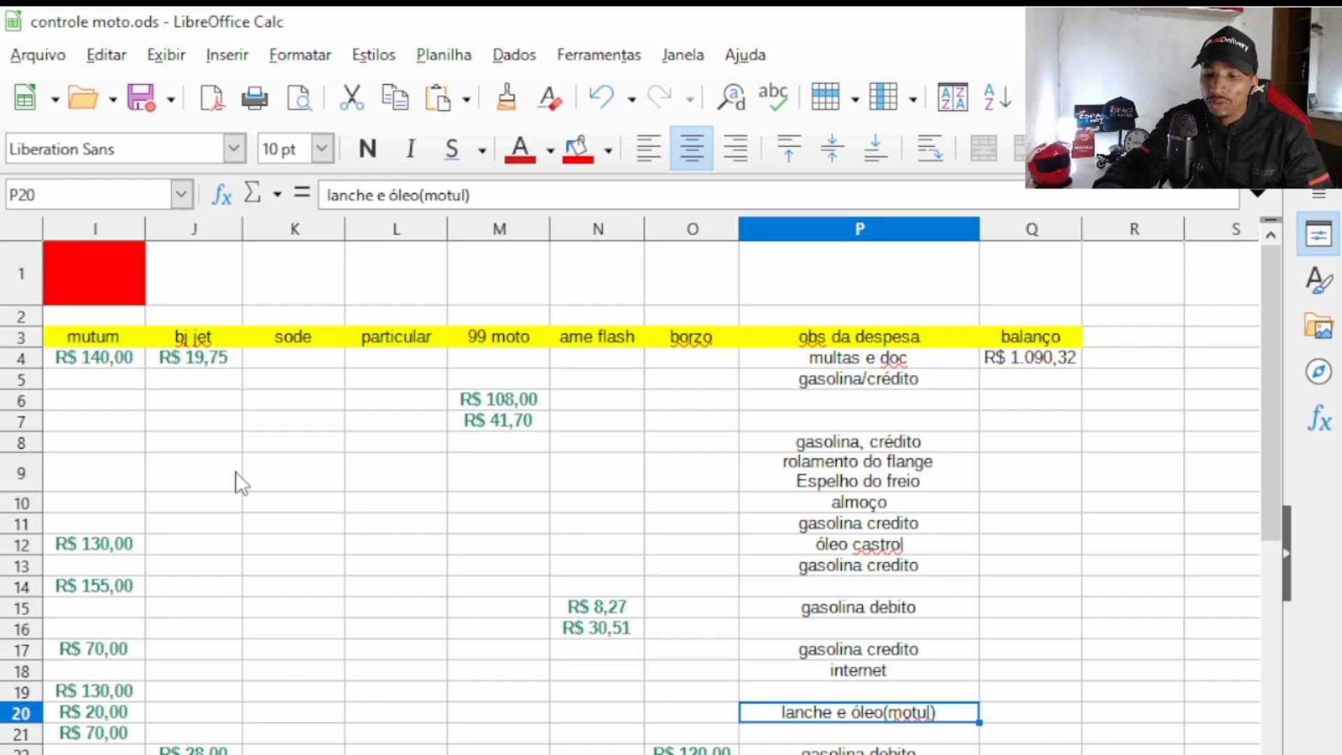
Go back along row 20 to its expense columns and match them once more with the row's obs da despesa note.
key(Left)
key(Left)
key(Left)
key(Left)
key(Left)
key(Left)
key(Left)
key(Left)
key(Left)
key(Left)
key(Left)
key(Left)
key(Left)
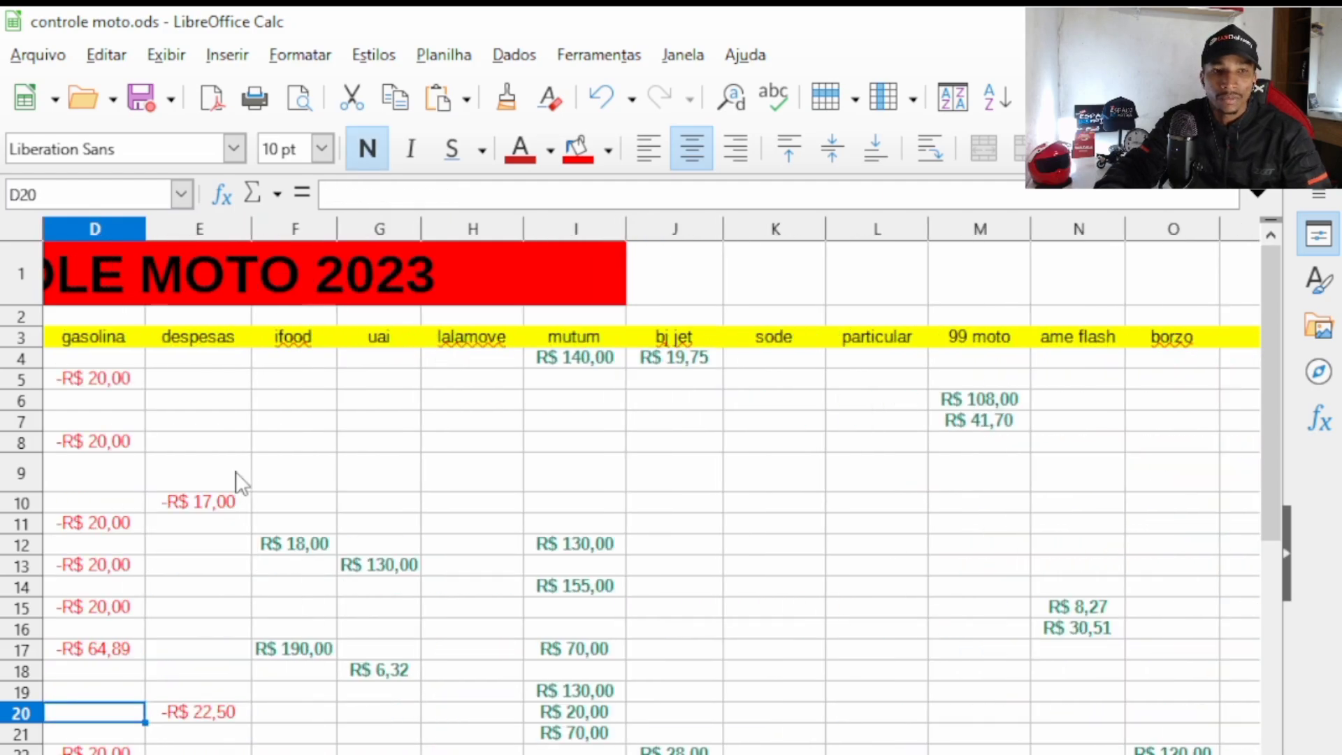
key(Left)
key(Left)
key(Right)
key(Right)
key(Right)
key(Right)
key(Right)
key(Right)
key(Right)
key(Right)
key(Right)
key(Right)
key(Right)
key(Right)
key(Right)
key(Right)
key(Right)
key(Right)
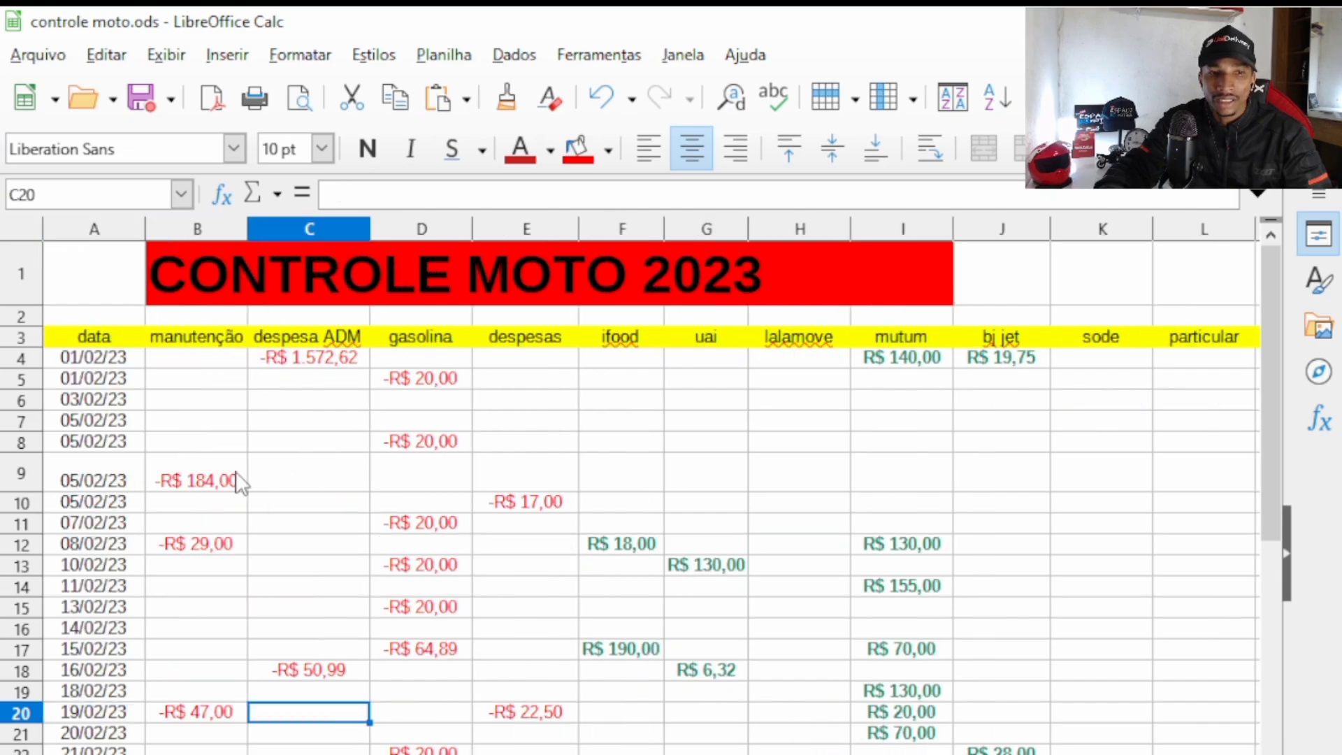
key(Left)
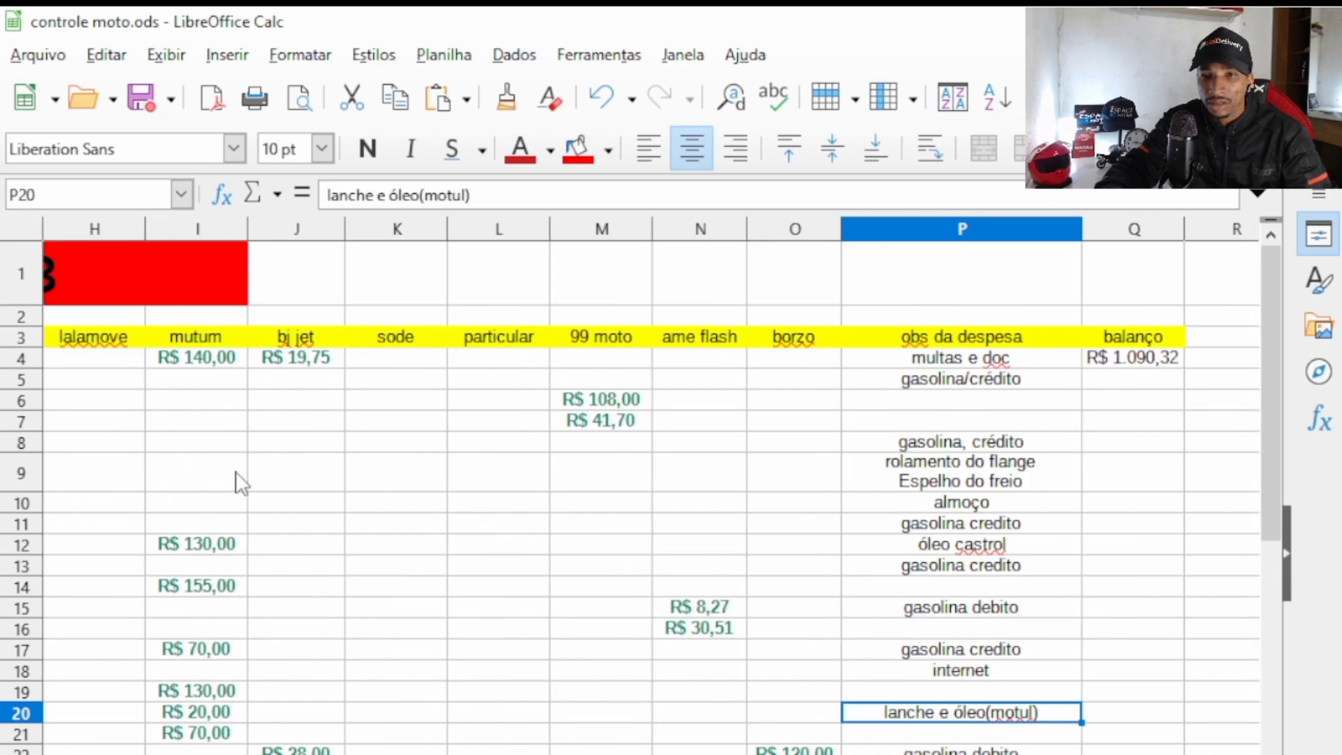
Go back along row 20 from its obs da despesa note to the date, ending on the row's manutenção expense.
key(Left)
key(Left)
key(Left)
key(Left)
key(Left)
key(Left)
key(Left)
key(Left)
key(Left)
key(Left)
key(Left)
key(Left)
key(Left)
key(Left)
key(Left)
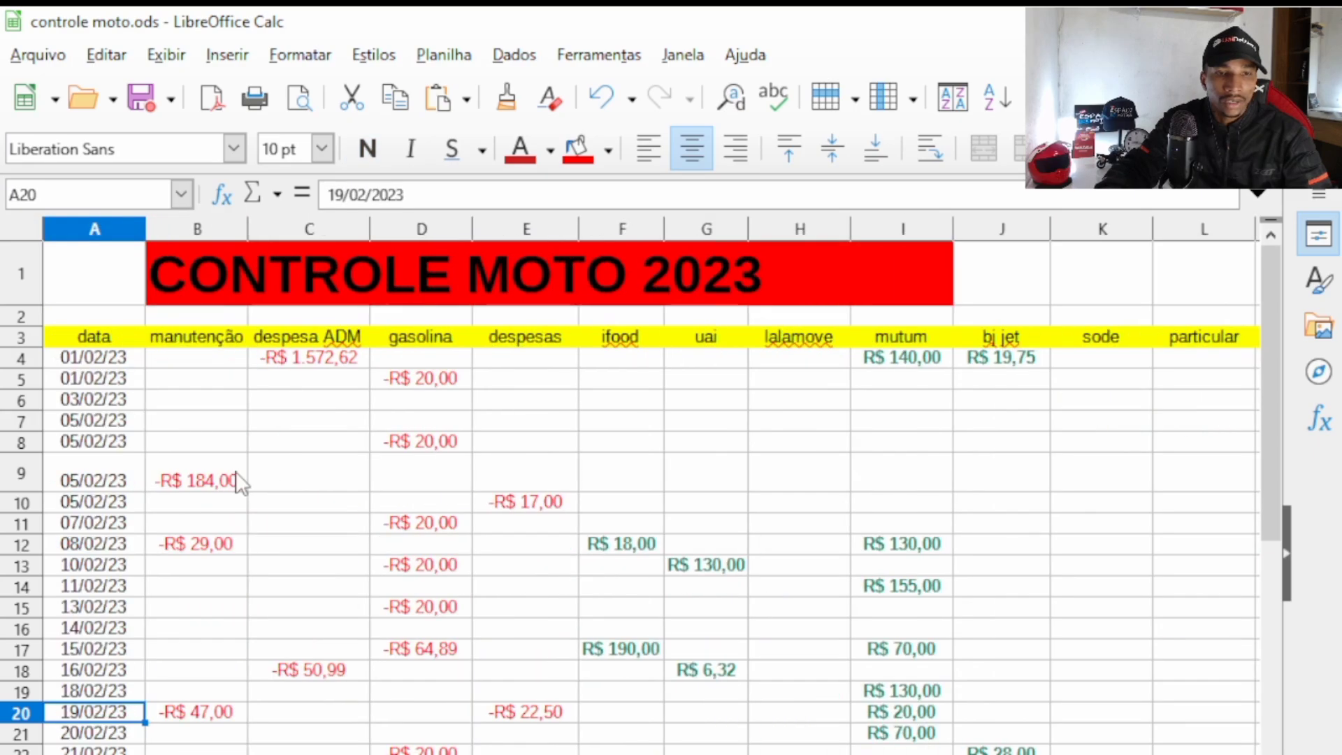
key(Right)
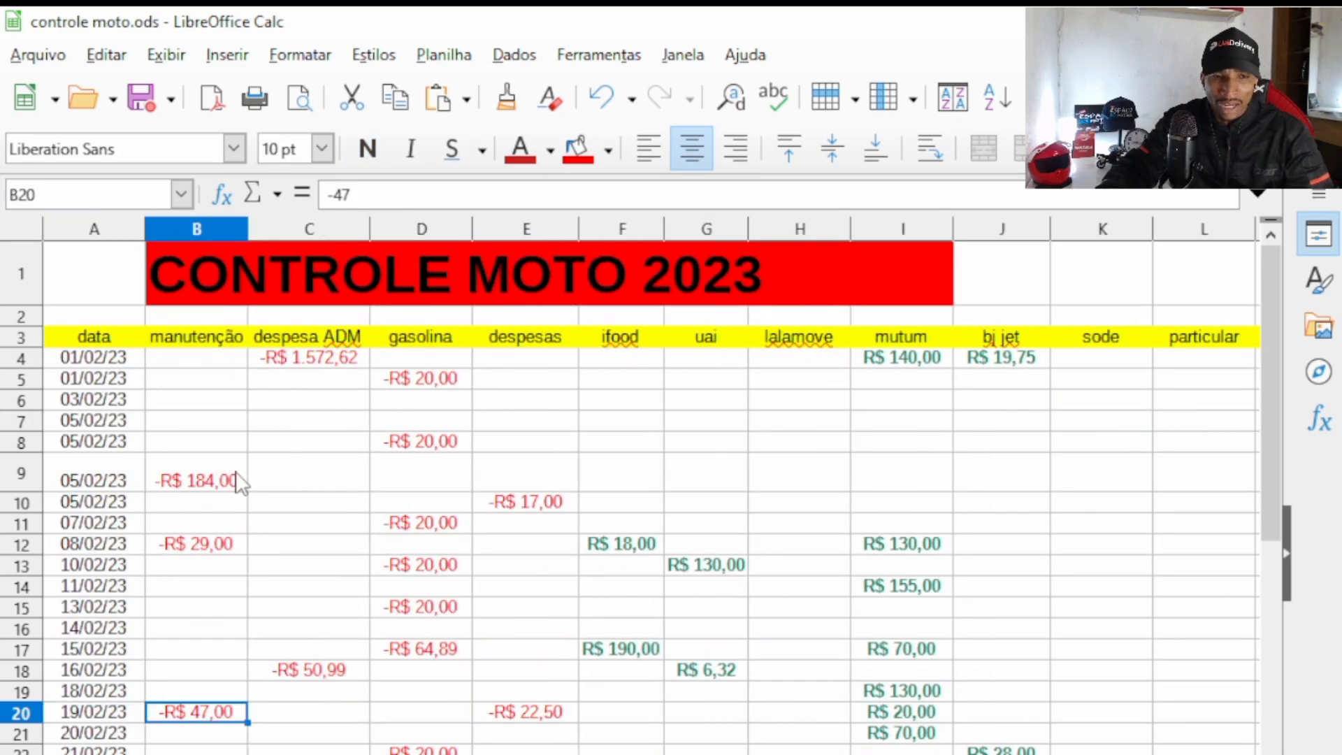
Review the manutenção column from the row 9 expense down to row 20, and return to row 9.
click(239, 482)
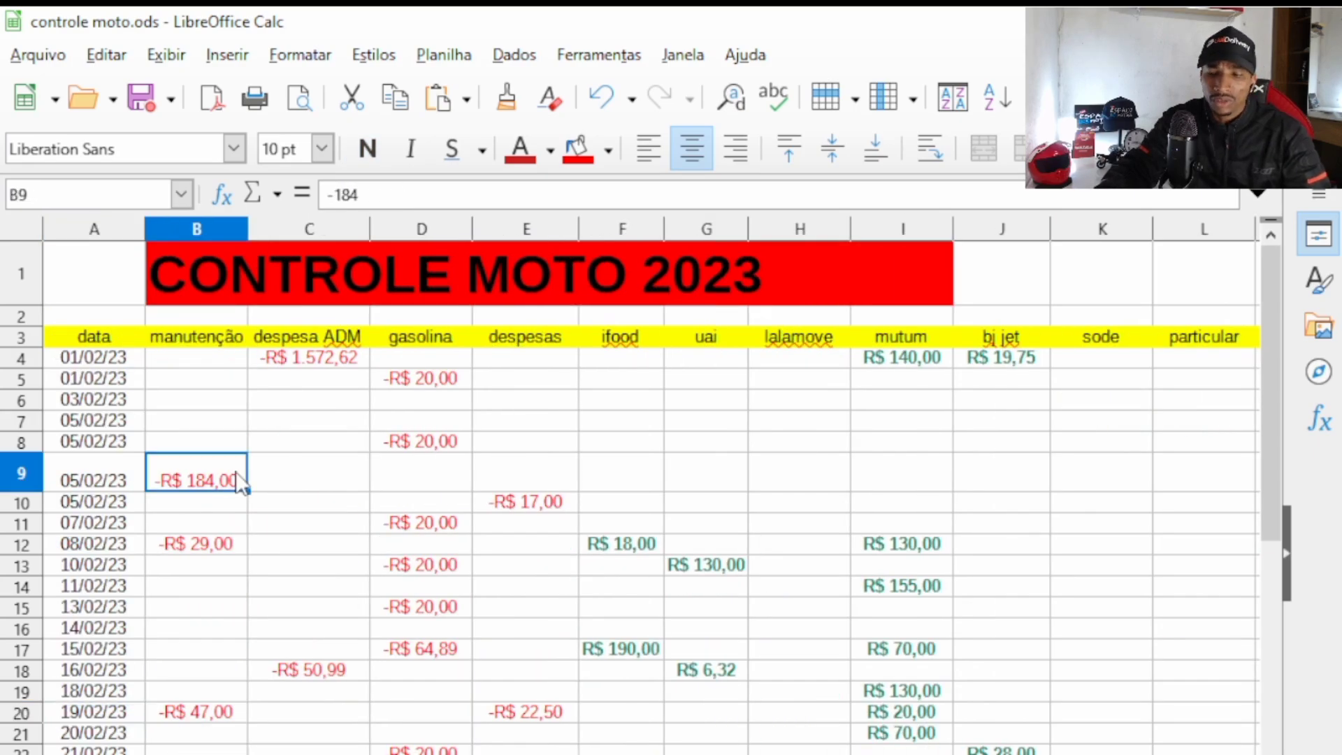
key(Down)
key(Down)
key(Down)
key(Down)
key(Down)
key(Down)
key(Down)
key(Down)
key(Down)
key(Down)
key(Down)
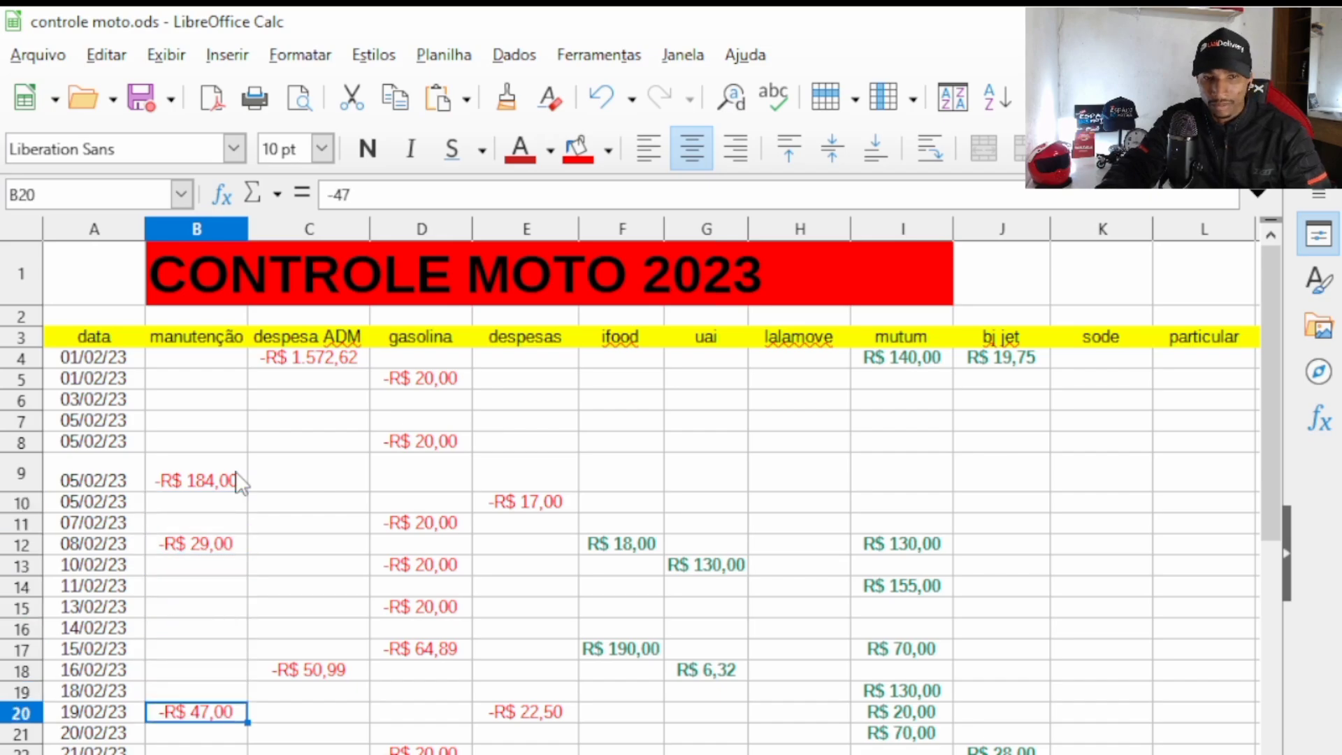
click(239, 482)
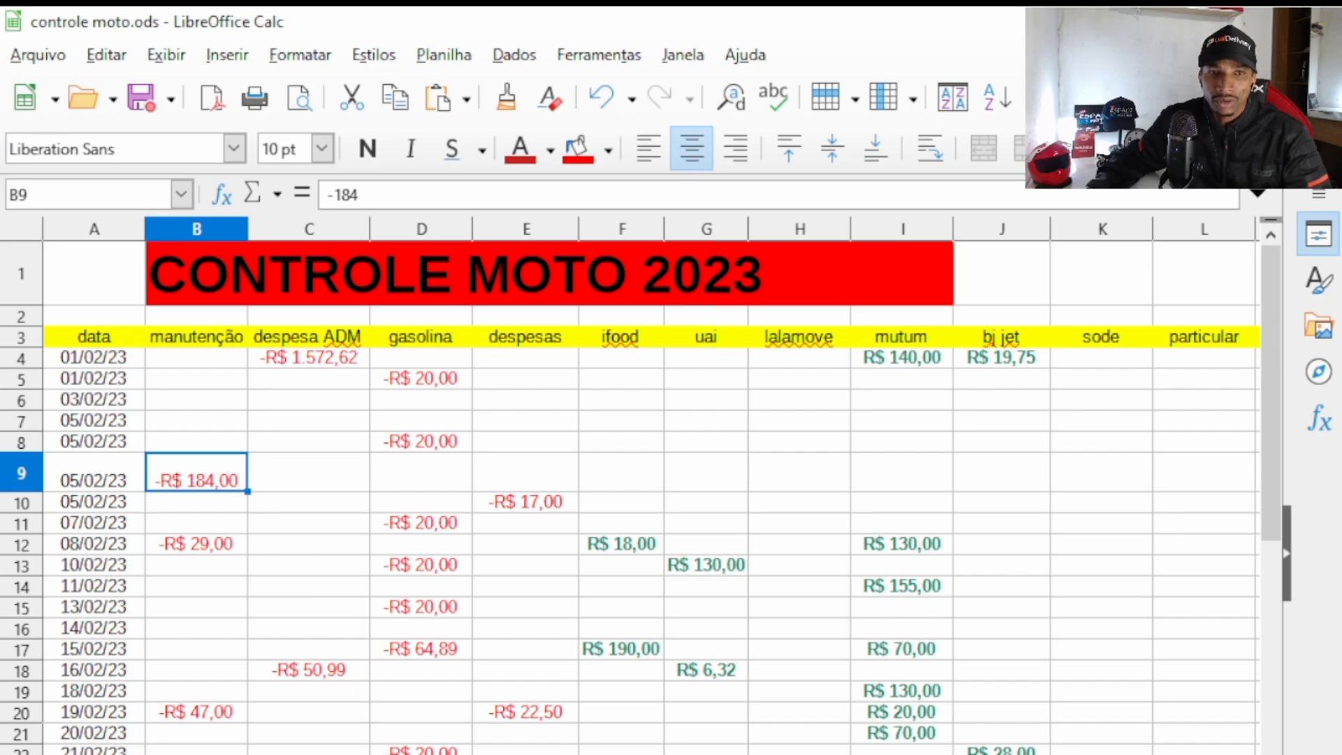
Examine the despesa ADM column from its header and first expense down to row 26.
click(345, 342)
click(345, 358)
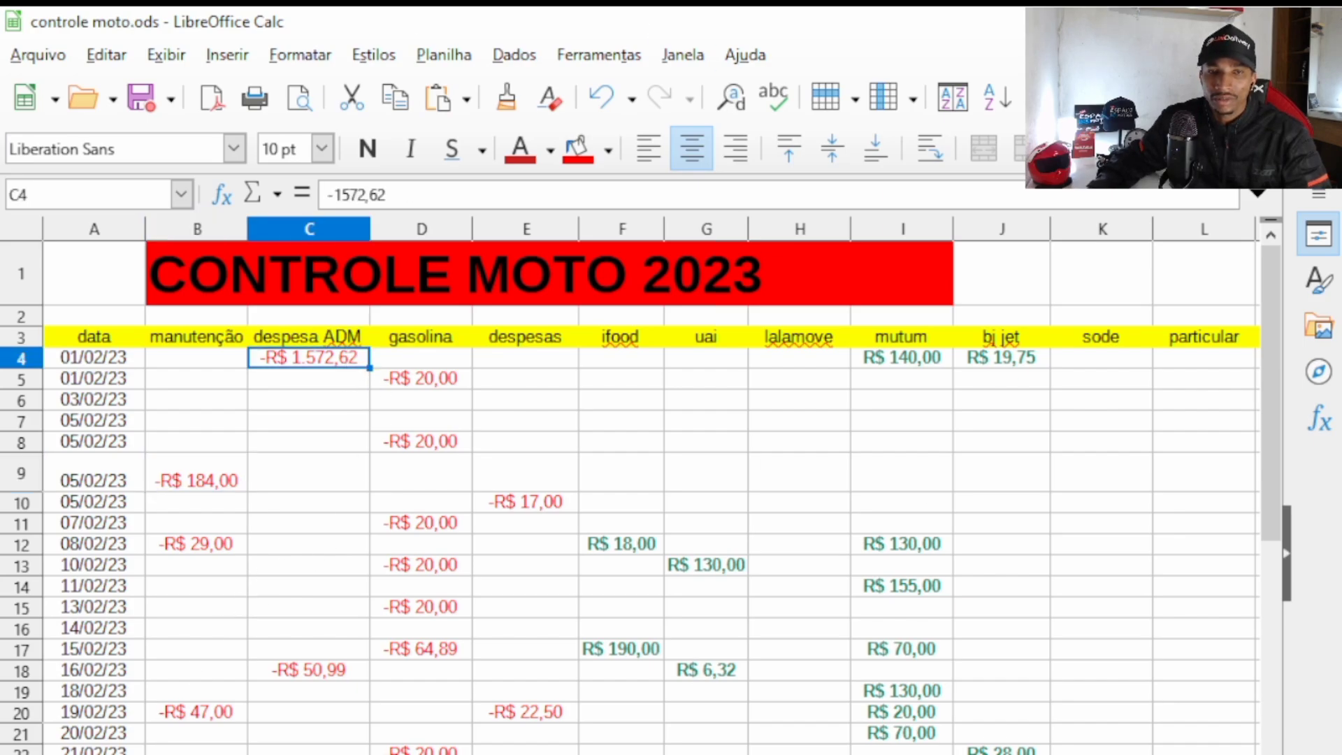
key(Up)
key(Up)
key(Down)
key(Down)
key(Down)
key(Down)
key(Down)
key(Down)
key(Down)
key(Down)
key(Down)
key(Down)
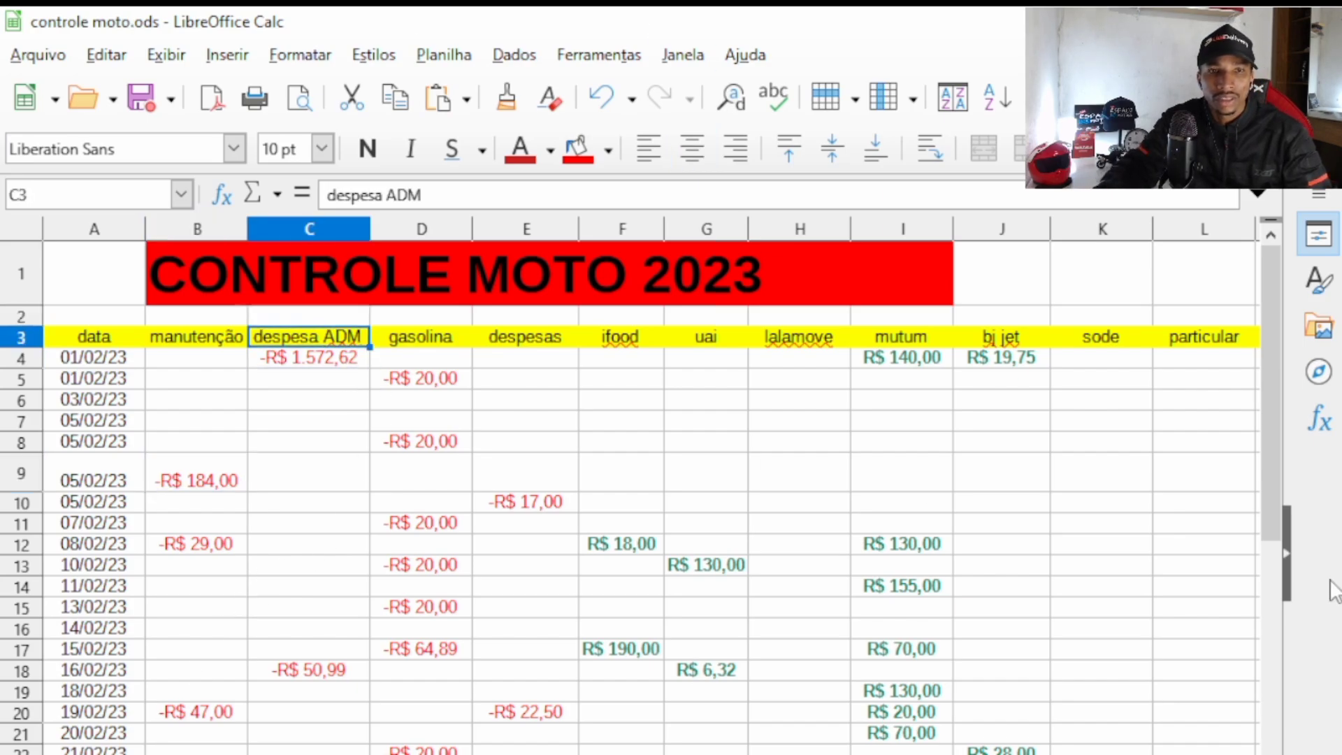
key(Down)
key(Down)
key(Down)
key(Down)
key(Down)
key(Down)
key(Down)
key(Down)
key(Down)
key(Down)
key(Down)
key(Down)
key(Down)
key(Down)
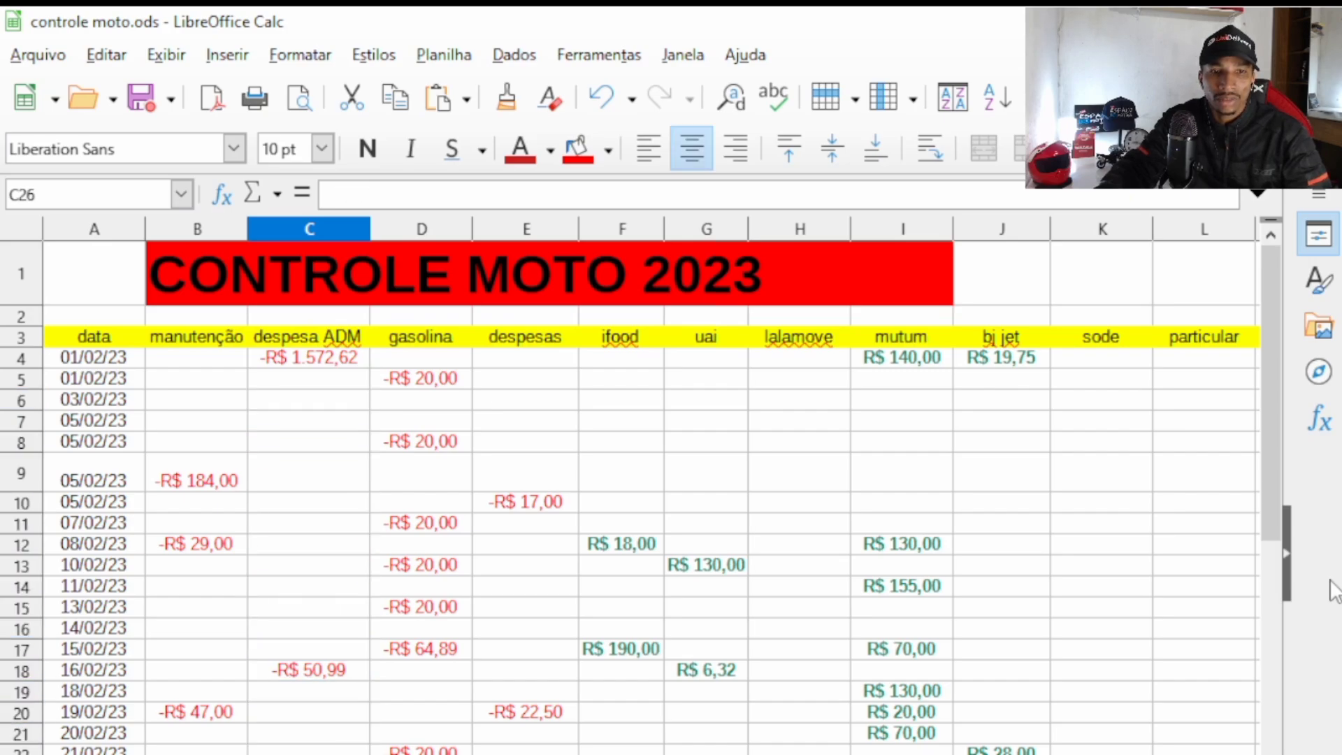
Go back up the despesa ADM column to its upper rows and look down through its entries once more.
key(Up)
key(Up)
key(Up)
key(Up)
key(Up)
key(Up)
key(Up)
key(Up)
key(Up)
key(Up)
key(Up)
key(Up)
key(Up)
key(Up)
key(Up)
key(Up)
key(Up)
key(Up)
key(Up)
key(Up)
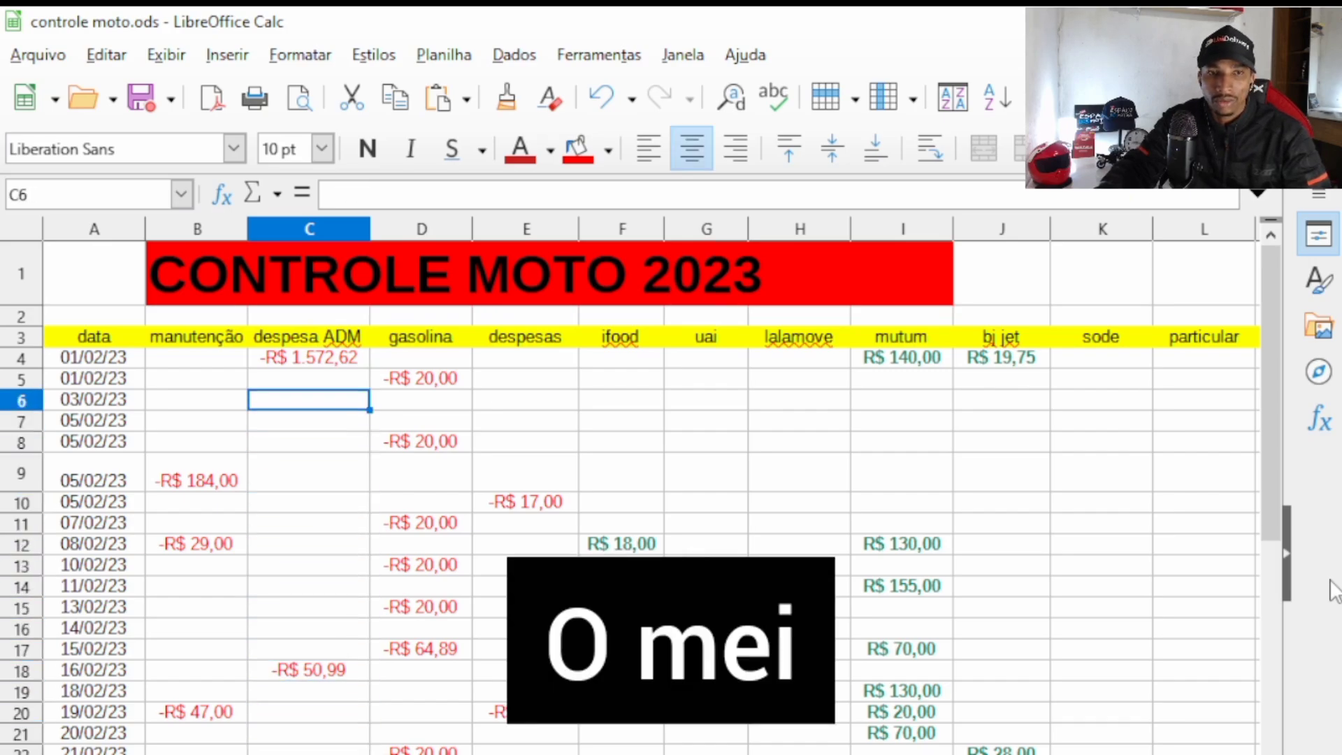
key(Down)
key(Down)
key(Down)
key(Down)
key(Down)
key(Down)
key(Down)
key(Down)
key(Down)
key(Down)
key(Down)
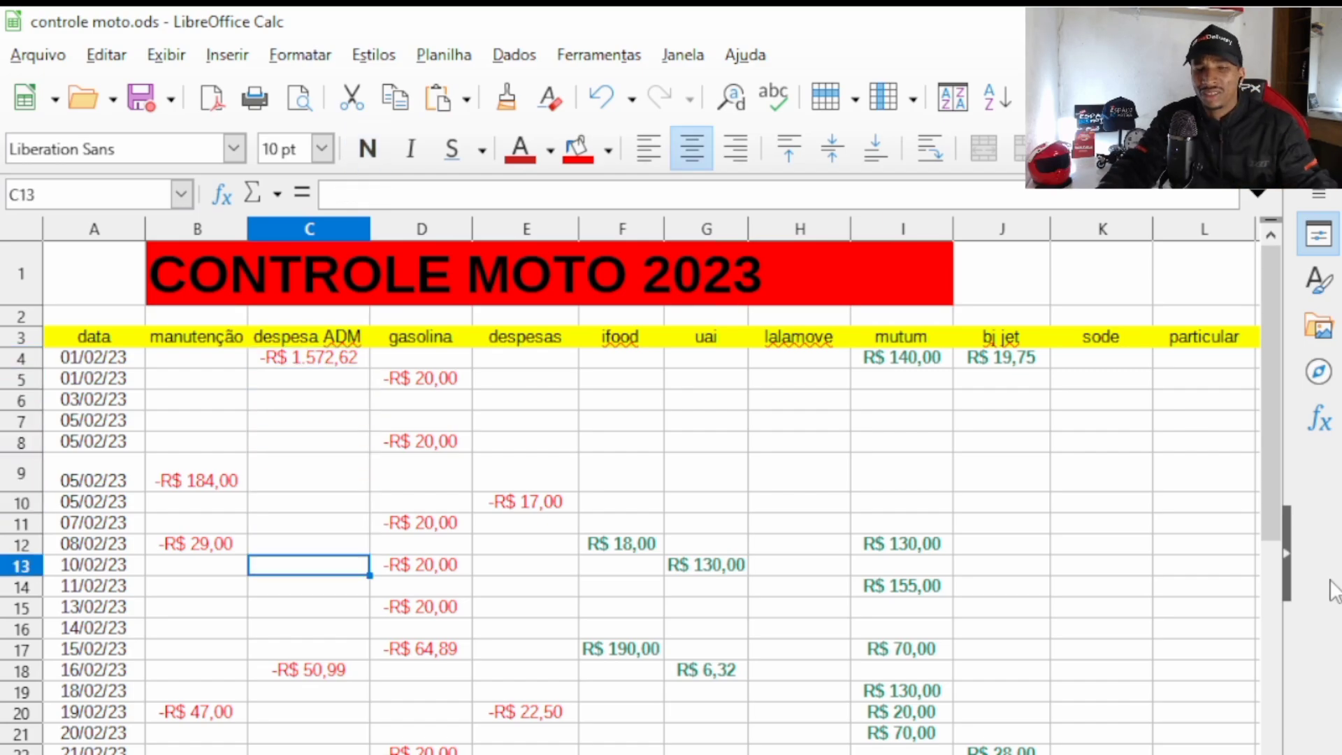
key(Down)
key(Down)
key(Down)
key(Down)
key(Down)
key(Down)
key(Down)
key(Down)
key(Down)
key(Down)
key(Down)
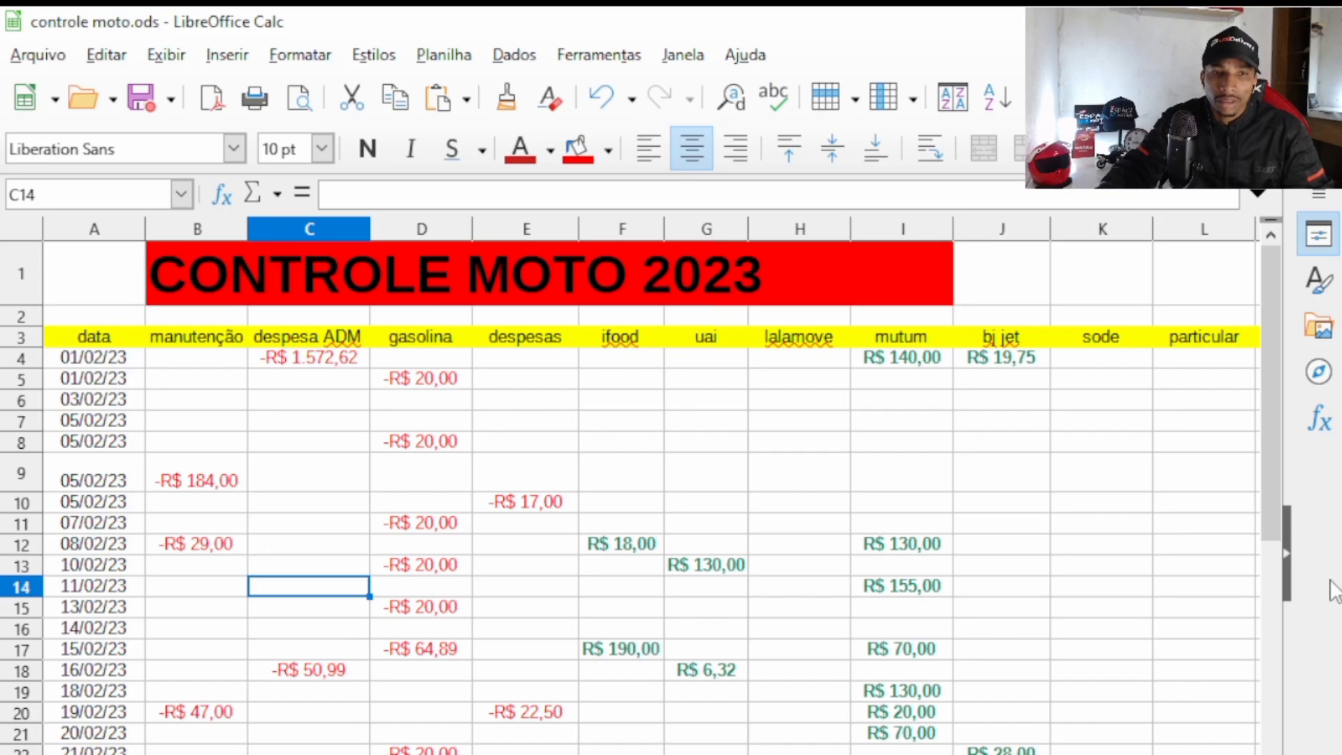
Return to the despesa ADM expense in row 4 and follow that row across to its obs da despesa note.
key(Up)
key(Up)
key(Up)
key(Up)
key(Up)
key(Up)
key(Up)
key(Up)
key(Up)
key(Up)
key(Up)
key(Up)
key(Up)
key(Up)
key(Up)
key(Up)
key(Up)
key(Up)
key(Up)
key(Up)
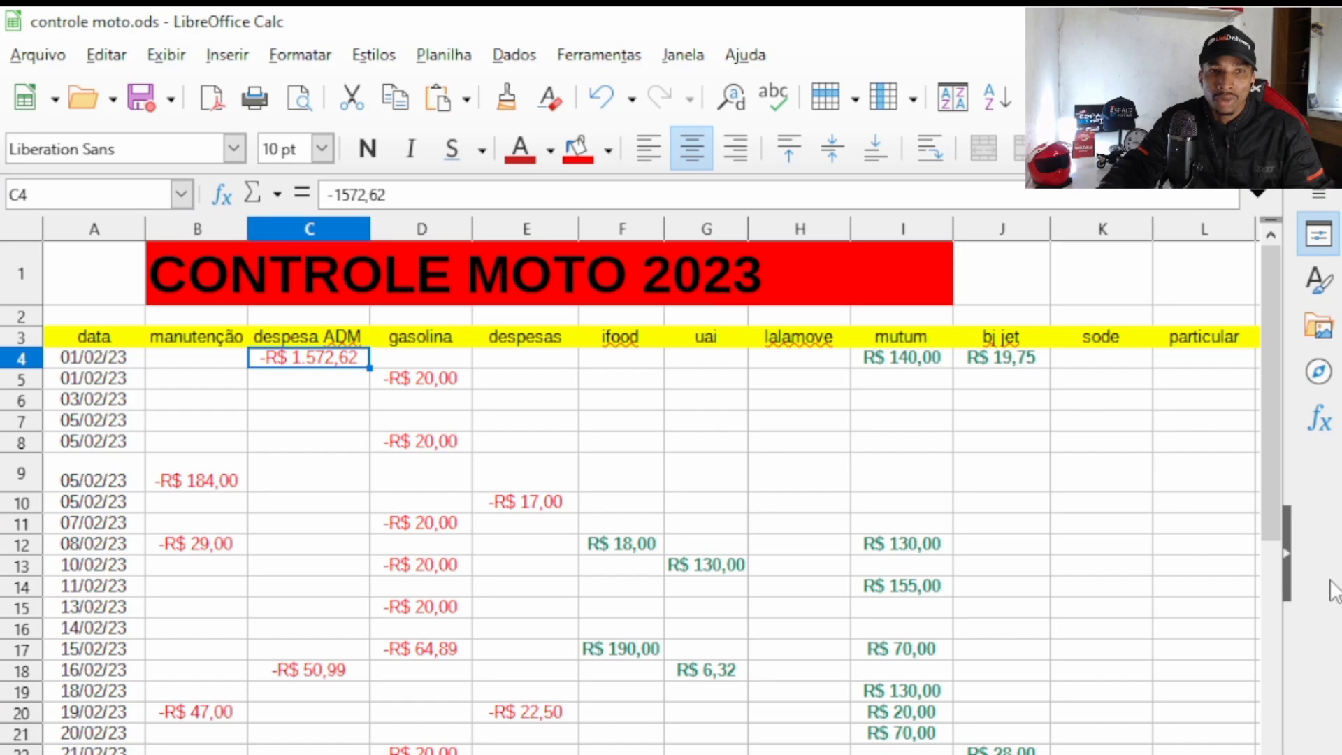
key(Right)
key(Right)
key(Right)
key(Right)
key(Right)
key(Right)
key(Right)
key(Right)
key(Right)
key(Right)
key(Right)
key(Right)
key(Right)
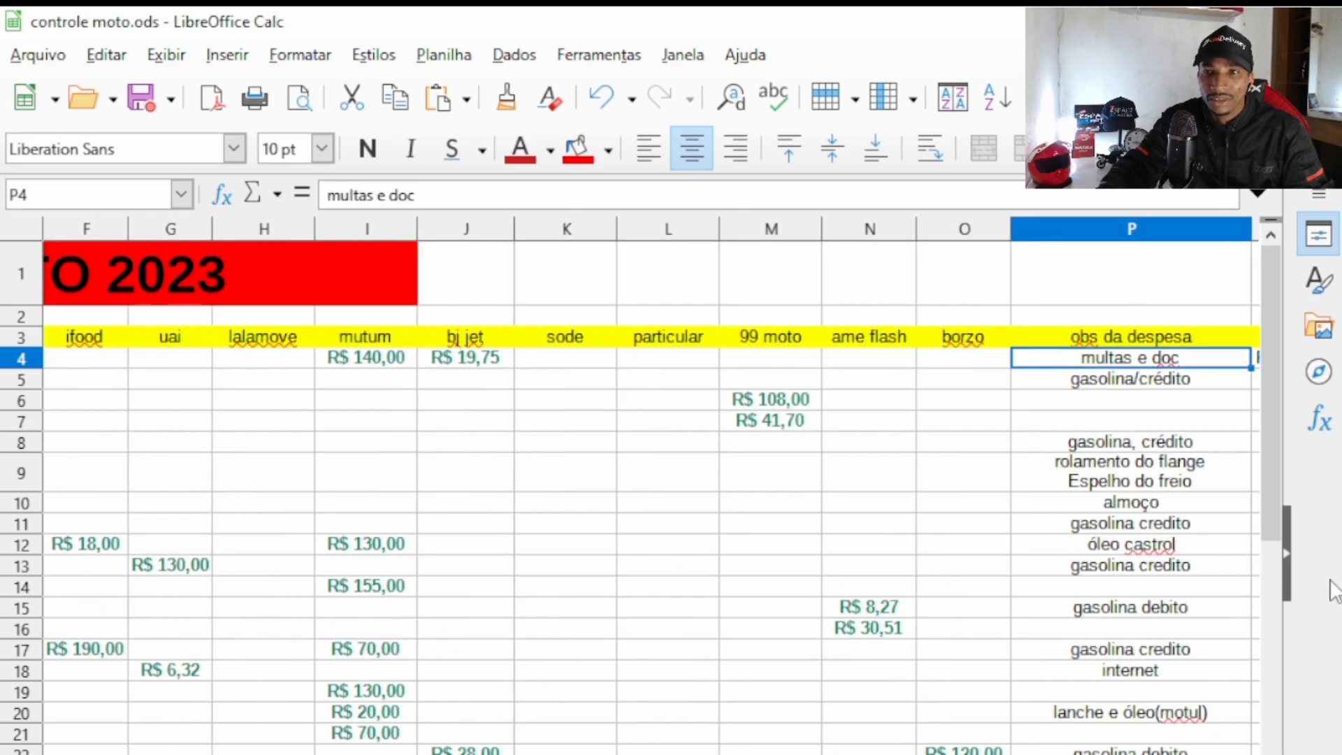
key(Right)
key(Left)
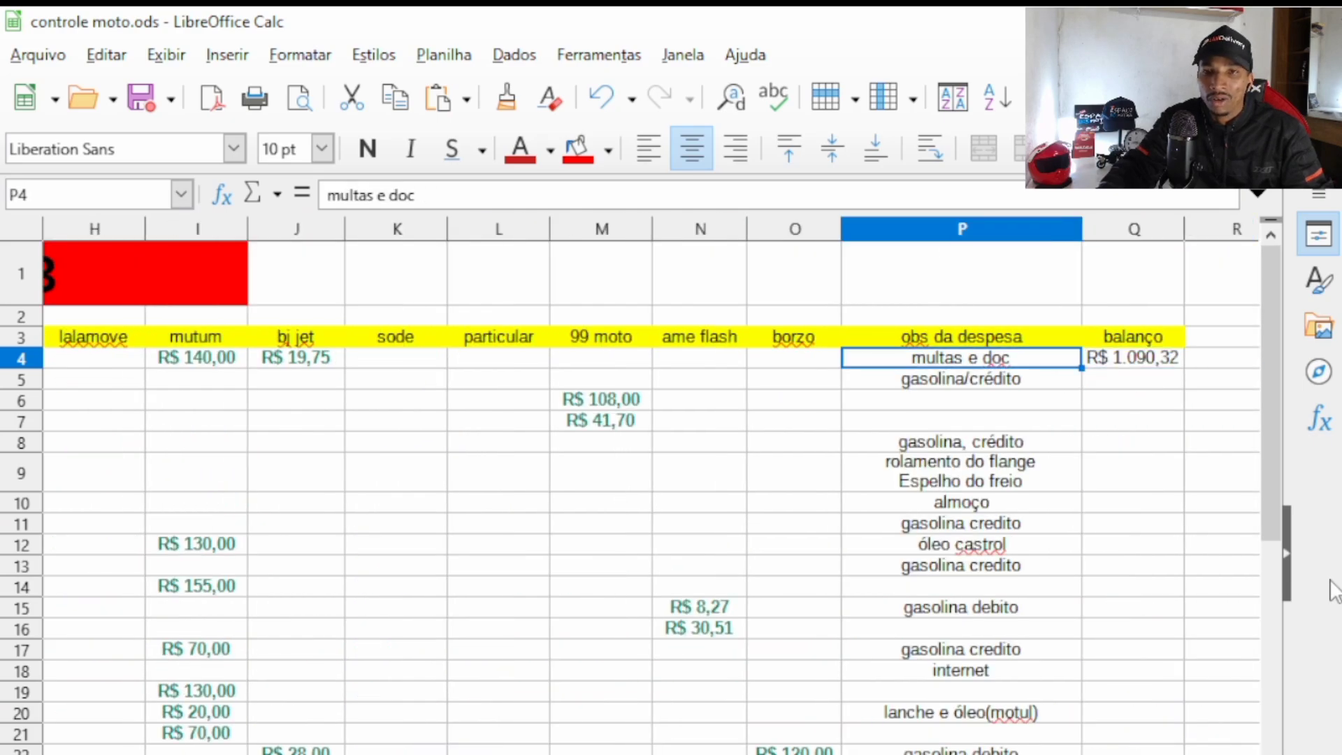
key(Left)
key(Right)
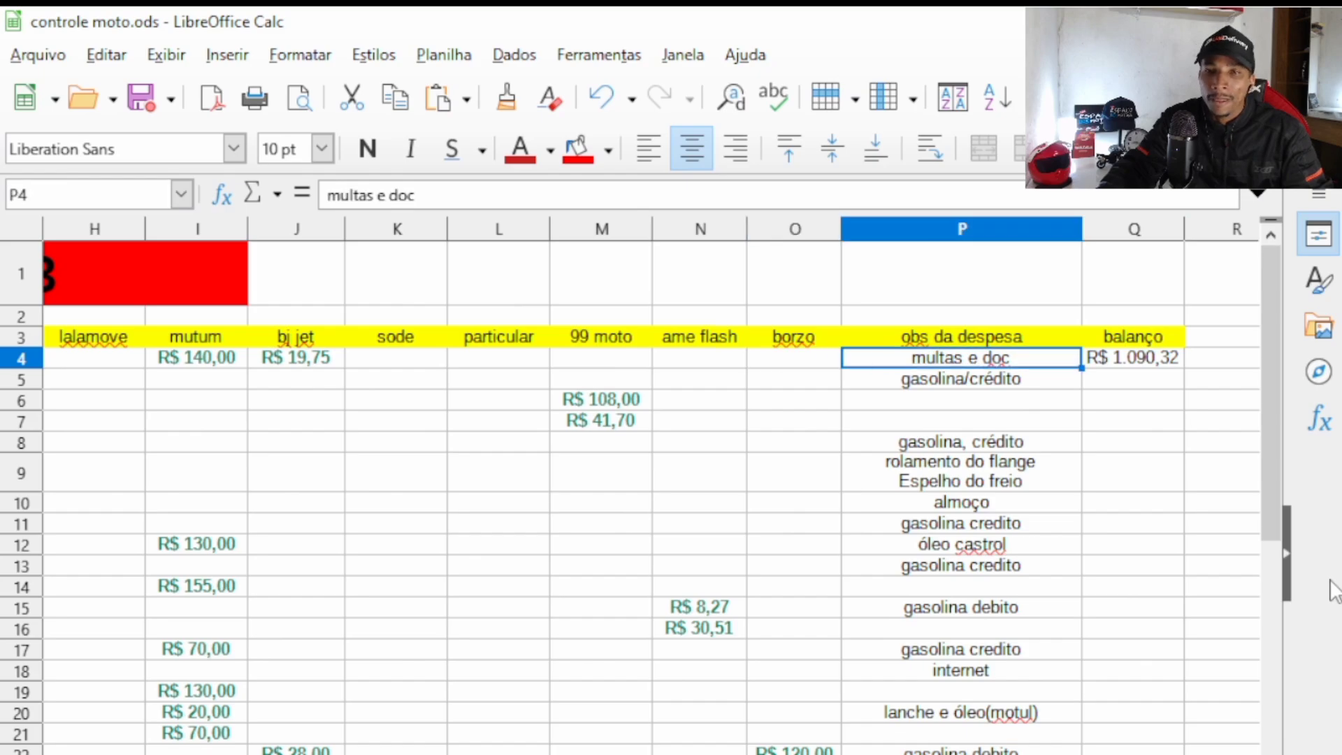
Go back along row 4 from its note to the despesa ADM expense.
key(Left)
key(Left)
key(Left)
key(Left)
key(Left)
key(Left)
key(Left)
key(Left)
key(Left)
key(Left)
key(Left)
key(Left)
key(Left)
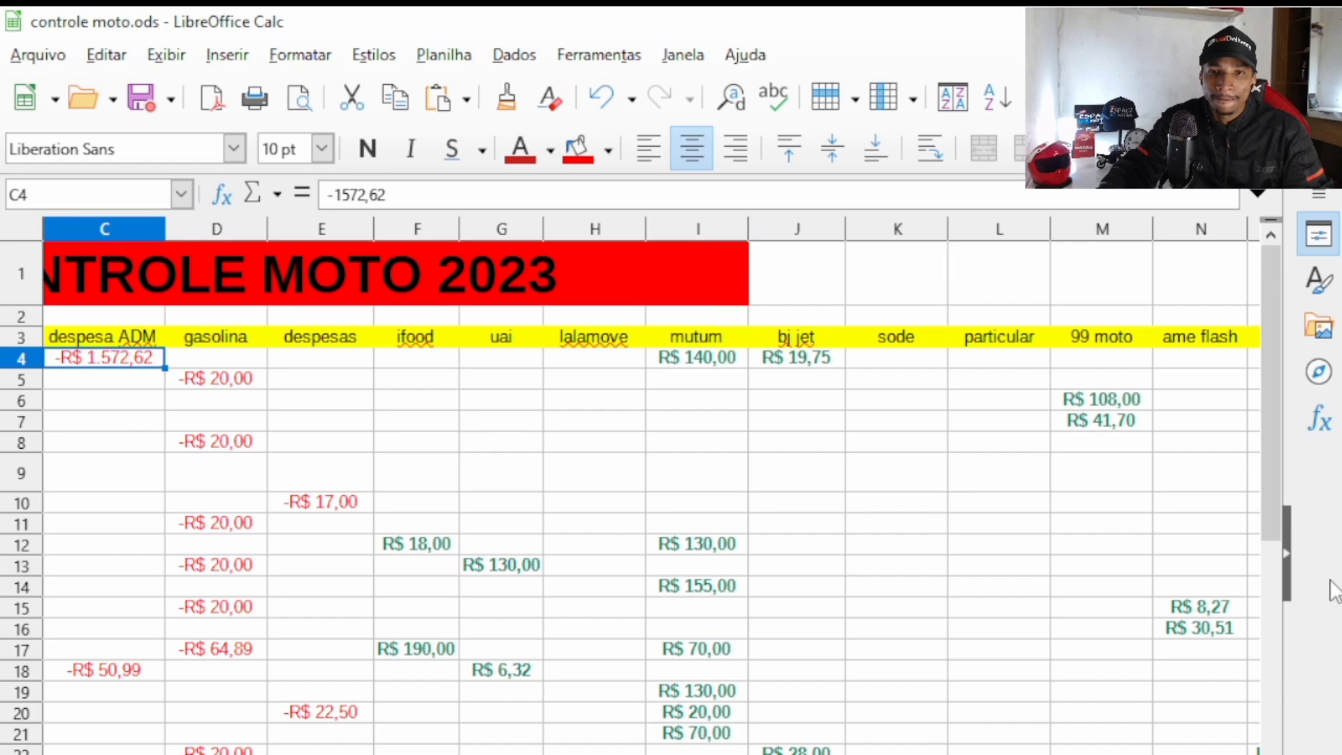
key(Down)
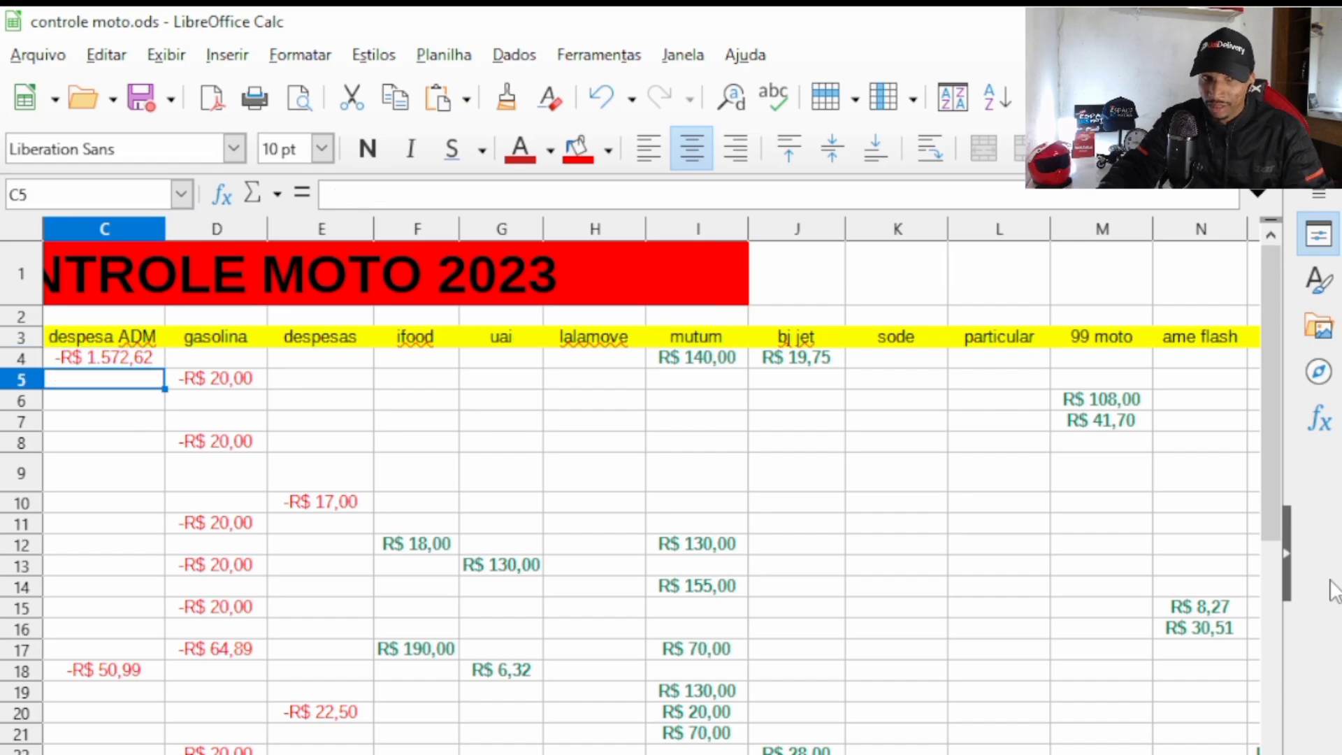
key(Down)
key(Up)
key(Up)
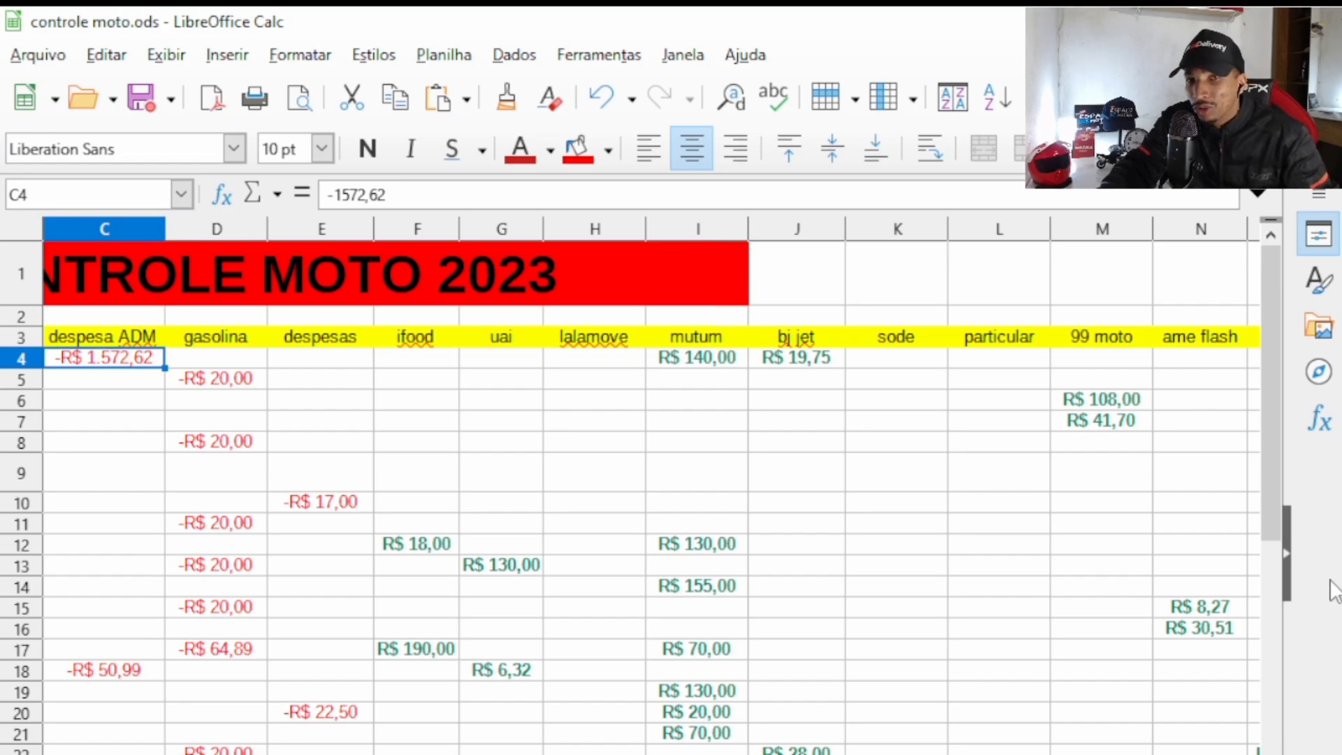
key(Down)
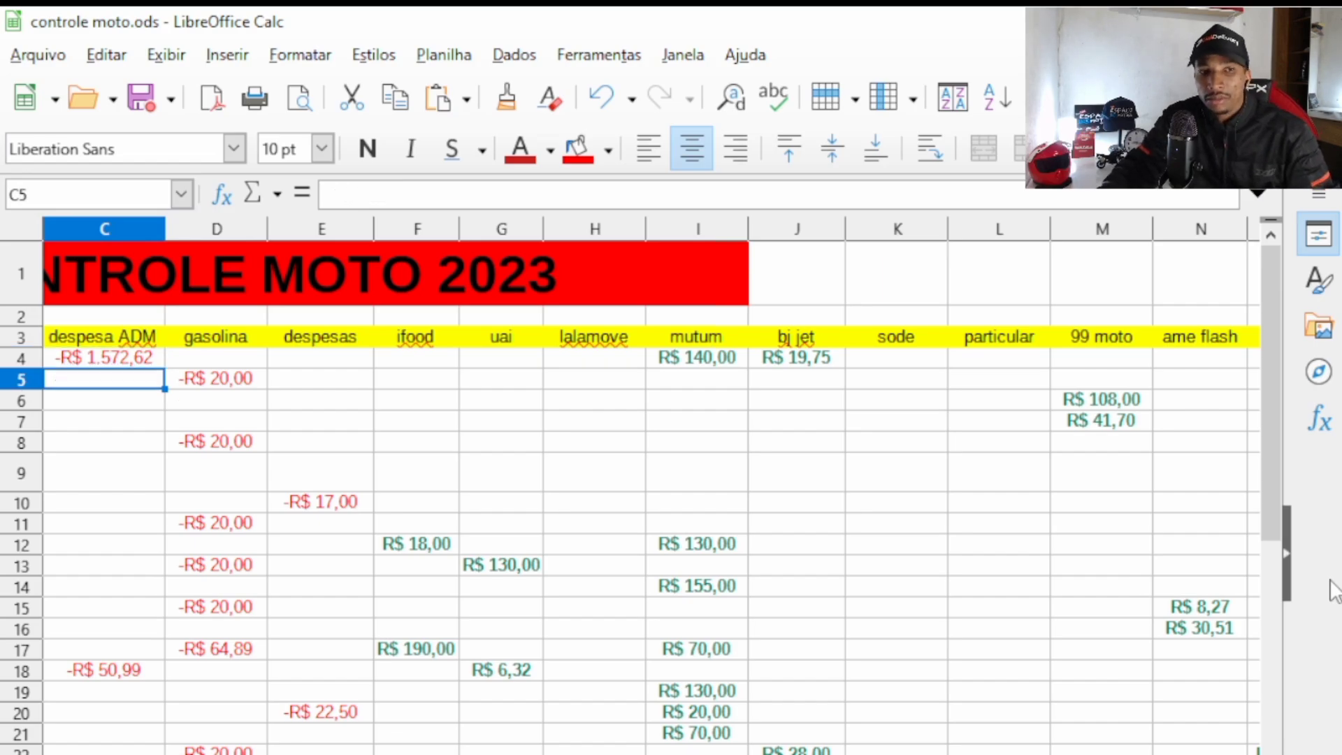
key(Up)
key(Down)
key(Down)
key(Down)
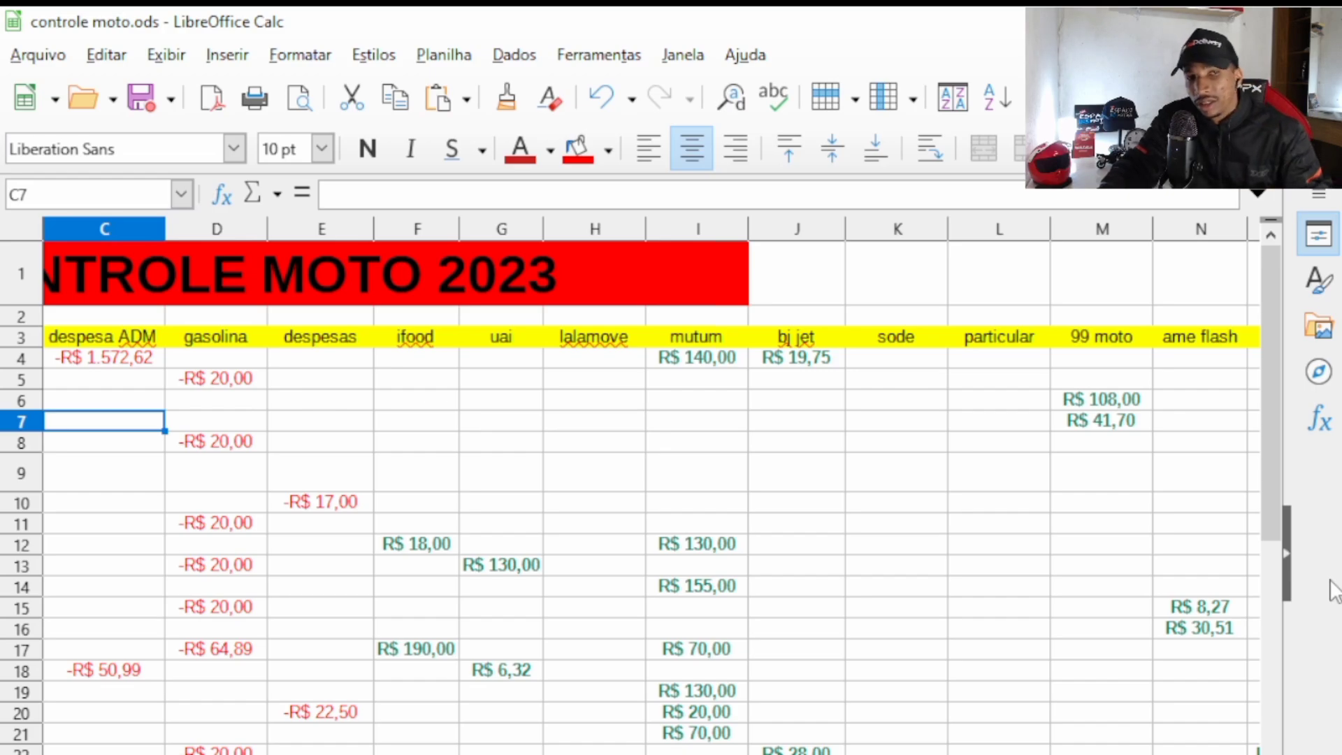
Look down the despesa ADM column past row 19 and go back up to its header.
key(Down)
key(Down)
key(Down)
key(Down)
key(Down)
key(Down)
key(Down)
key(Down)
key(Down)
key(Down)
key(Down)
key(Down)
key(Down)
key(Up)
key(Up)
key(Up)
key(Up)
key(Up)
key(Up)
key(Up)
key(Up)
key(Up)
key(Up)
key(Up)
key(Up)
key(Up)
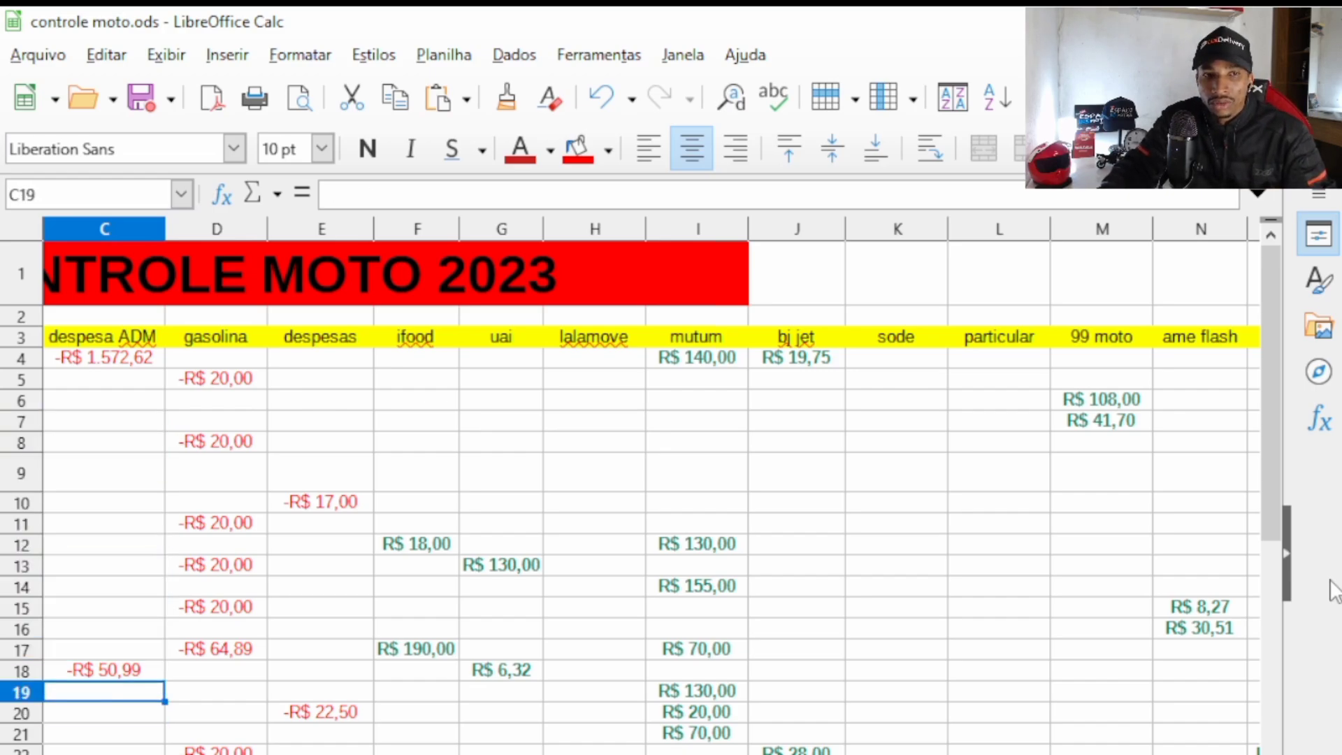
Go through the gasolina column from its header down to the fuel expense in row 17.
key(Right)
key(Up)
key(Up)
key(Down)
key(Down)
key(Down)
key(Down)
key(Down)
key(Down)
key(Down)
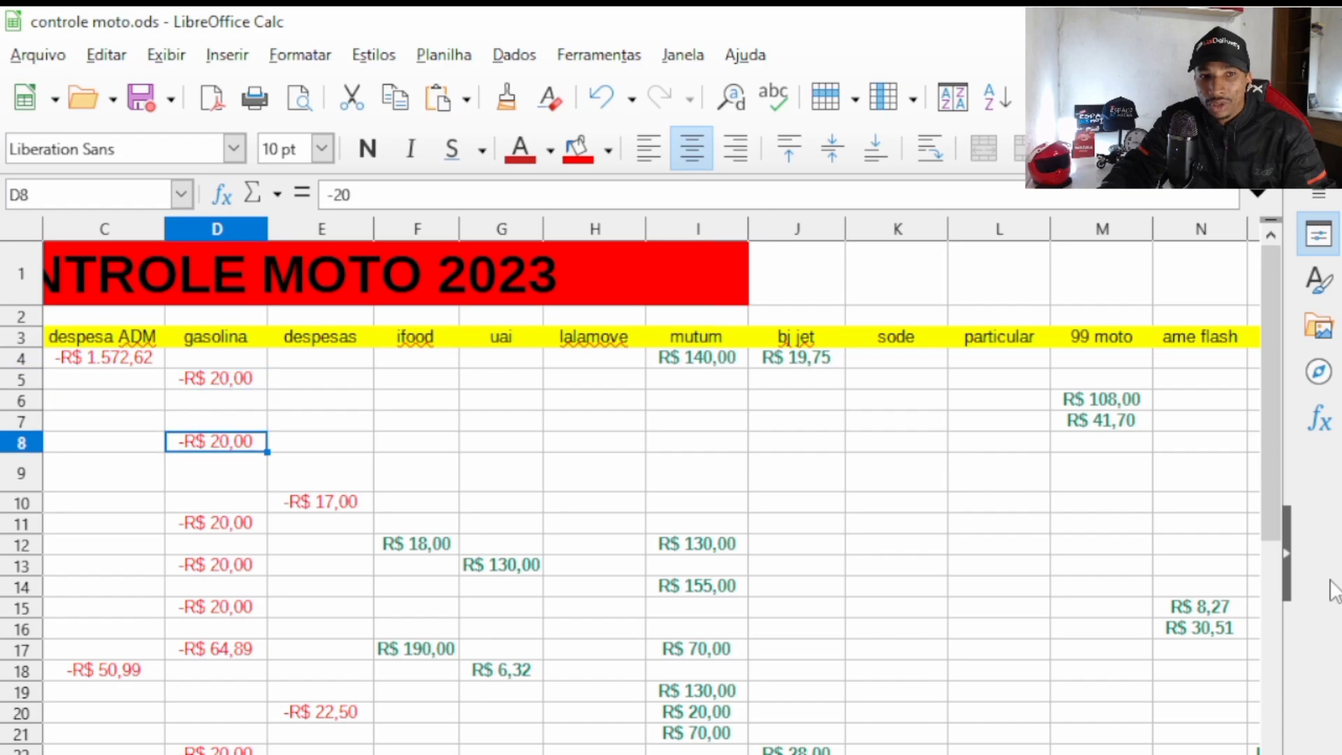
key(Down)
key(Down)
key(Down)
key(Down)
key(Down)
key(Down)
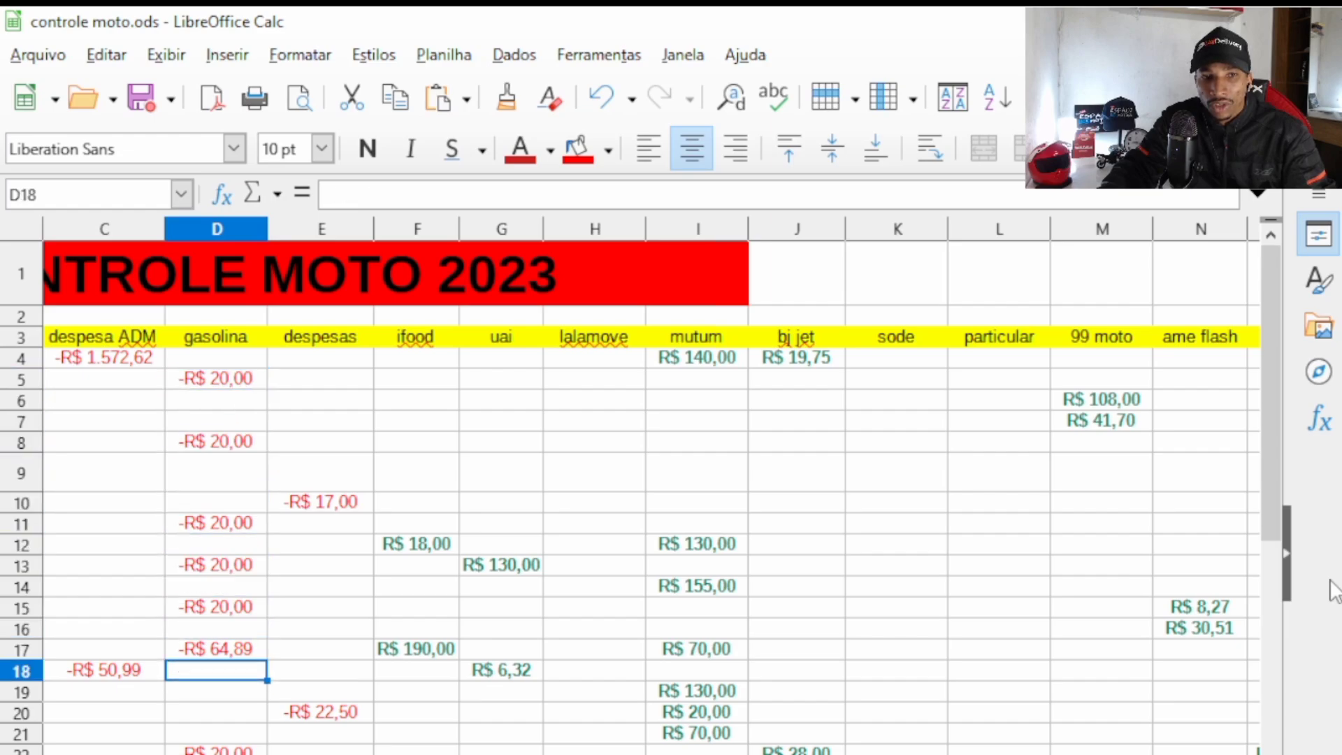
key(Up)
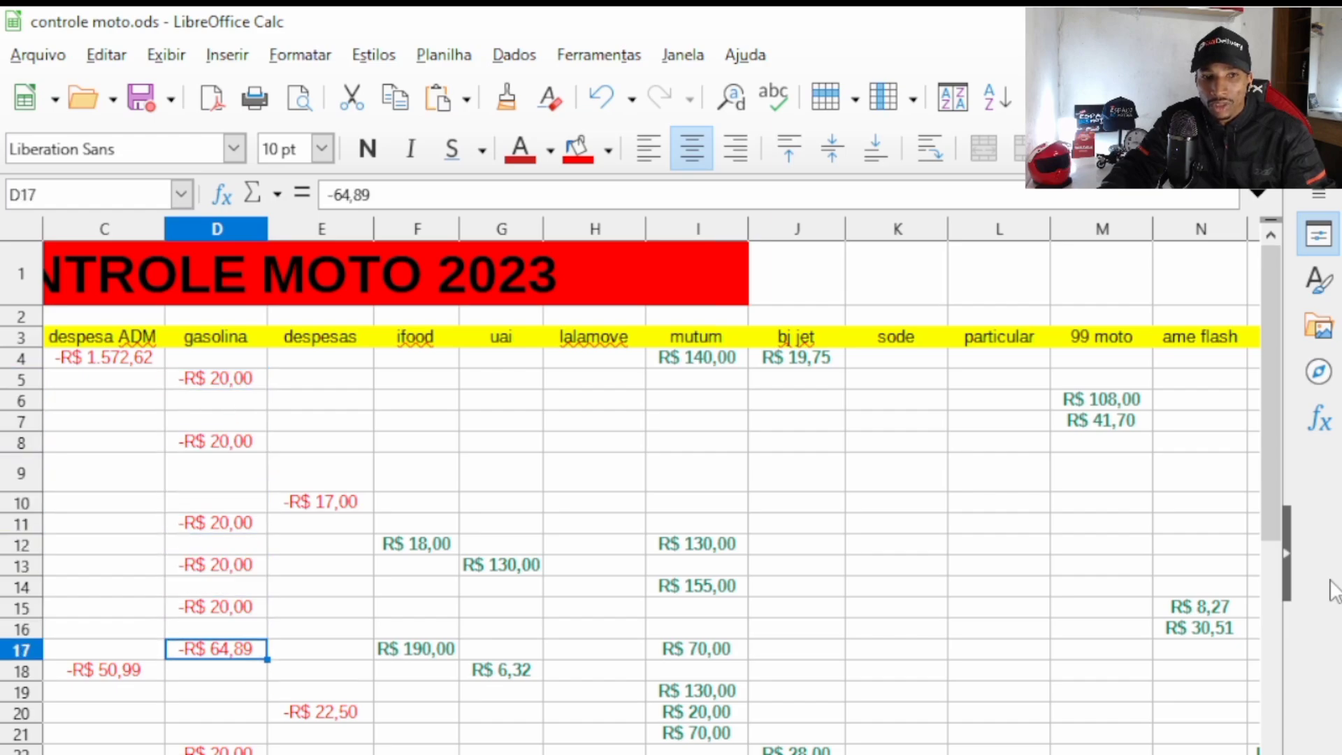
Continue through the remaining gasolina entries down to row 33.
key(Down)
key(Down)
key(Down)
key(Down)
key(Down)
key(Down)
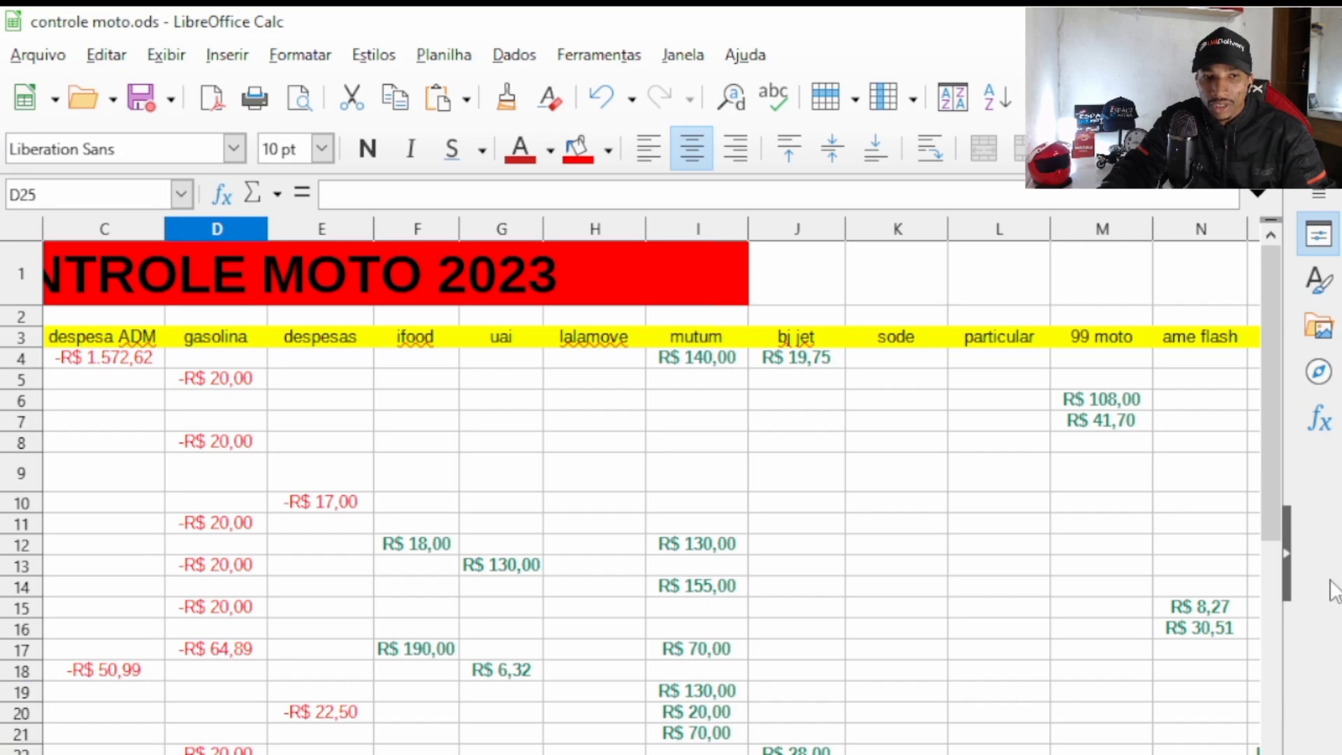
key(Up)
key(Up)
key(Down)
key(Down)
key(Down)
key(Down)
key(Down)
key(Down)
key(Down)
key(Down)
key(Down)
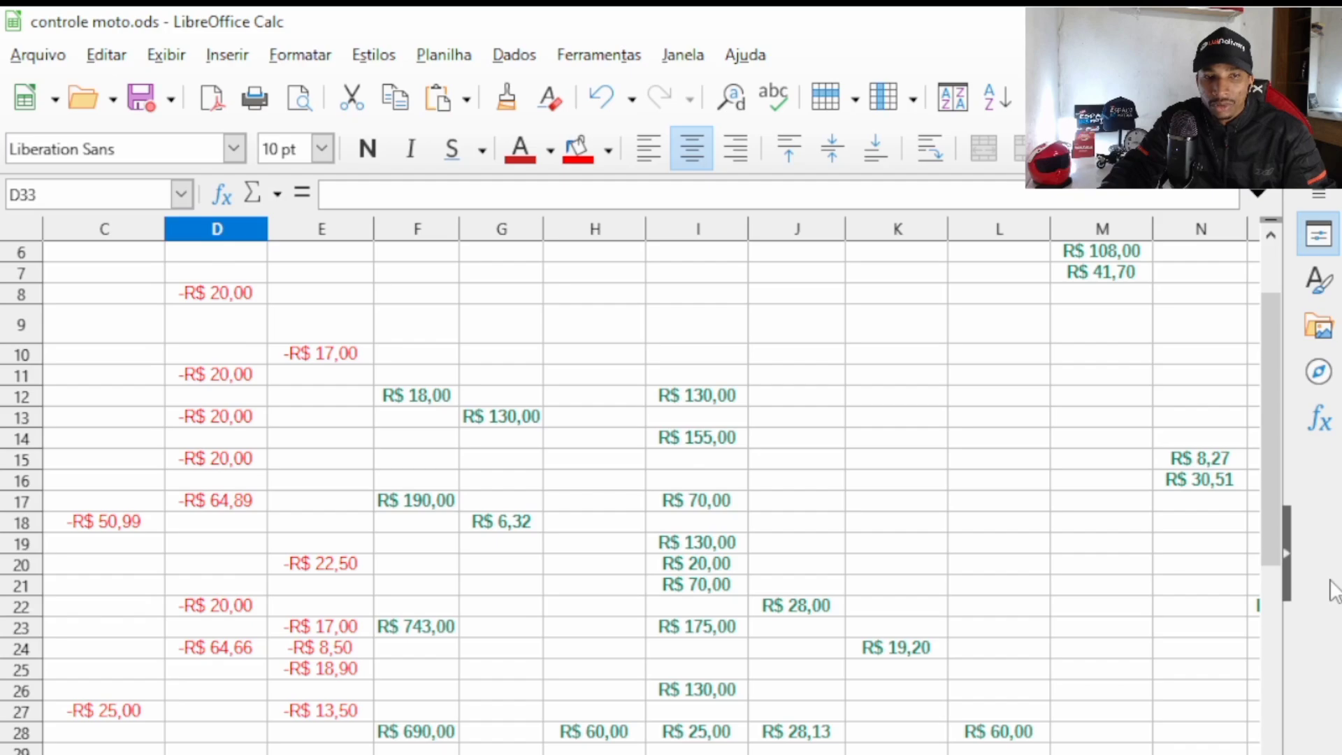
Return to the top of the gasolina column and go down its entries again to the empty cell D26.
key(Up)
key(Up)
key(Up)
key(Up)
key(Up)
key(Up)
key(Up)
key(Up)
key(Up)
key(Up)
key(Up)
key(Up)
key(Up)
key(Up)
key(Up)
key(Up)
key(Up)
key(Up)
key(Up)
key(Up)
key(Down)
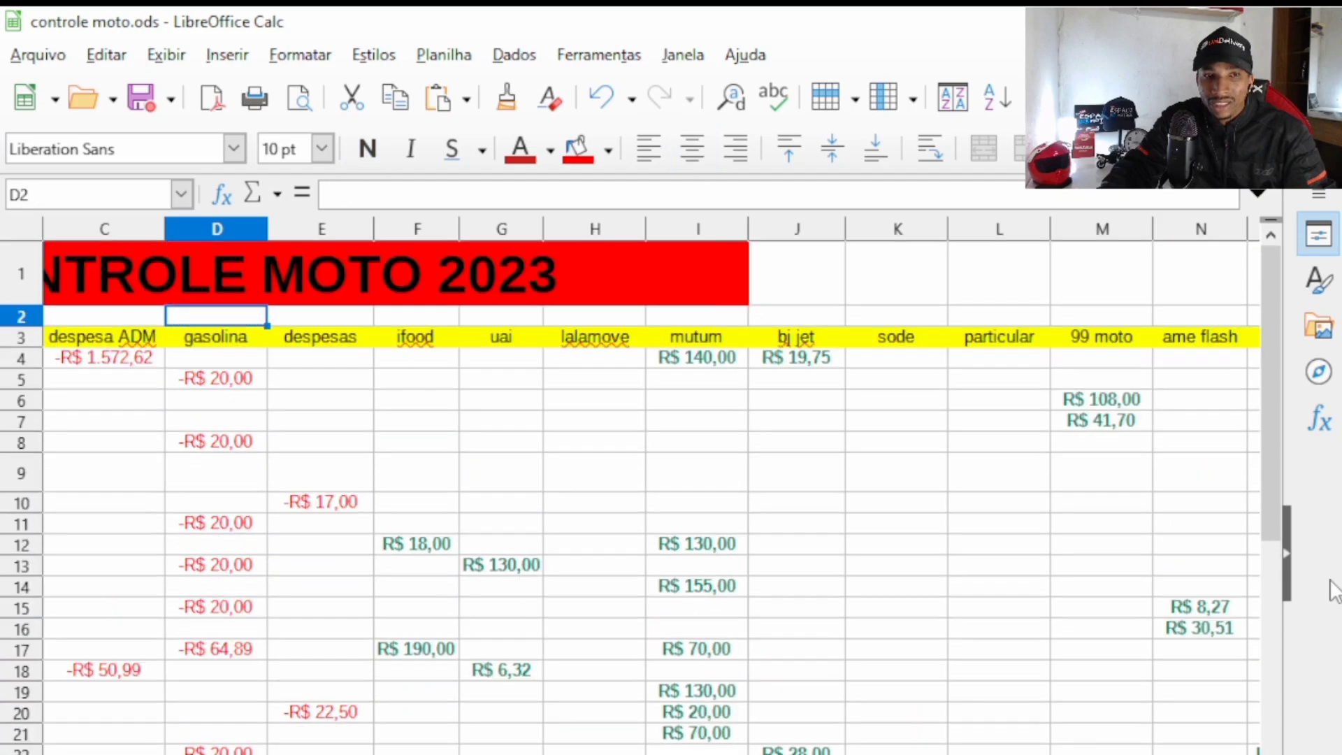
key(Down)
key(Down)
key(Down)
key(Down)
key(Down)
key(Down)
key(Down)
key(Down)
key(Down)
key(Down)
key(Down)
key(Down)
key(Down)
key(Down)
key(Down)
key(Down)
key(Down)
key(Down)
key(Down)
key(Down)
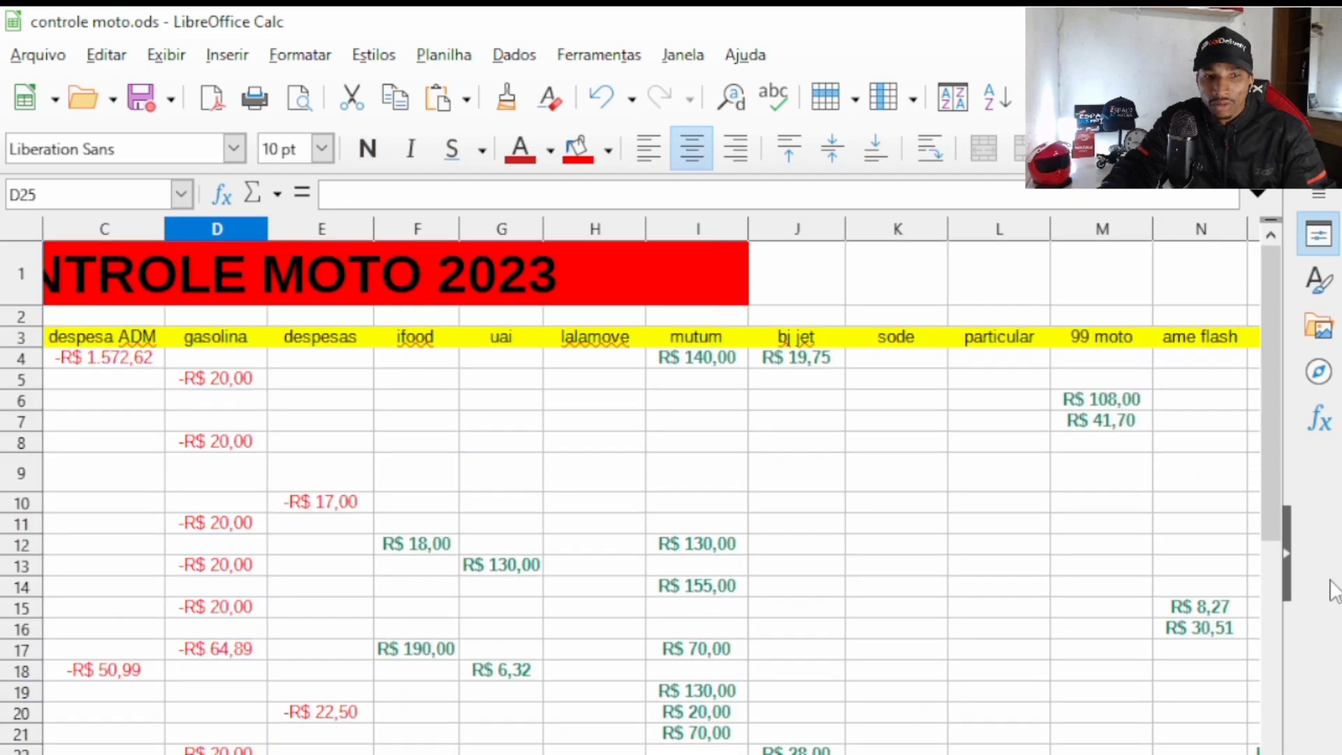
key(Down)
key(Down)
key(Down)
key(Down)
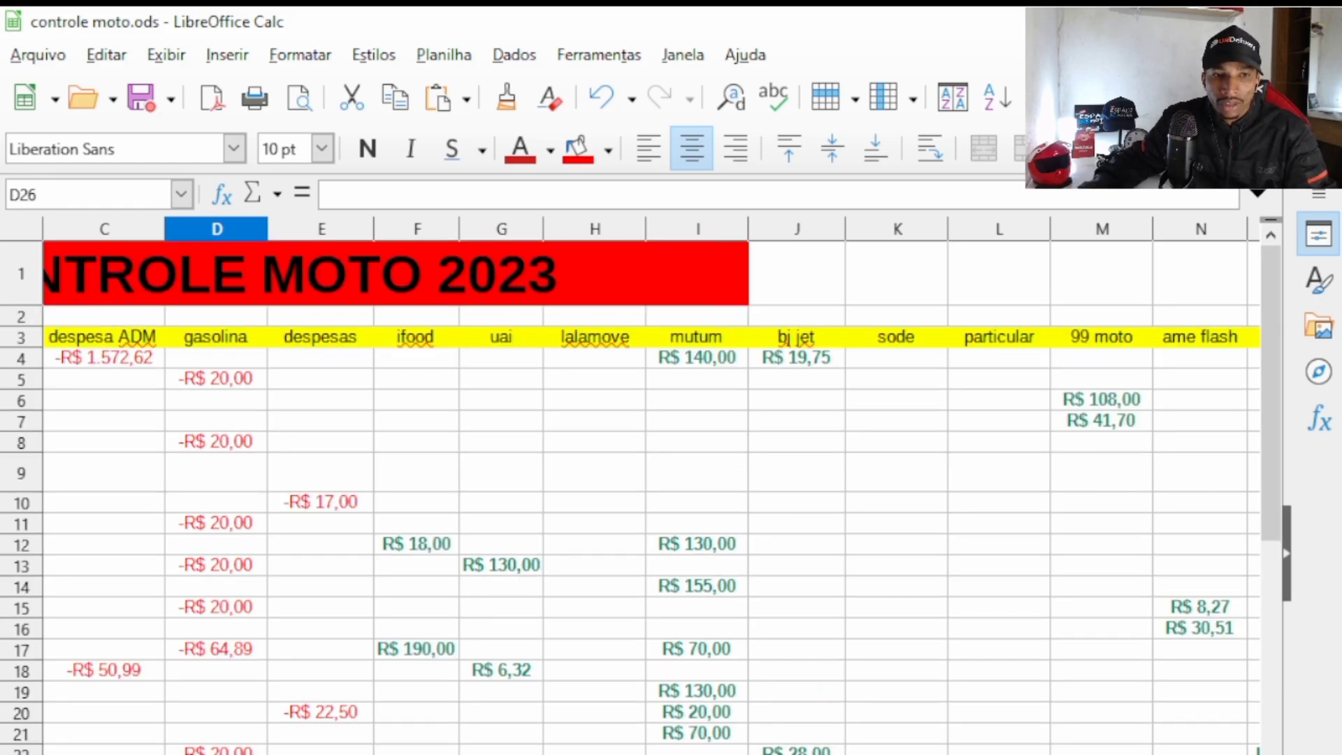
Total the gasolina expenses in cell D26 with a SOMA formula over D5:D24.
click(277, 194)
click(310, 228)
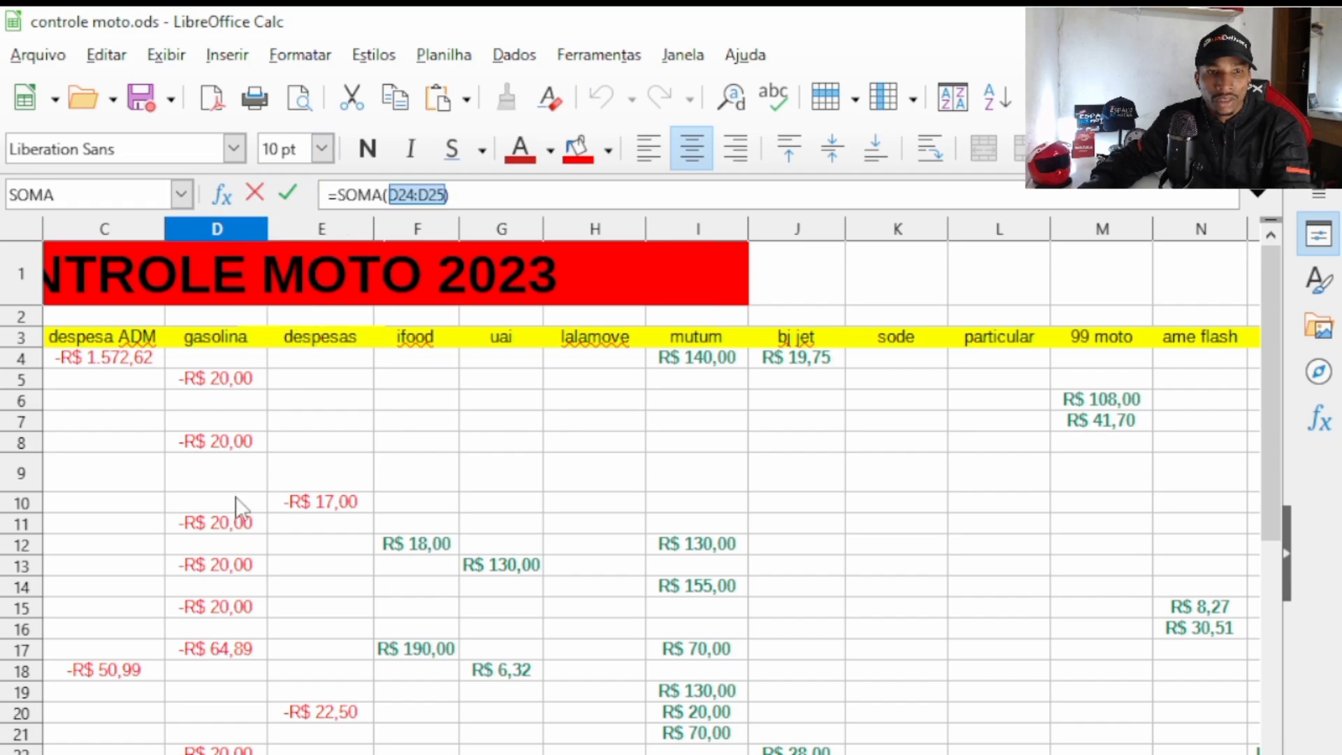
drag(213, 383, 213, 752)
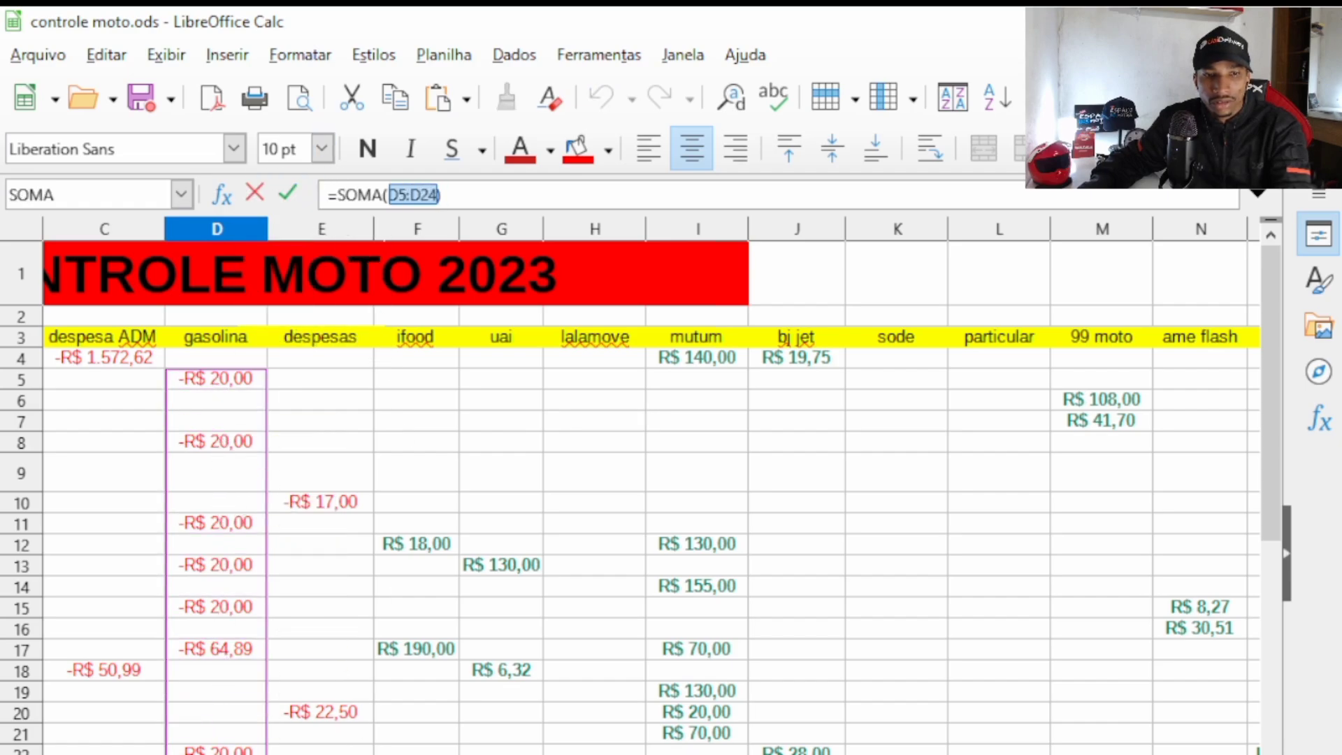
key(Return)
scroll(225, 708, down, 1)
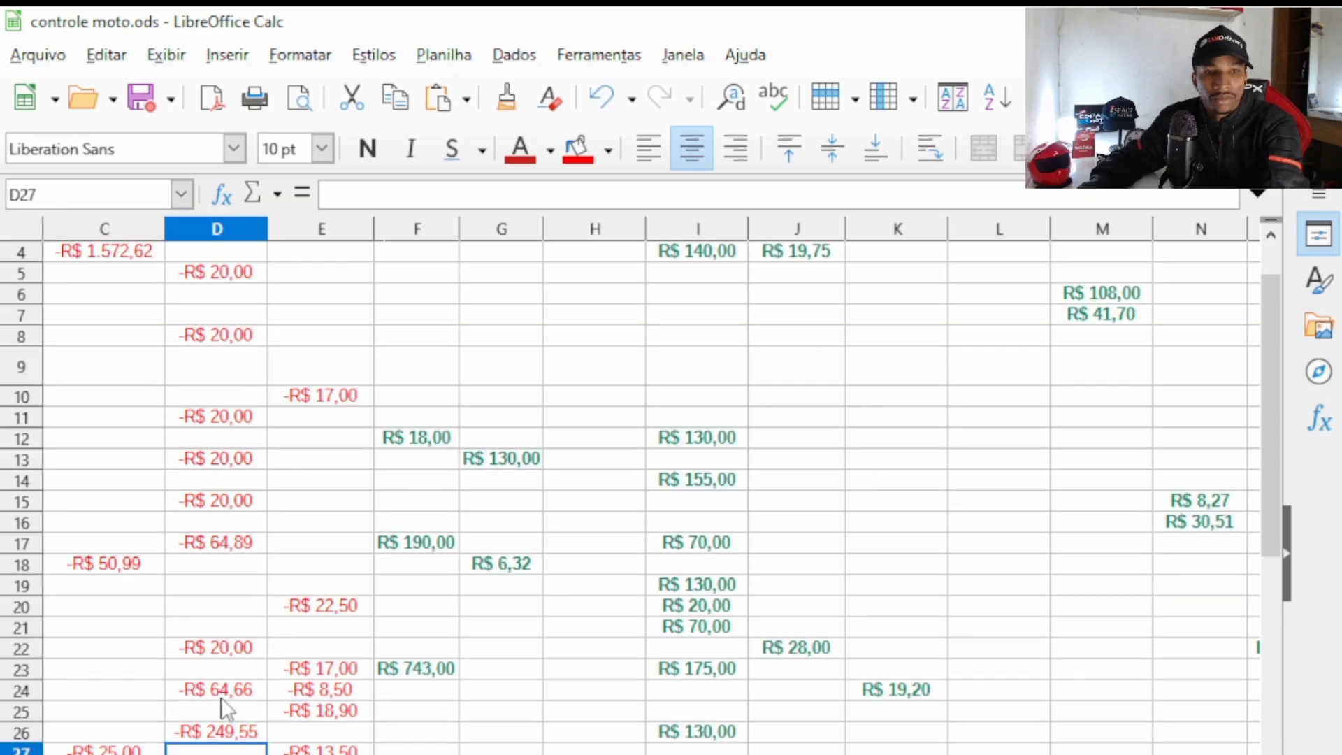
Delete the contents of cell D26, keeping the default content types selected for removal.
click(249, 740)
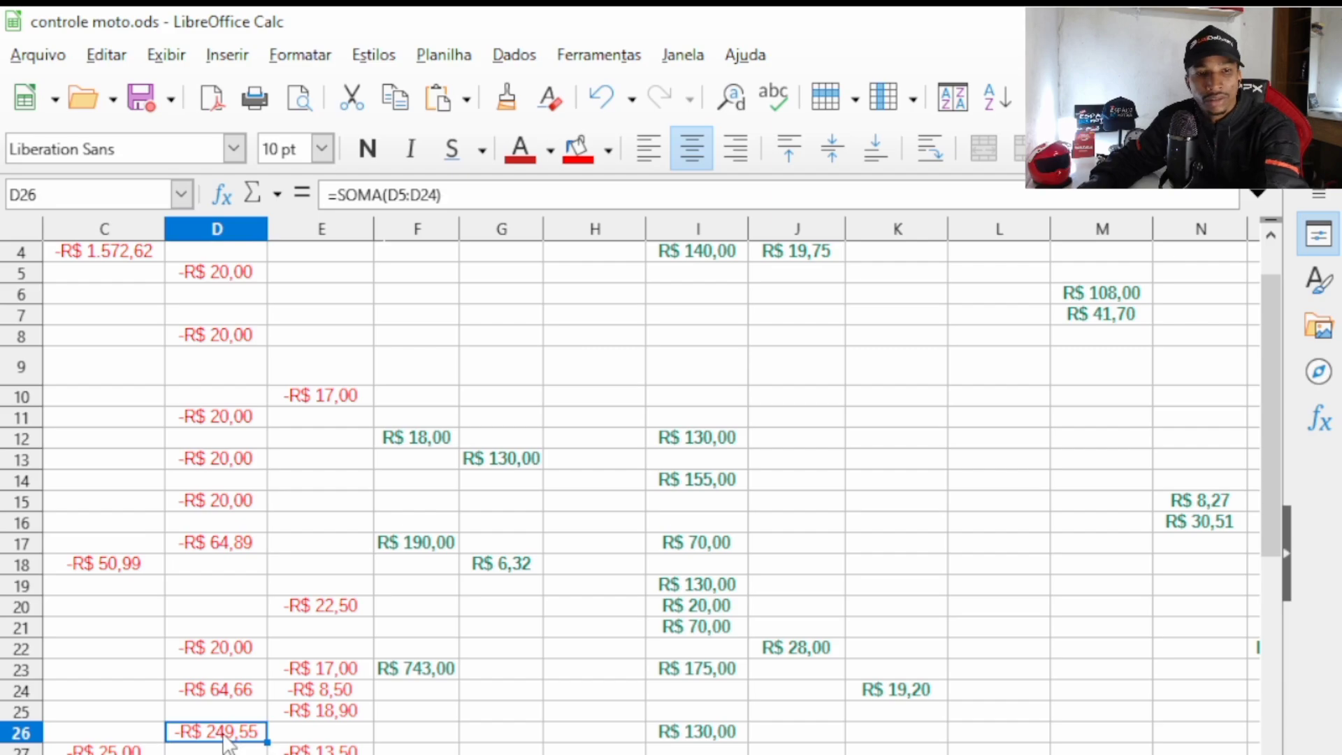
key(BackSpace)
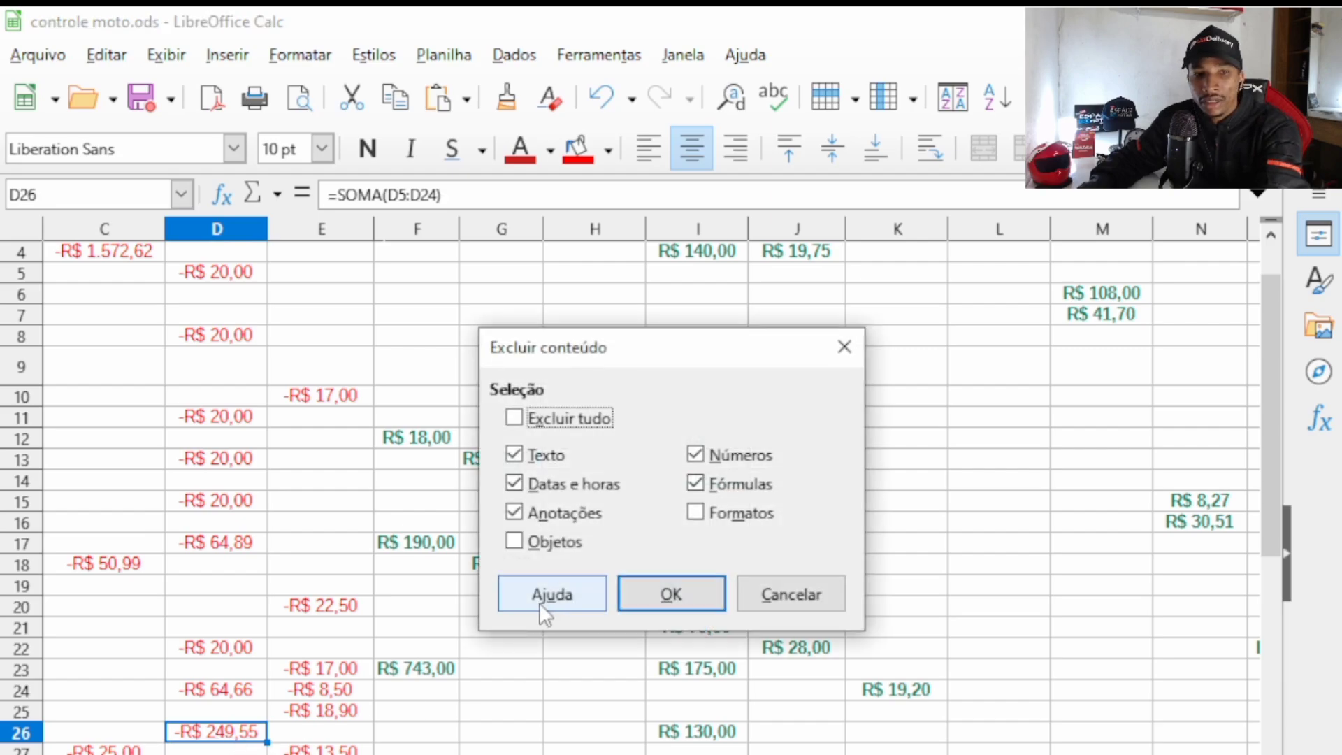
key(Return)
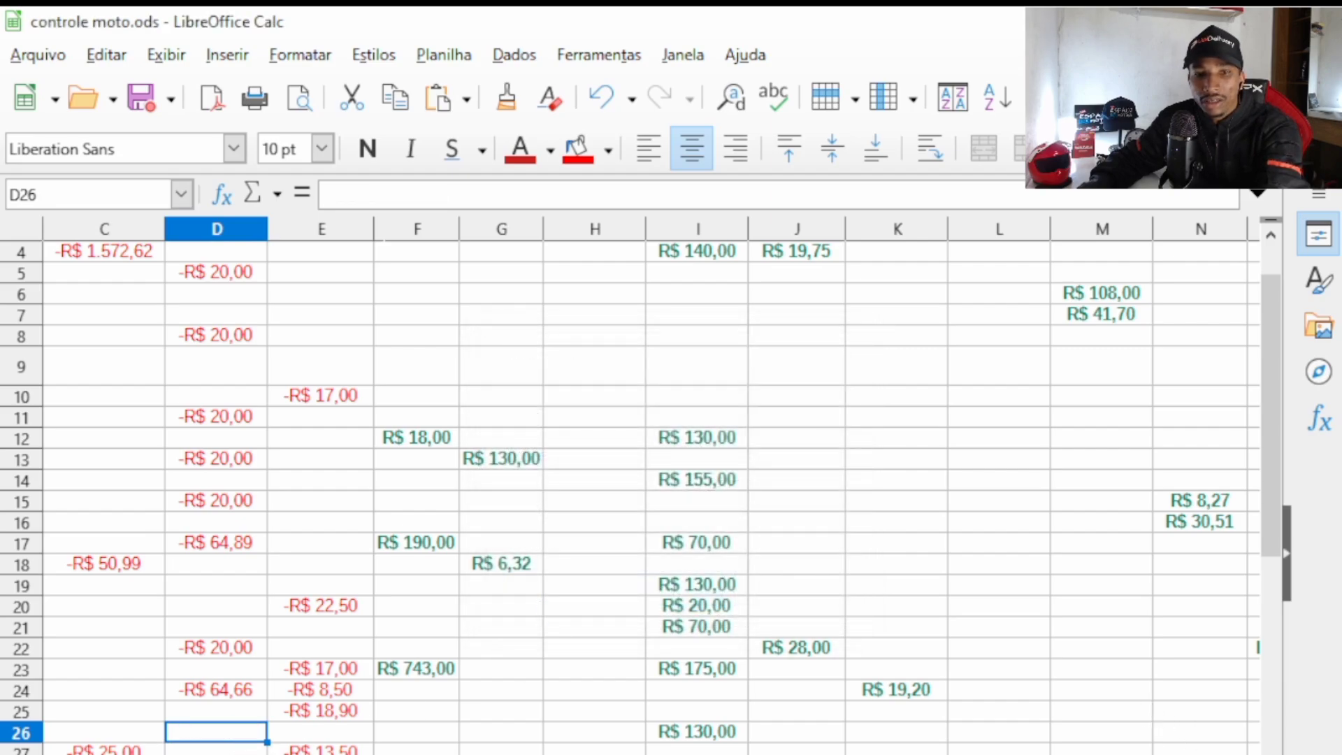
Go across to the balanço column and examine the formula behind the balance in Q4.
scroll(650, 490, right, 4)
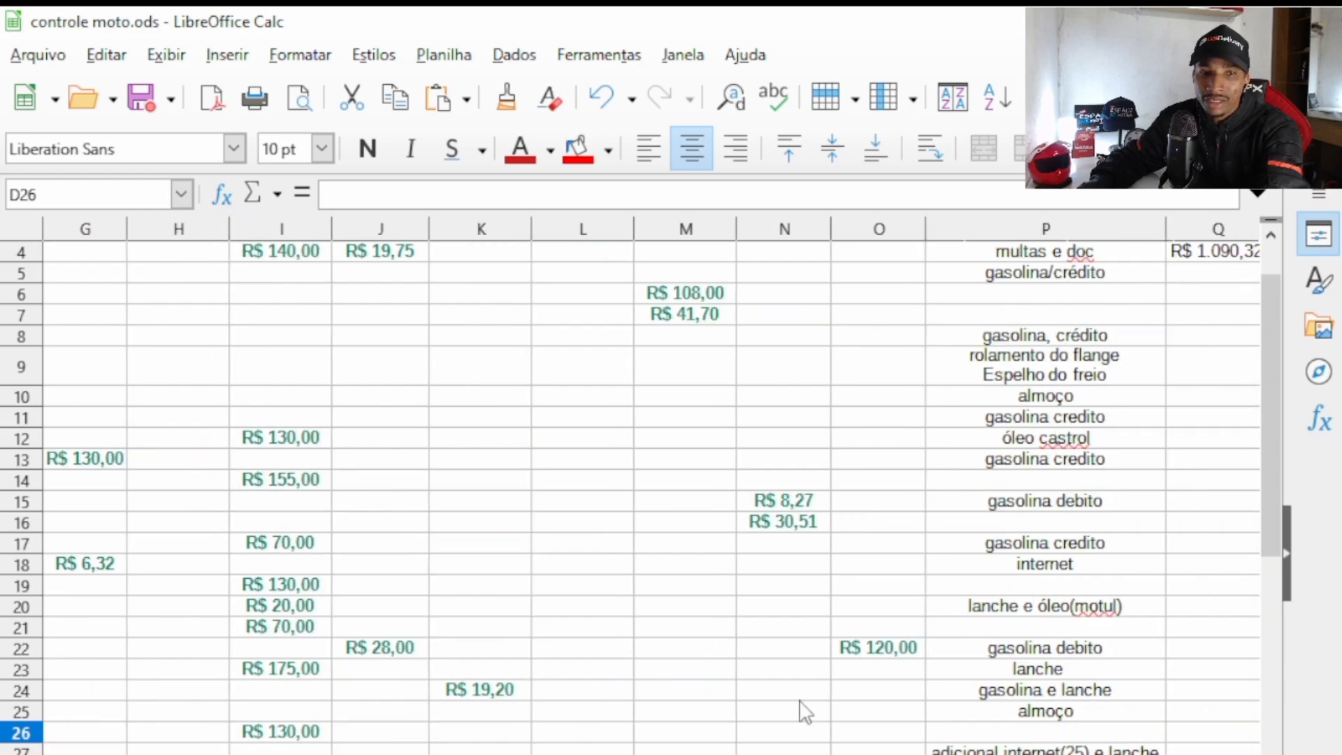
scroll(805, 712, up, 1)
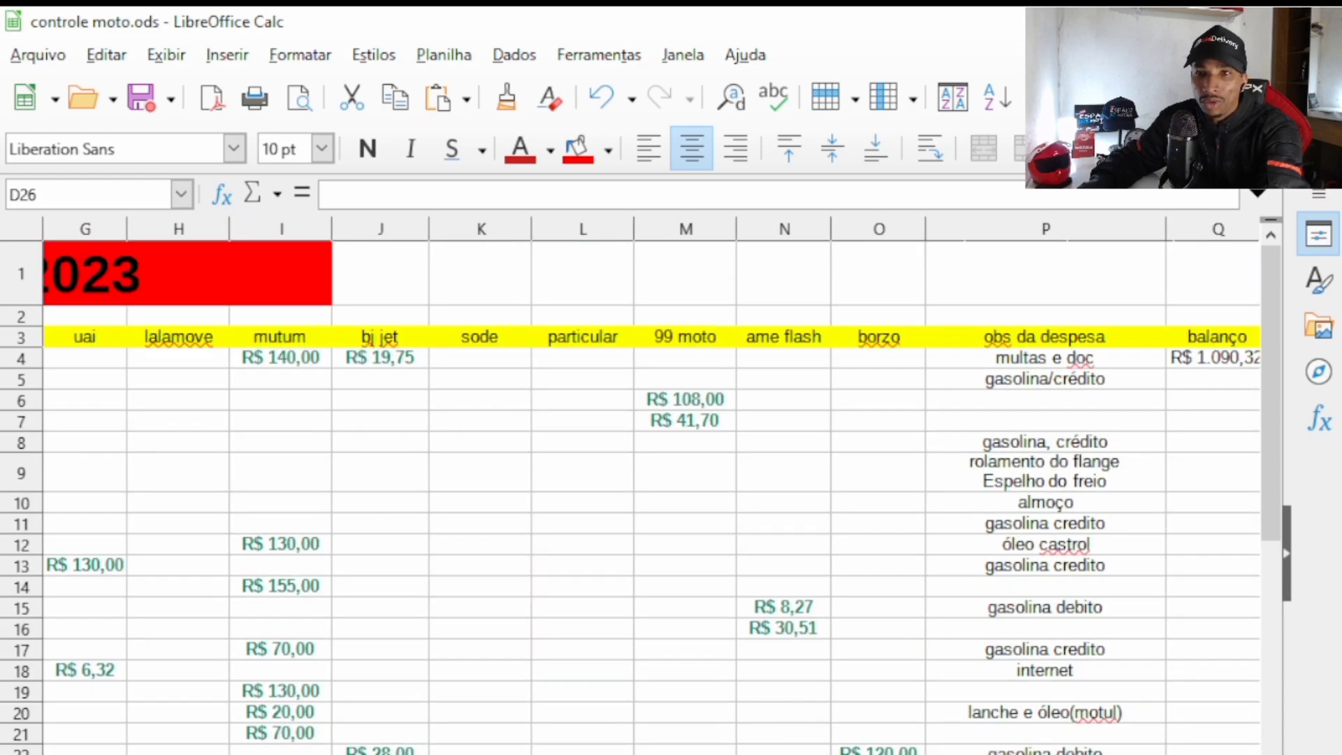
scroll(1117, 383, right, 1)
click(1127, 364)
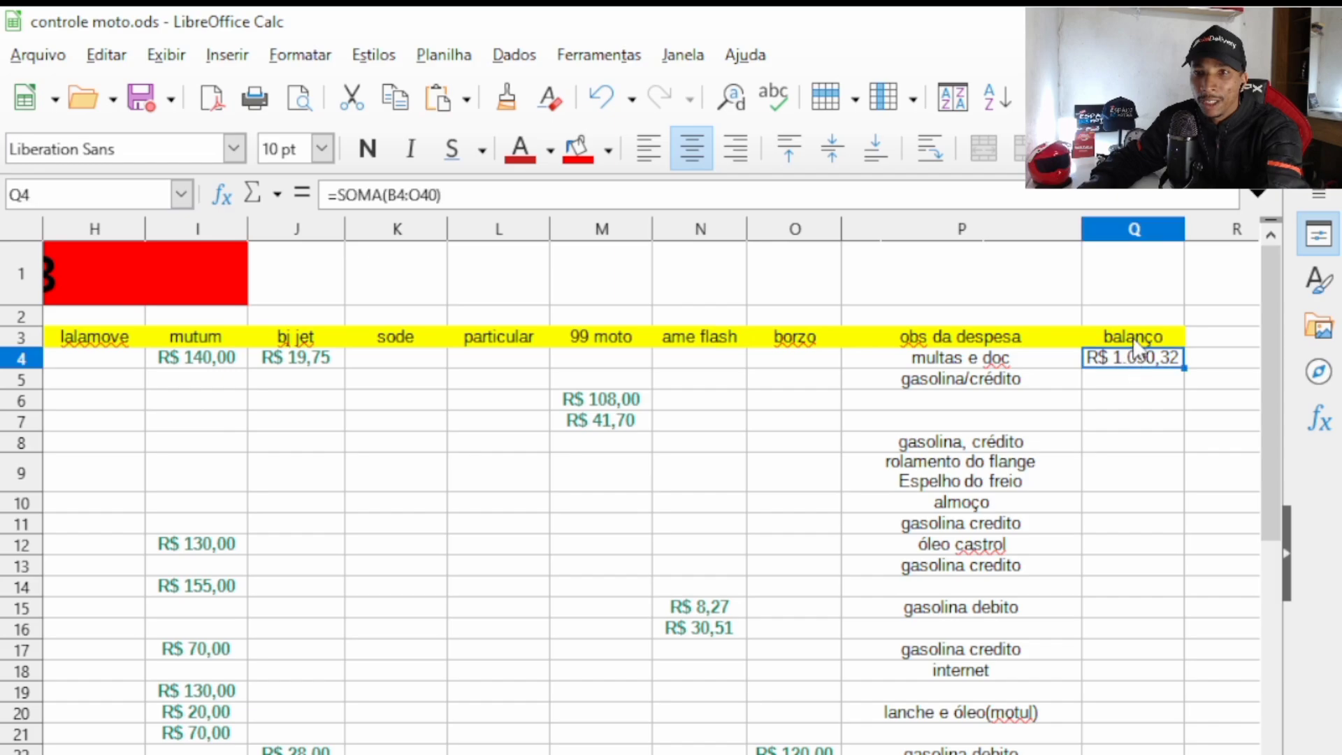
key(Up)
key(Down)
key(Down)
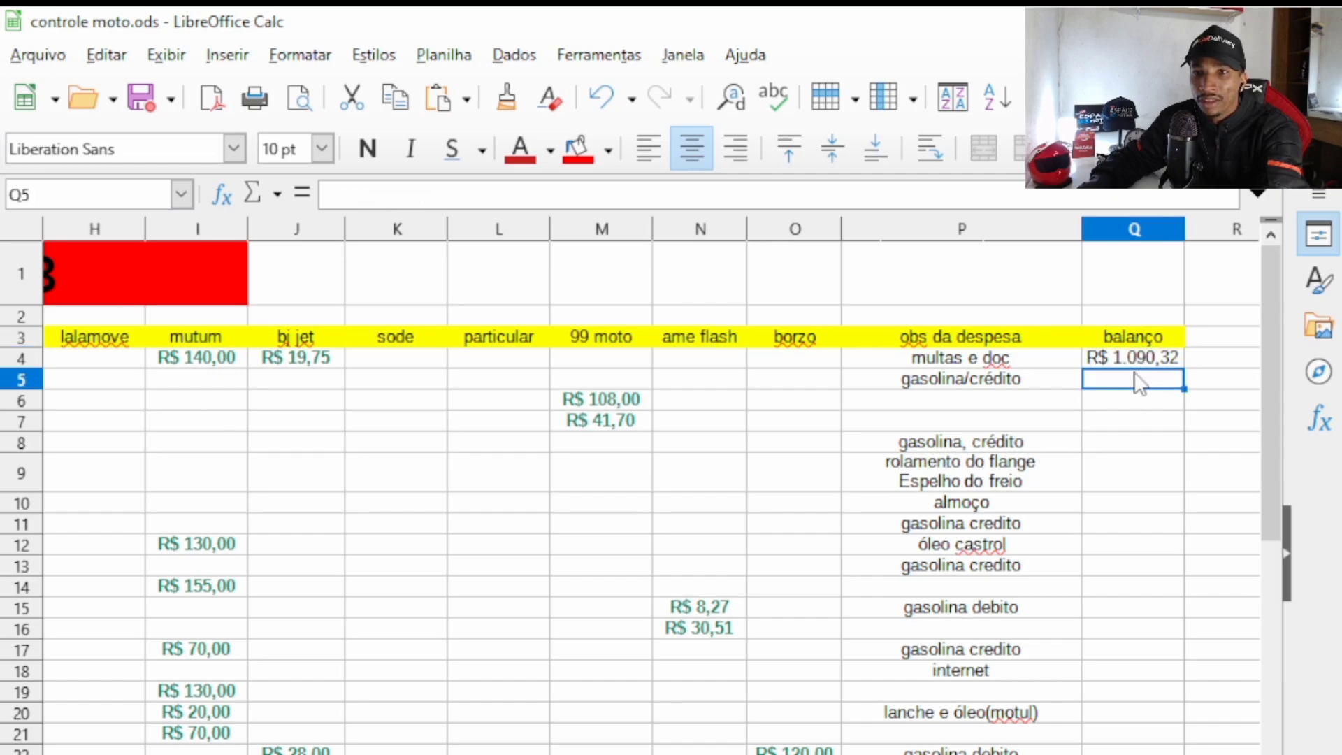
key(Up)
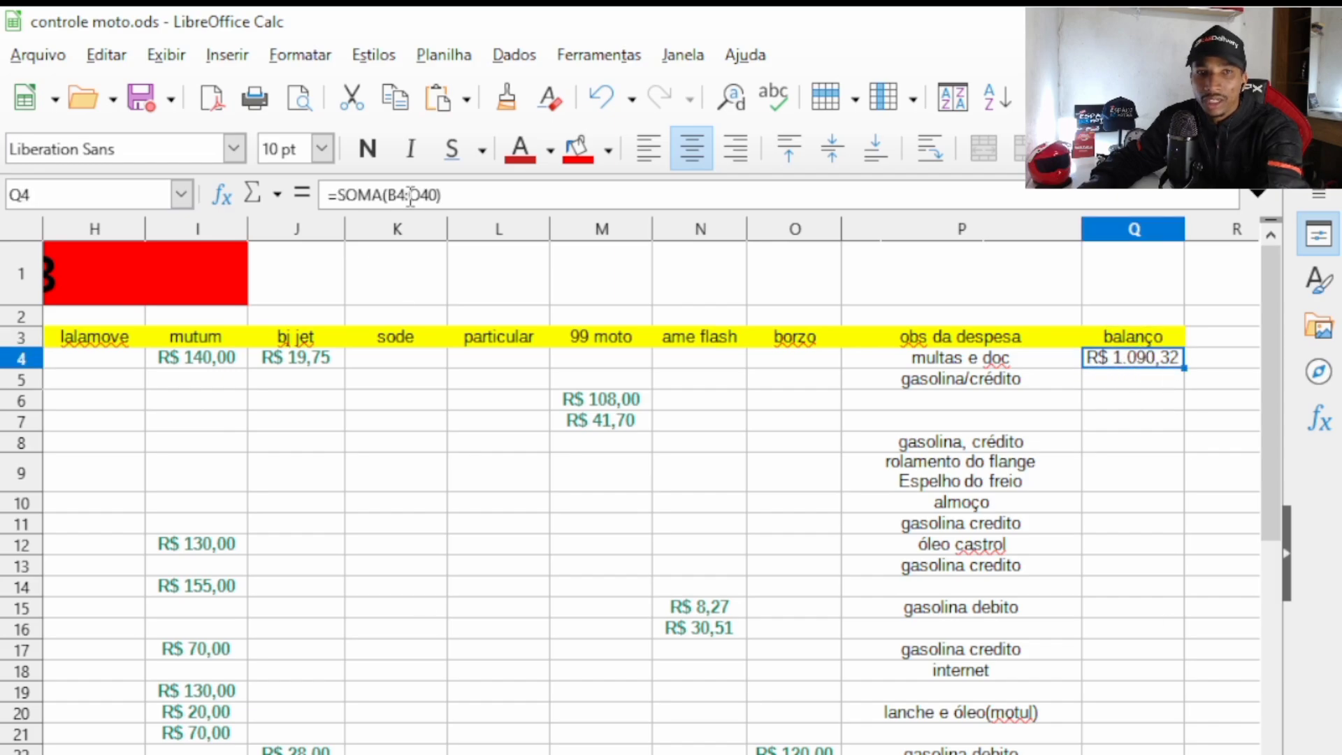
Set the font colour of the balanço value in Q4 to the dark green of the income values.
click(552, 151)
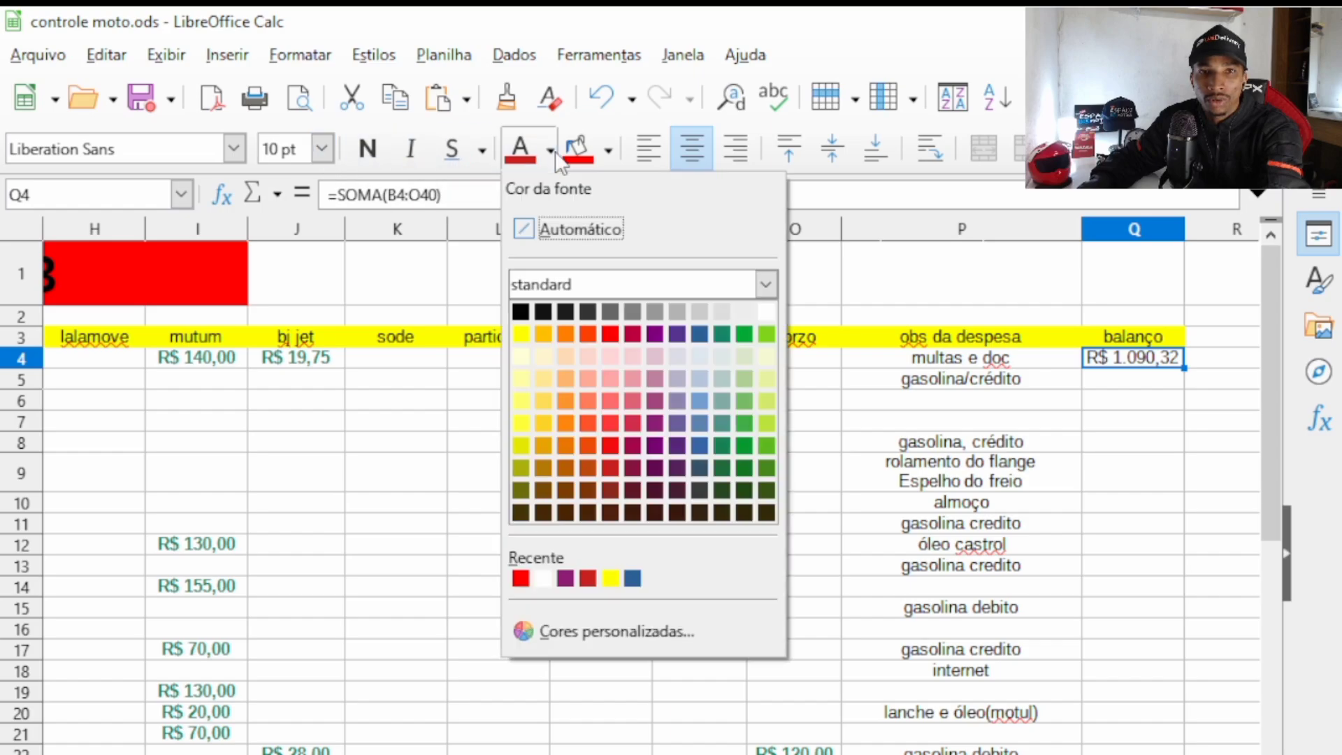
click(722, 335)
click(1144, 380)
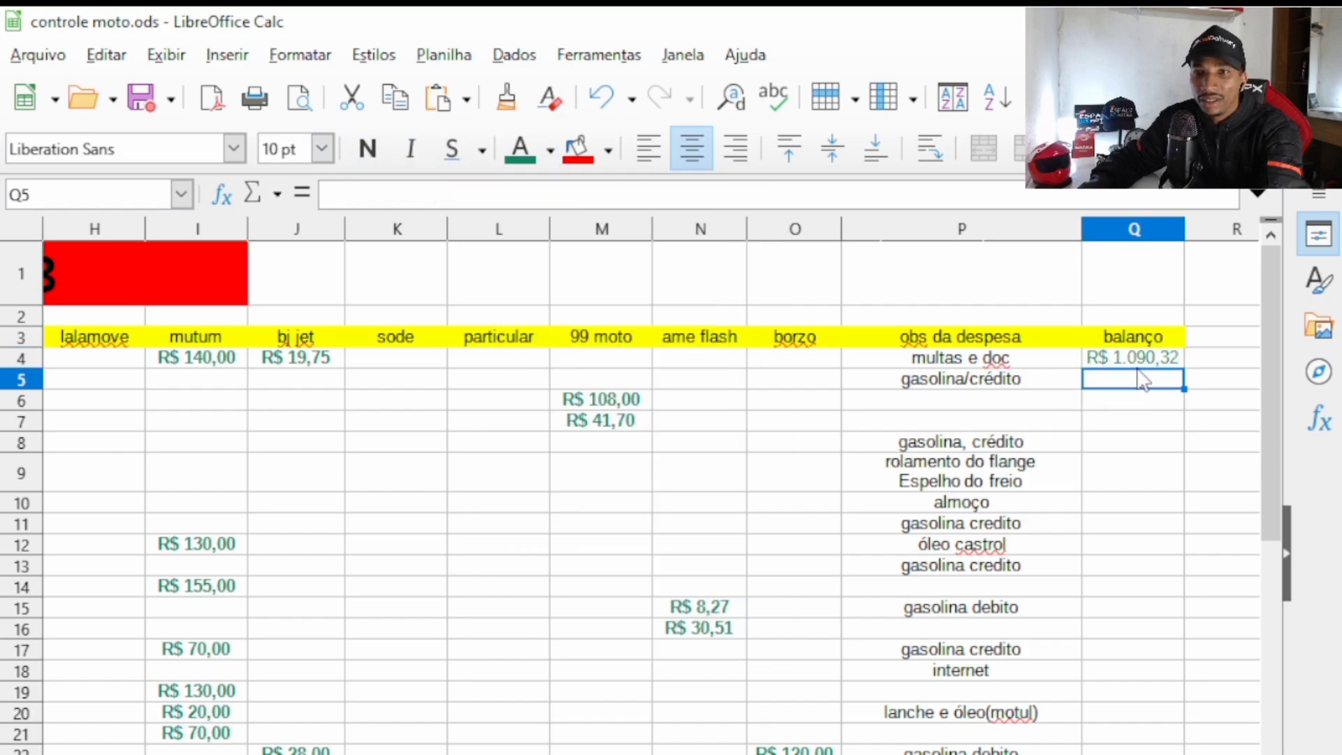
Give the balanço cell Q4 a black background.
click(1131, 358)
click(608, 151)
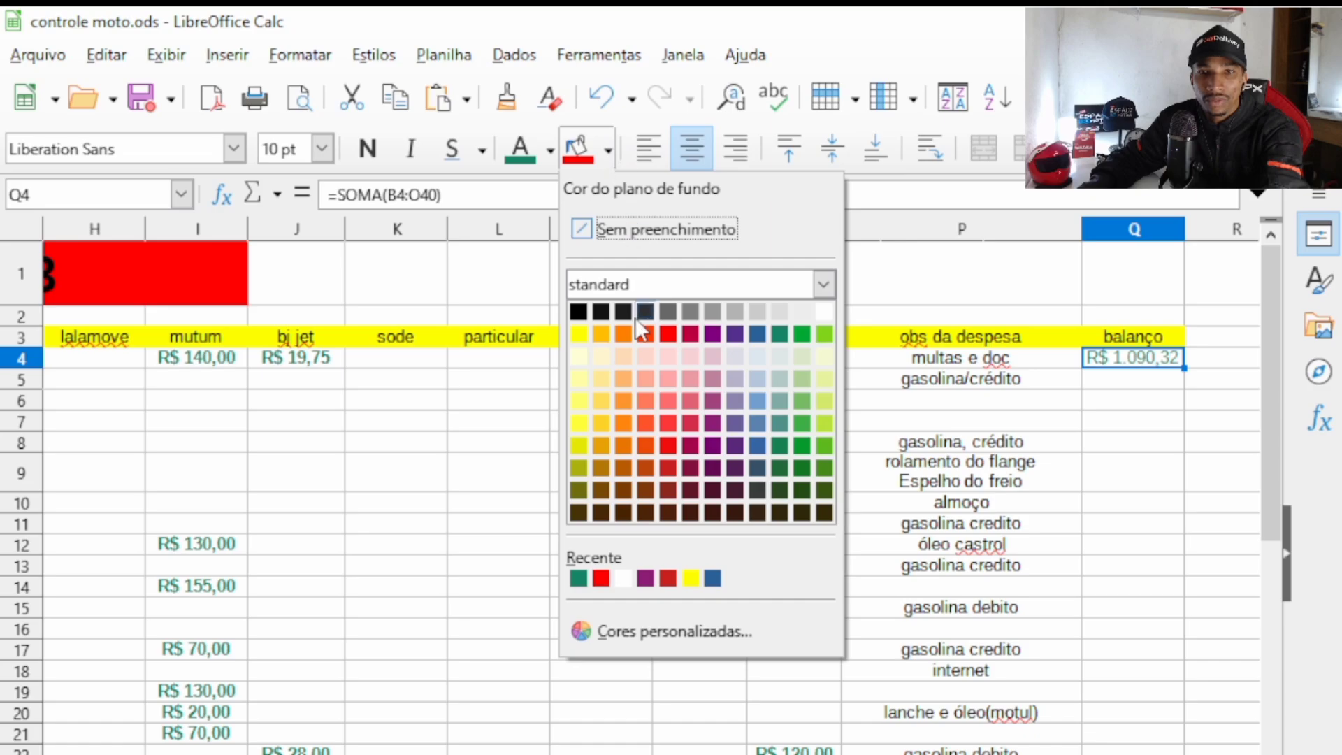
click(579, 312)
click(1164, 425)
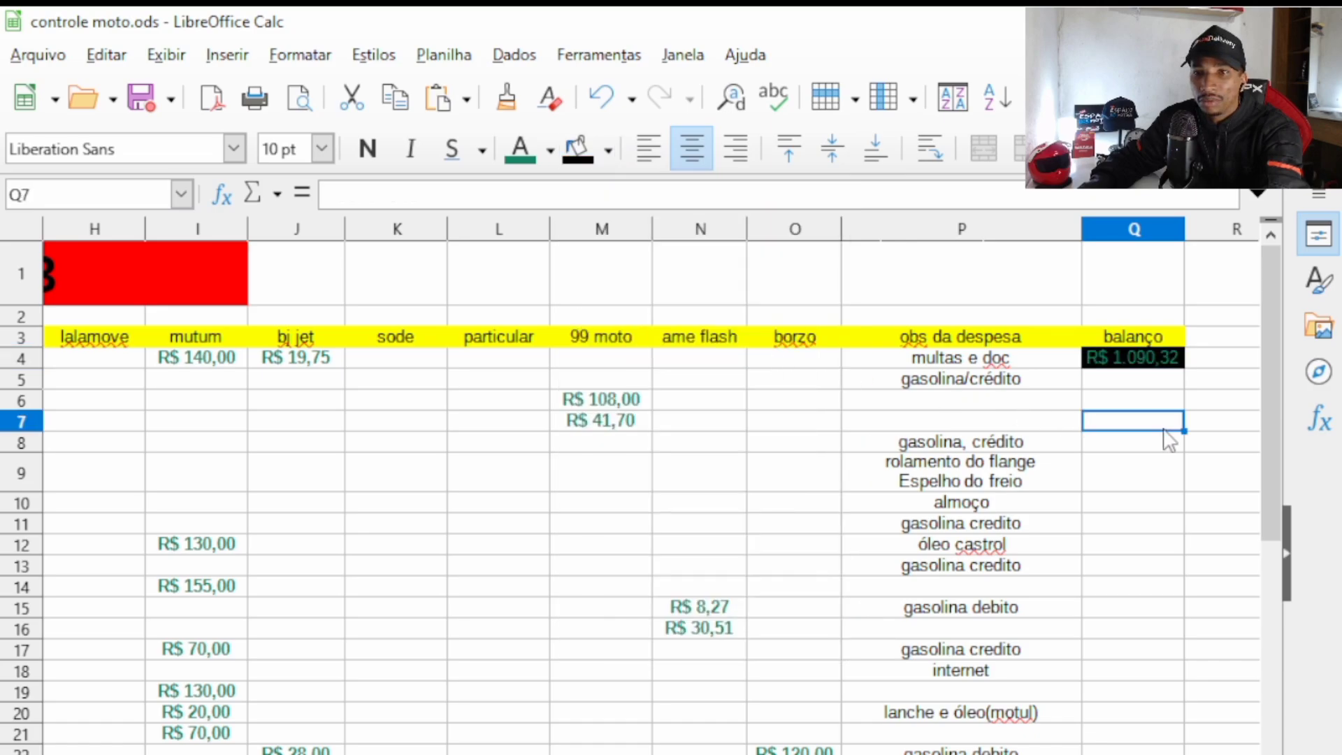
Make the balanço value in Q4 bold.
click(1146, 362)
click(367, 149)
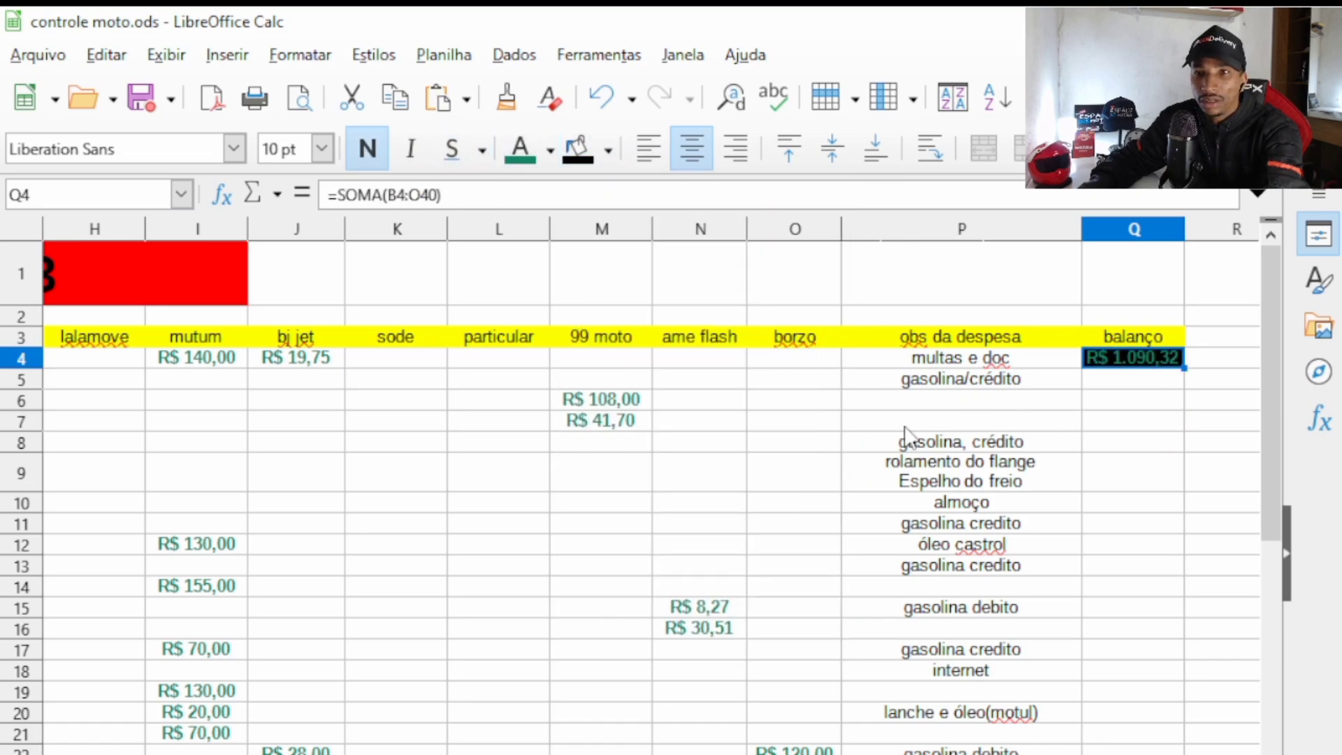
click(1102, 478)
Change the background of the balanço cell Q4 to white and check the cell's appearance.
click(1153, 364)
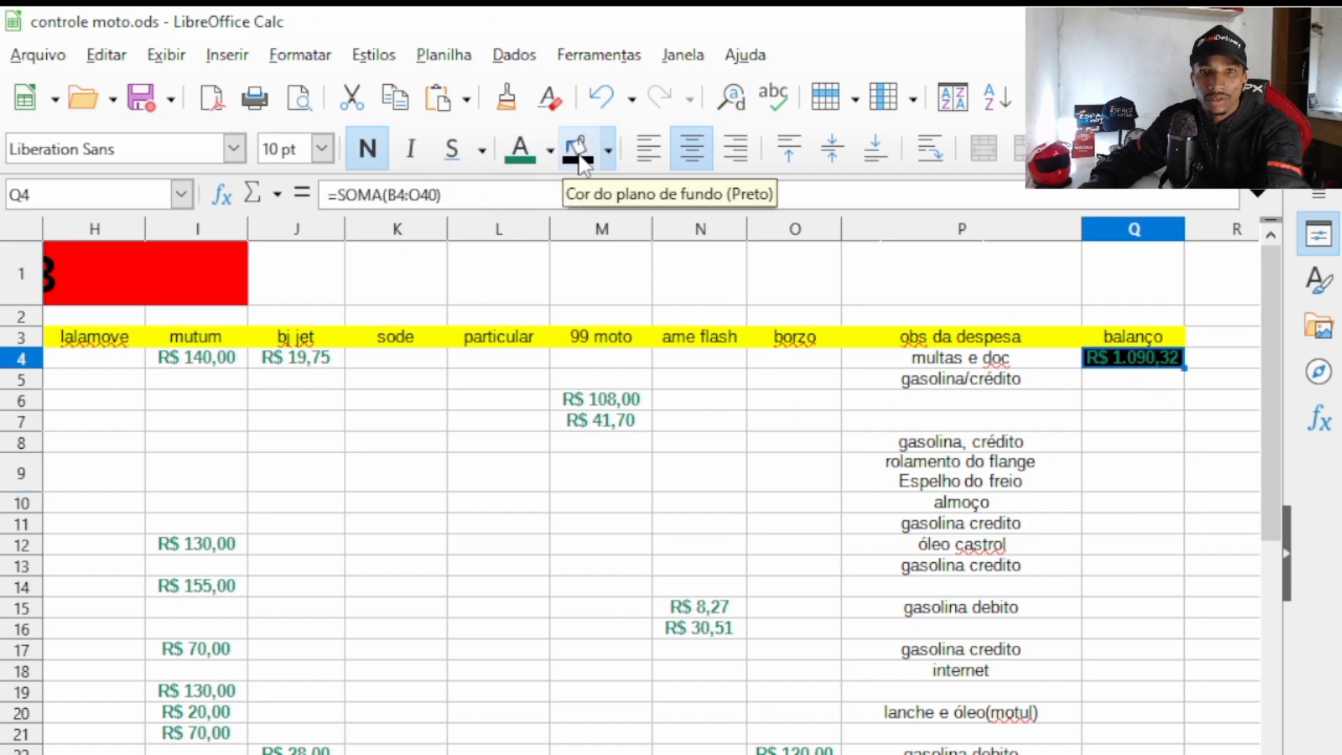
click(608, 151)
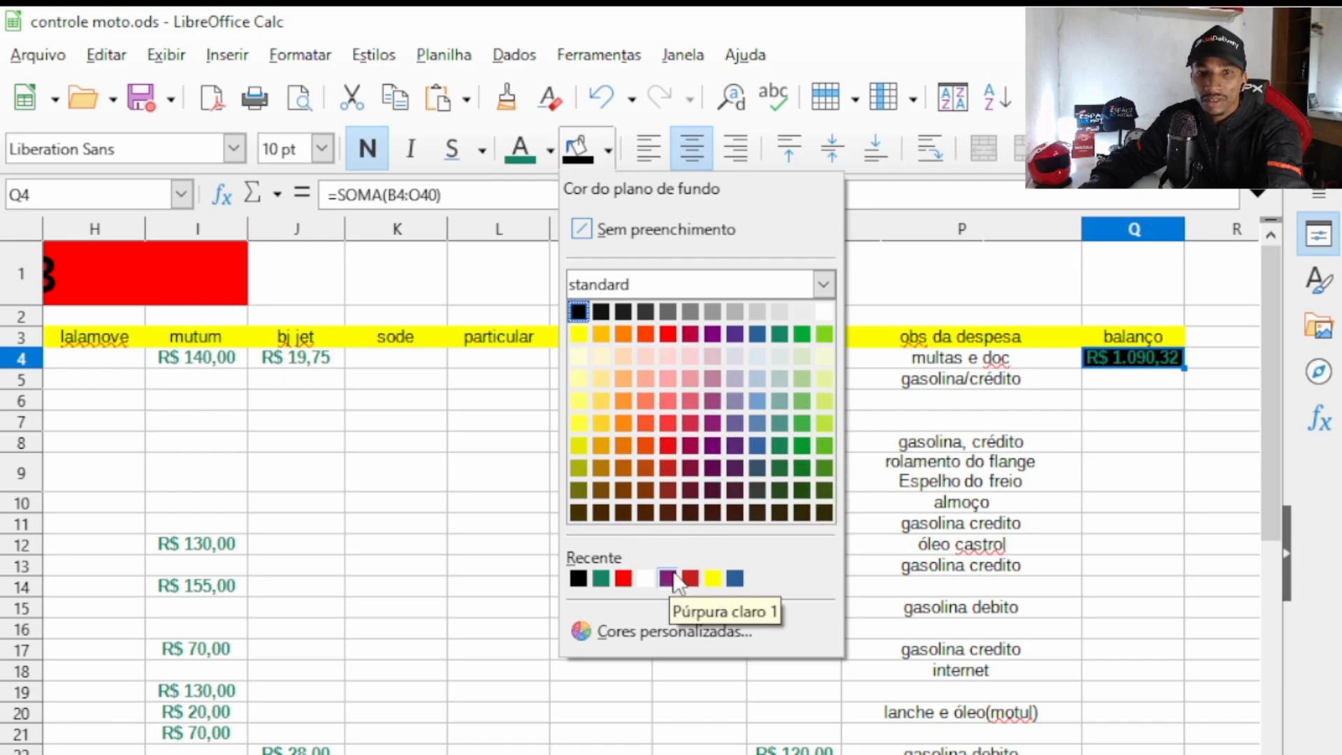
click(646, 578)
click(1096, 482)
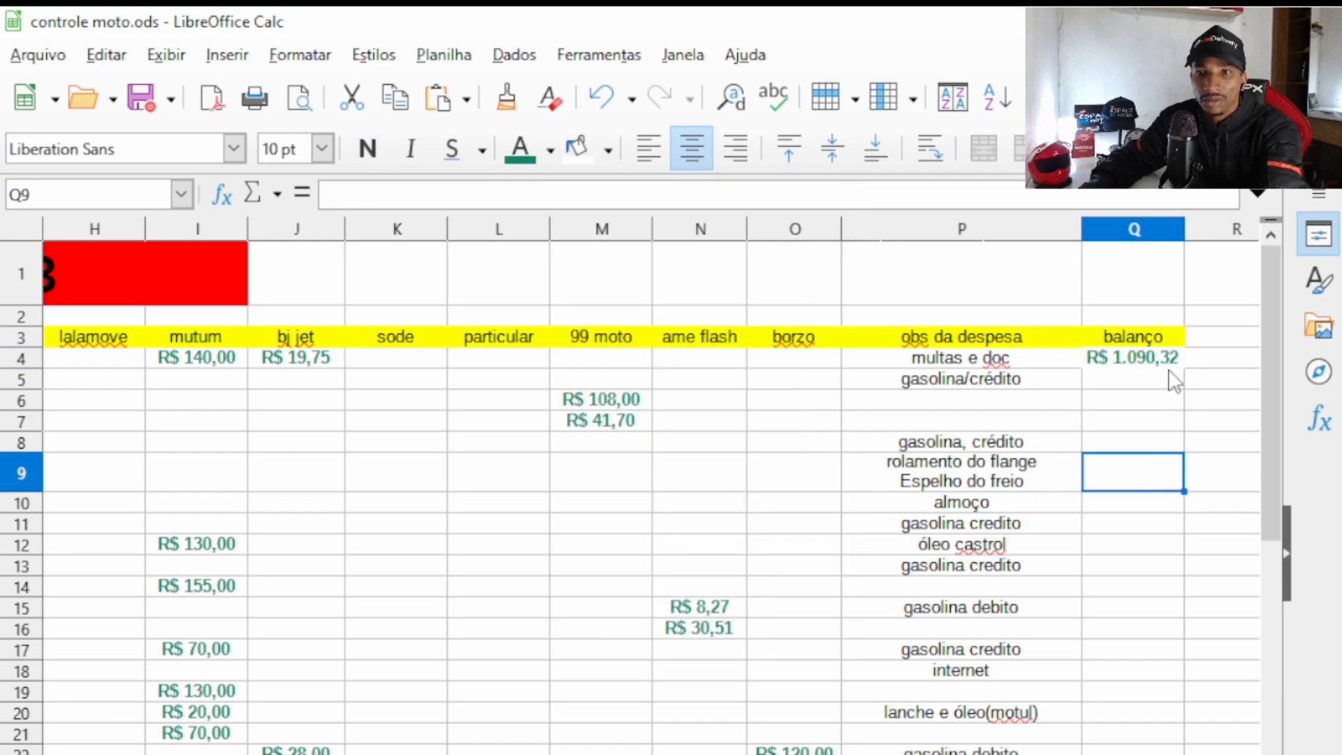
click(1160, 359)
click(1124, 421)
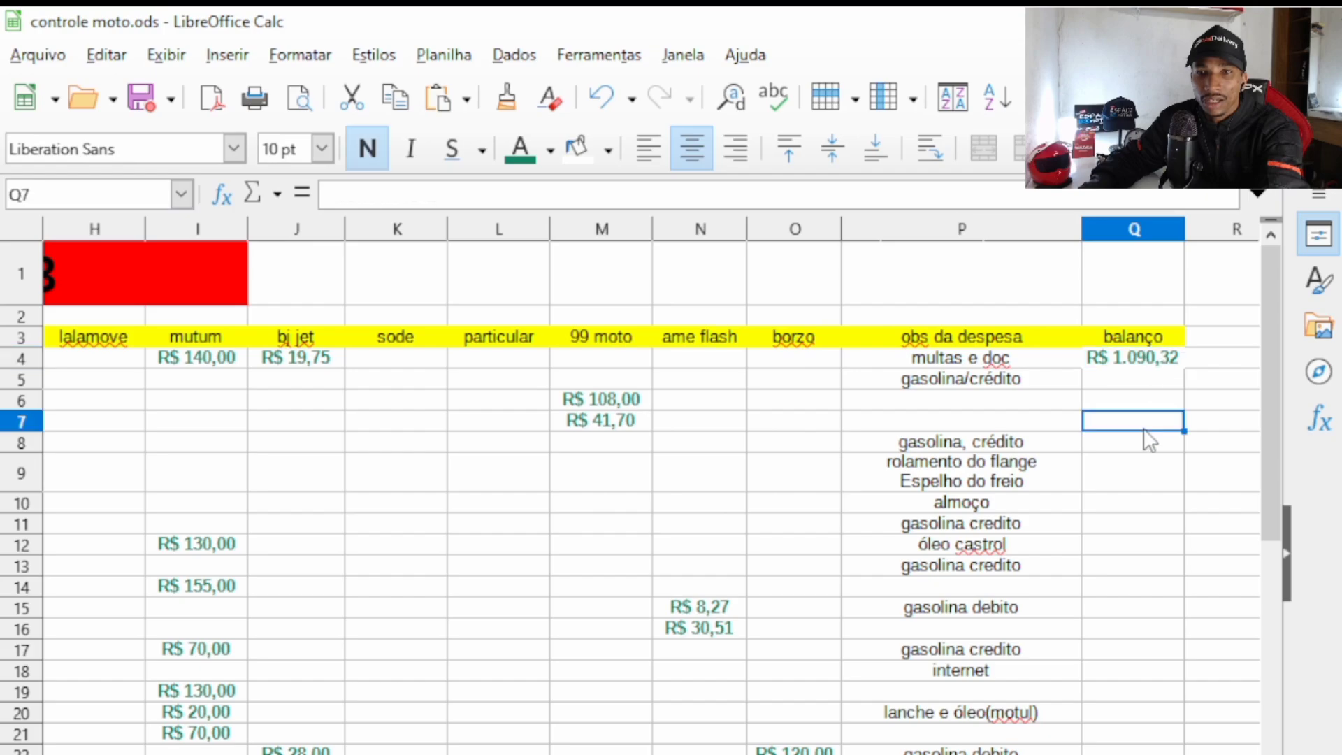
click(1136, 360)
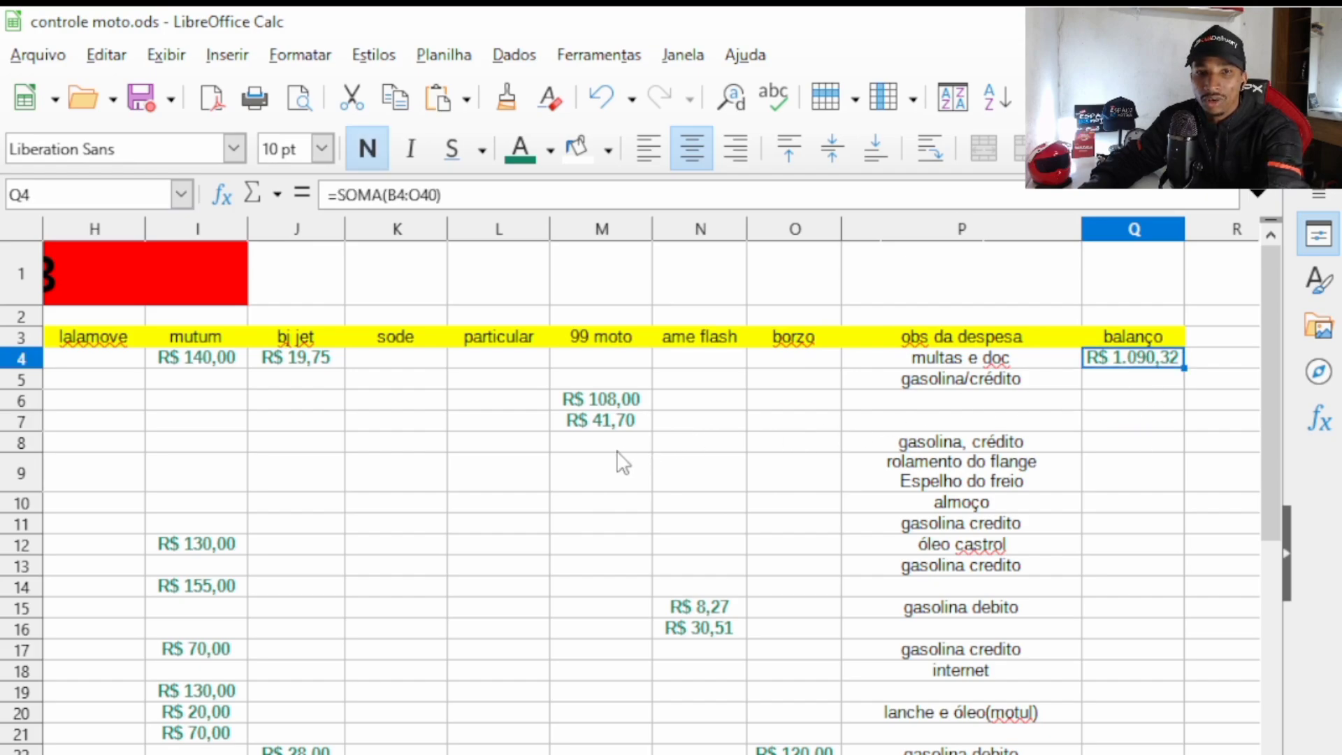
Enter an income of 20 in the 99 moto column at row 11, cell M11.
click(600, 530)
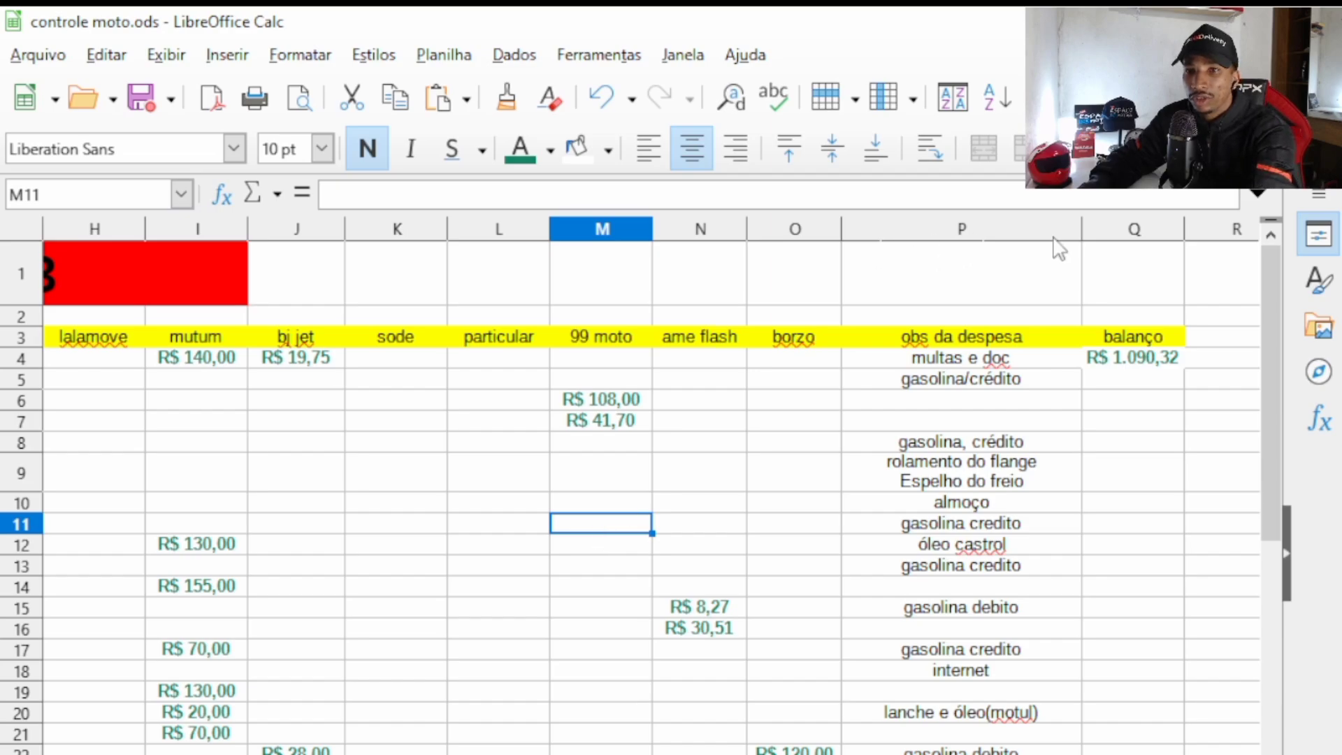
click(1127, 361)
click(1131, 400)
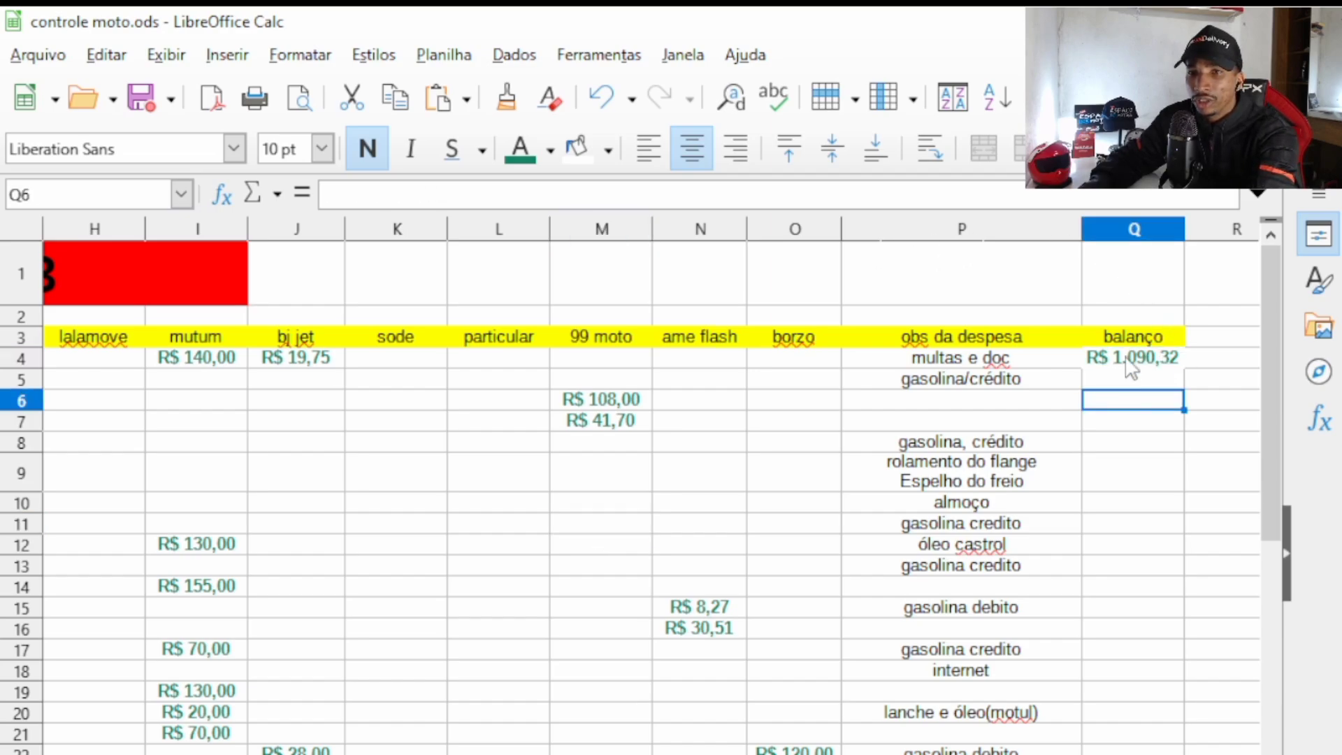
click(1127, 362)
click(603, 524)
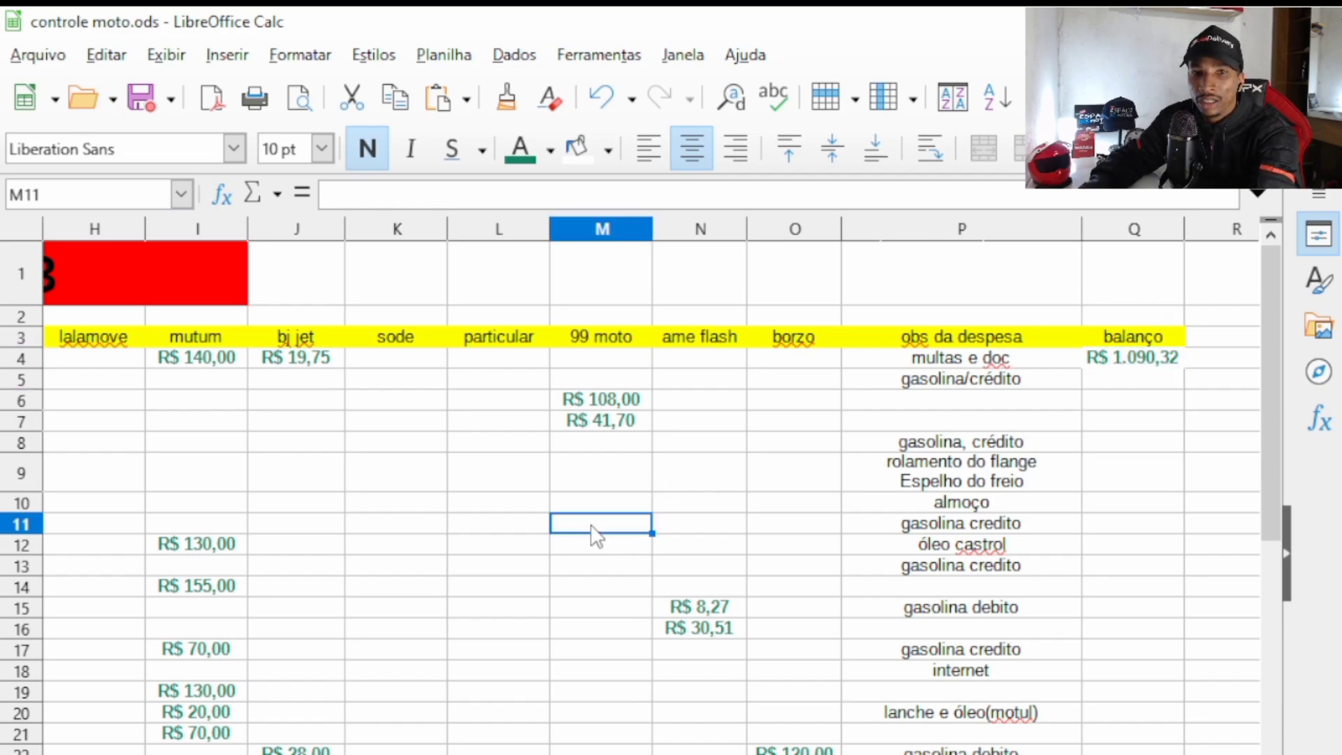
text(20)
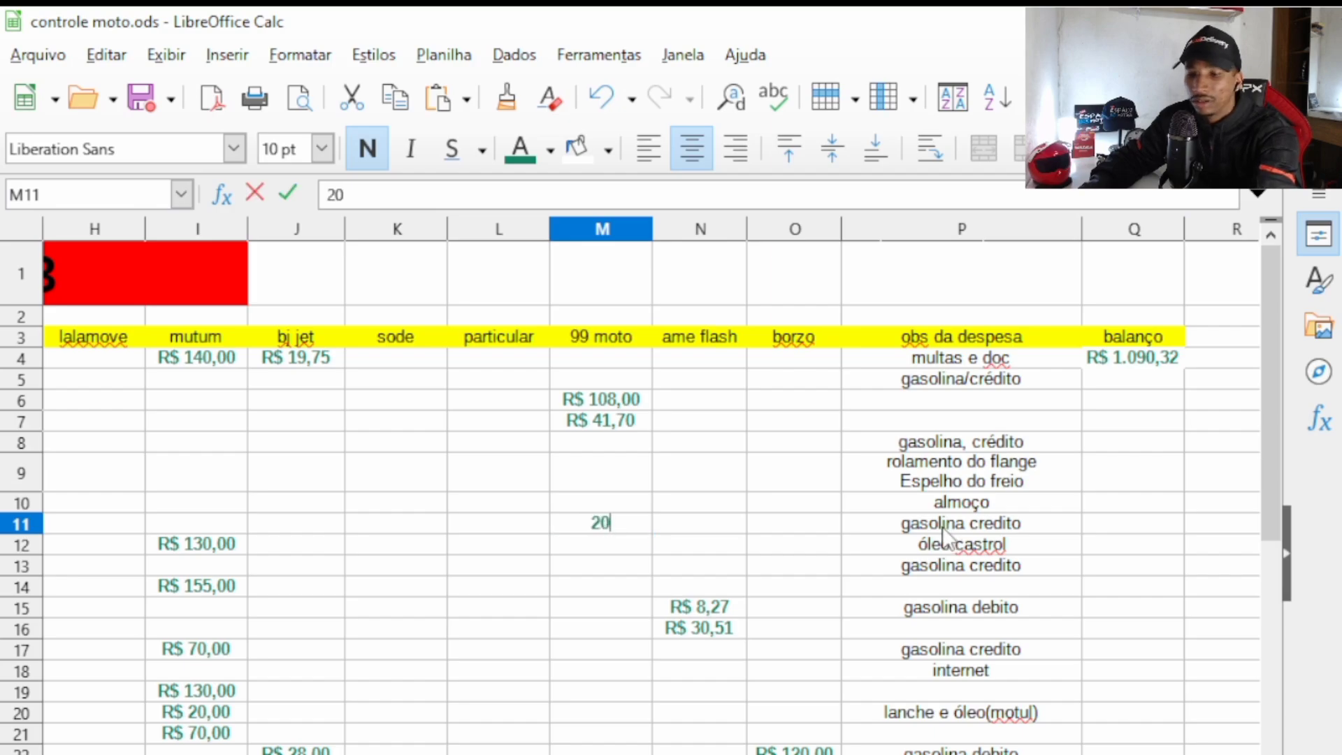
key(Tab)
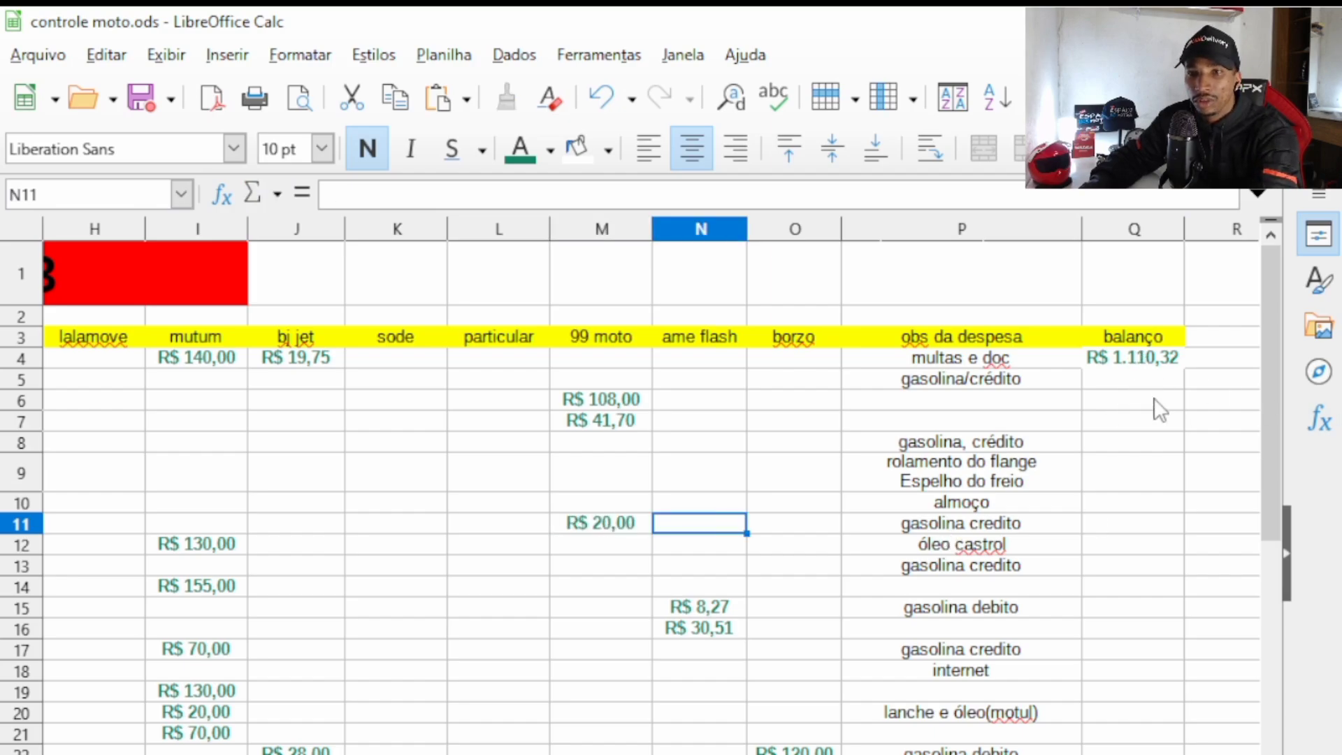
Delete the income of 20 from the 99 moto column at row 11, cell M11.
click(599, 526)
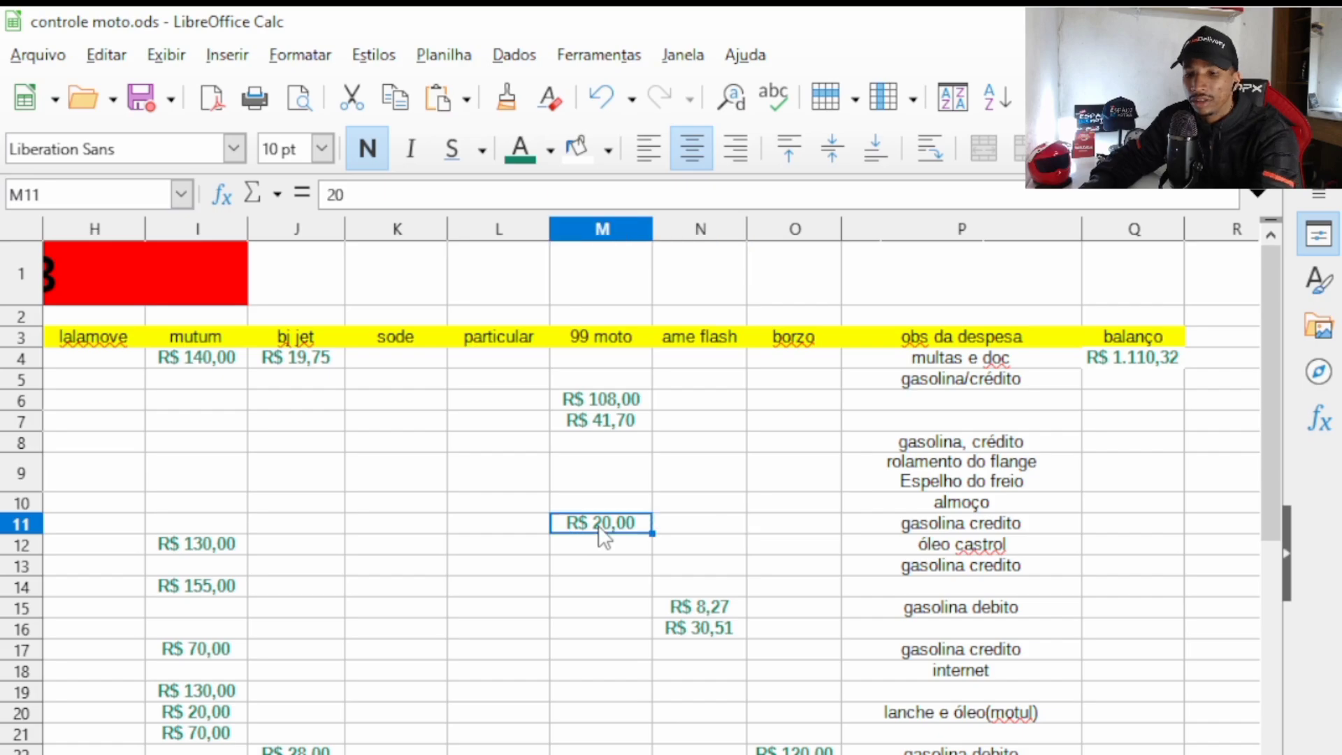
key(BackSpace)
key(Return)
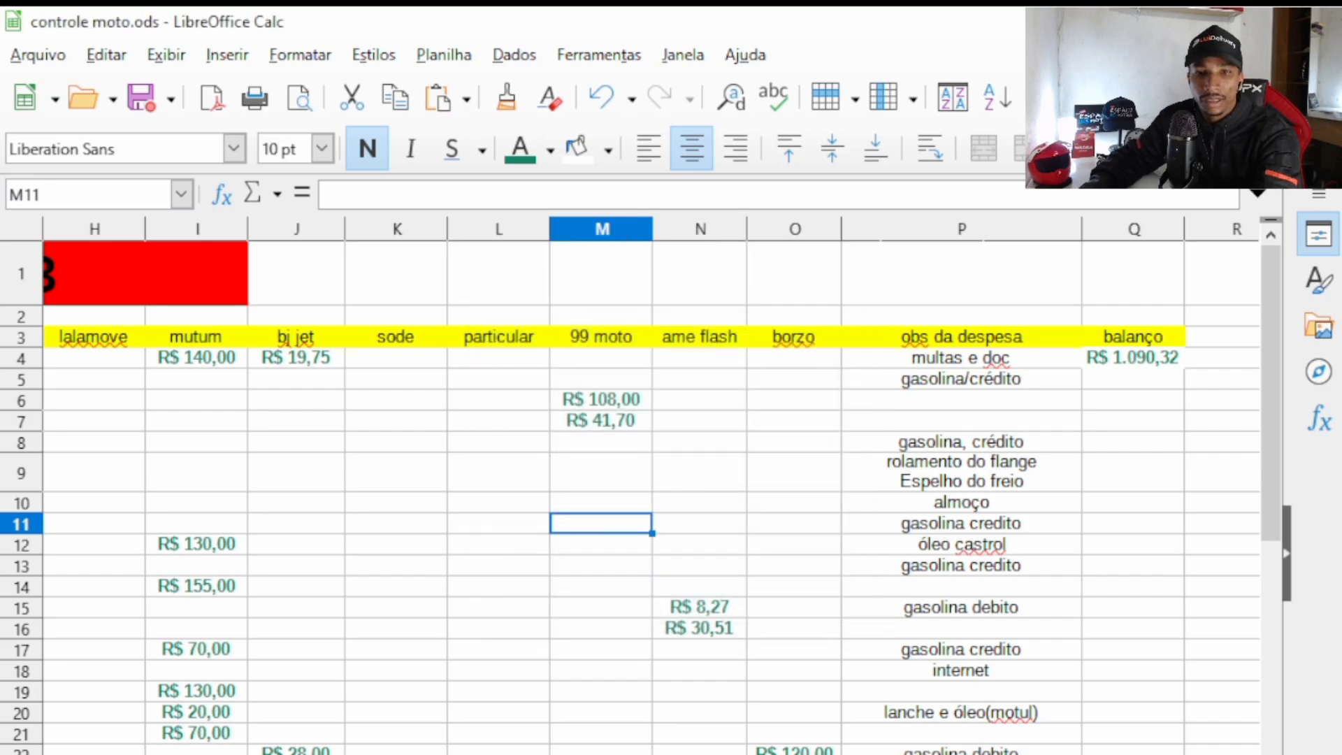
Enter an expense of -20 in the despesas column at row 13, cell E13, and check the balanço value.
scroll(599, 533, left, 1)
scroll(599, 533, left, 4)
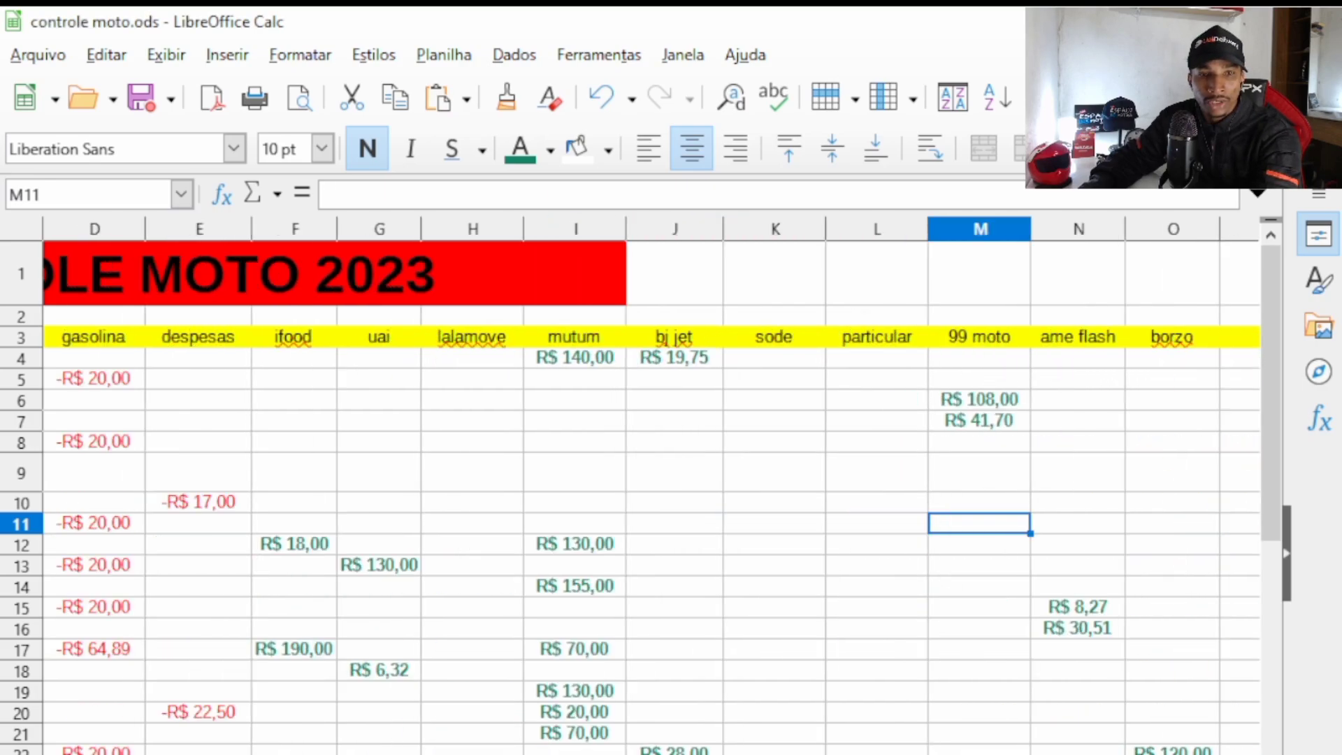
click(312, 581)
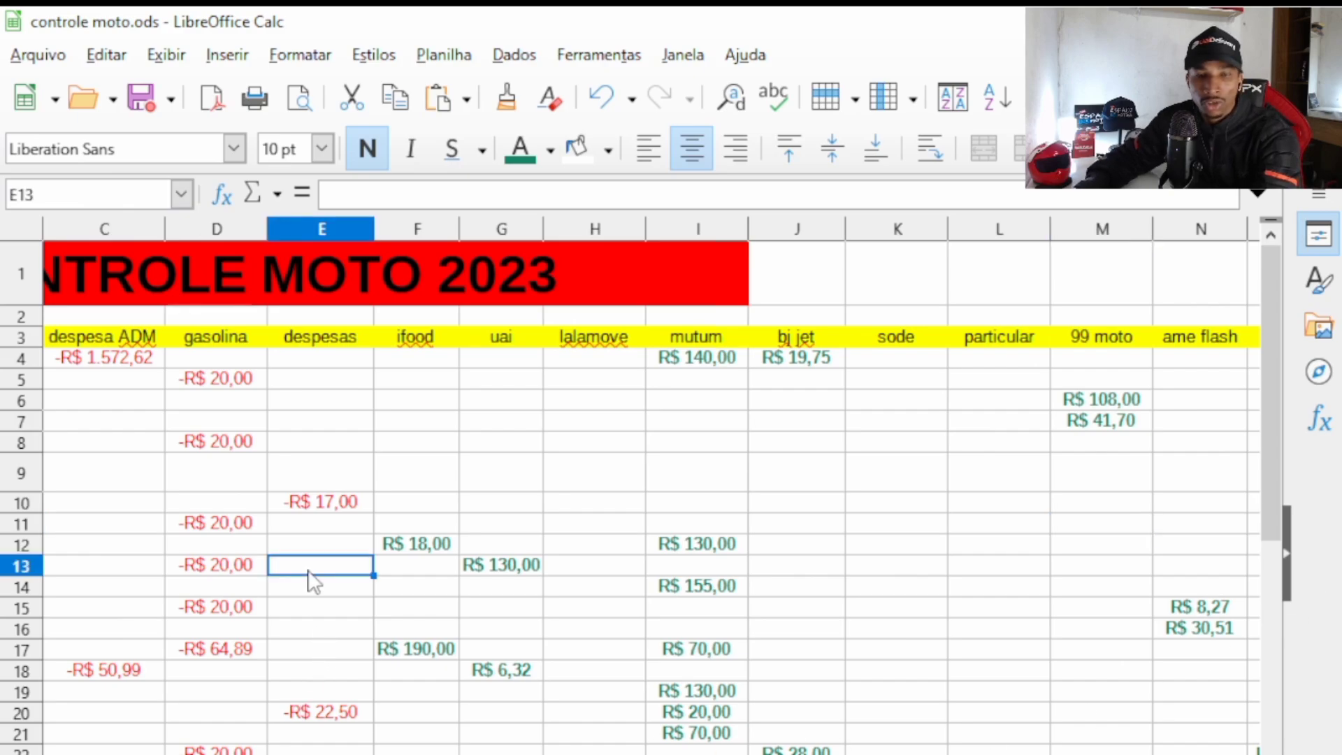
text(-2)
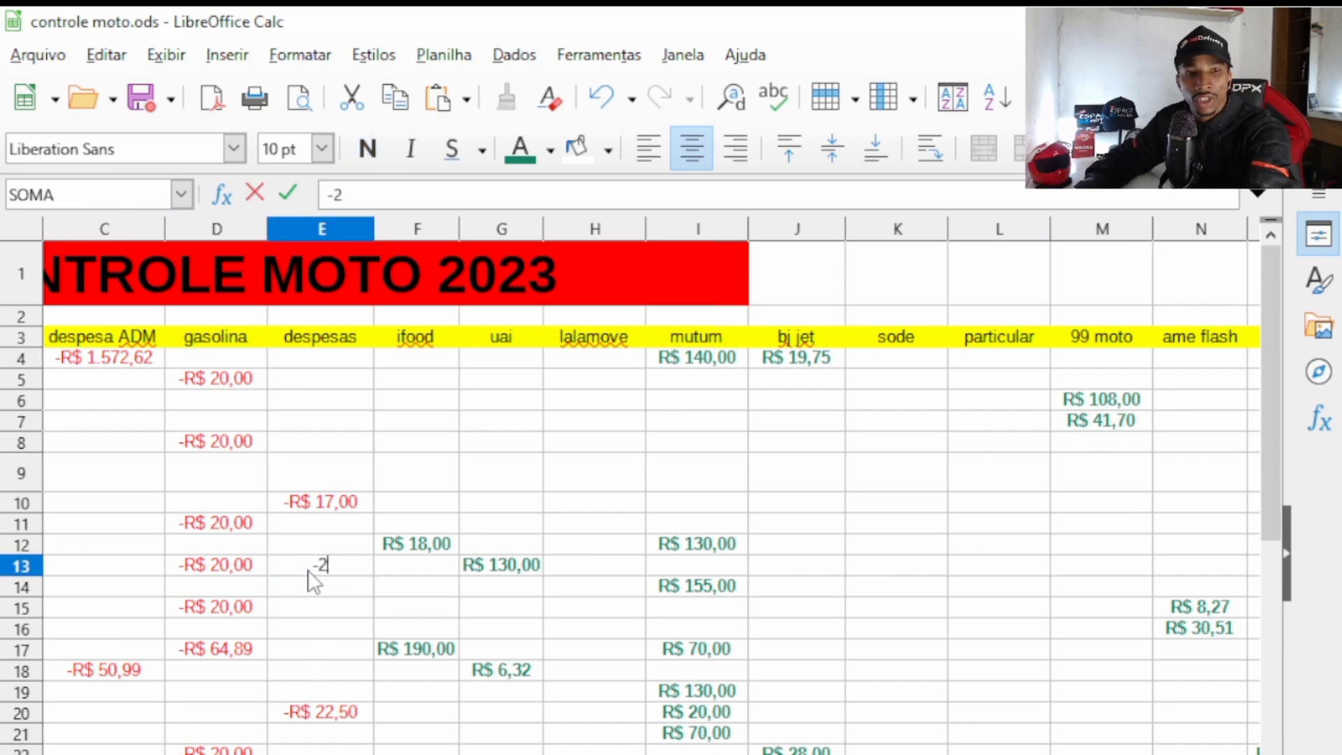
text(0)
key(Tab)
key(Tab)
key(Tab)
key(Tab)
key(Tab)
key(Tab)
key(Tab)
key(Tab)
key(Tab)
key(Tab)
key(Tab)
key(Tab)
key(Tab)
key(Tab)
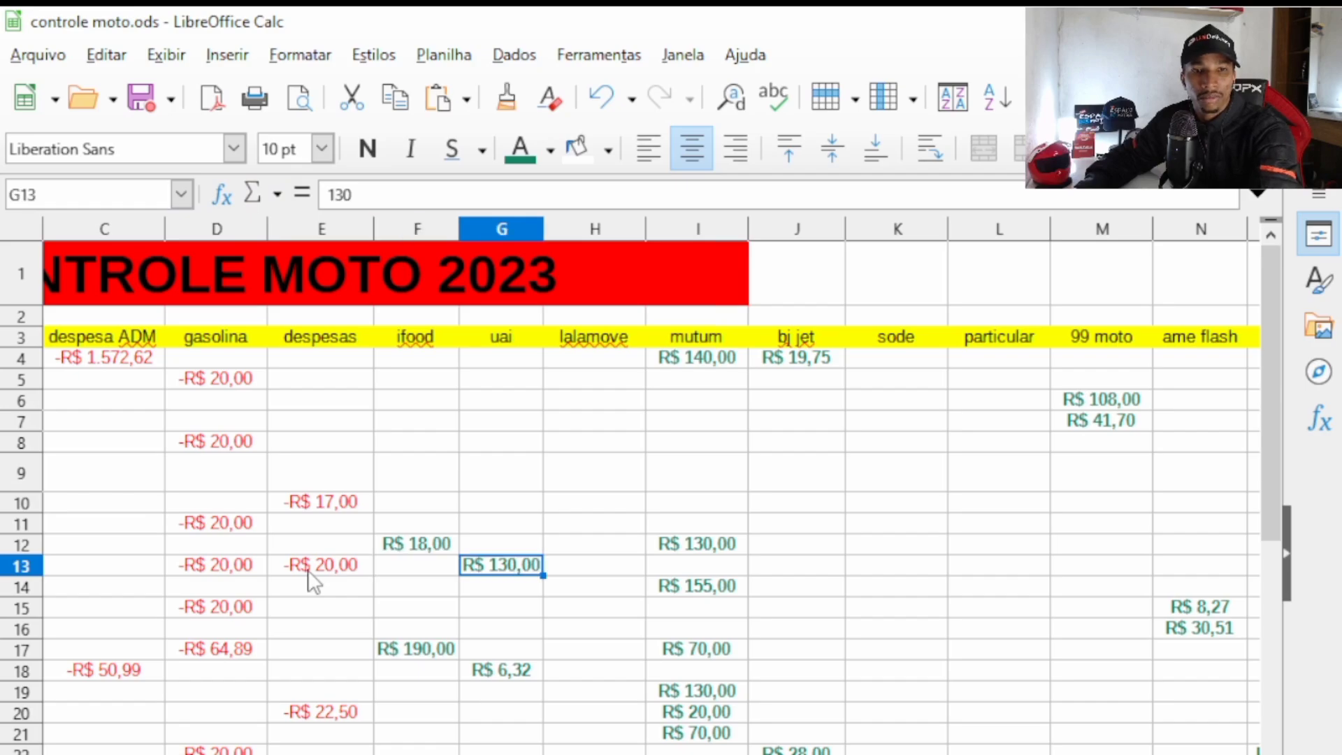
Return to the despesas column and delete the contents of cell E13.
key(Left)
key(Left)
key(Left)
key(Left)
key(Left)
key(Left)
key(Left)
key(Left)
key(Left)
key(Left)
key(Left)
key(Left)
key(Left)
key(Left)
key(Left)
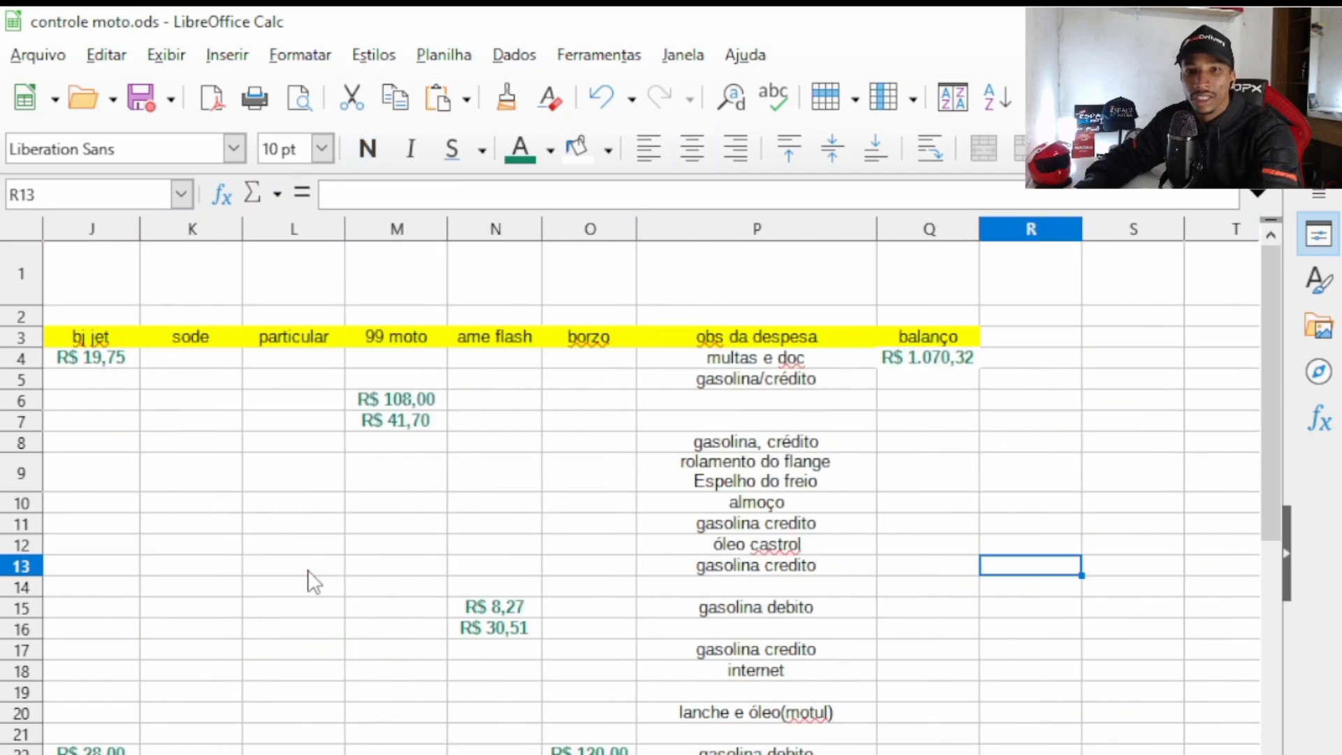
key(Left)
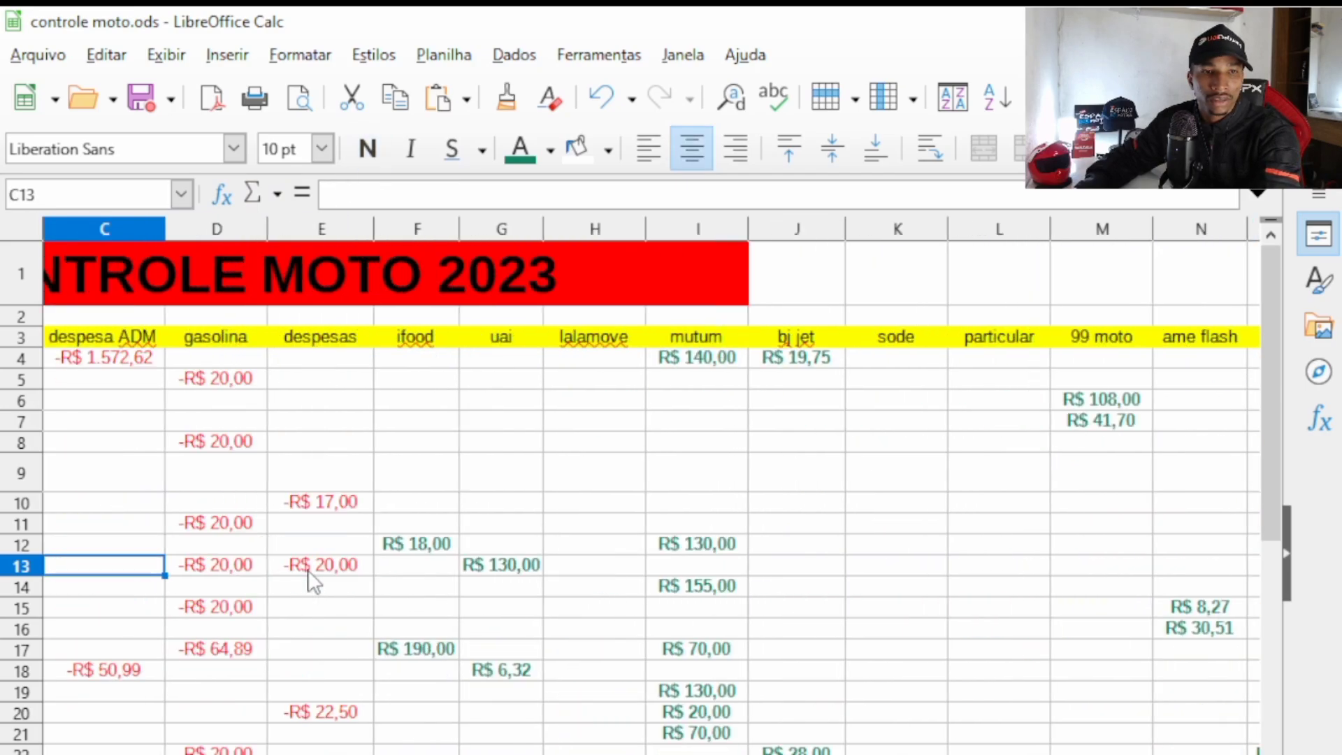
key(Right)
key(Right)
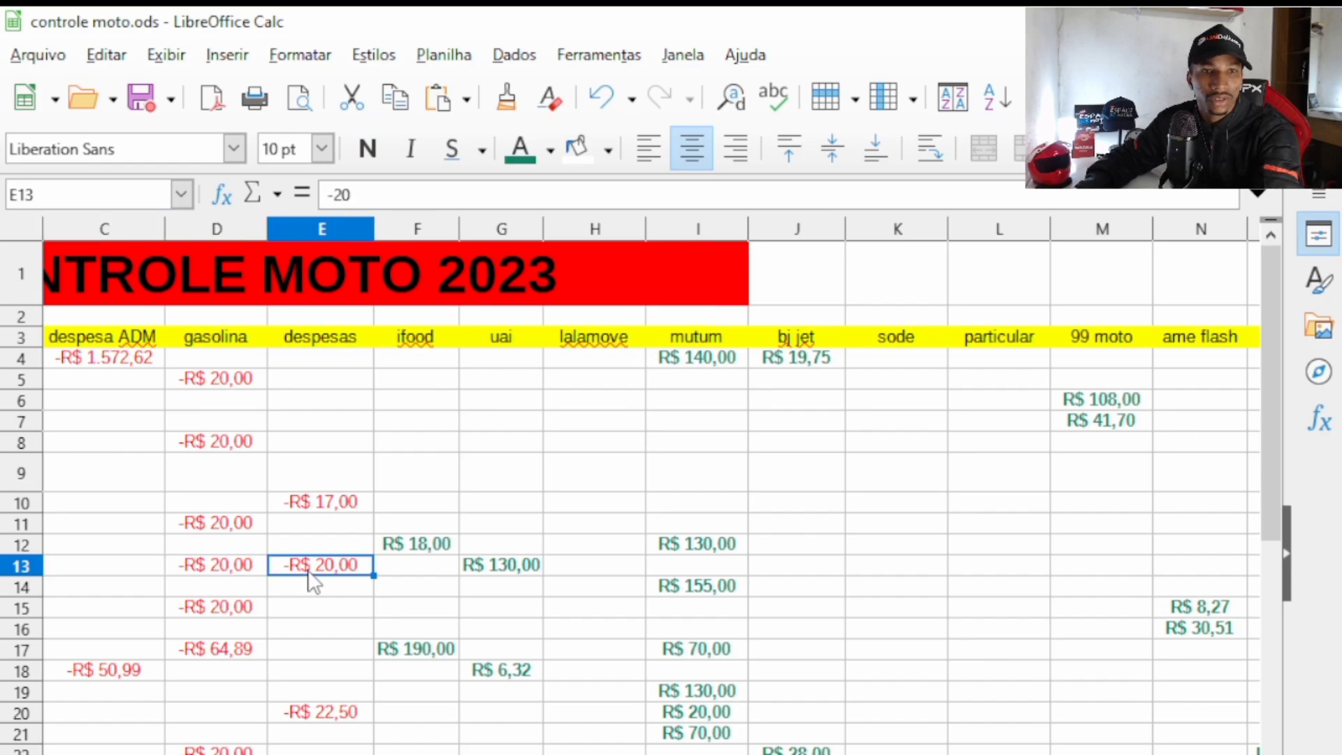
key(BackSpace)
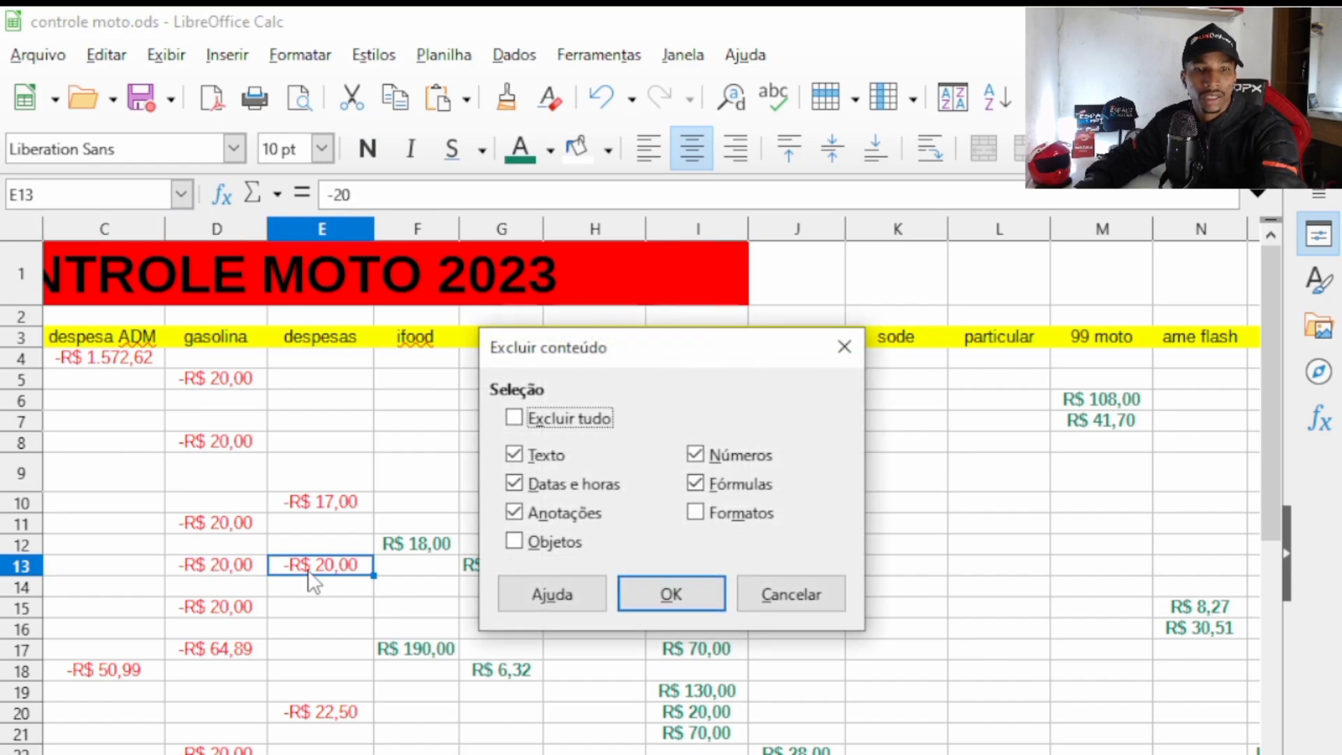
key(Return)
Review the expense entries in the despesas column down to row 28.
key(Down)
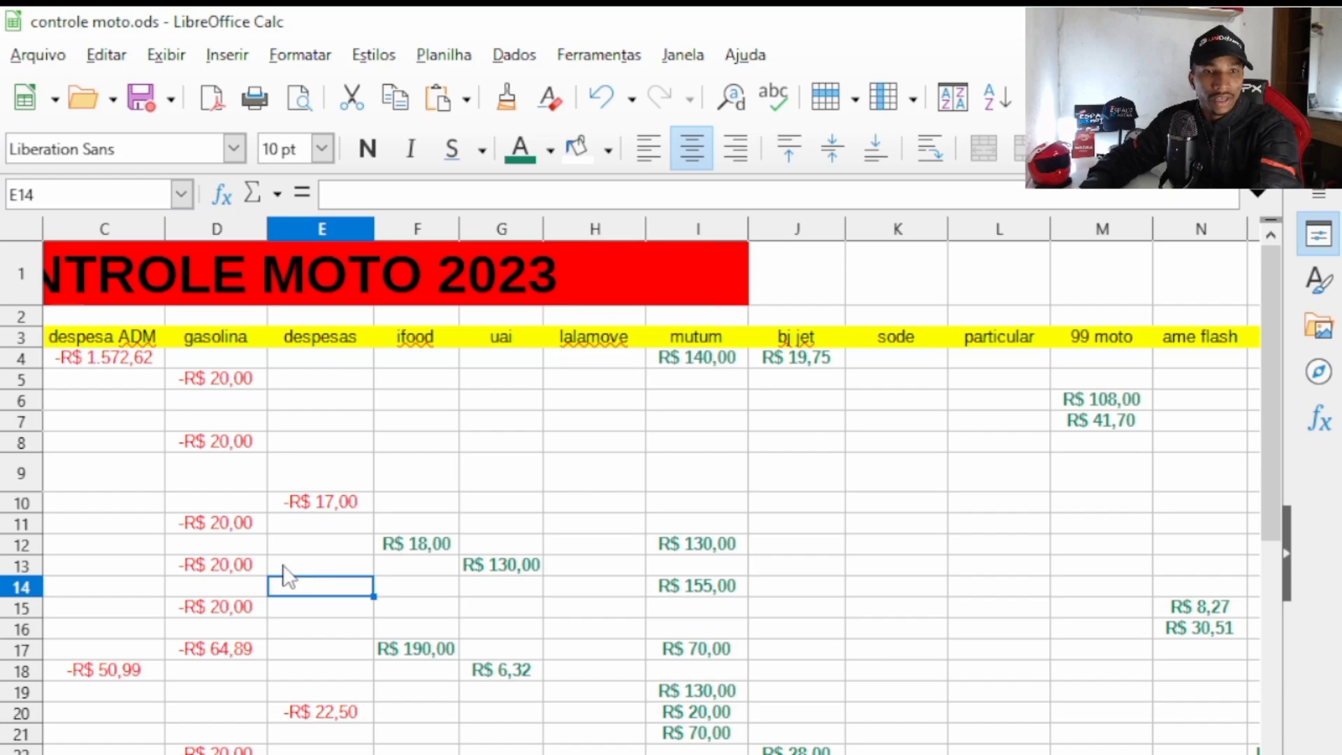
key(Up)
key(Up)
key(Up)
key(Up)
key(Up)
key(Up)
key(Up)
key(Down)
key(Down)
key(Down)
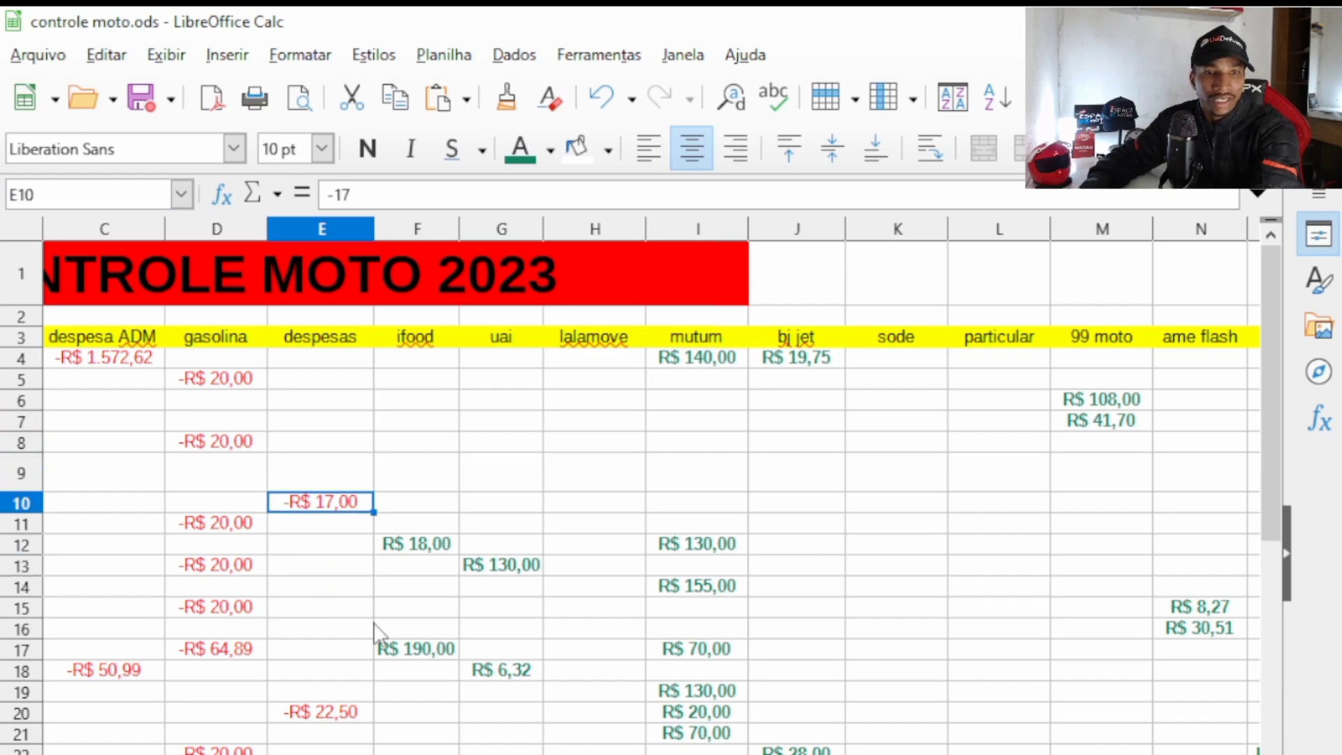
key(Down)
key(Down)
key(Down)
key(Down)
key(Down)
key(Down)
key(Down)
key(Down)
key(Down)
key(Down)
key(Down)
key(Down)
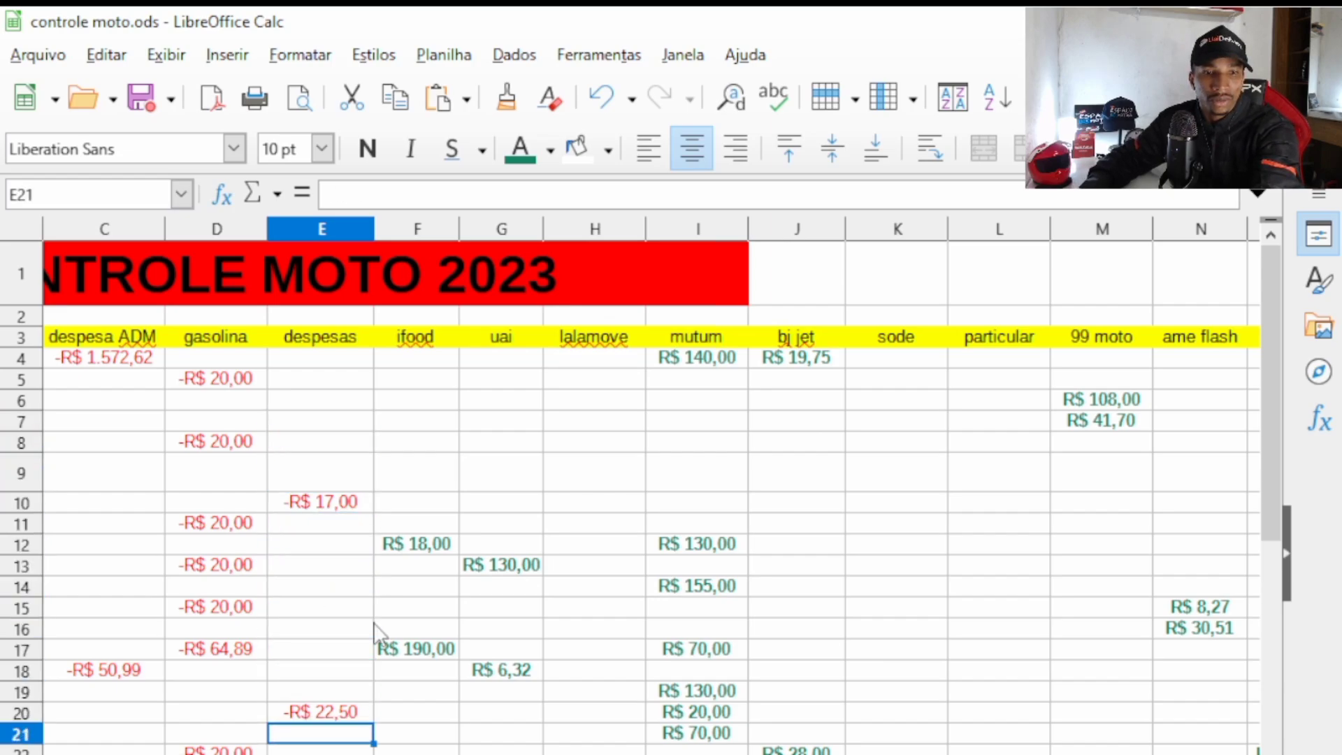
key(Down)
key(Down)
key(Down)
key(Down)
key(Down)
key(Down)
key(Down)
key(Down)
key(Down)
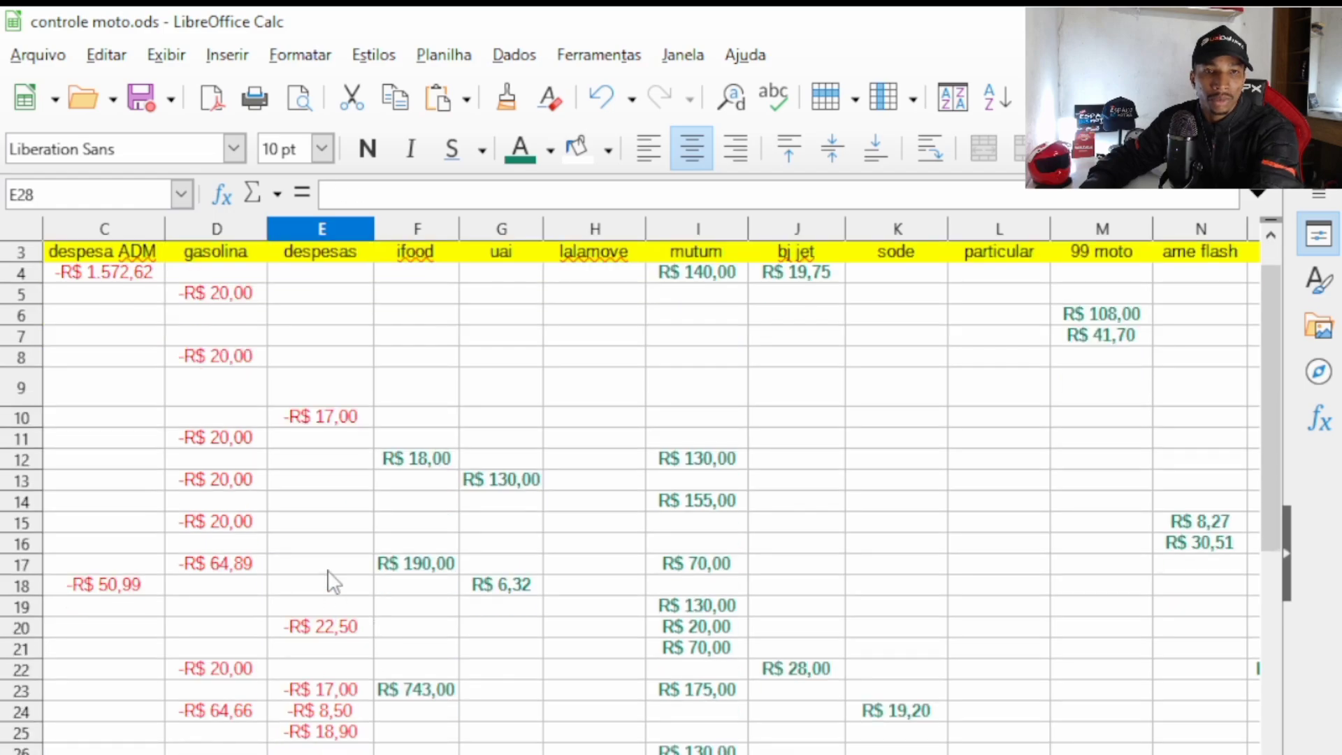
Trace the ifood column up to its header and down to its first income entry in row 12.
key(Right)
key(Up)
key(Up)
key(Up)
key(Up)
key(Up)
key(Up)
key(Up)
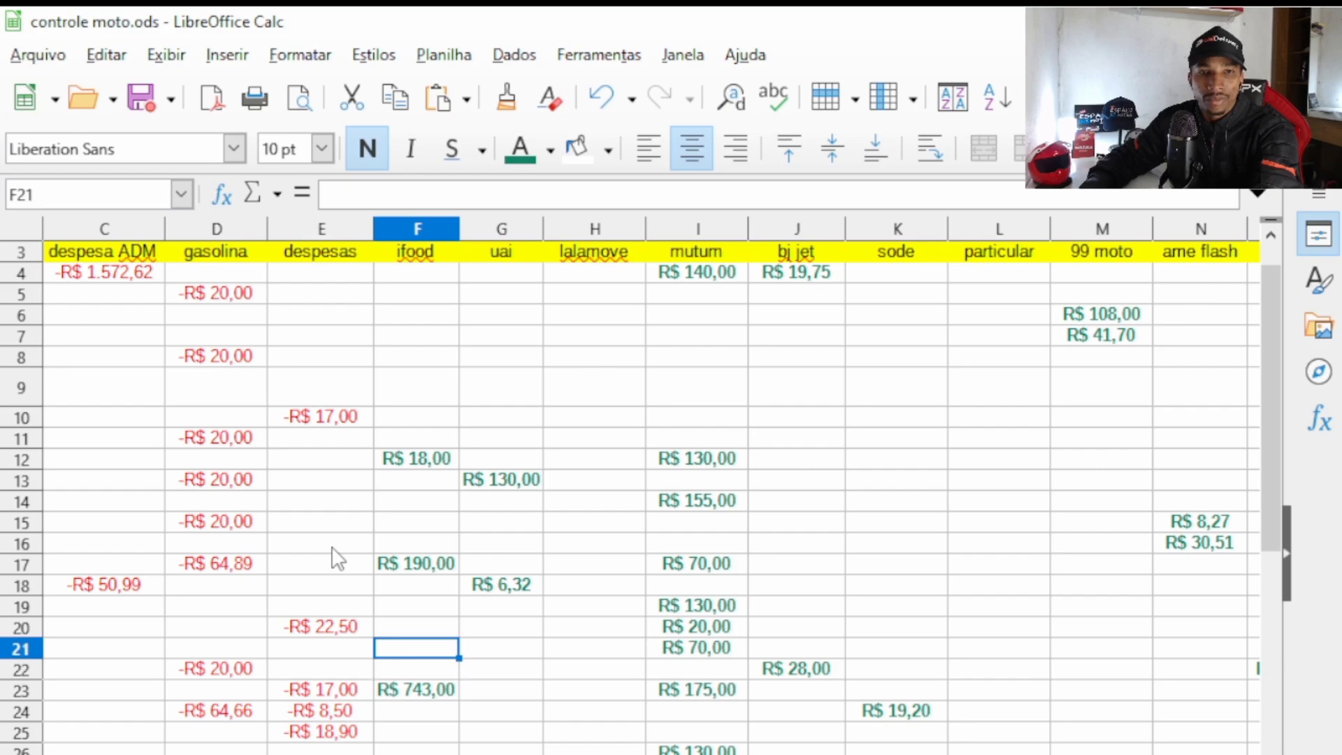
key(Up)
key(Up)
key(Up)
key(Up)
key(Up)
key(Up)
key(Up)
key(Up)
key(Up)
key(Up)
key(Up)
key(Up)
key(Up)
key(Up)
key(Up)
key(Up)
key(Up)
key(Up)
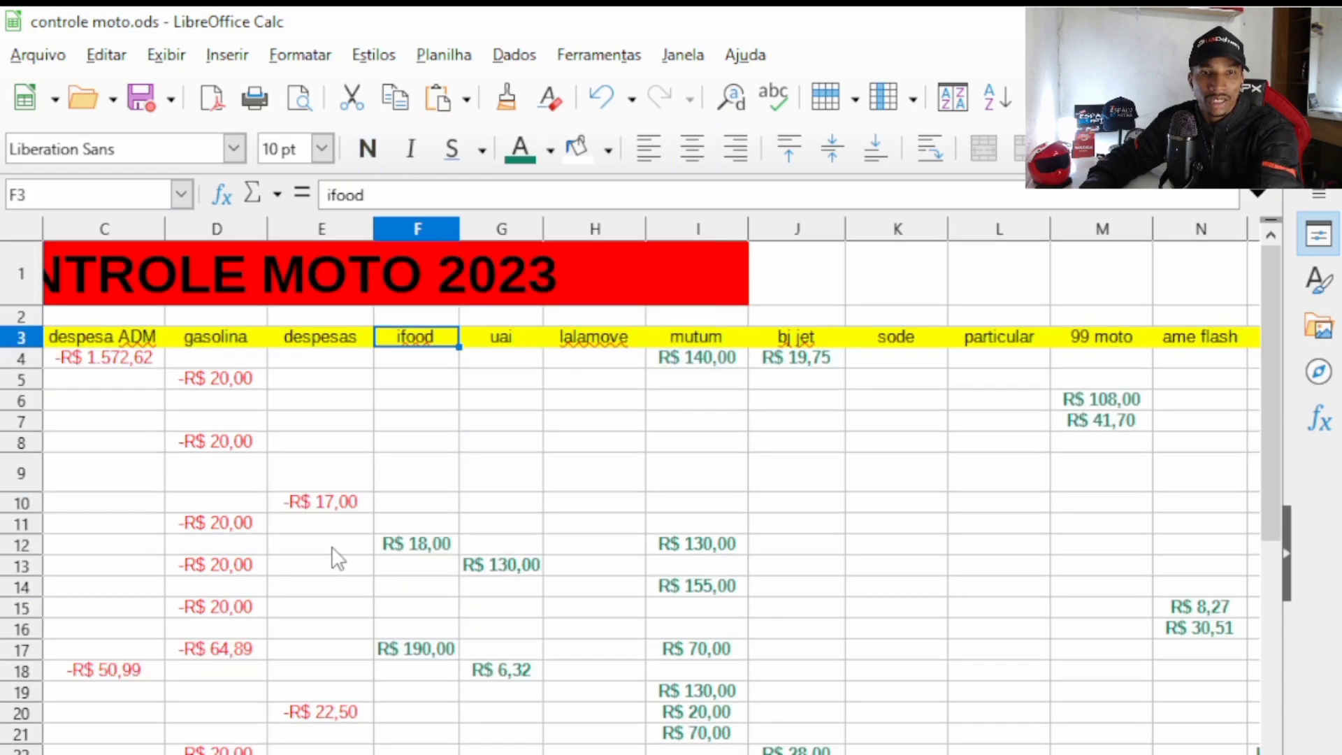
key(Down)
key(Down)
key(Down)
key(Down)
key(Down)
key(Down)
key(Down)
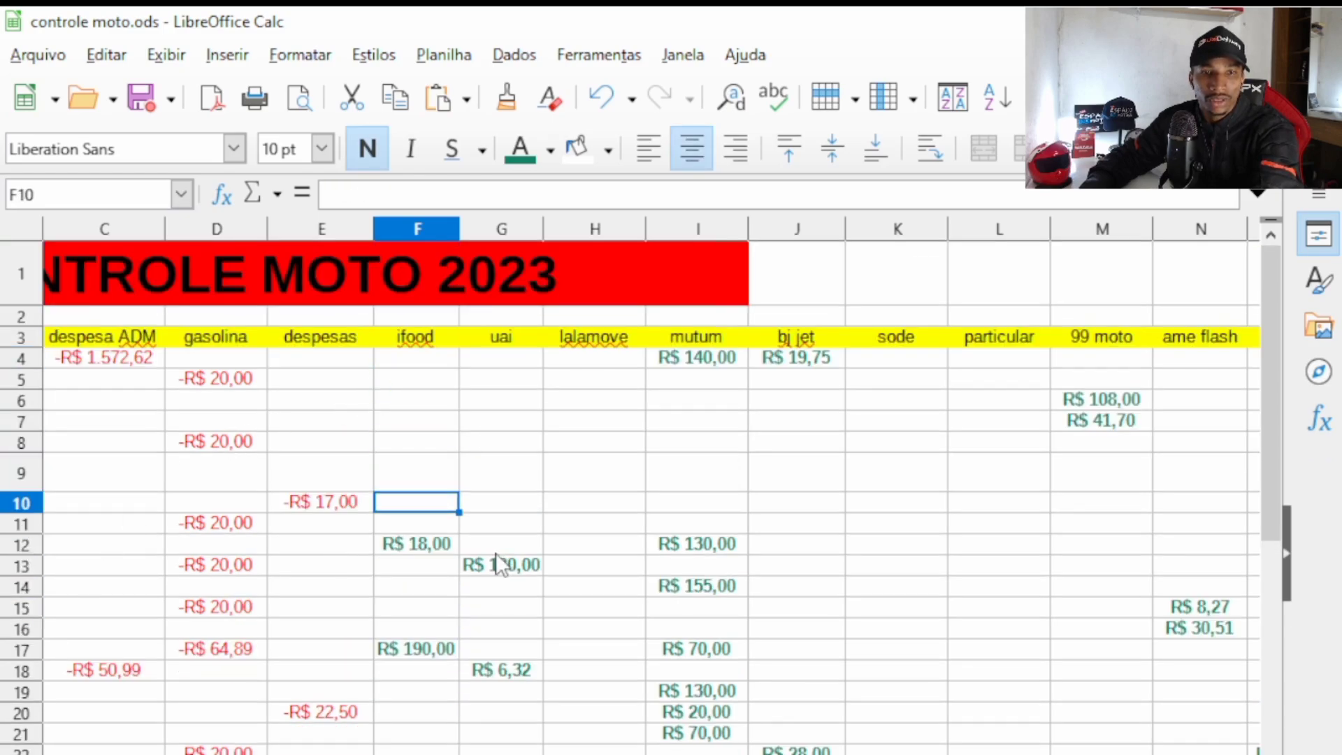
key(Down)
key(Down)
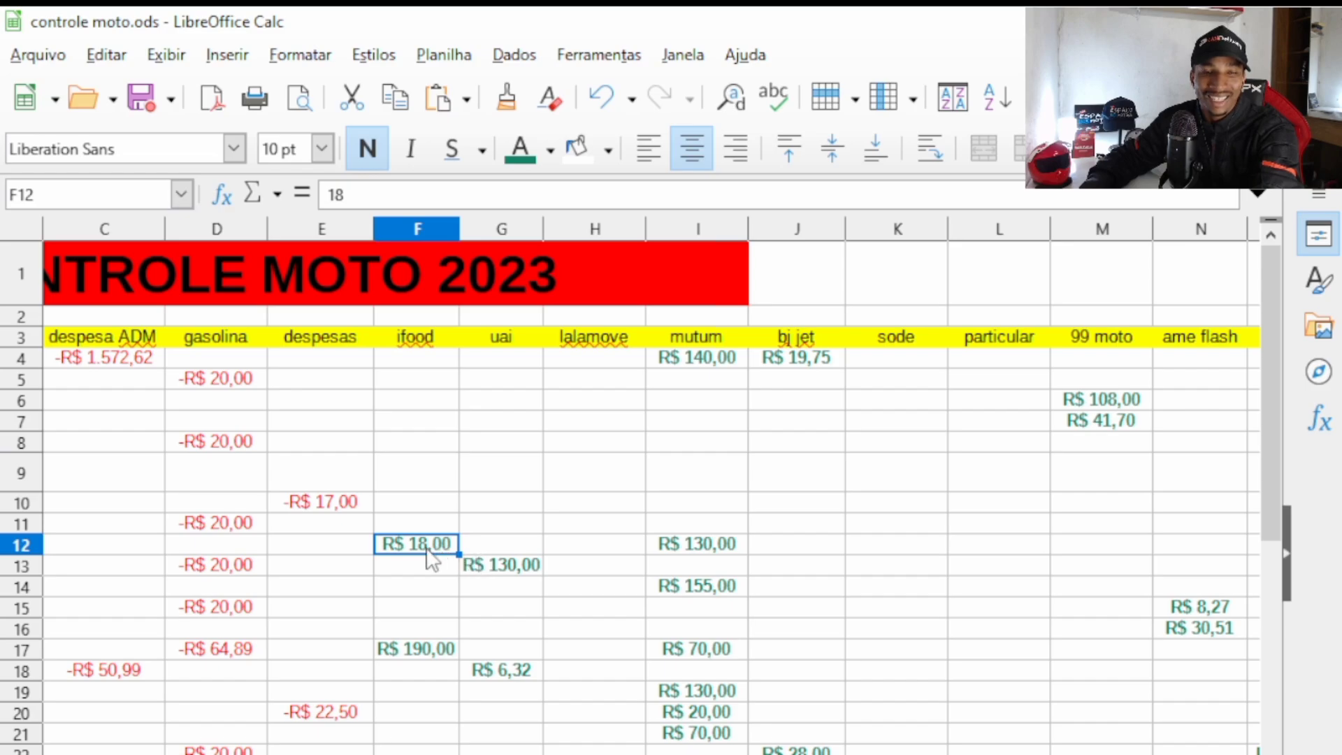
Compare the ifood entry in row 12 with the neighbouring cells and the rows above it.
key(Right)
key(Right)
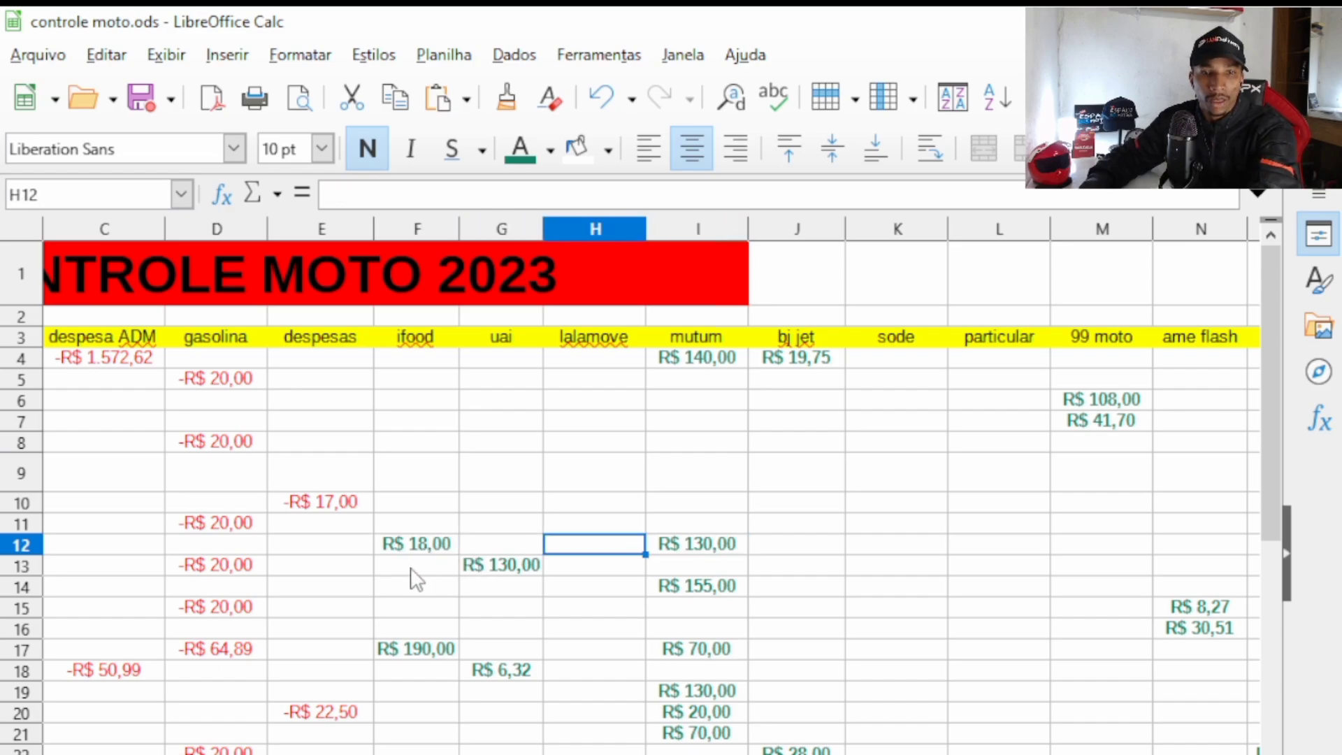
key(Left)
key(Left)
key(Up)
key(Up)
key(Up)
key(Up)
key(Up)
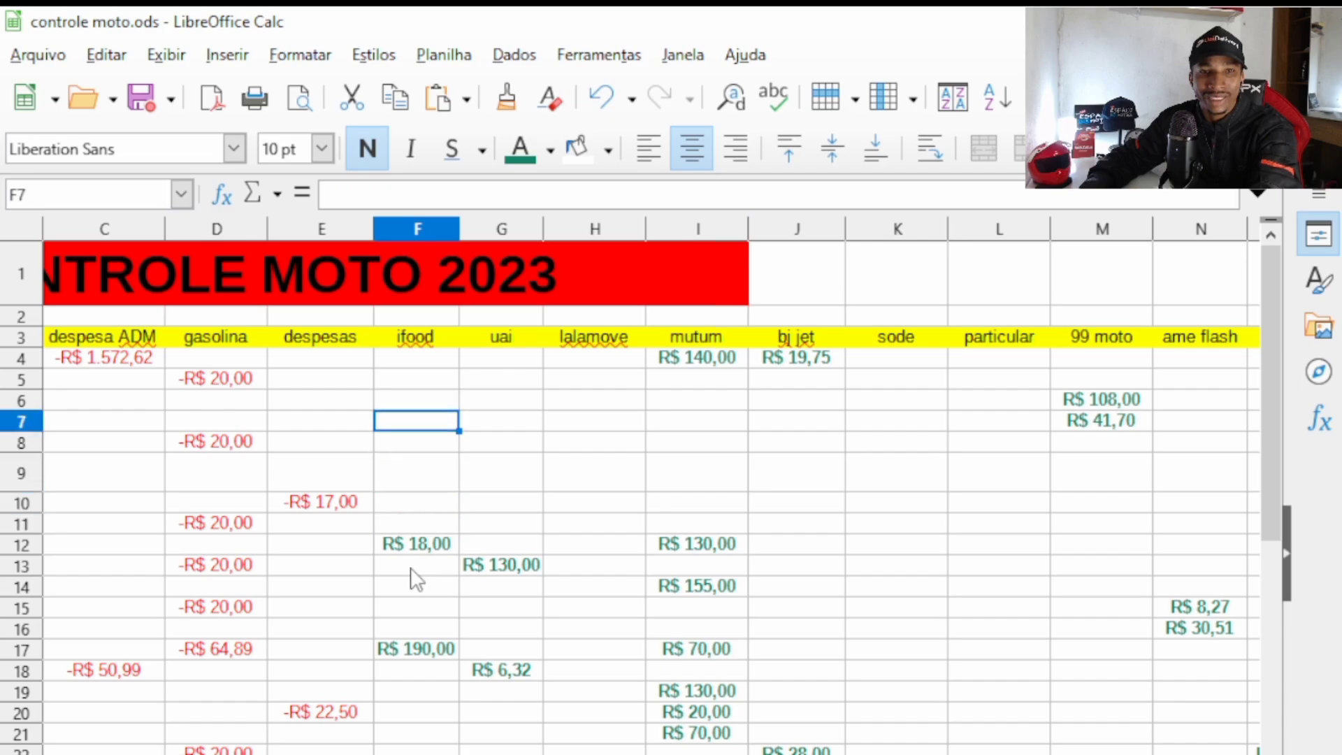
key(Up)
key(Up)
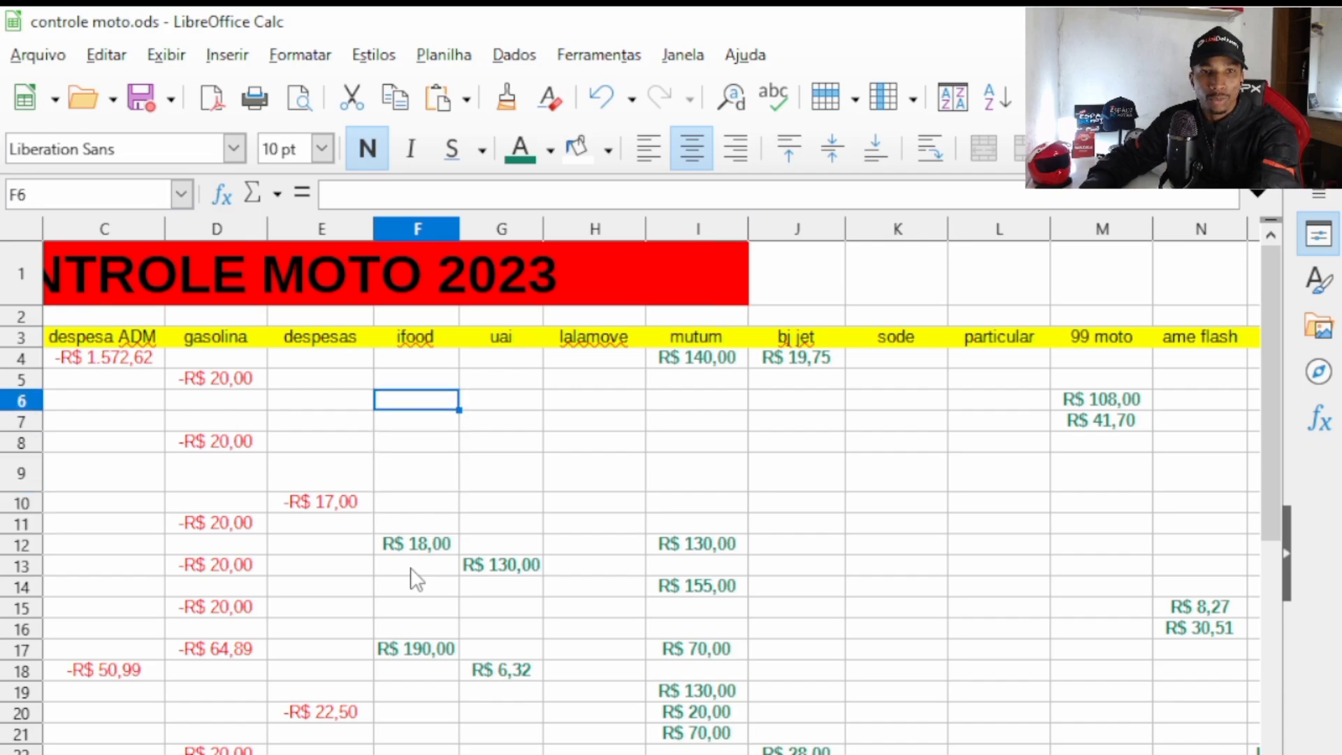
key(Down)
key(Down)
key(Down)
key(Down)
key(Down)
key(Down)
key(Down)
key(Down)
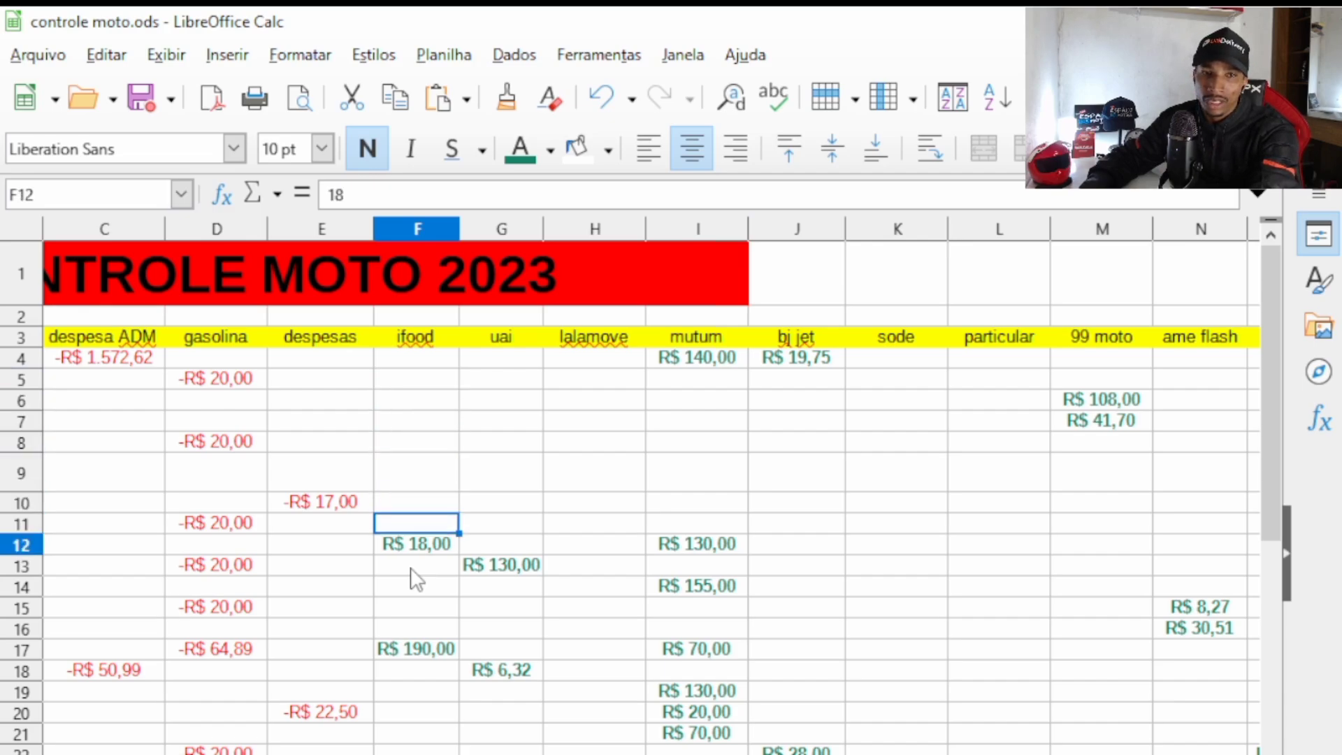
key(Up)
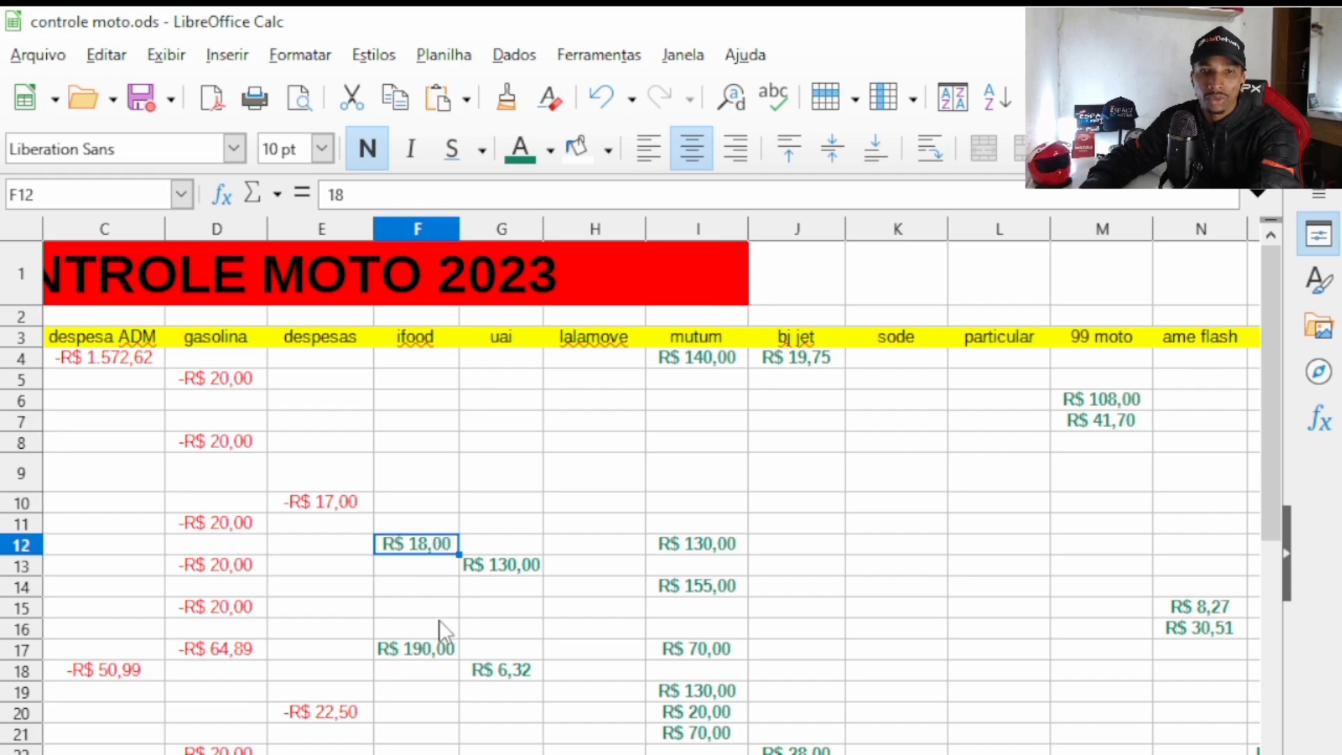
Check the date in the data column for the ifood income in row 12.
key(Left)
key(Left)
key(Left)
key(Left)
key(Left)
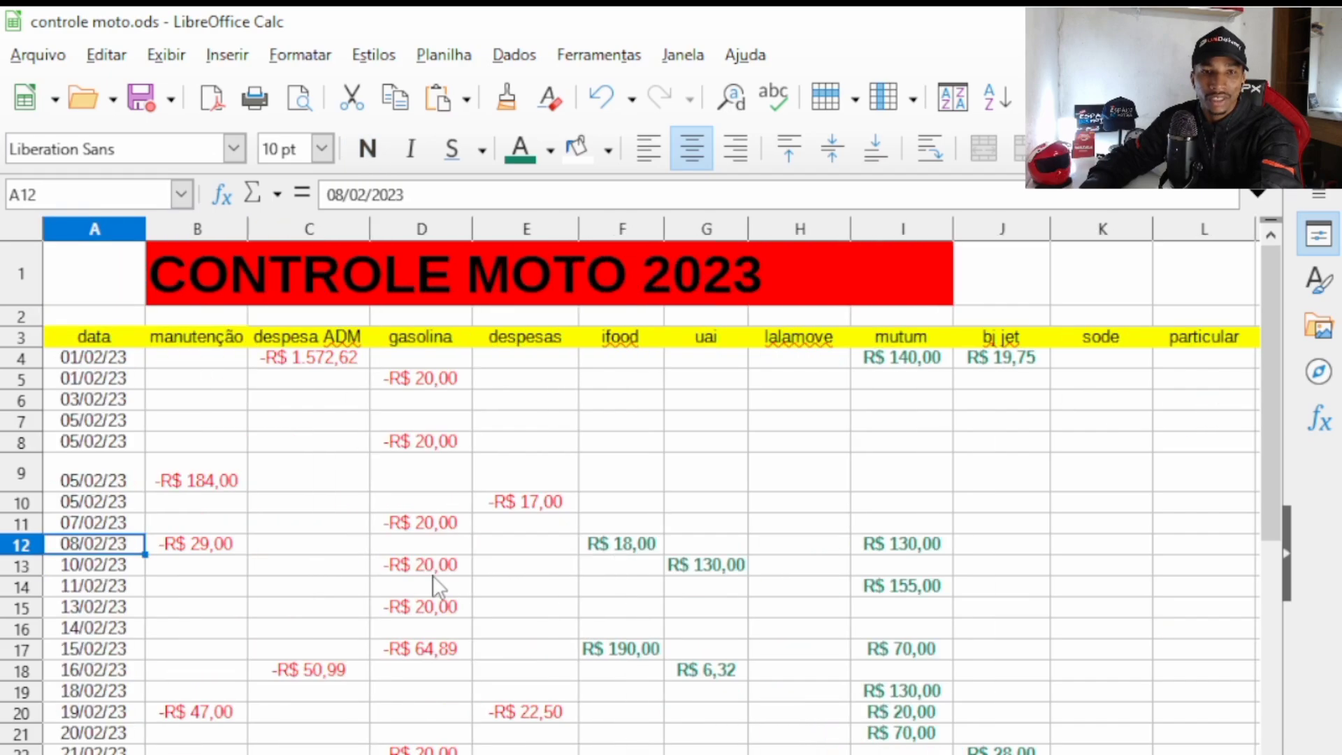
key(Right)
key(Right)
key(Right)
key(Right)
key(Right)
key(Right)
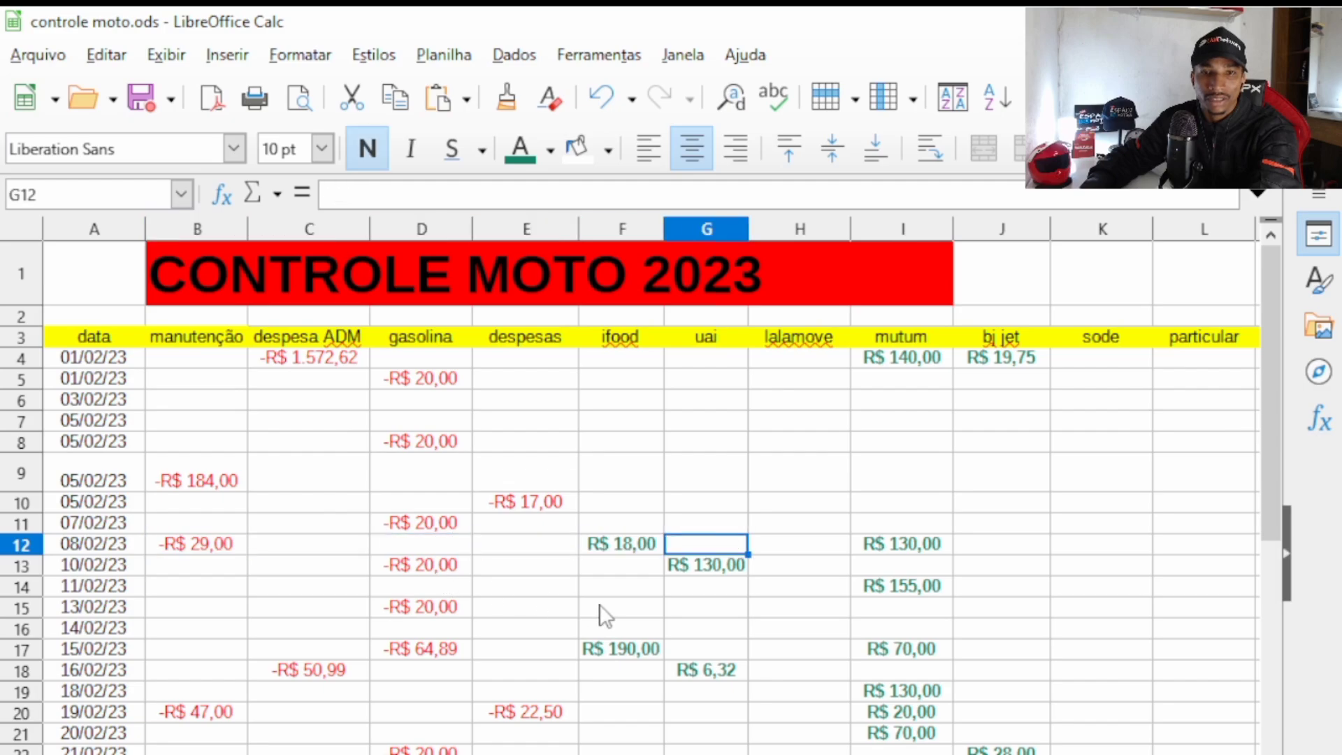
key(Left)
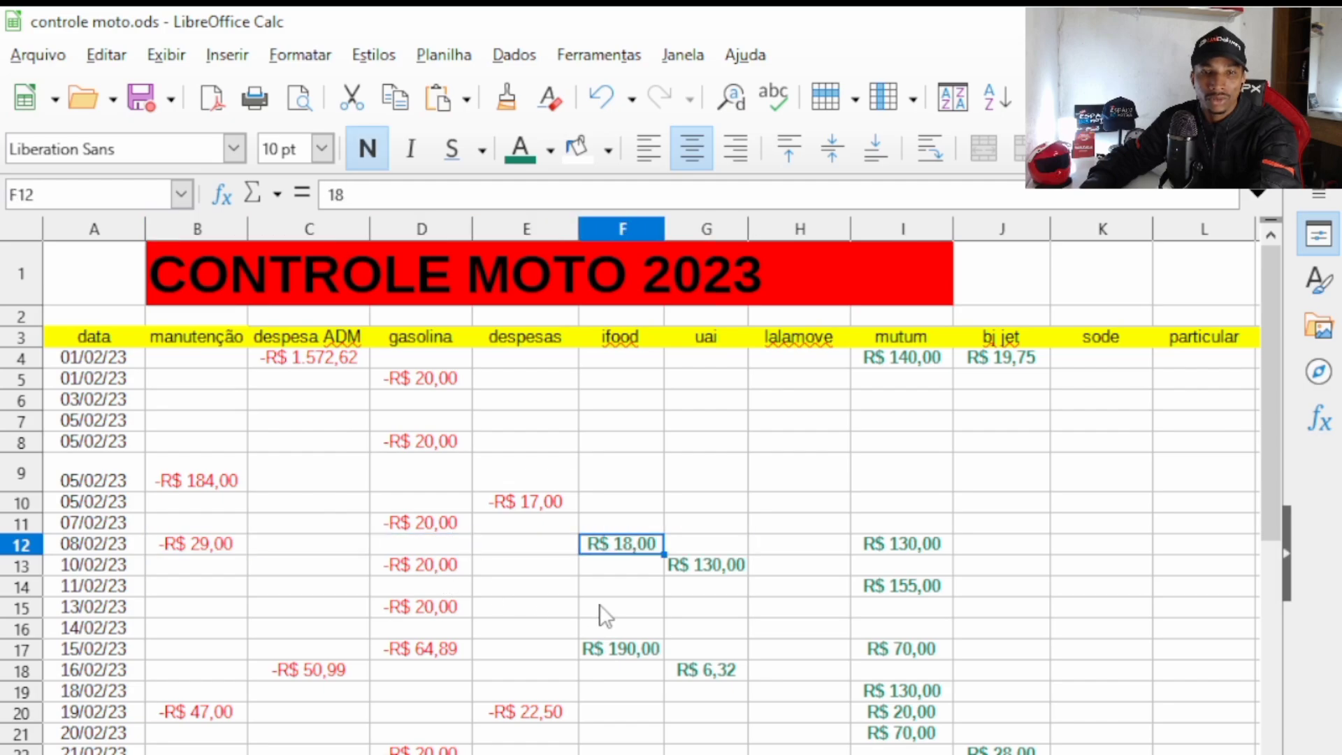
Examine the further ifood income entries from row 12 down to row 28.
key(Down)
key(Down)
key(Down)
key(Down)
key(Down)
key(Down)
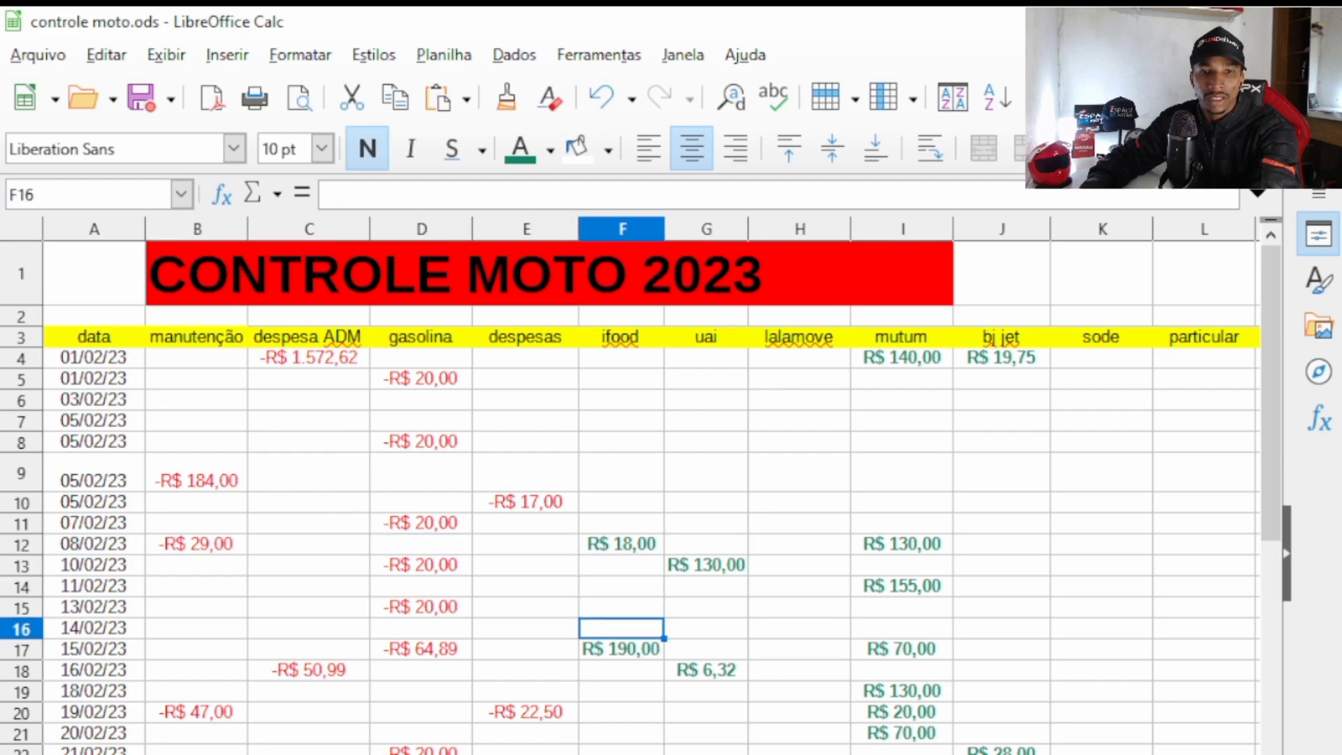
key(Up)
key(Down)
key(Down)
key(Down)
key(Down)
key(Down)
key(Down)
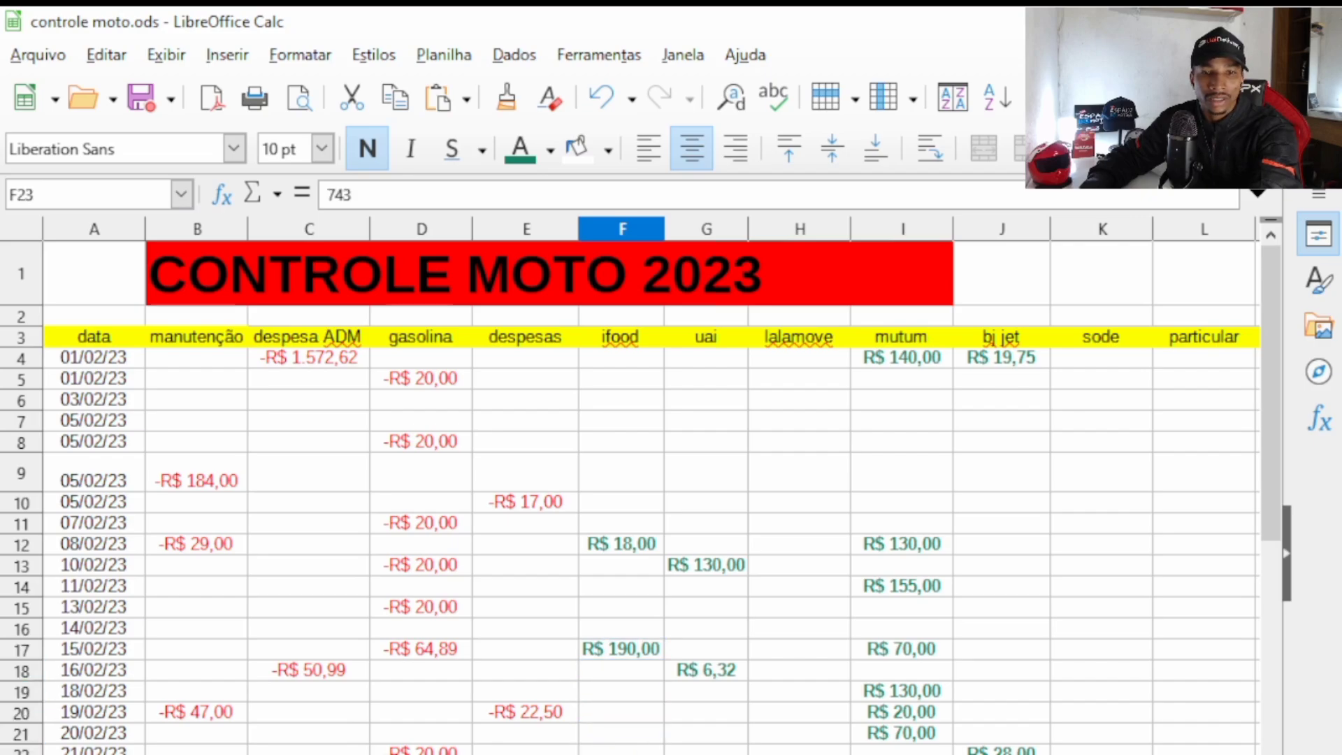
key(Down)
key(Down)
key(Down)
key(Down)
key(Down)
key(Down)
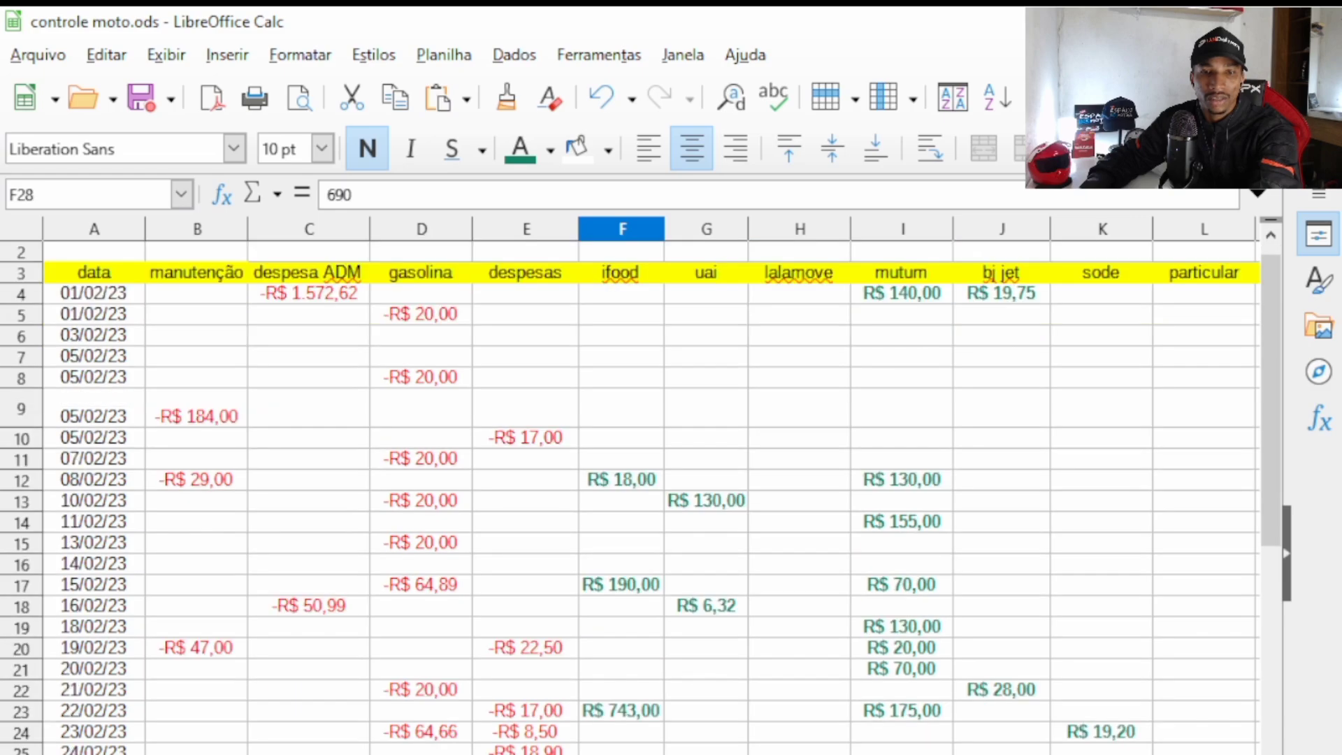
Trace the ifood income column back up from row 28 to the first February rows.
key(Up)
key(Up)
key(Up)
key(Up)
key(Up)
key(Up)
key(Up)
key(Up)
key(Up)
key(Up)
key(Up)
key(Up)
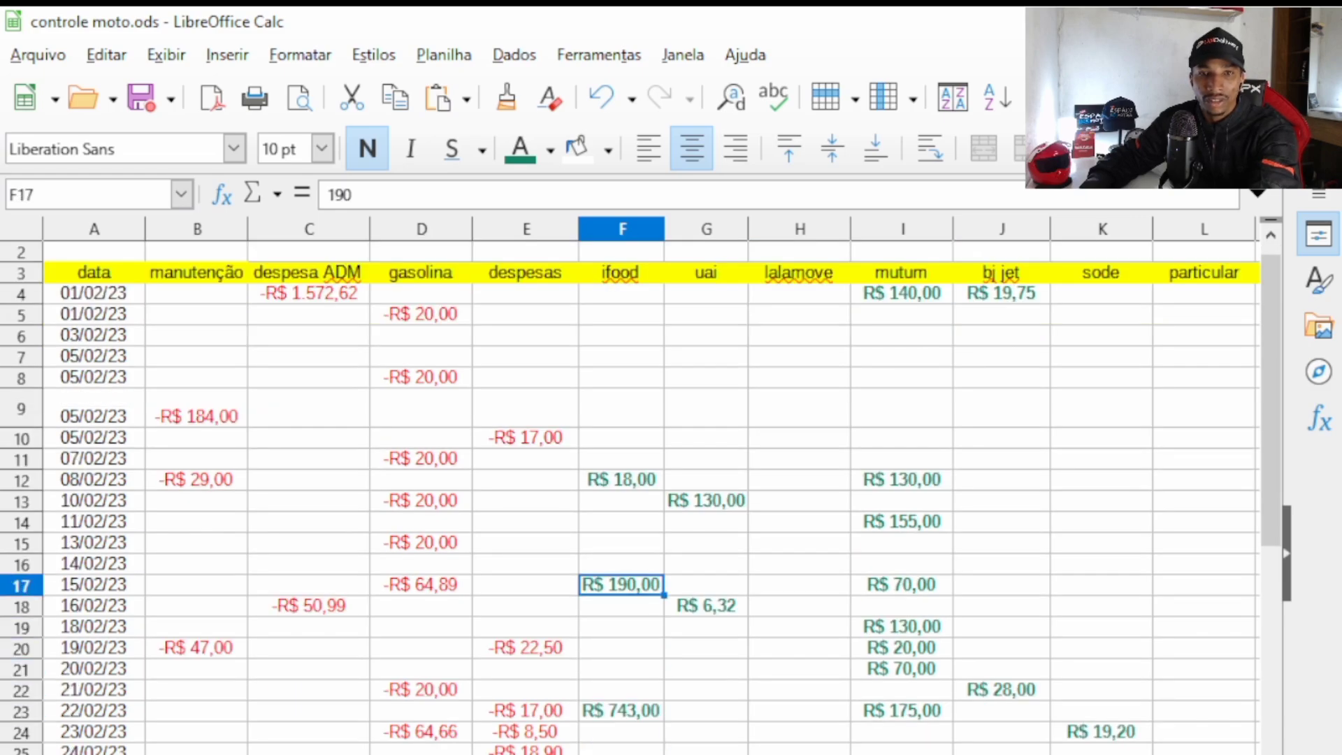
key(Up)
key(Up)
key(Up)
key(Up)
key(Up)
key(Up)
key(Up)
key(Up)
key(Up)
key(Up)
key(Up)
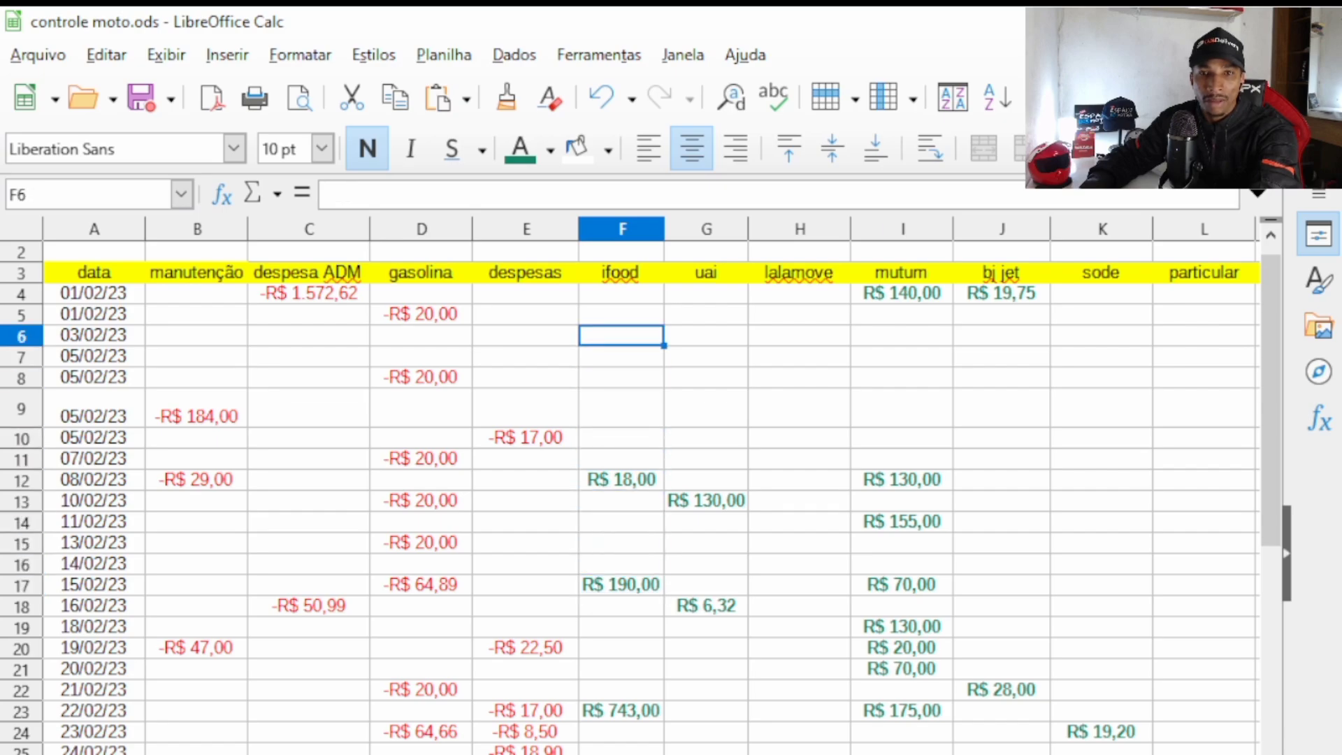
Examine the income entries in the uai column at rows 13 and 18.
key(Right)
key(Down)
key(Down)
key(Down)
key(Down)
key(Down)
key(Down)
key(Down)
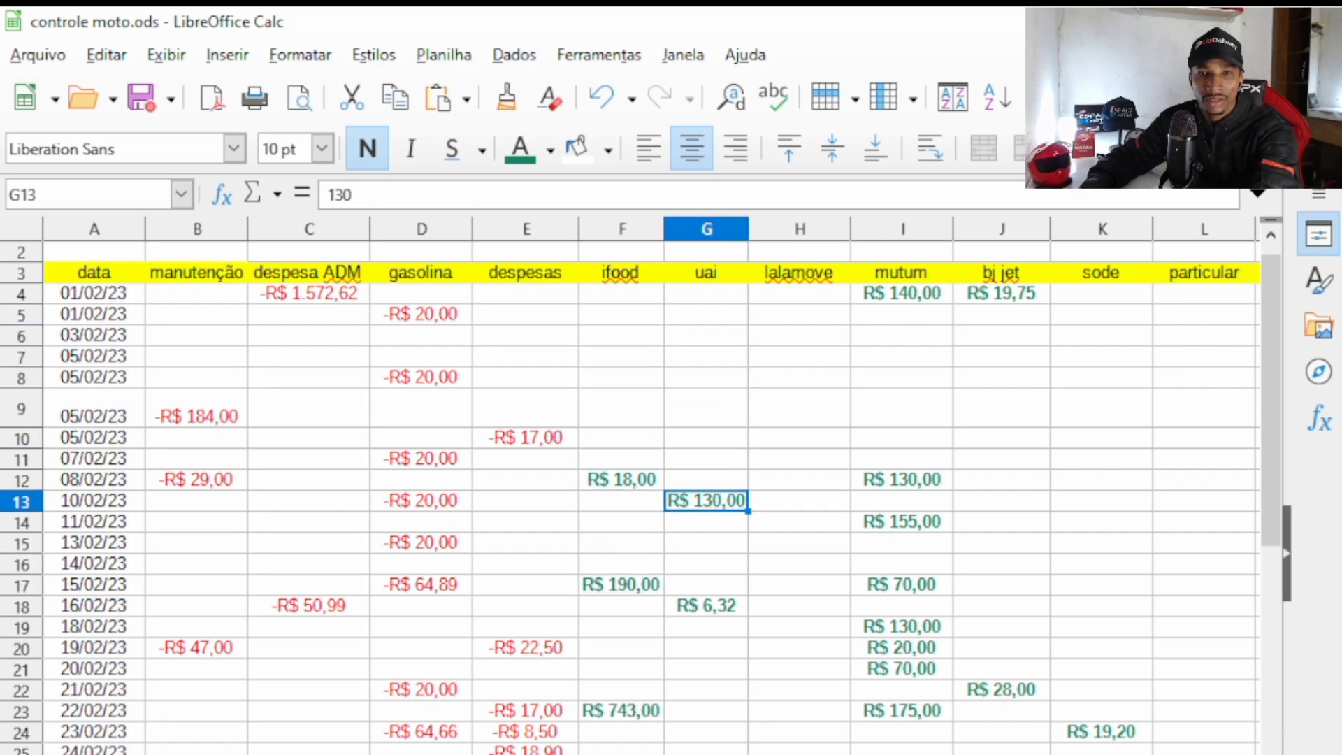
key(Down)
key(Down)
key(Down)
key(Down)
key(Down)
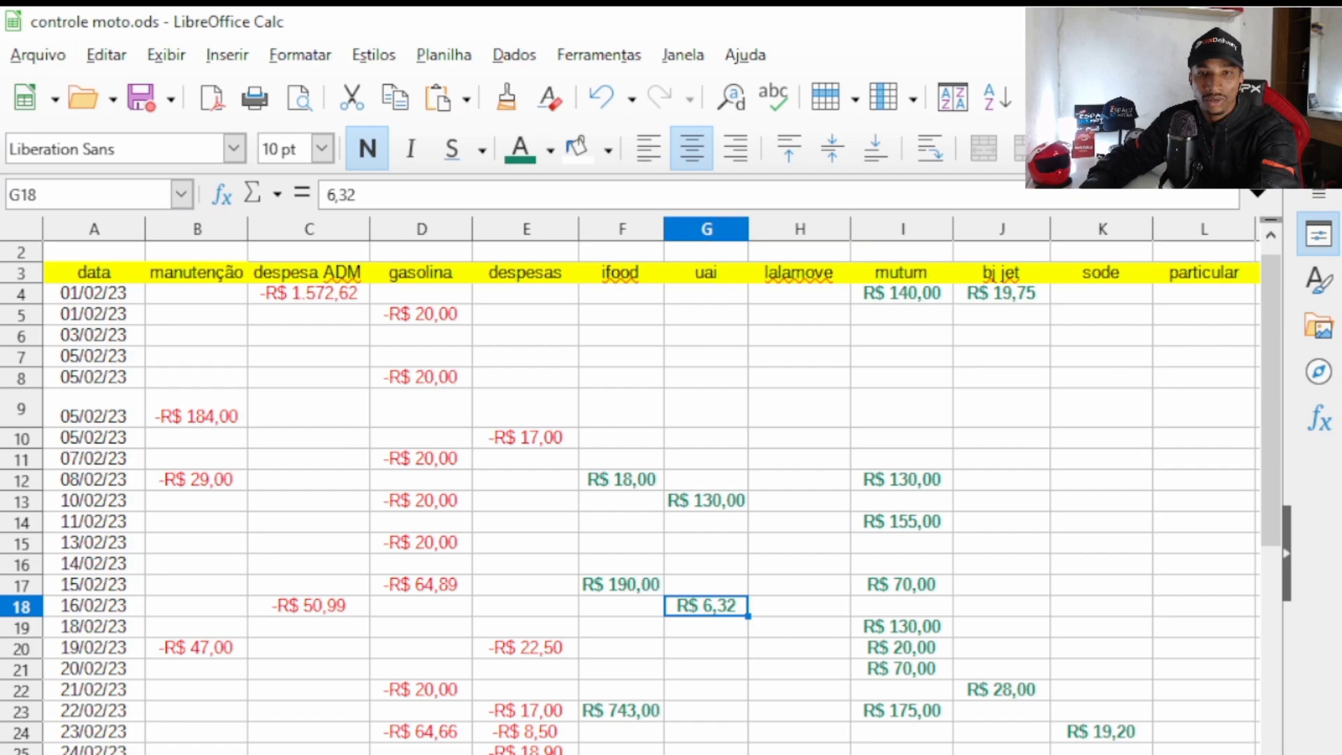
Scan the lalamove column through its upper rows and down to its income entry in row 28.
key(Right)
key(Up)
key(Up)
key(Up)
key(Up)
key(Up)
key(Up)
key(Up)
key(Up)
key(Up)
key(Up)
key(Up)
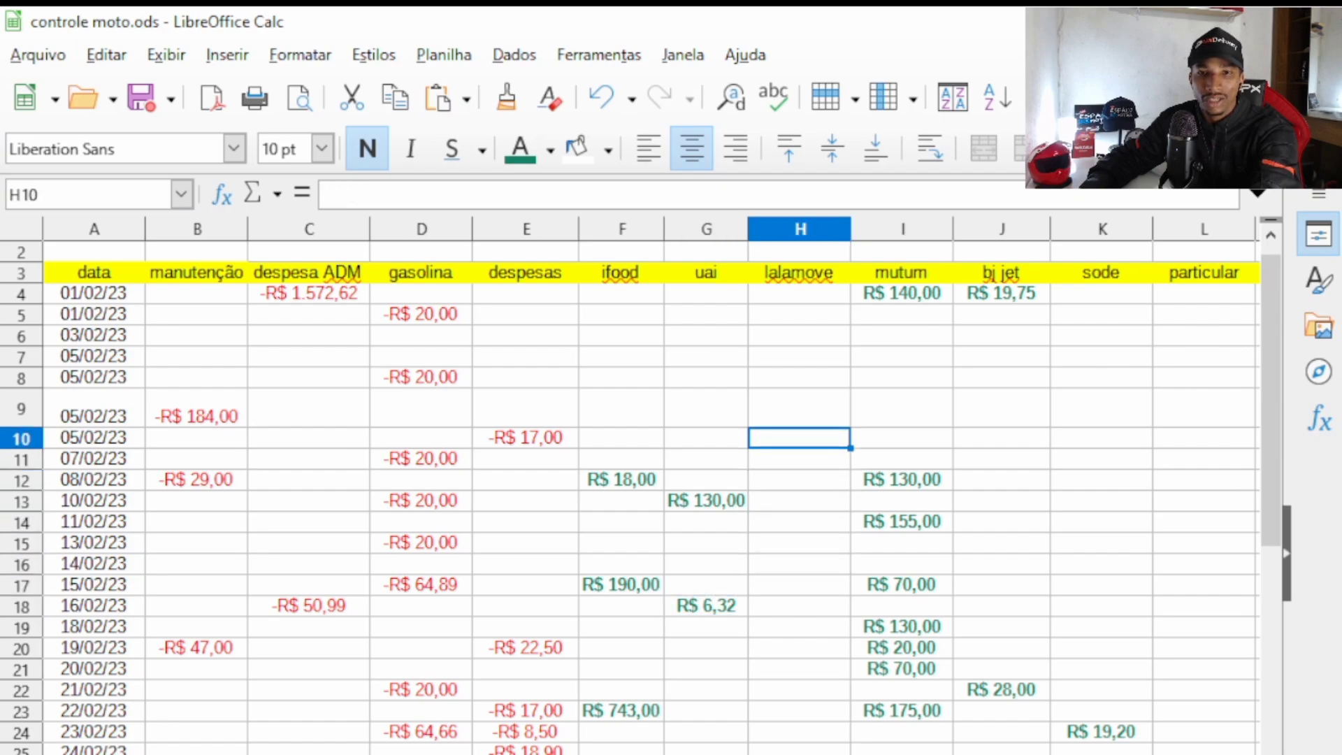
key(Down)
key(Down)
key(Down)
key(Down)
key(Down)
key(Down)
key(Down)
key(Down)
key(Down)
key(Down)
key(Down)
key(Down)
key(Down)
key(Down)
key(Down)
key(Down)
key(Down)
key(Down)
key(Down)
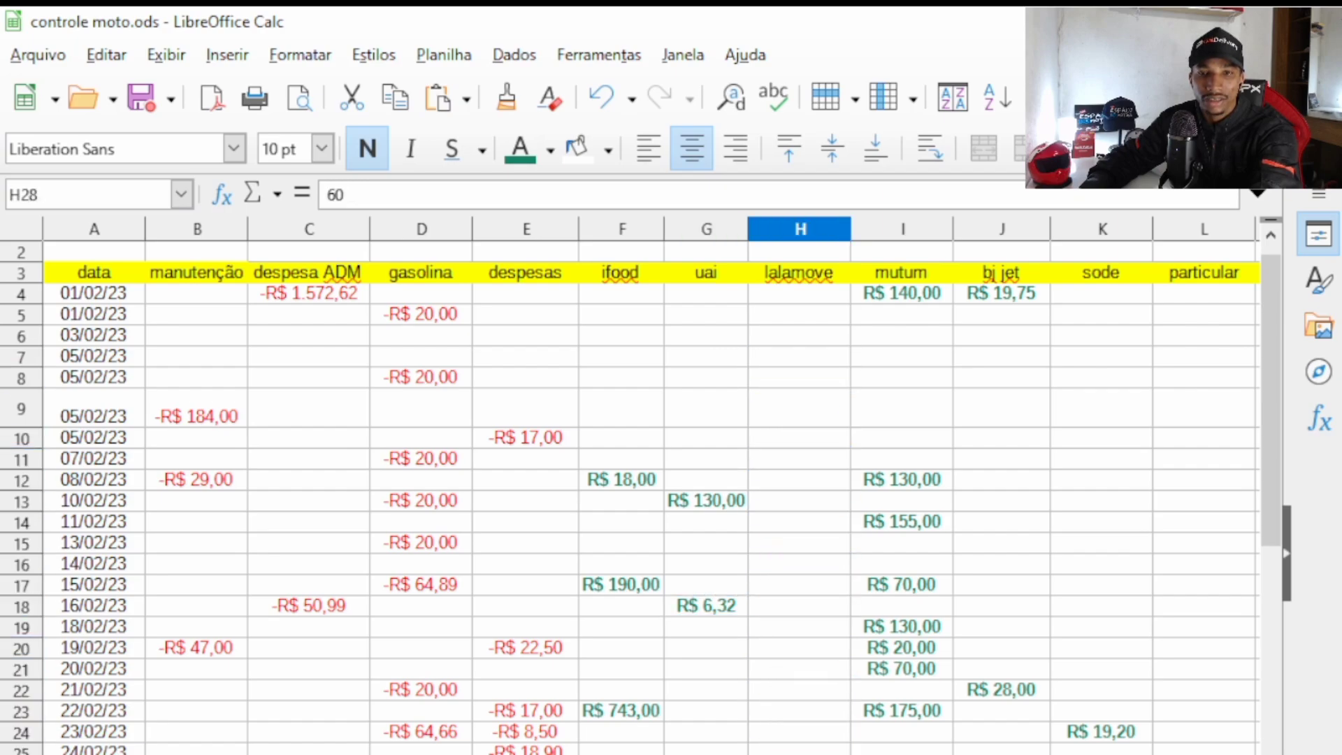
key(Down)
key(Down)
key(Down)
key(Down)
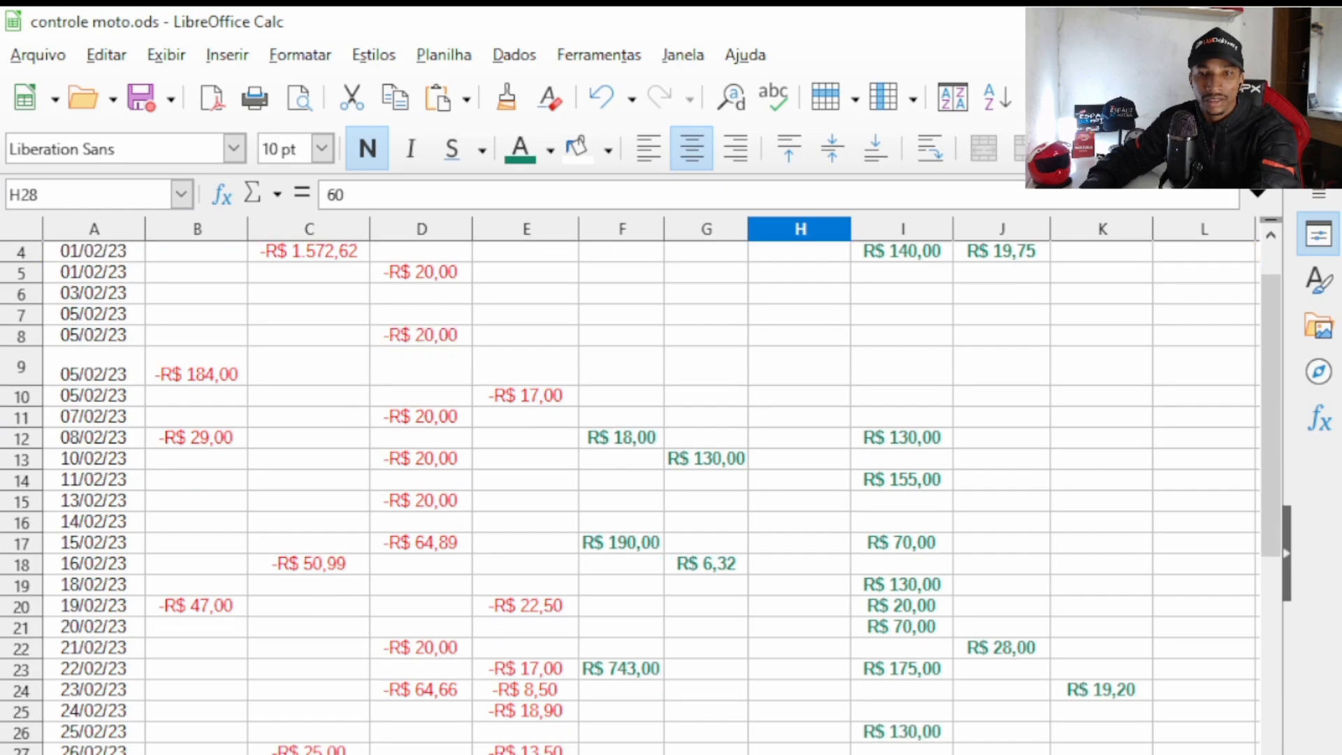
Trace the lalamove column from row 28 back up to its header.
key(Up)
key(Up)
key(Up)
key(Up)
key(Up)
key(Up)
key(Up)
key(Up)
key(Up)
key(Up)
key(Up)
key(Up)
key(Up)
key(Up)
key(Up)
key(Up)
key(Up)
key(Up)
key(Up)
key(Up)
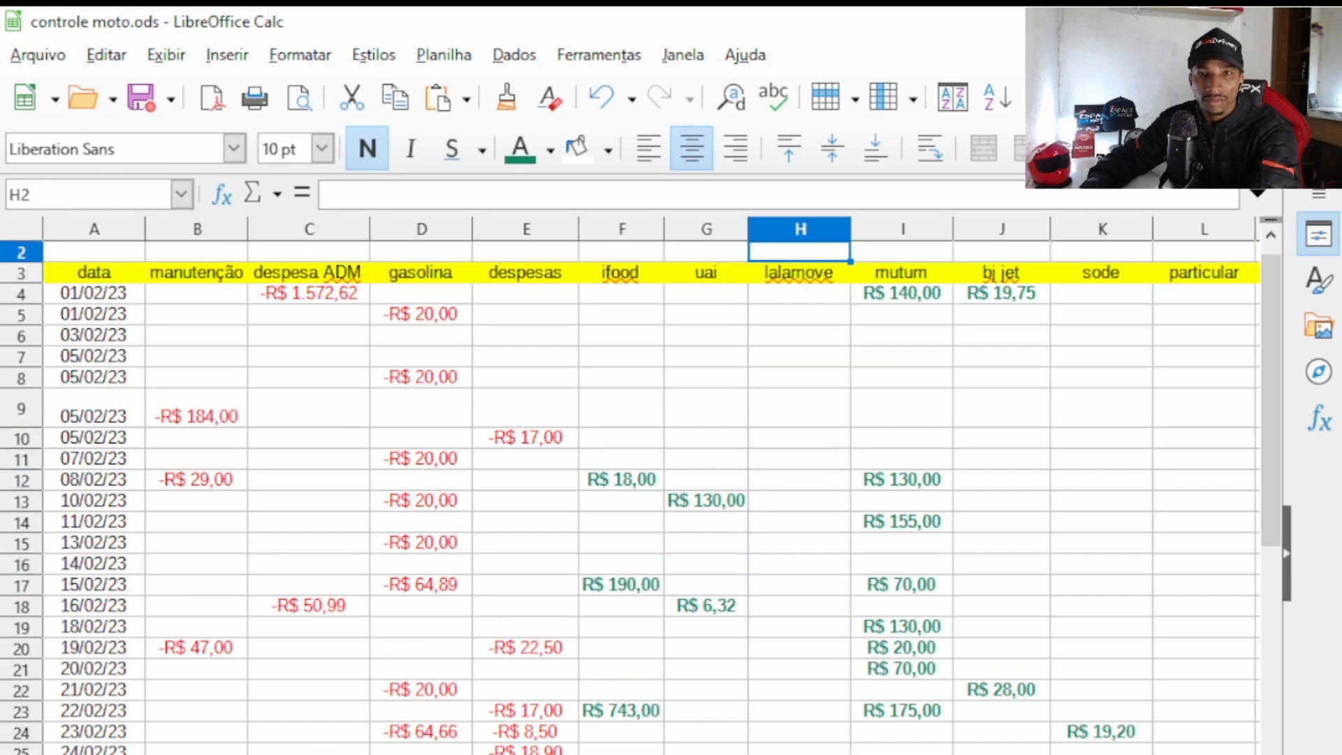
Follow the lalamove column down to row 28 again and compare its entry with the neighbouring ifood and uai cells.
key(Down)
key(Down)
key(Down)
key(Down)
key(Down)
key(Down)
key(Down)
key(Down)
key(Down)
key(Down)
key(Down)
key(Down)
key(Down)
key(Down)
key(Down)
key(Down)
key(Down)
key(Down)
key(Down)
key(Down)
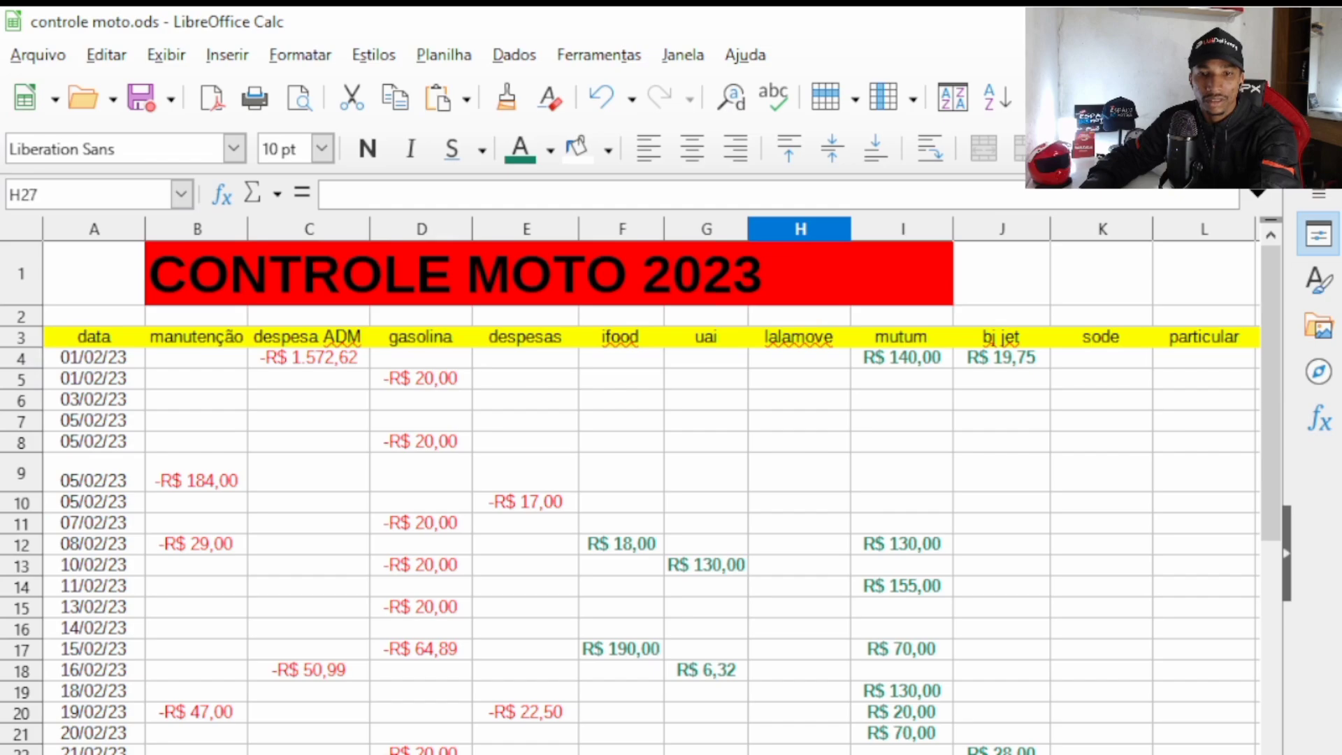
key(Down)
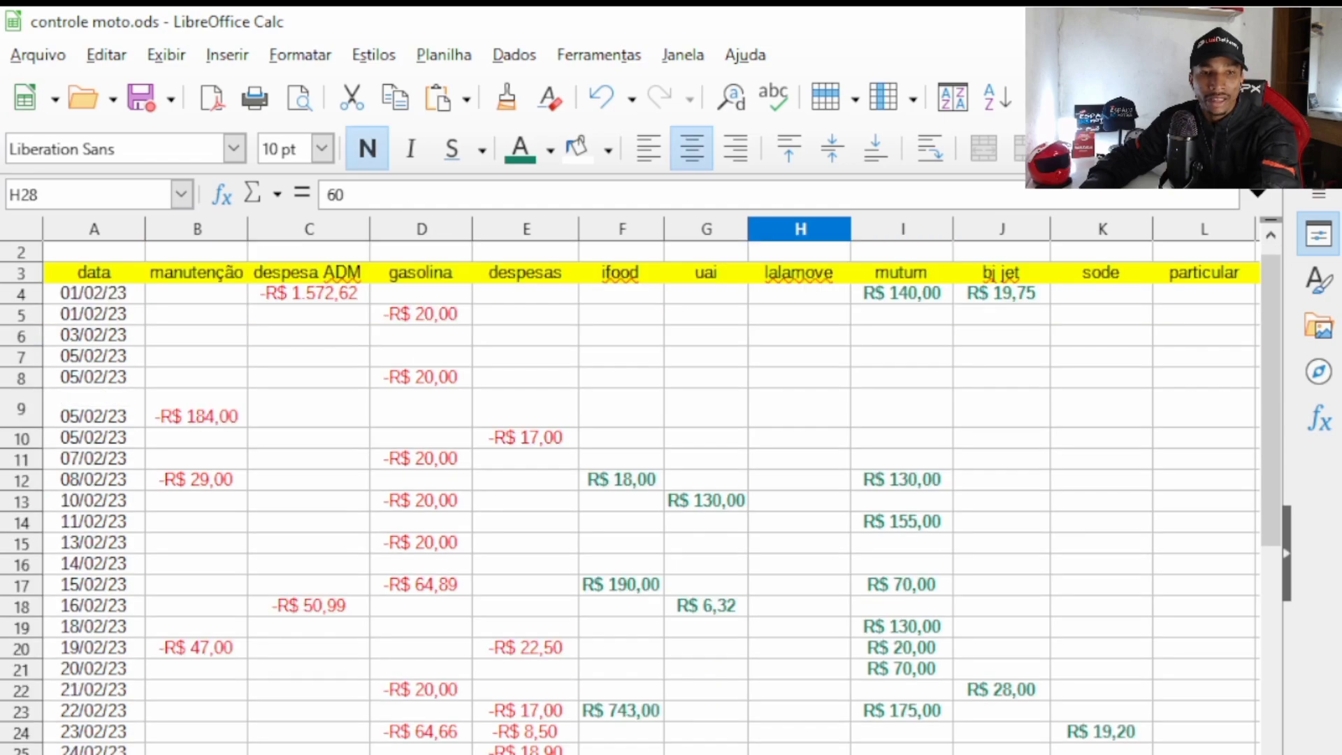
key(Left)
key(Left)
key(Right)
key(Right)
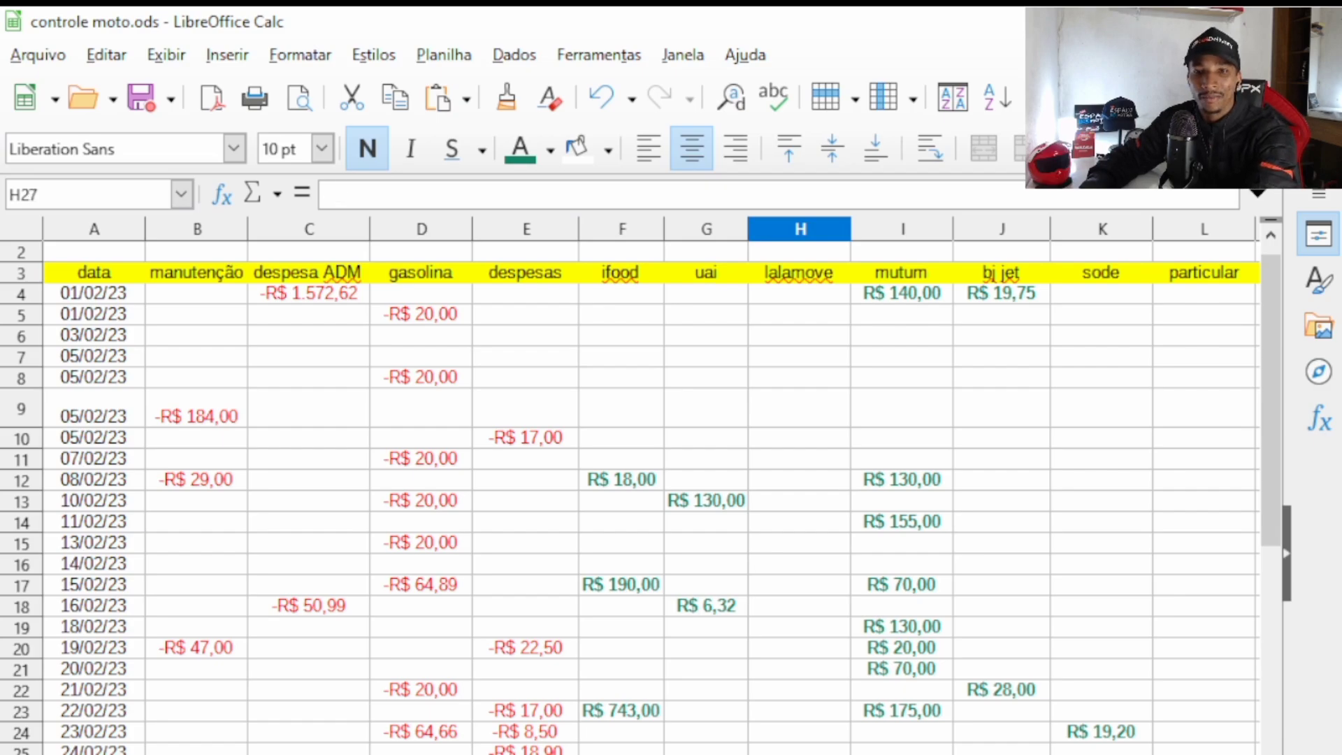
Trace the mutum column from the last February rows up to its header and the sheet title.
key(Right)
key(Up)
key(Up)
key(Up)
key(Up)
key(Up)
key(Up)
key(Up)
key(Up)
key(Up)
key(Up)
key(Up)
key(Up)
key(Up)
key(Up)
key(Up)
key(Up)
key(Up)
key(Up)
key(Up)
key(Up)
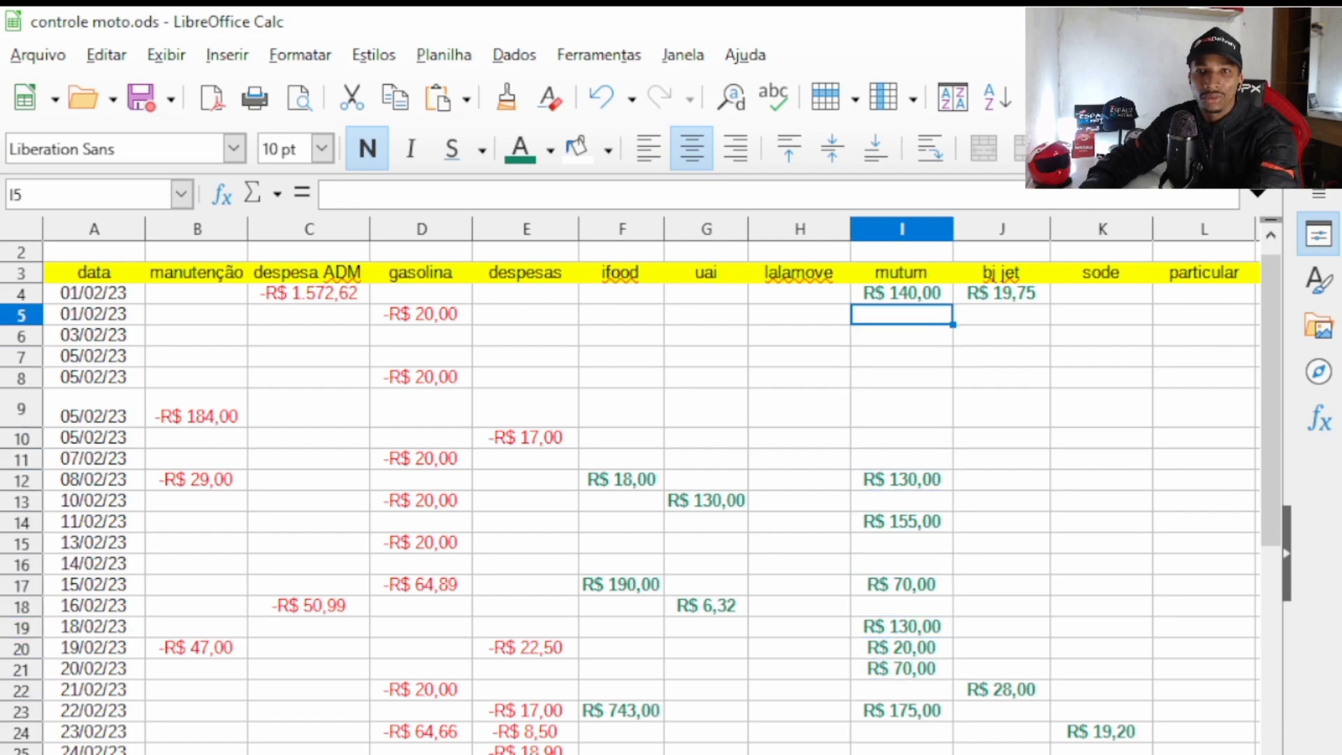
key(Up)
key(Up)
key(Up)
key(Up)
Follow the mutum column from its first rows down to the 11/02/23 income entry in row 14.
key(Down)
key(Down)
key(Down)
key(Down)
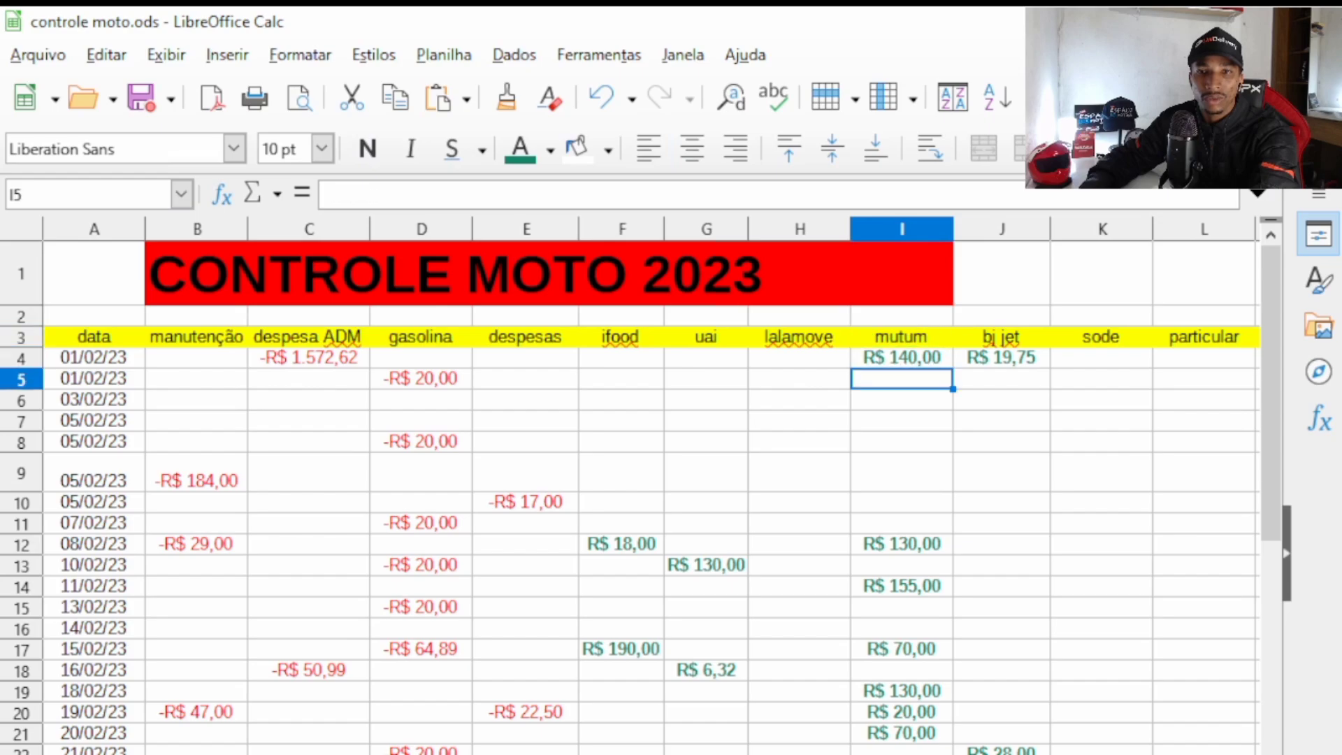
key(ctrl+Down)
key(Down)
key(Down)
key(Up)
key(Up)
key(Down)
key(Down)
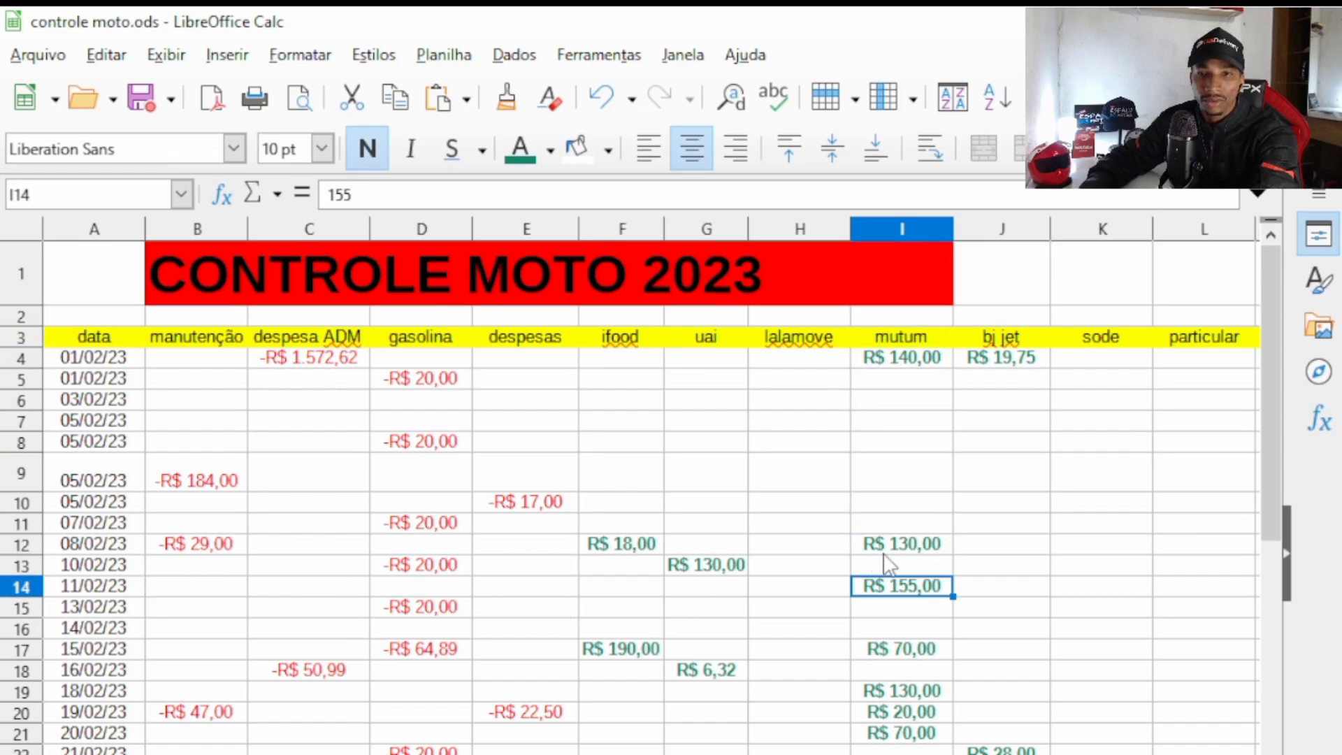
Continue down the mutum column from row 14 through the late-February income entries to row 29.
key(Down)
key(Down)
key(Down)
key(Down)
key(Down)
key(Down)
key(Down)
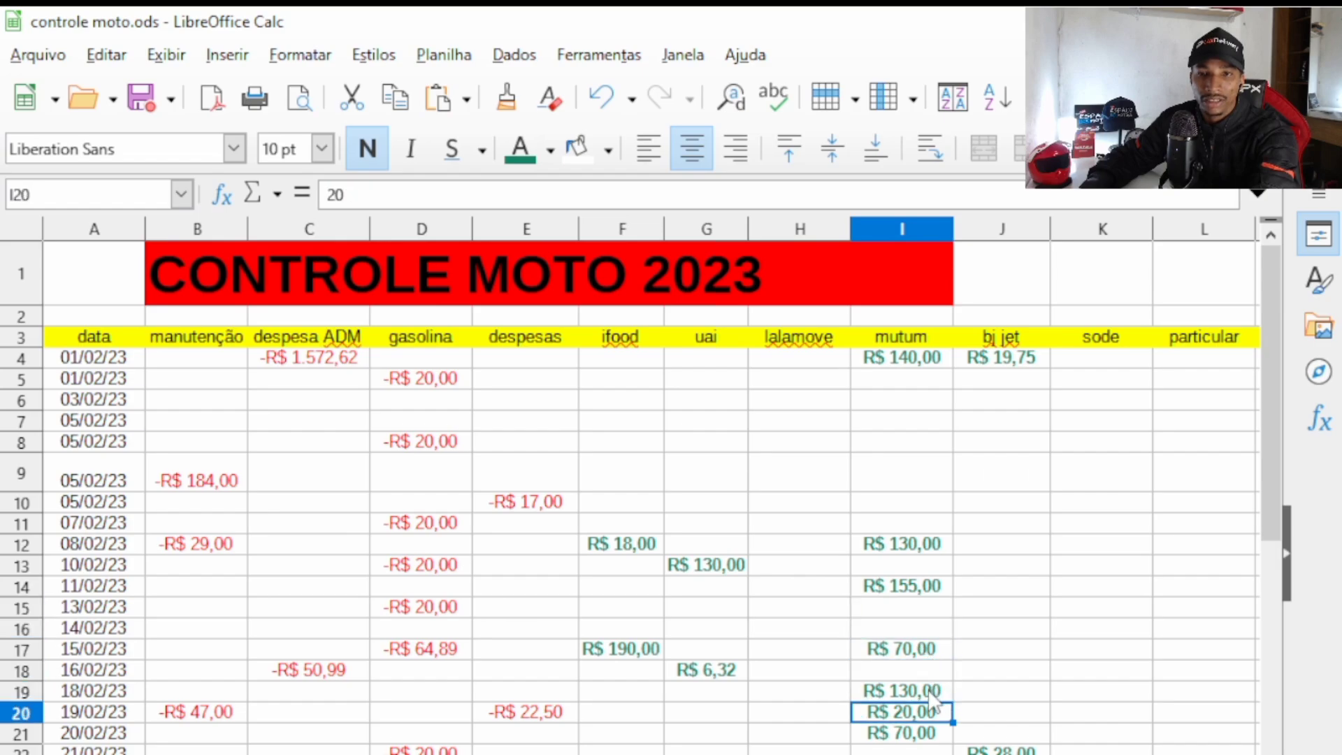
key(Down)
key(Down)
key(Down)
key(Down)
key(Down)
key(Down)
key(Down)
Trace the bj jet column from row 29 up to its header in row 3.
key(Right)
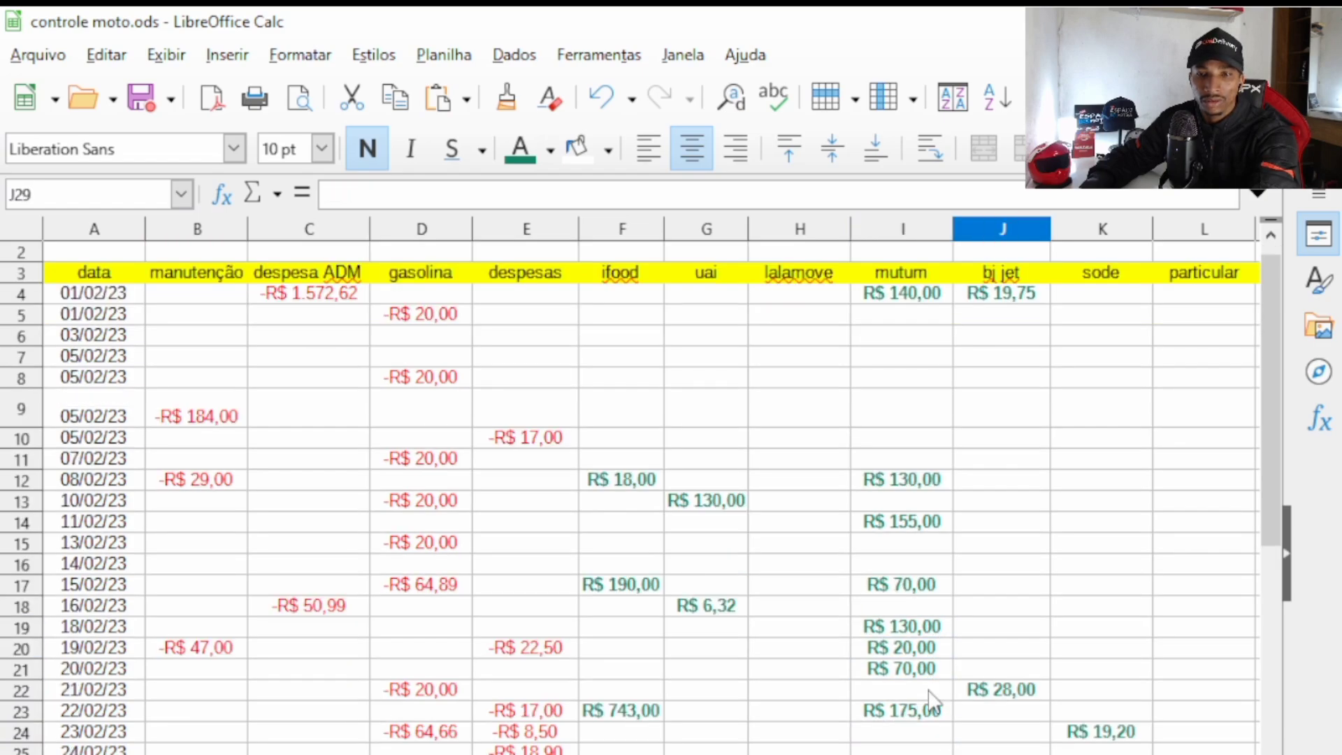
key(Up)
key(Up)
key(Up)
key(Up)
key(Up)
key(Up)
key(Up)
key(Up)
key(Up)
key(Up)
key(Up)
key(Up)
key(Up)
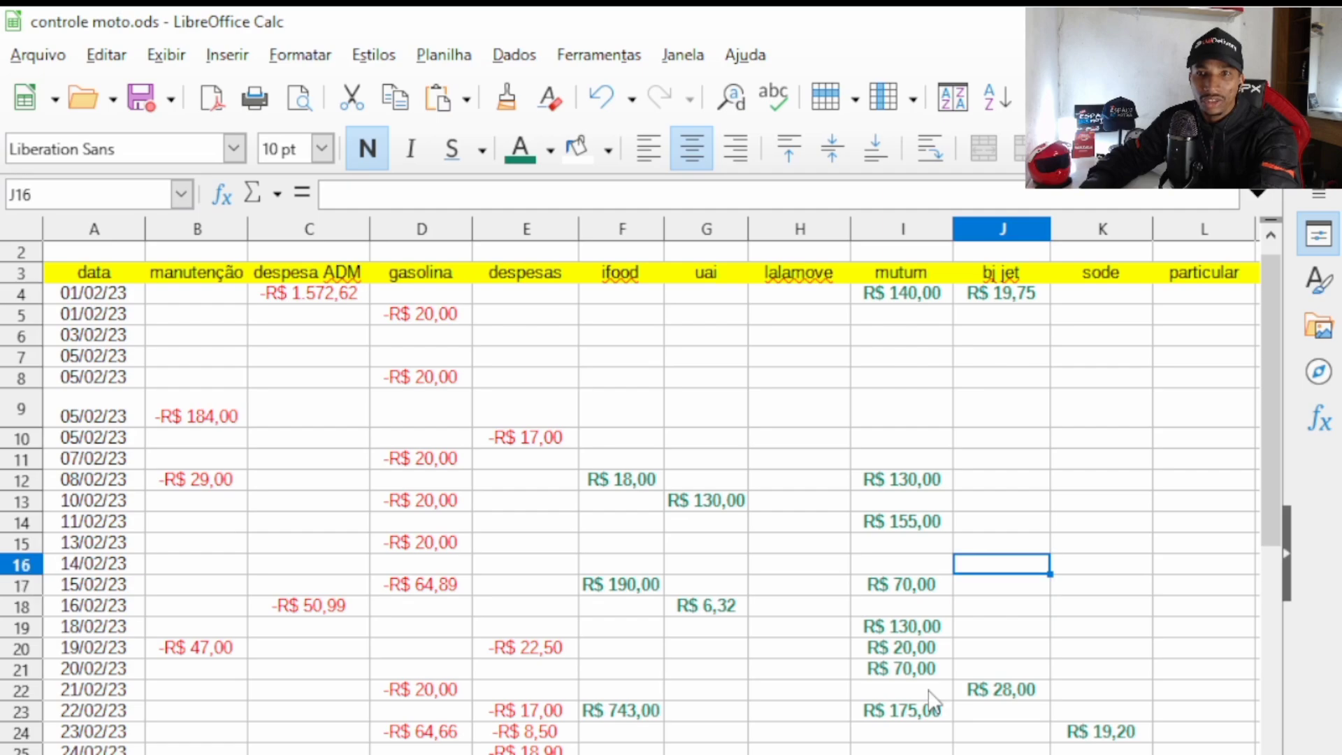
key(Up)
key(Up)
key(Up)
key(Up)
key(Up)
key(Up)
key(Up)
key(Up)
key(Up)
key(Up)
key(Up)
key(Up)
key(Up)
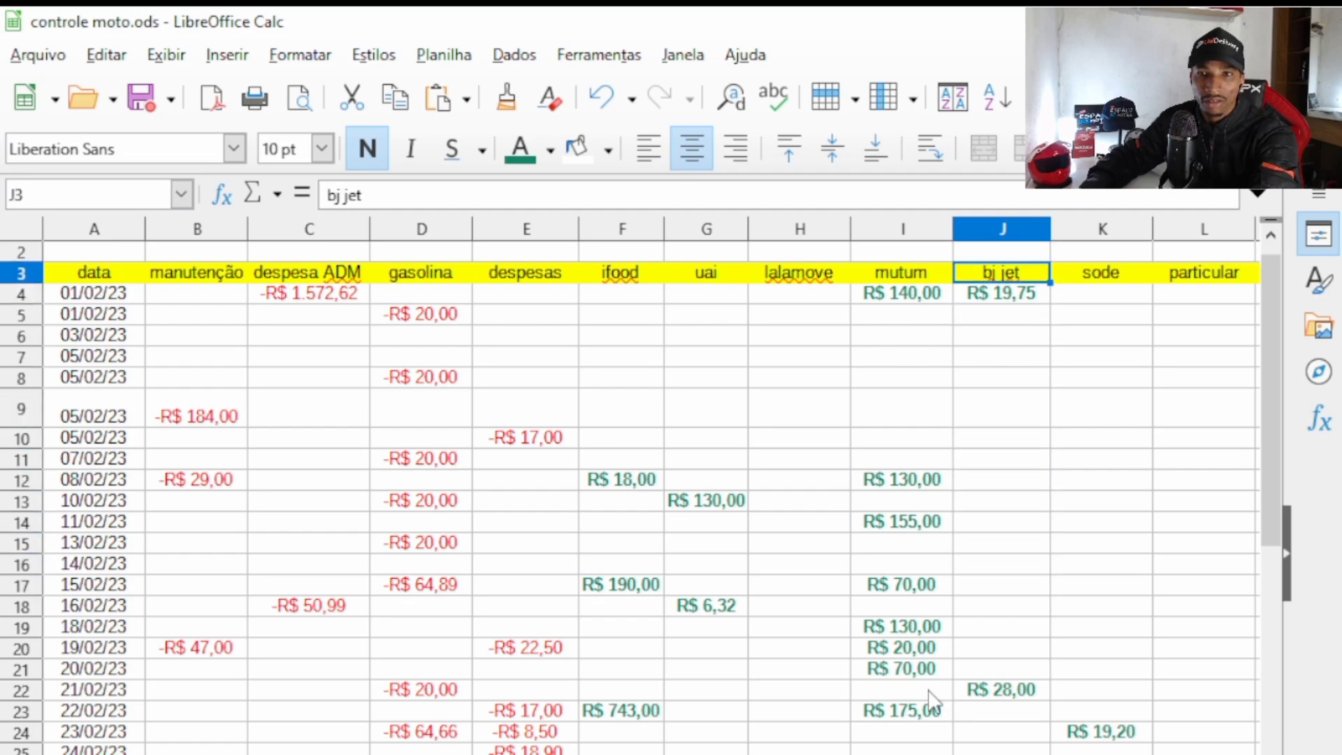
Scan the upper rows of the bj jet column beneath its header, down to about row 12.
key(Down)
key(Down)
key(Down)
key(Down)
key(Down)
key(Down)
key(Down)
key(Down)
key(Down)
key(Down)
key(Up)
key(Up)
key(Up)
key(Up)
key(Up)
key(Up)
key(Up)
key(Up)
key(Up)
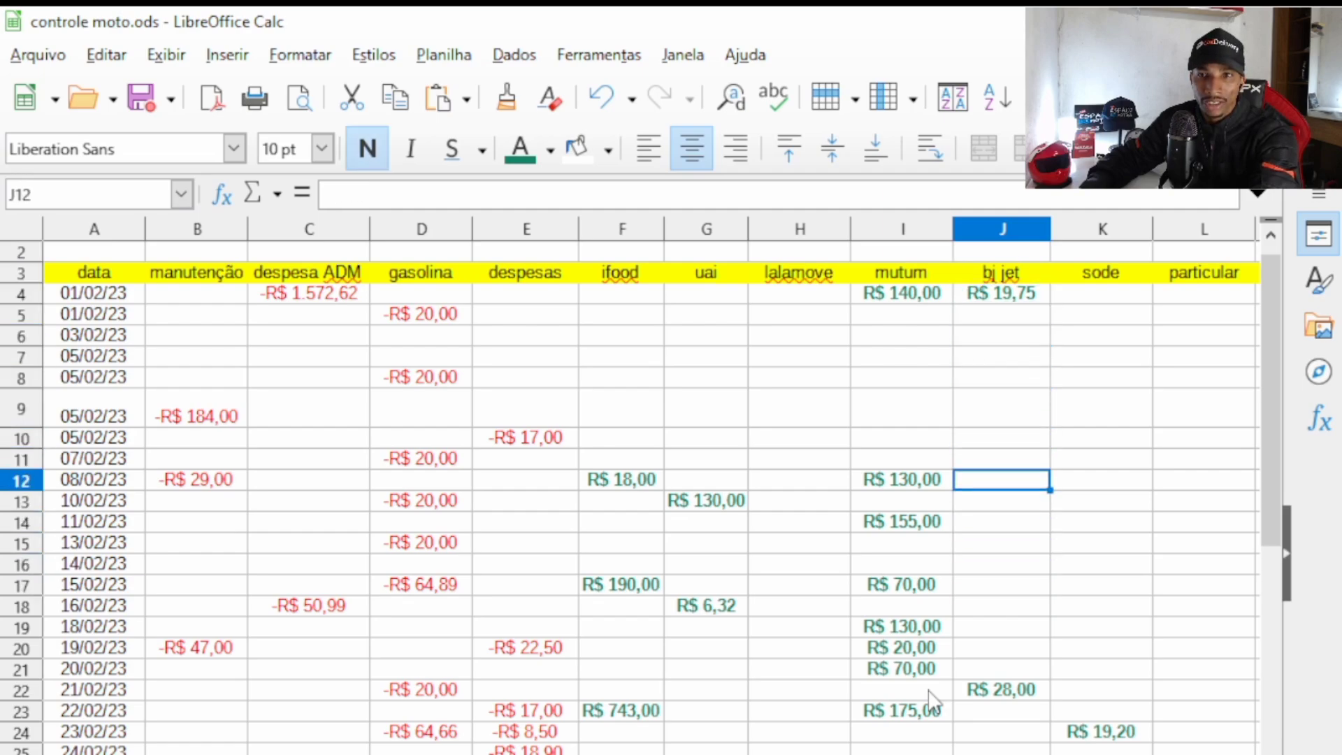
Check the bj jet column around row 14 and trace it back up to the sheet's title row.
key(Down)
key(Down)
key(Down)
key(Down)
key(Down)
key(Down)
key(Down)
key(Down)
key(Down)
key(Down)
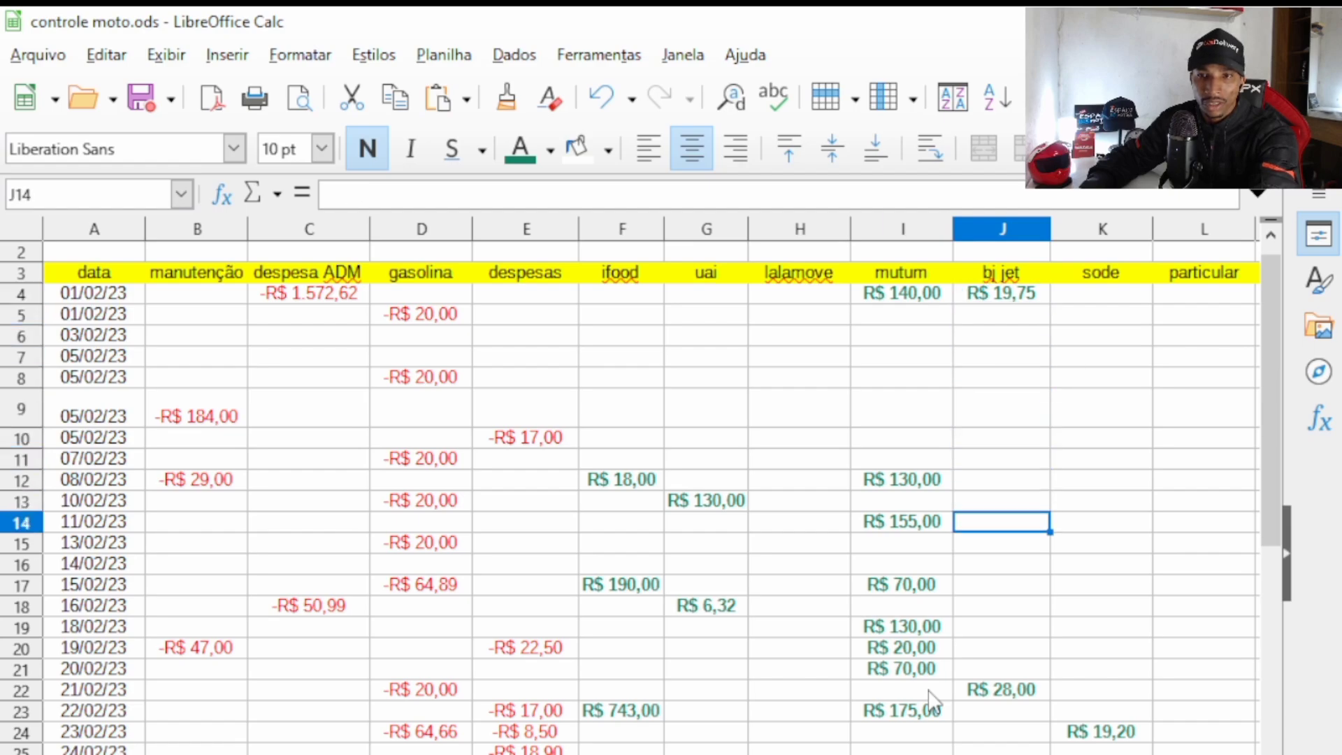
key(Up)
key(Up)
key(Up)
key(Up)
key(Up)
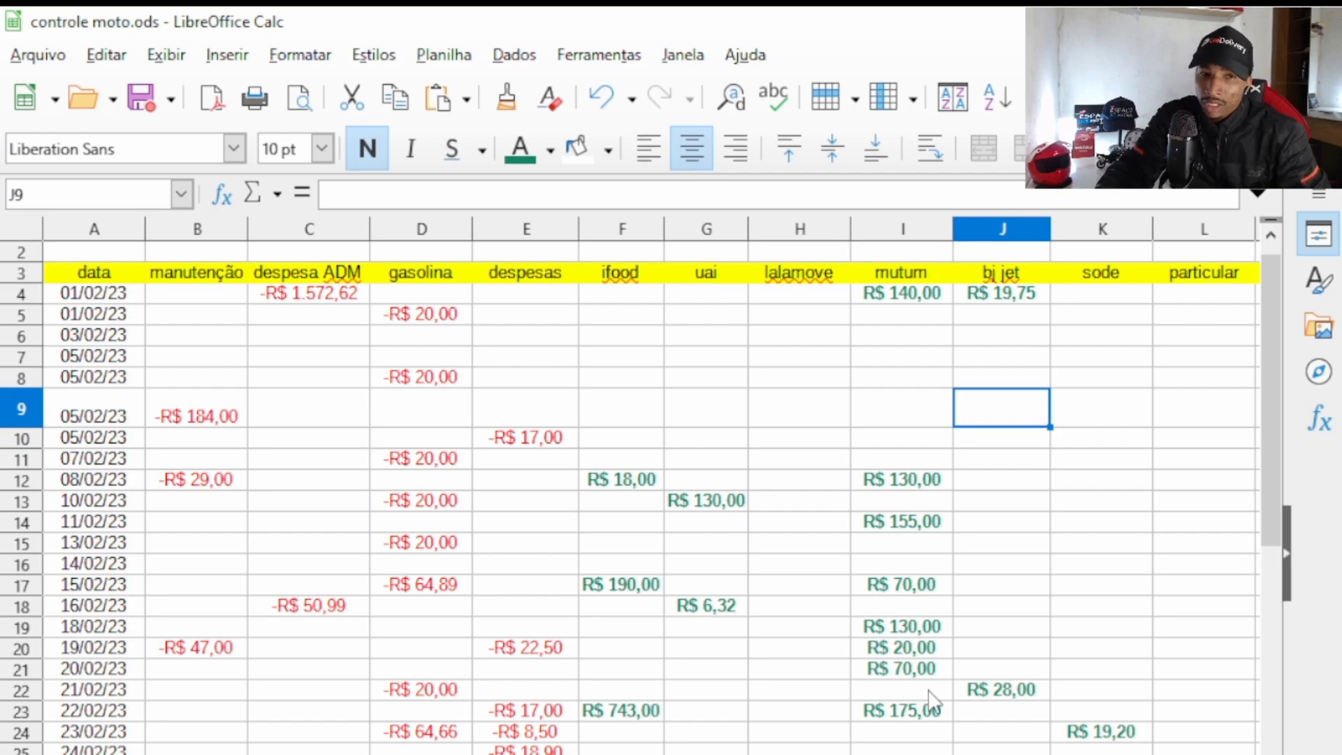
key(Up)
key(Up)
key(Up)
key(Up)
key(Up)
key(Up)
key(Up)
key(Up)
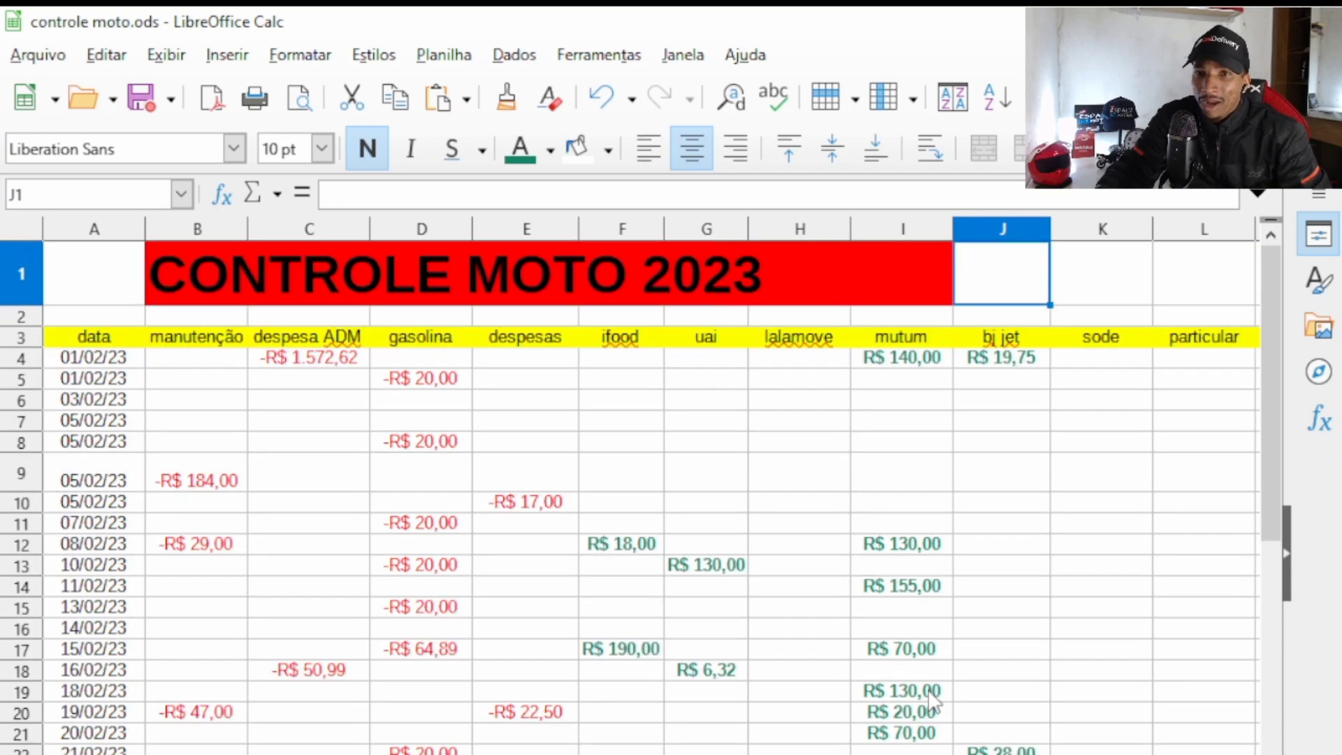
Follow the bj jet column from row 1 down to its income entry in row 28.
key(Down)
key(Down)
key(Down)
key(Down)
key(Down)
key(Down)
key(Down)
key(Down)
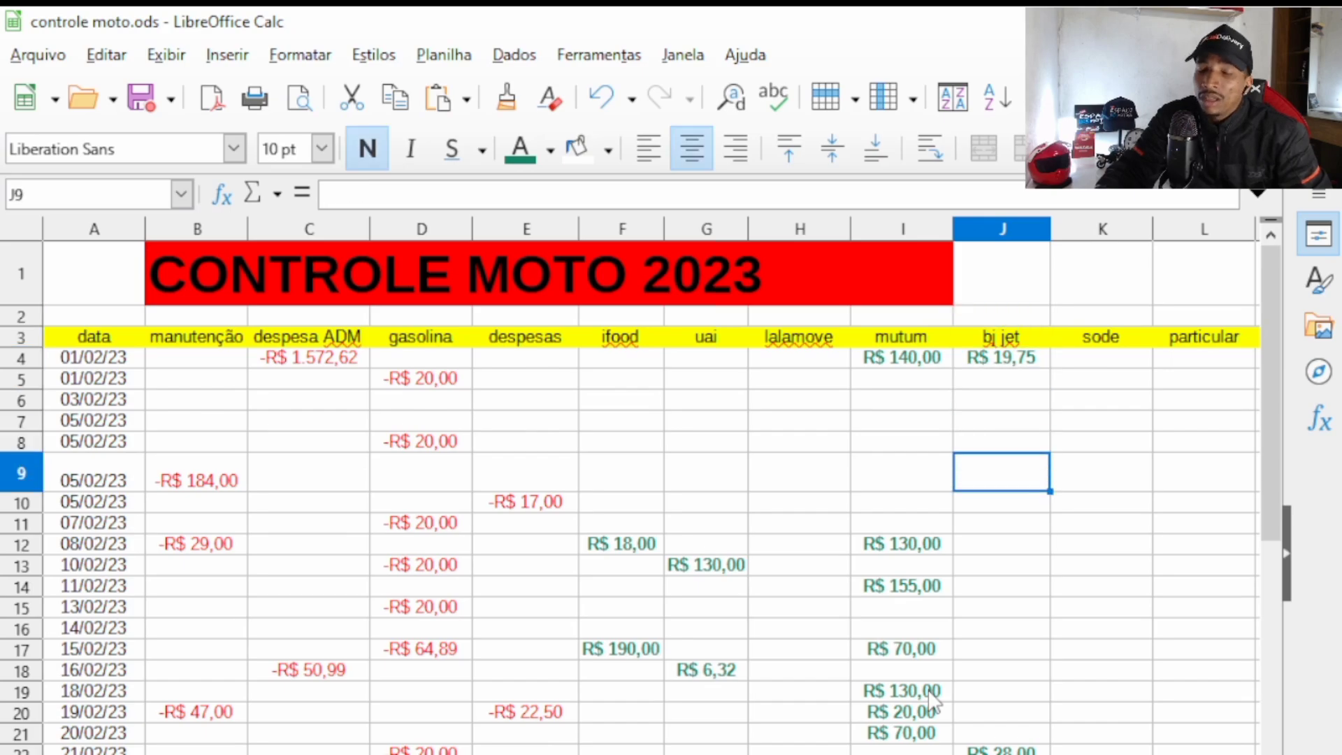
key(Down)
key(Down)
key(Down)
key(Down)
key(Down)
key(Down)
key(Down)
key(Down)
key(Down)
key(Down)
key(Down)
key(Down)
key(Down)
key(Down)
key(Down)
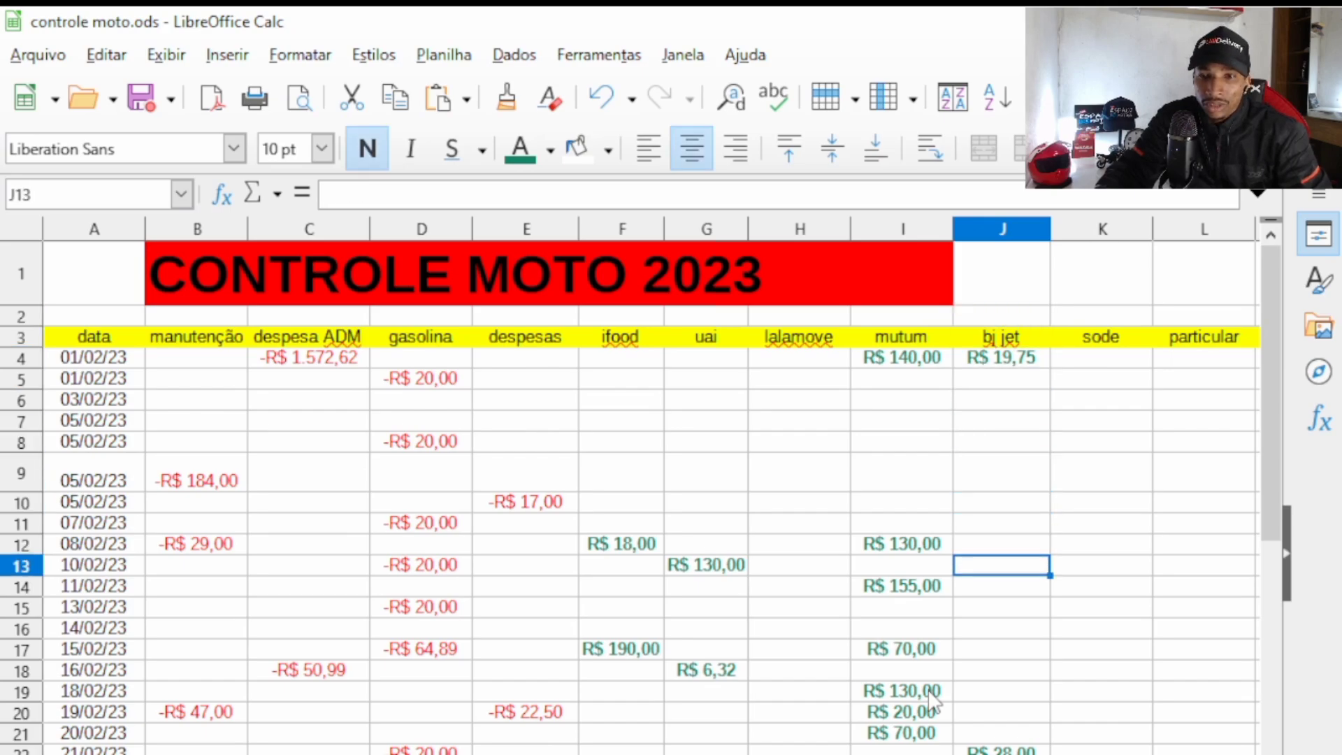
key(Down)
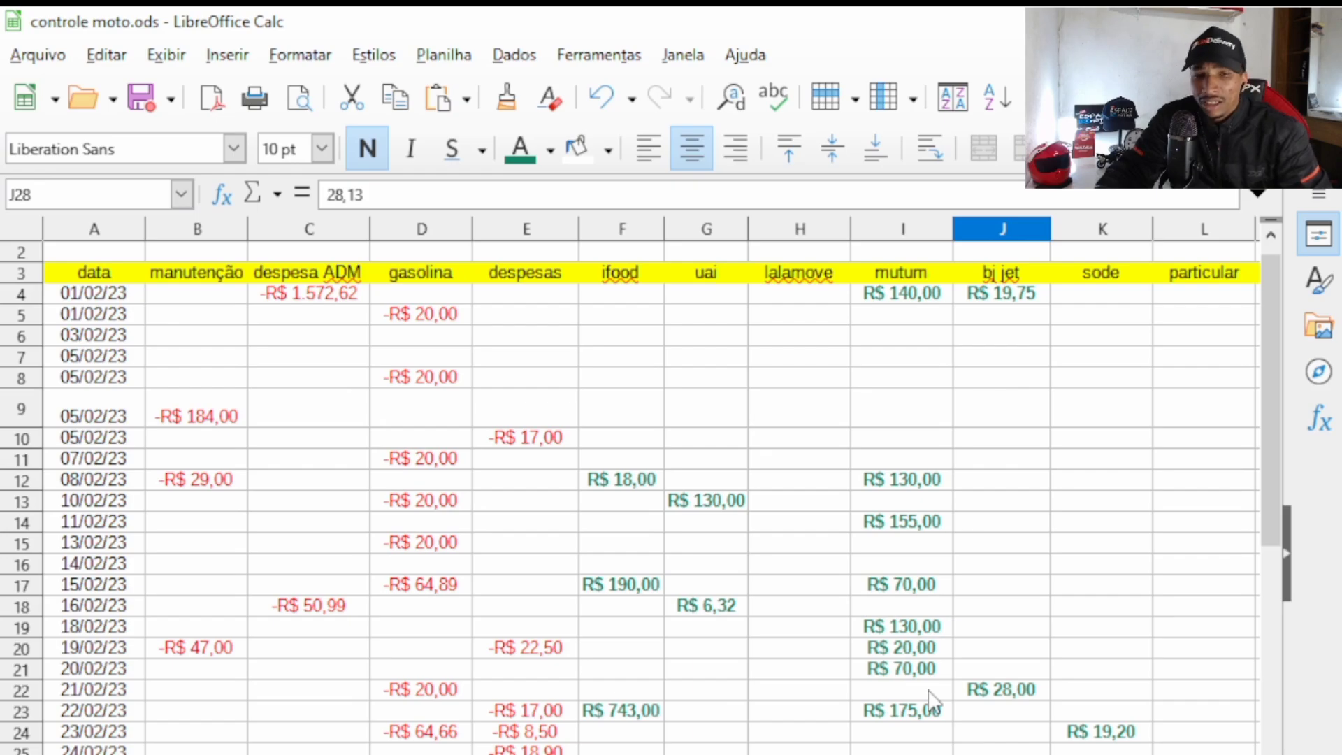
Compare the earnings columns across rows 26 and 27, between bj jet and ifood.
key(Up)
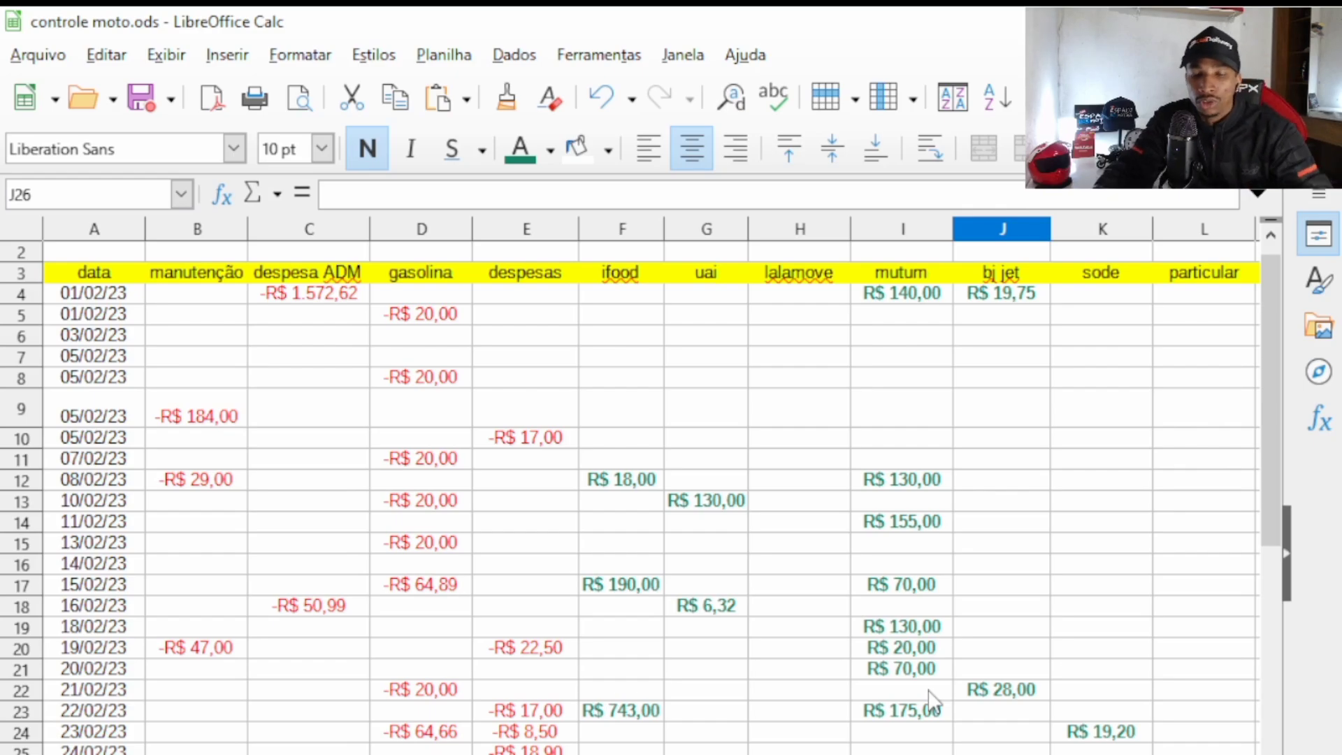
key(Left)
key(Left)
key(Left)
key(Left)
key(Left)
key(Left)
key(Left)
key(Left)
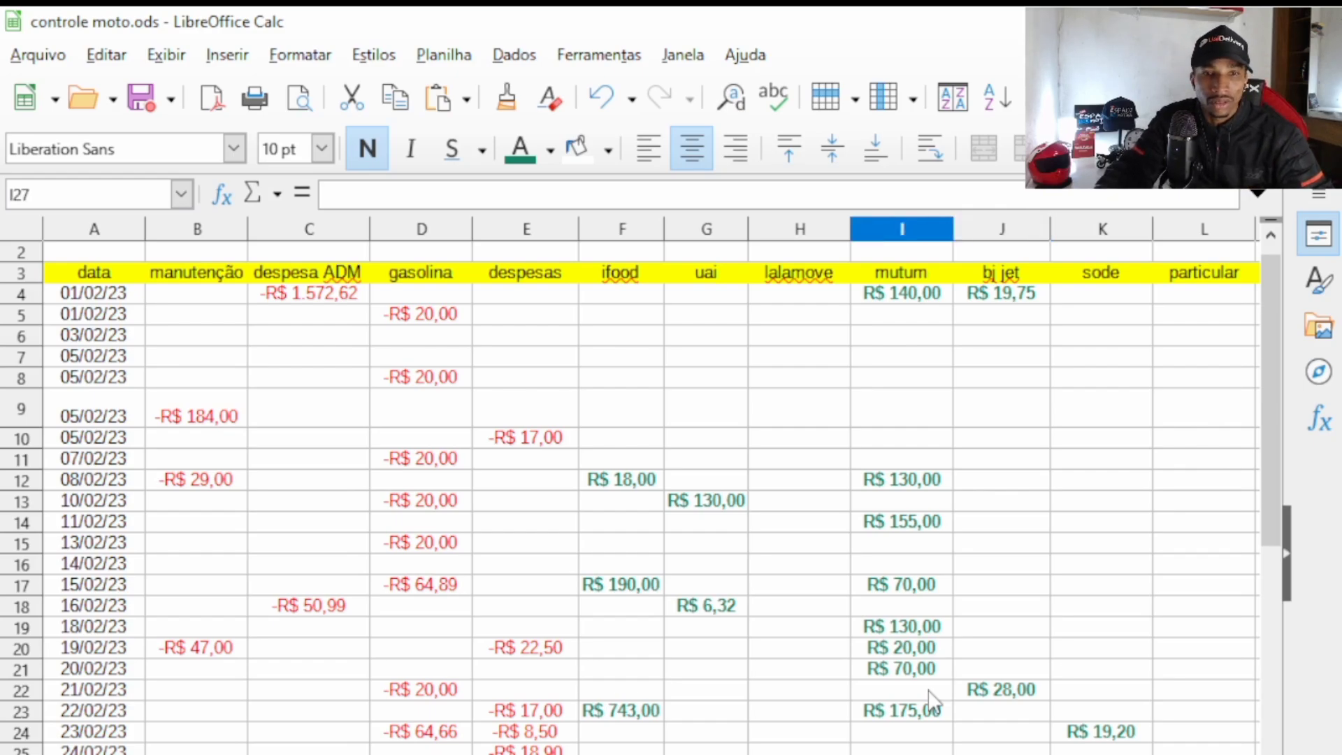
key(Right)
key(Right)
key(Right)
key(Right)
Review the mutum column again from the late-February rows up to the income entry in row 12.
key(Up)
key(Up)
key(Up)
key(Up)
key(Up)
key(Up)
key(Up)
key(Up)
key(Up)
key(Up)
key(Up)
key(Up)
key(Up)
key(Up)
key(Up)
key(Up)
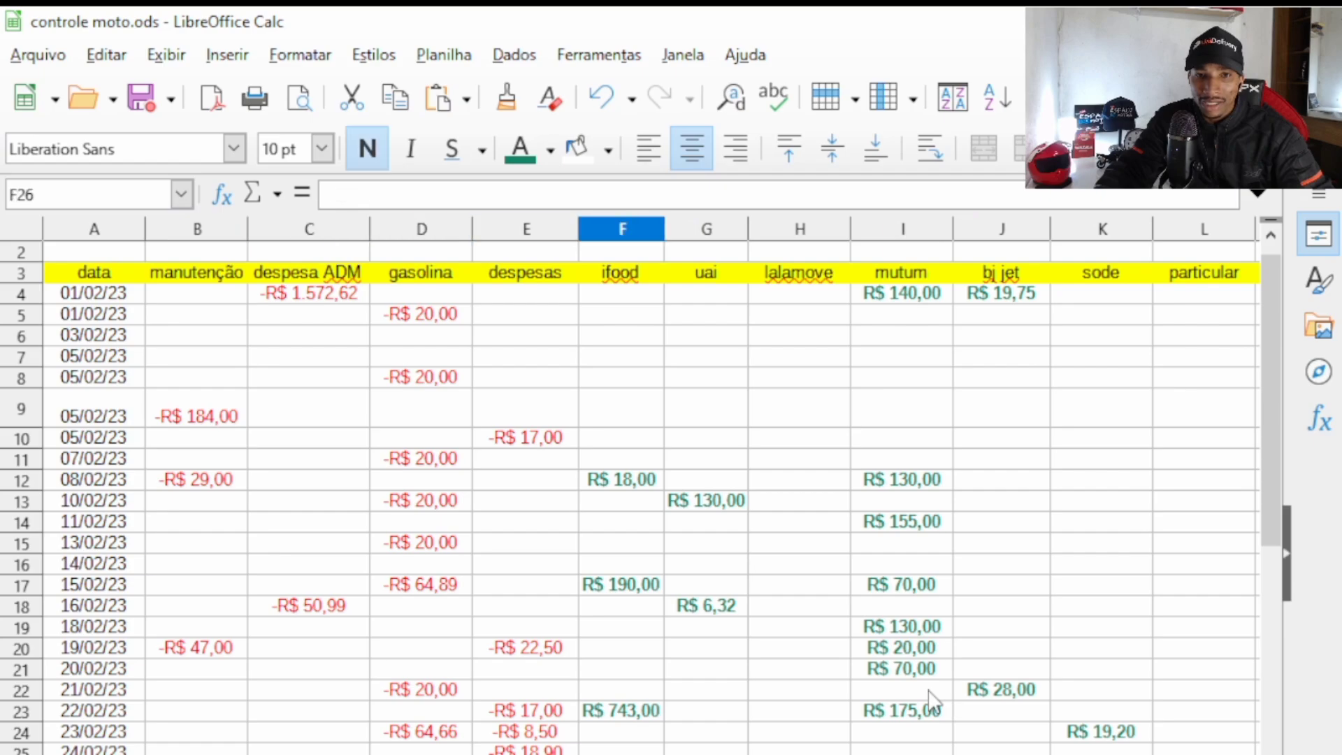
key(Right)
key(Right)
key(Right)
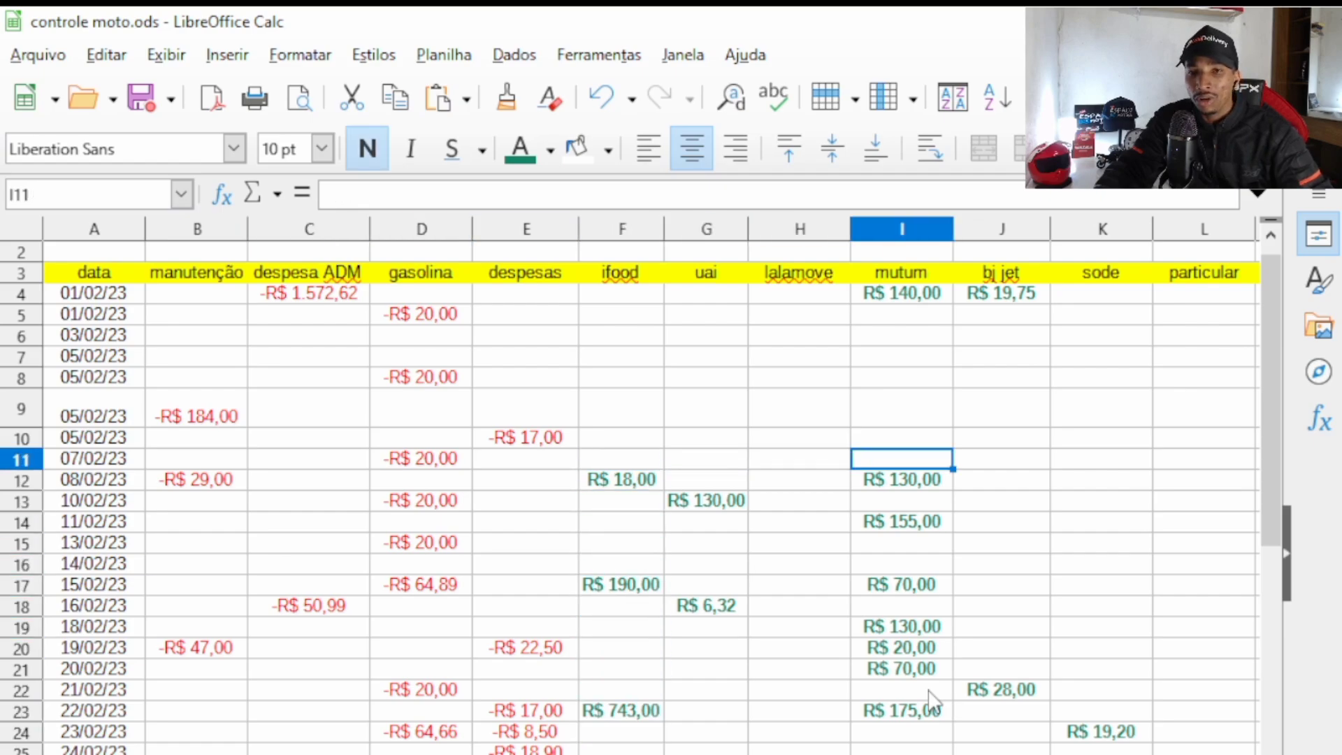
key(Right)
key(Left)
key(Down)
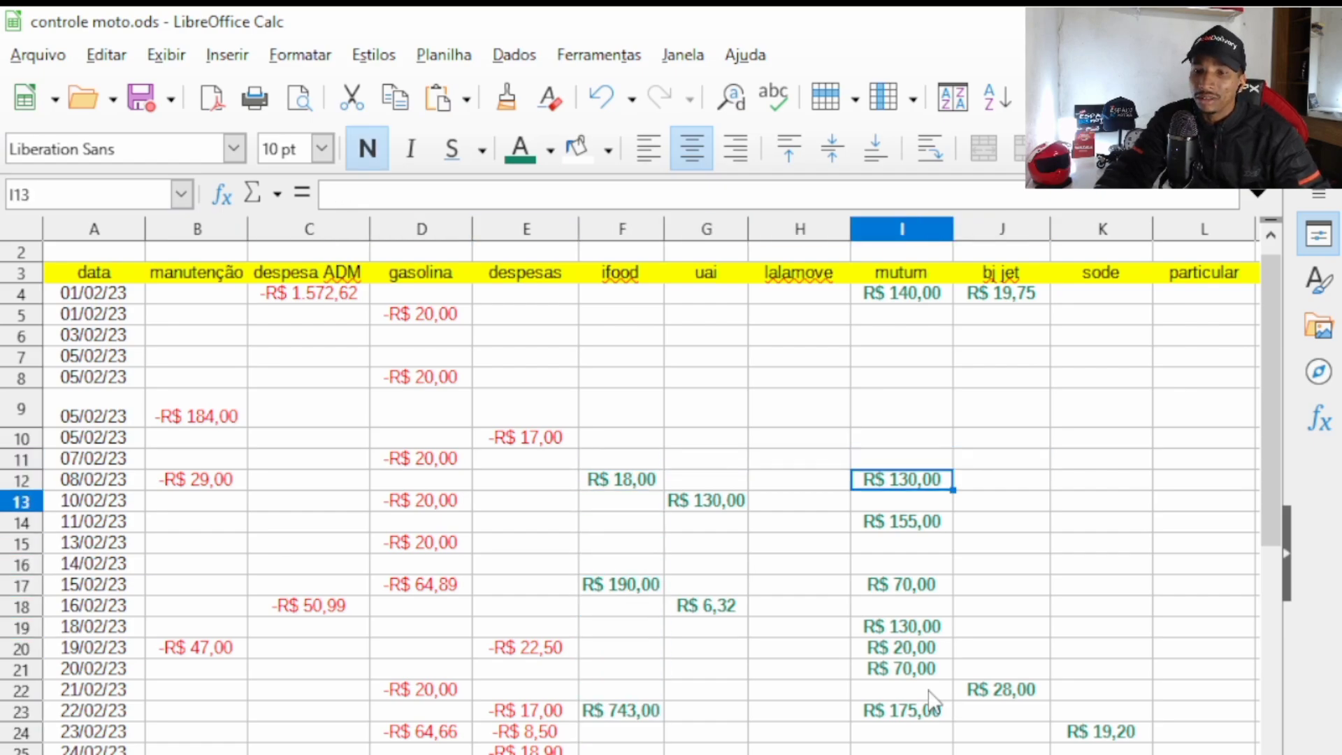
Follow the mutum column from its row 12 income entry down to row 25.
key(Down)
key(Down)
key(Down)
key(Down)
key(Down)
key(Down)
key(Down)
key(Down)
key(Down)
key(Down)
key(Down)
key(Down)
key(Down)
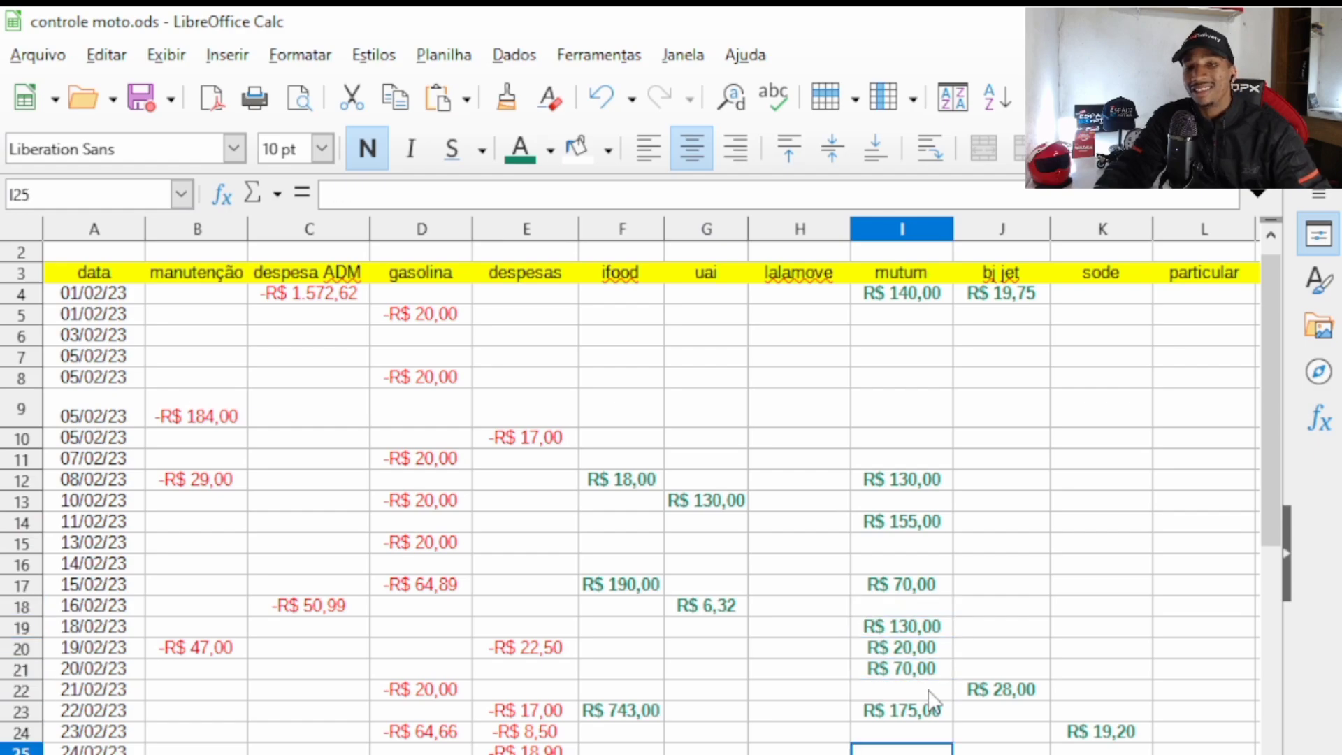
Trace the mutum column back up from row 25 to the early-February rows, as far as row 5.
key(Up)
key(Up)
key(Up)
key(Up)
key(Up)
key(Up)
key(Up)
key(Up)
key(Up)
key(Up)
key(Up)
key(Up)
key(Up)
key(Up)
key(Up)
key(Up)
key(Up)
key(Up)
key(Up)
key(Up)
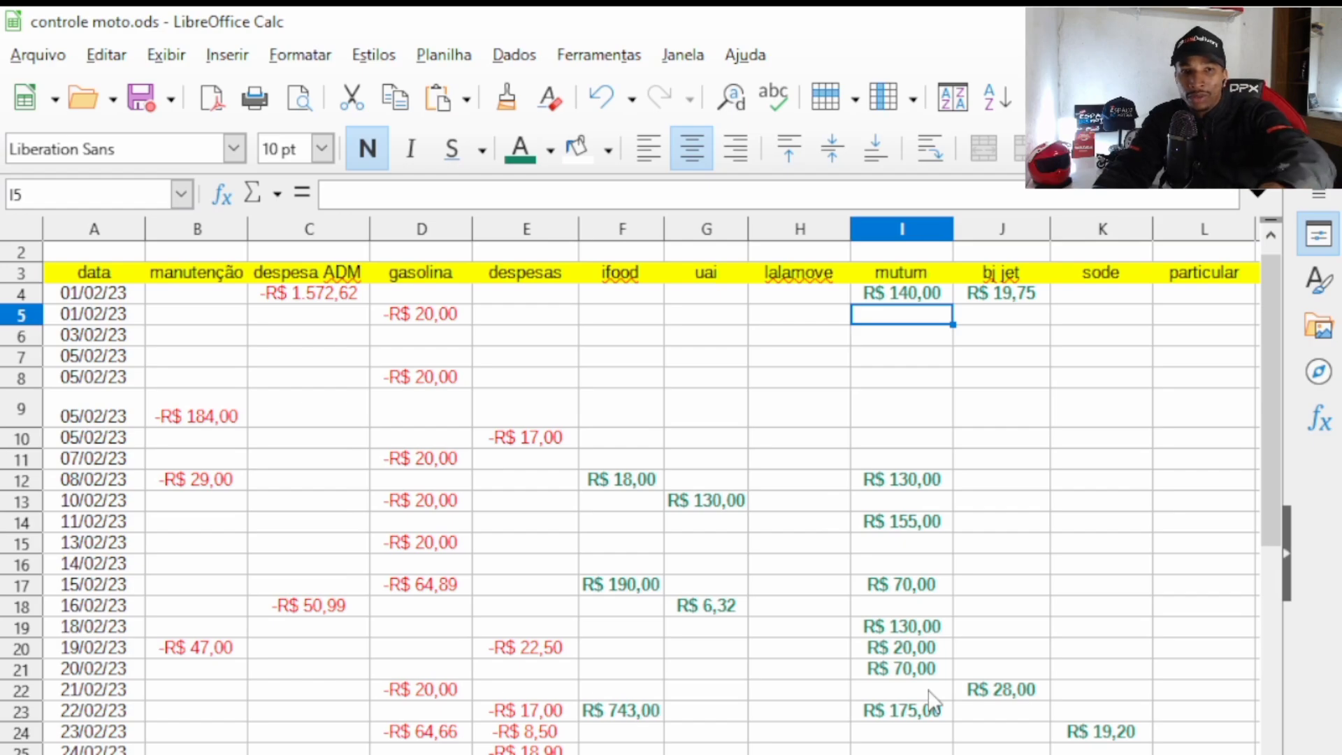
Review the mutum column's February income entries again from row 5 down to row 25.
key(Down)
key(Down)
key(Down)
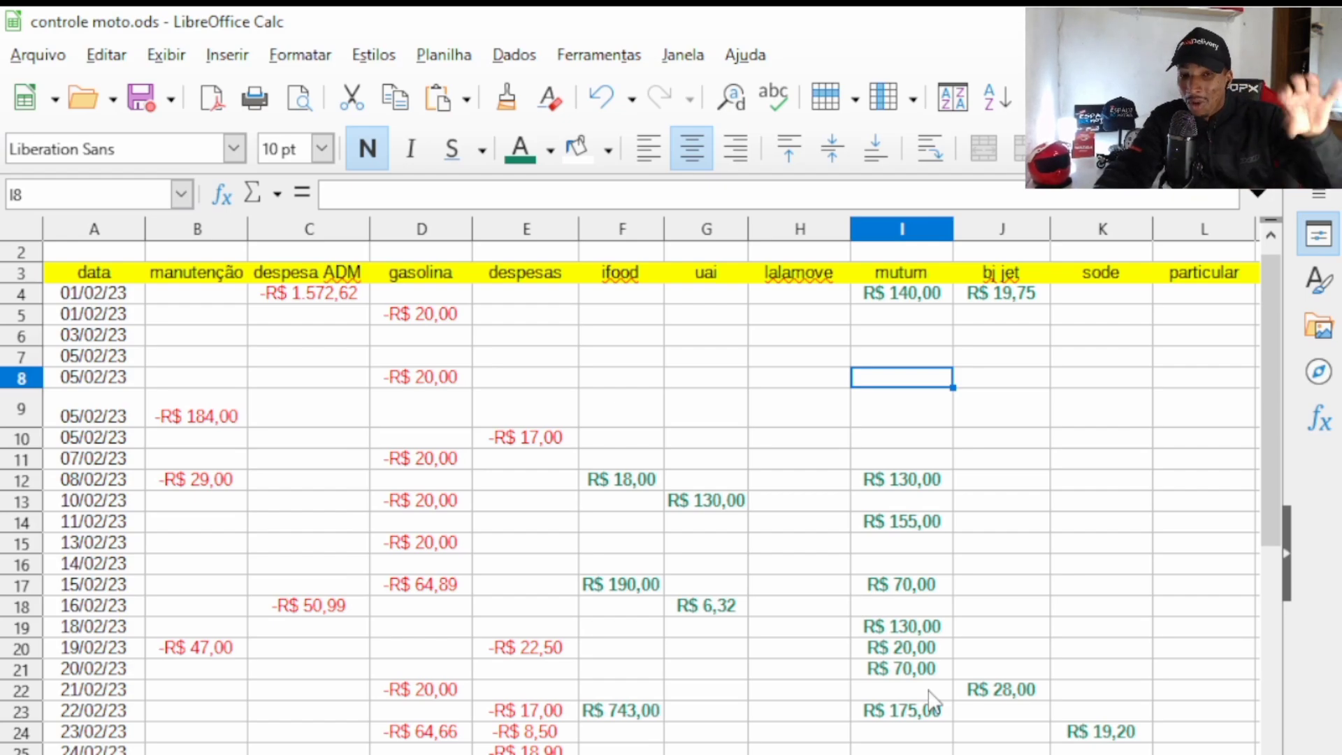
key(Down)
key(Down)
key(Down)
key(Down)
key(Down)
key(Down)
key(Down)
key(Down)
key(Down)
key(Down)
key(Down)
key(Down)
key(Down)
key(Down)
key(Down)
key(Down)
key(Down)
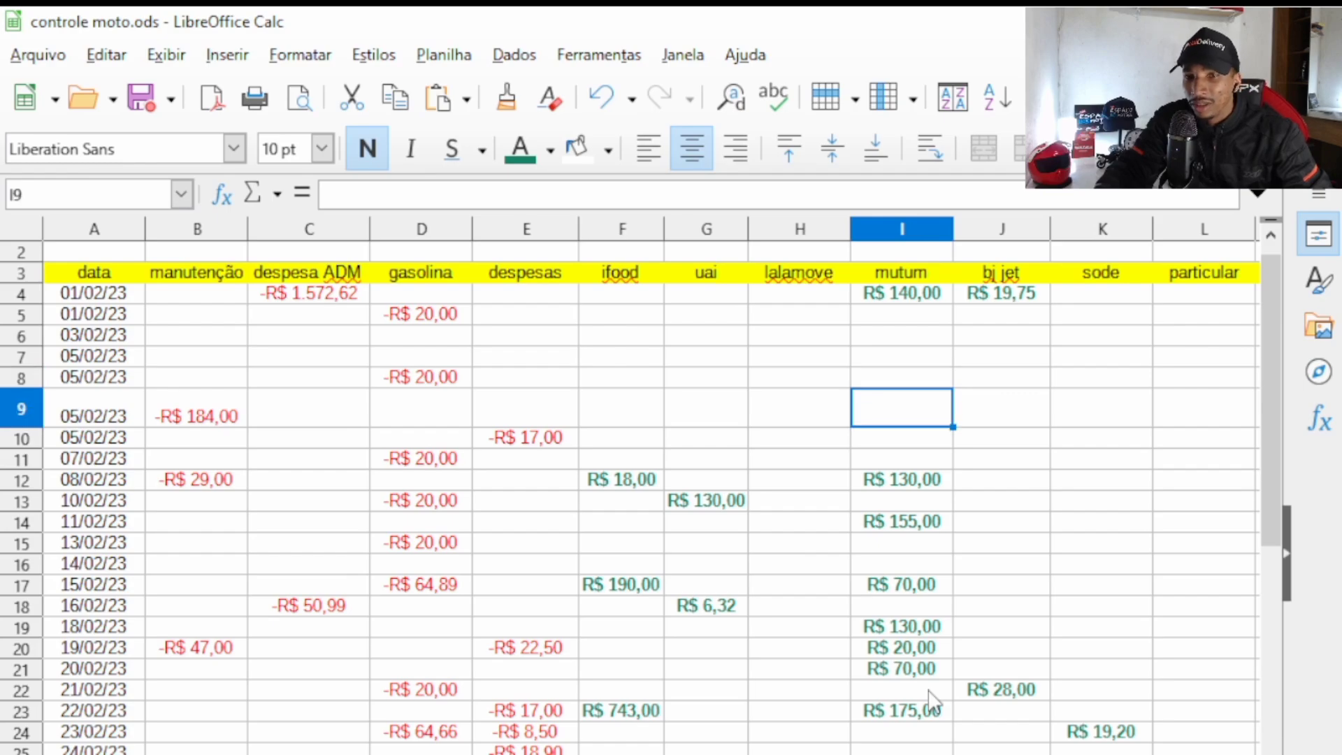
Check the sode column at row 25, then return to the mutum column and trace its entries upward.
key(Right)
key(Right)
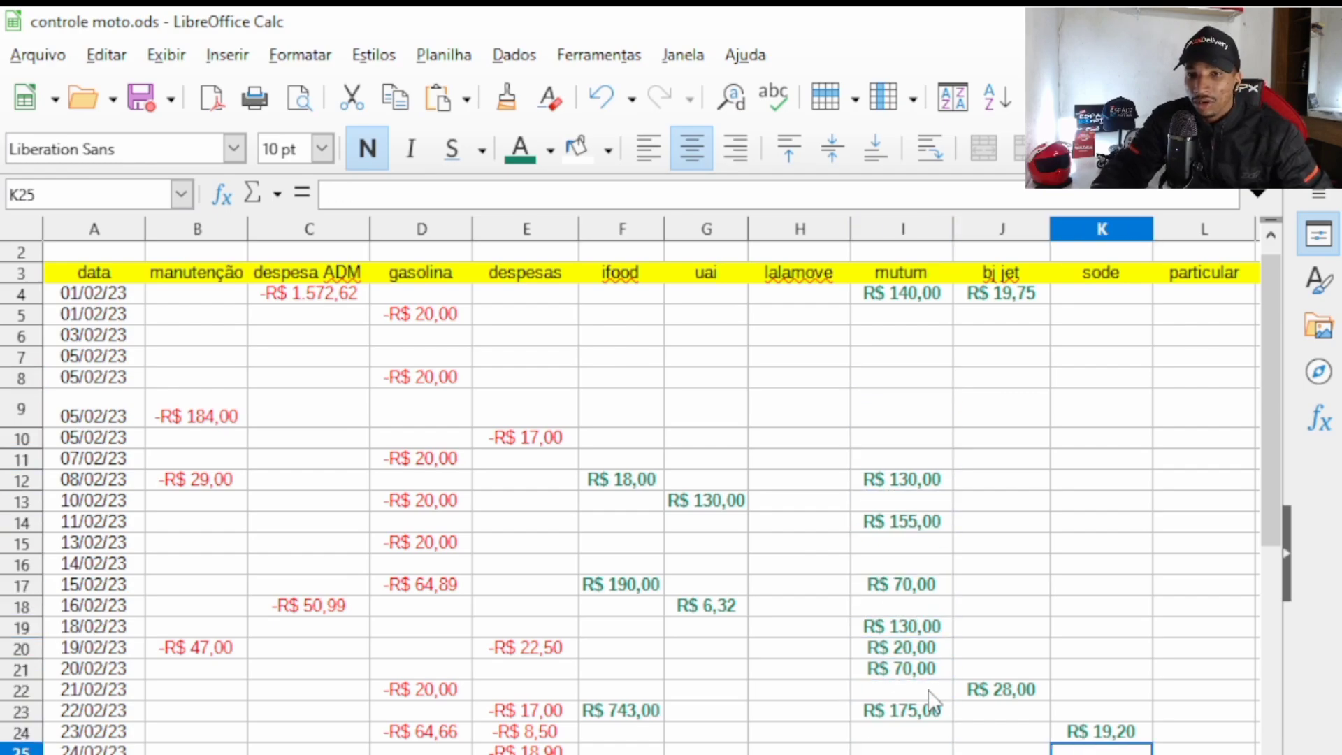
key(Left)
key(Left)
key(Up)
key(Up)
key(Up)
key(Up)
key(Up)
key(Up)
key(Up)
key(Up)
key(Up)
key(Up)
key(Up)
key(Up)
key(Up)
key(Up)
key(Up)
key(Up)
key(Up)
key(Up)
key(Up)
key(Up)
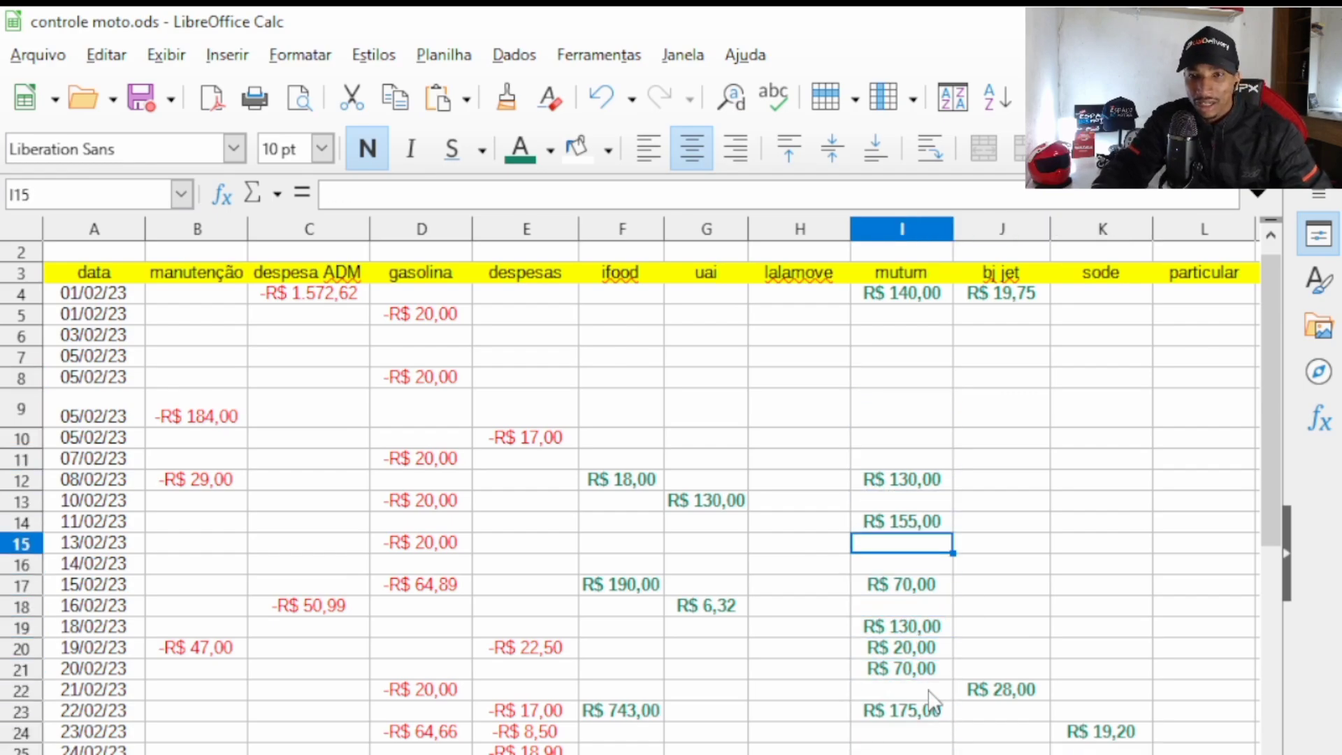
Go down the mutum column past row 15 and examine its income entry in row 19.
key(Down)
key(Down)
key(Down)
key(Down)
key(Down)
key(Down)
key(Down)
key(Down)
key(Down)
key(Down)
key(Down)
key(Down)
key(Down)
key(Down)
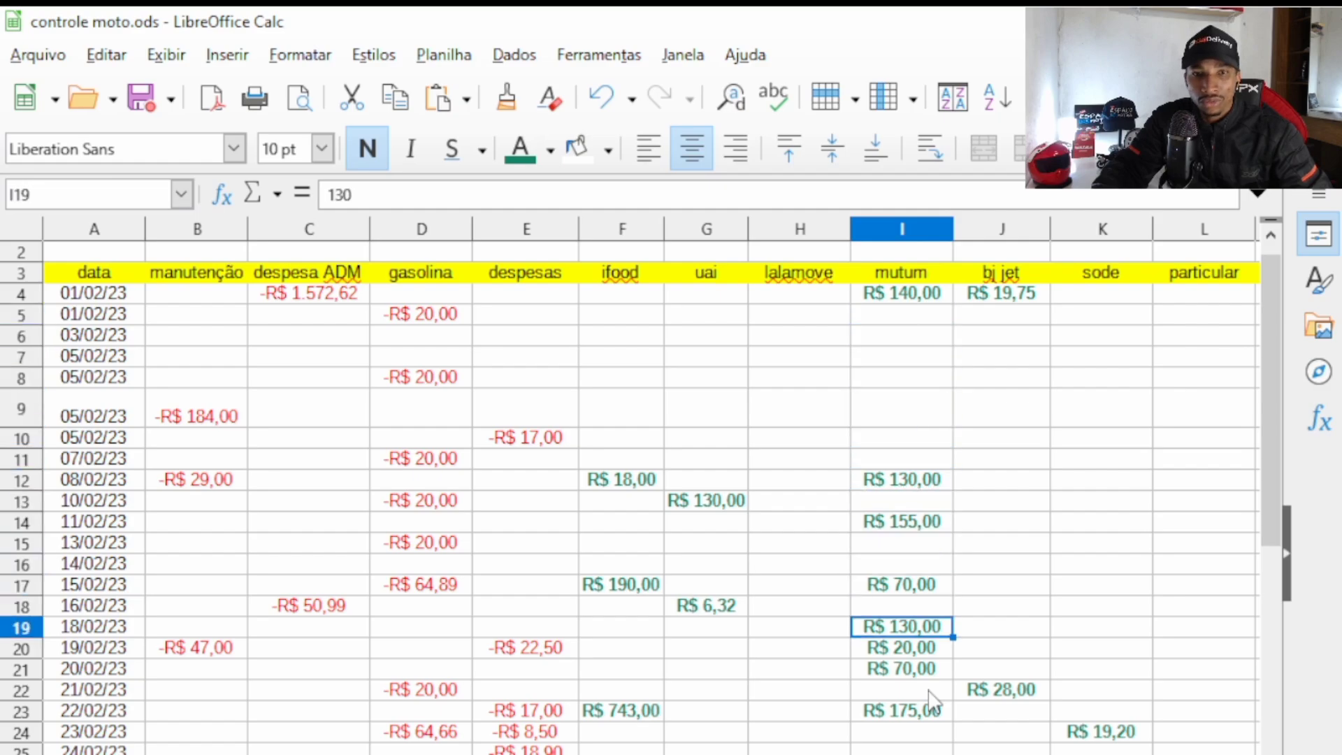
Compare the earnings columns across row 19, returning to the mutum entry.
key(Left)
key(Left)
key(Left)
key(Left)
key(Right)
key(Right)
key(Right)
key(Right)
key(Right)
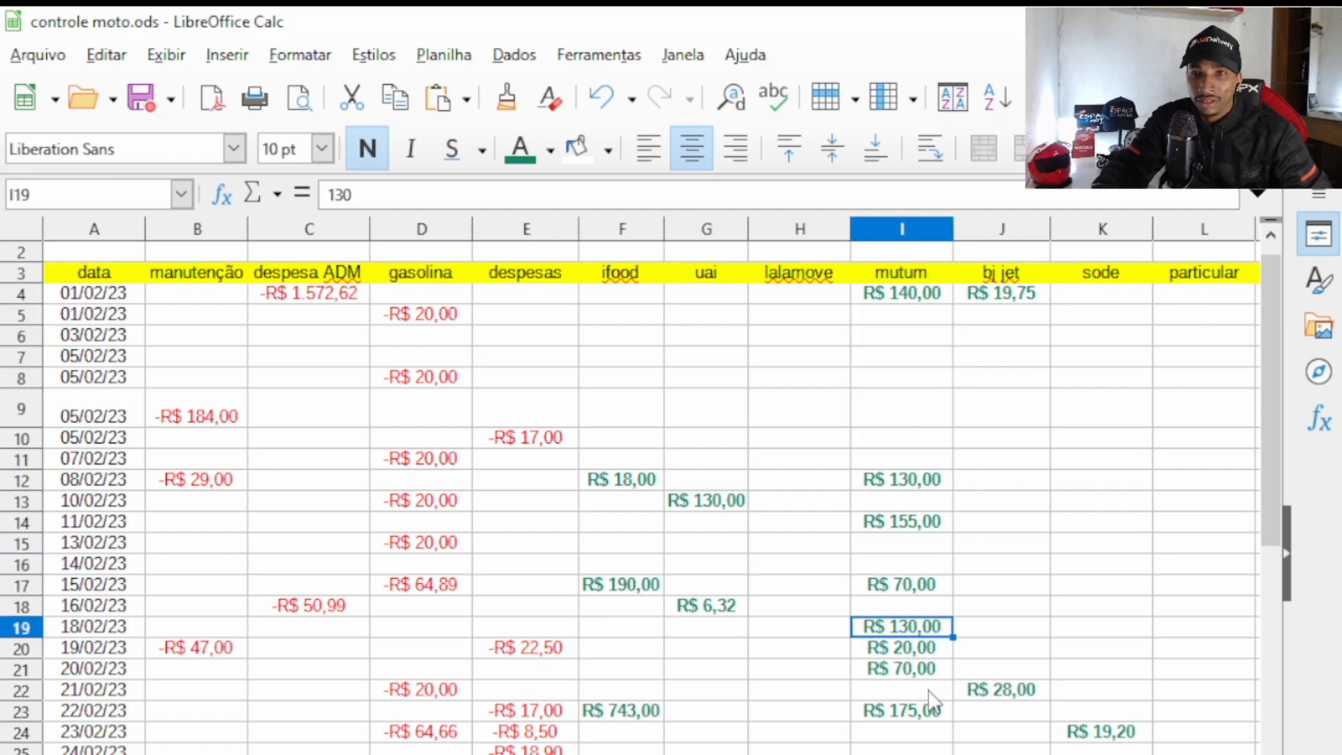
Trace the mutum column up from row 19 and review the bj jet column from the early-February rows downward.
key(Up)
key(Up)
key(Up)
key(Up)
key(Up)
key(Up)
key(Up)
key(Up)
key(Up)
key(Up)
key(Up)
key(Up)
key(Up)
key(Up)
key(Up)
key(Down)
key(Down)
key(Down)
key(Down)
key(Down)
key(Down)
key(Down)
key(Down)
key(Down)
key(Down)
key(Down)
key(Down)
key(Down)
key(Down)
key(Down)
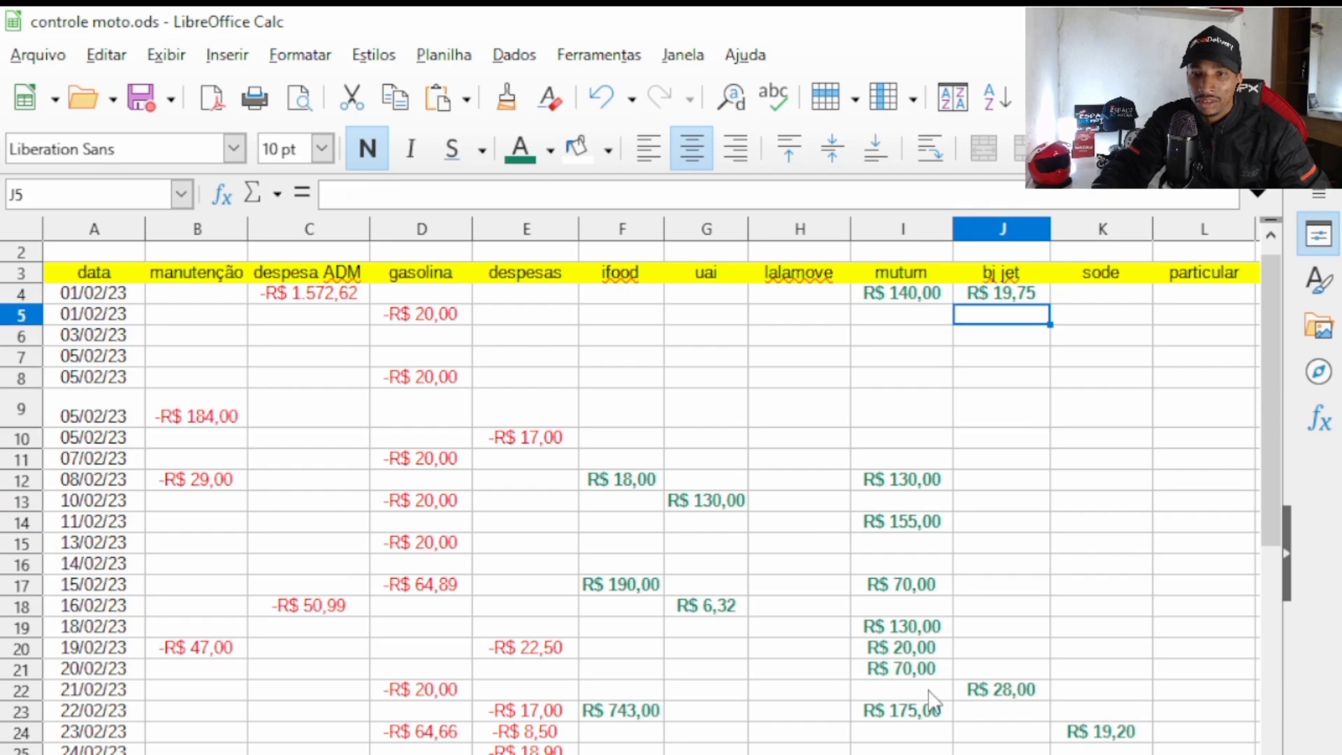
Follow the sode column down to its income entry in row 24.
key(Right)
key(Up)
key(Down)
key(Down)
key(Down)
key(Down)
key(Down)
key(Down)
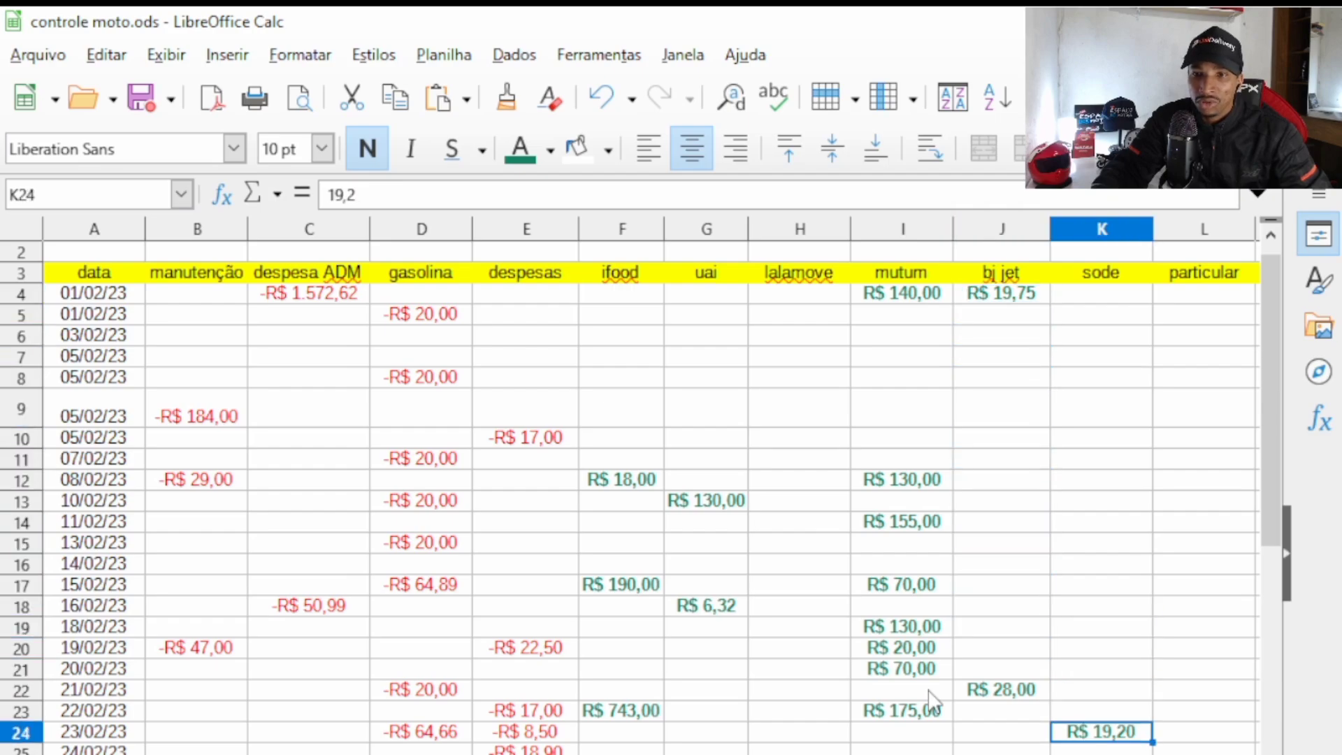
Look over the particular and 99 moto columns from row 23 down, continuing to the ame flash column at row 28.
key(Up)
key(Right)
key(Right)
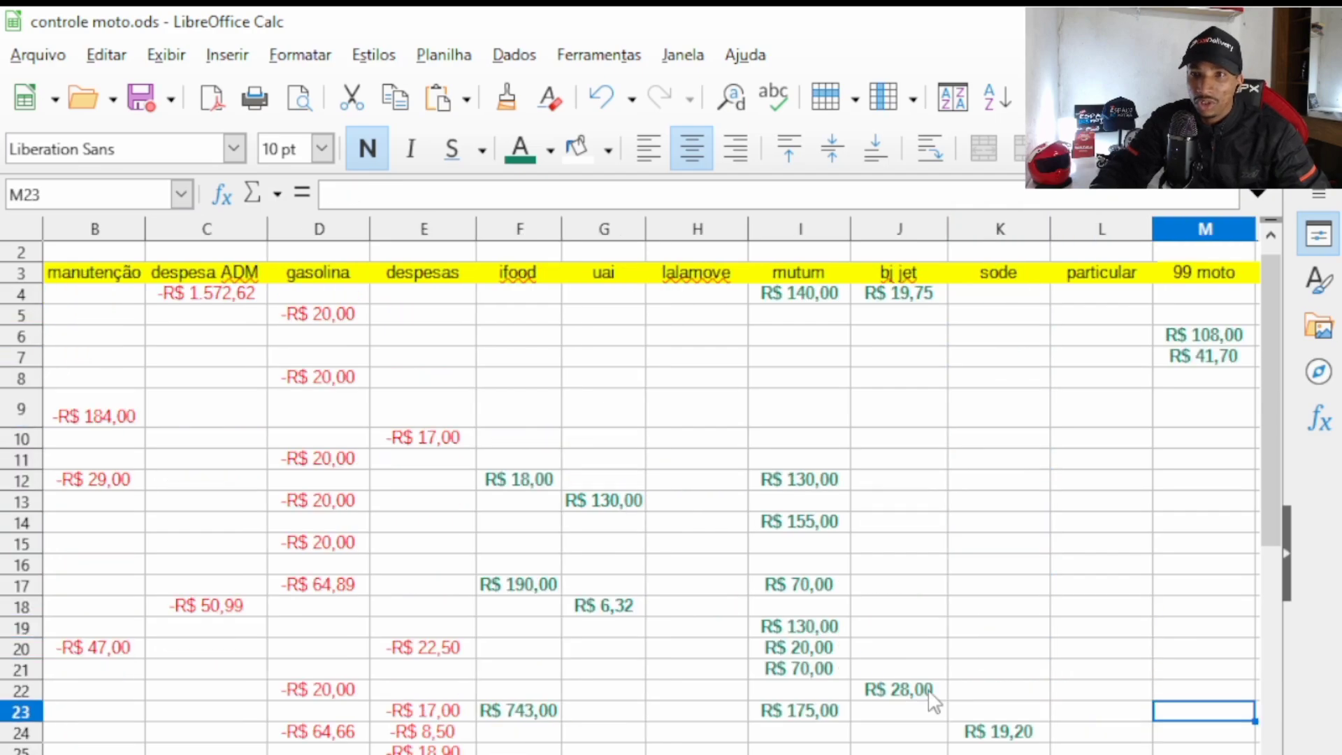
key(Left)
key(Down)
key(Down)
key(Down)
key(Down)
key(Down)
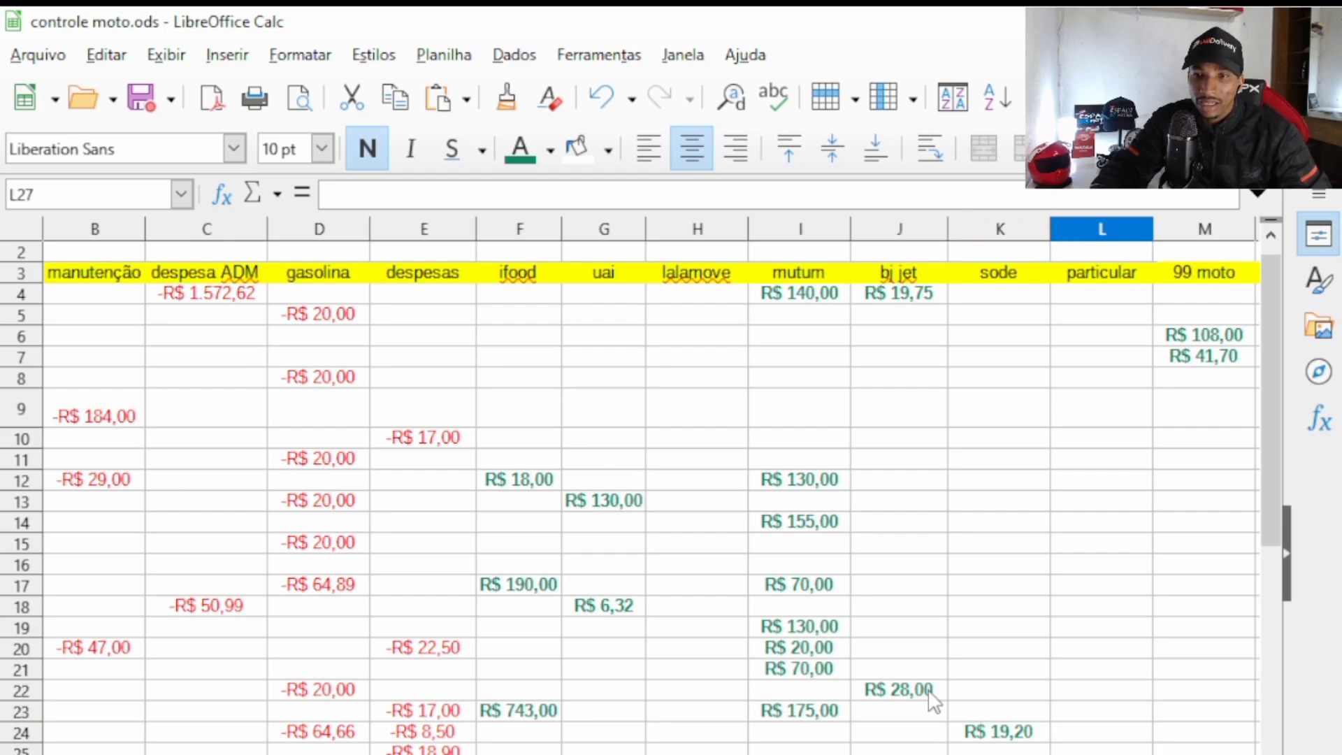
key(Right)
key(Right)
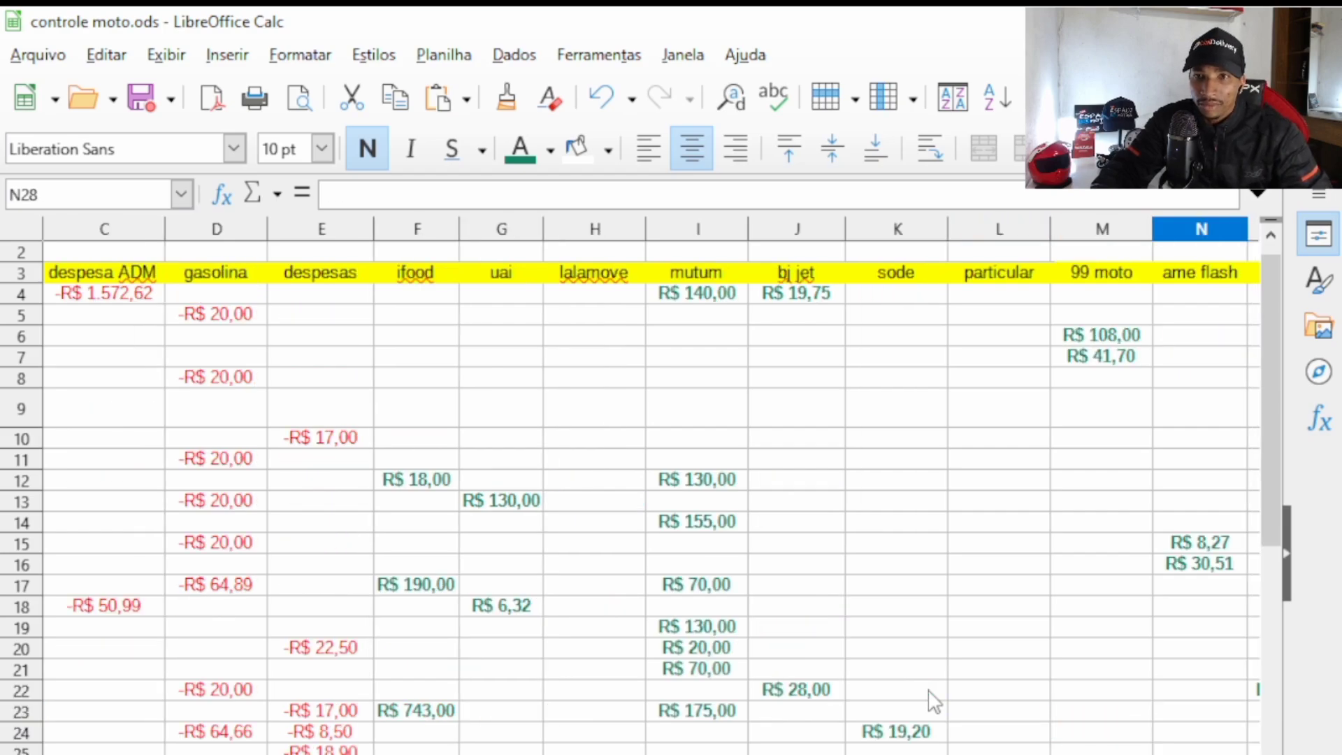
Go back up to the 99 moto column and review its income entries in rows 6 and 7.
key(Up)
key(Up)
key(Up)
key(Up)
key(Up)
key(Up)
key(Up)
key(Up)
key(Up)
key(Up)
key(Up)
key(Up)
key(Up)
key(Up)
key(Up)
key(Up)
key(Up)
key(Left)
key(Up)
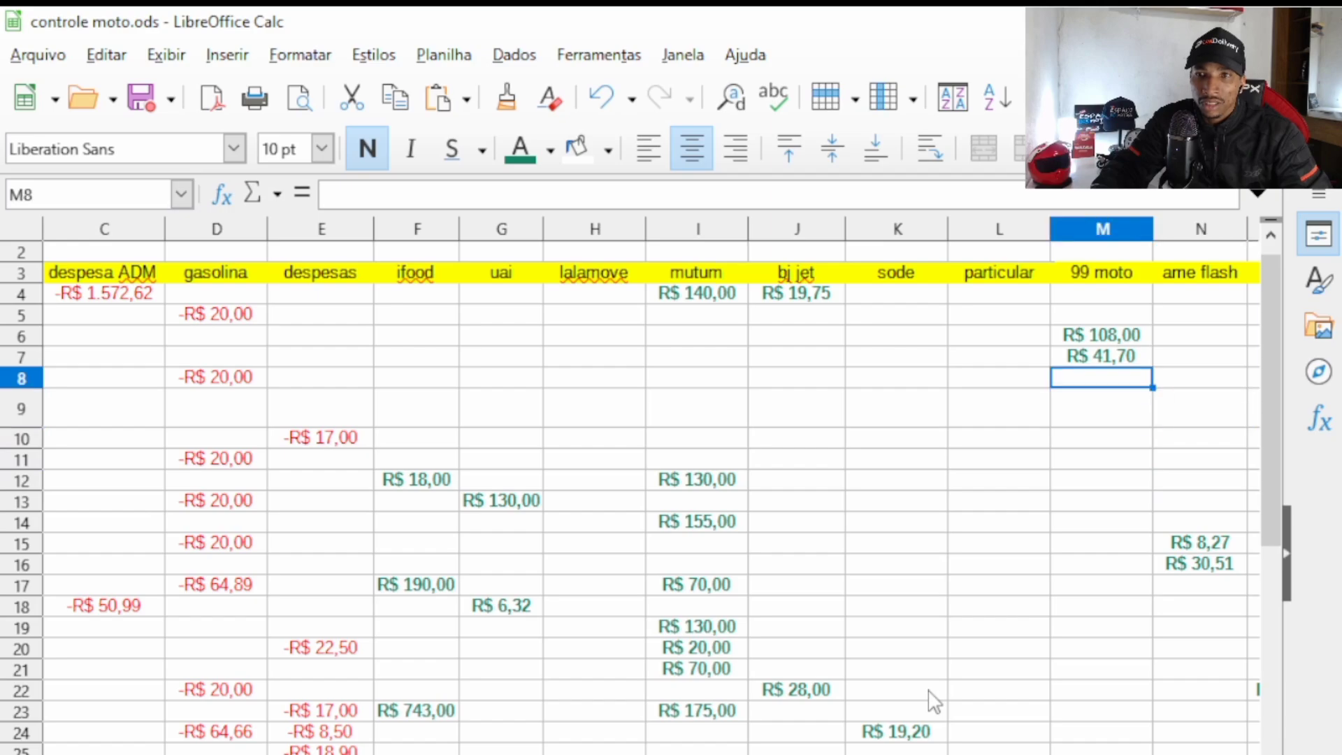
key(Up)
key(Up)
key(Down)
key(Down)
key(Down)
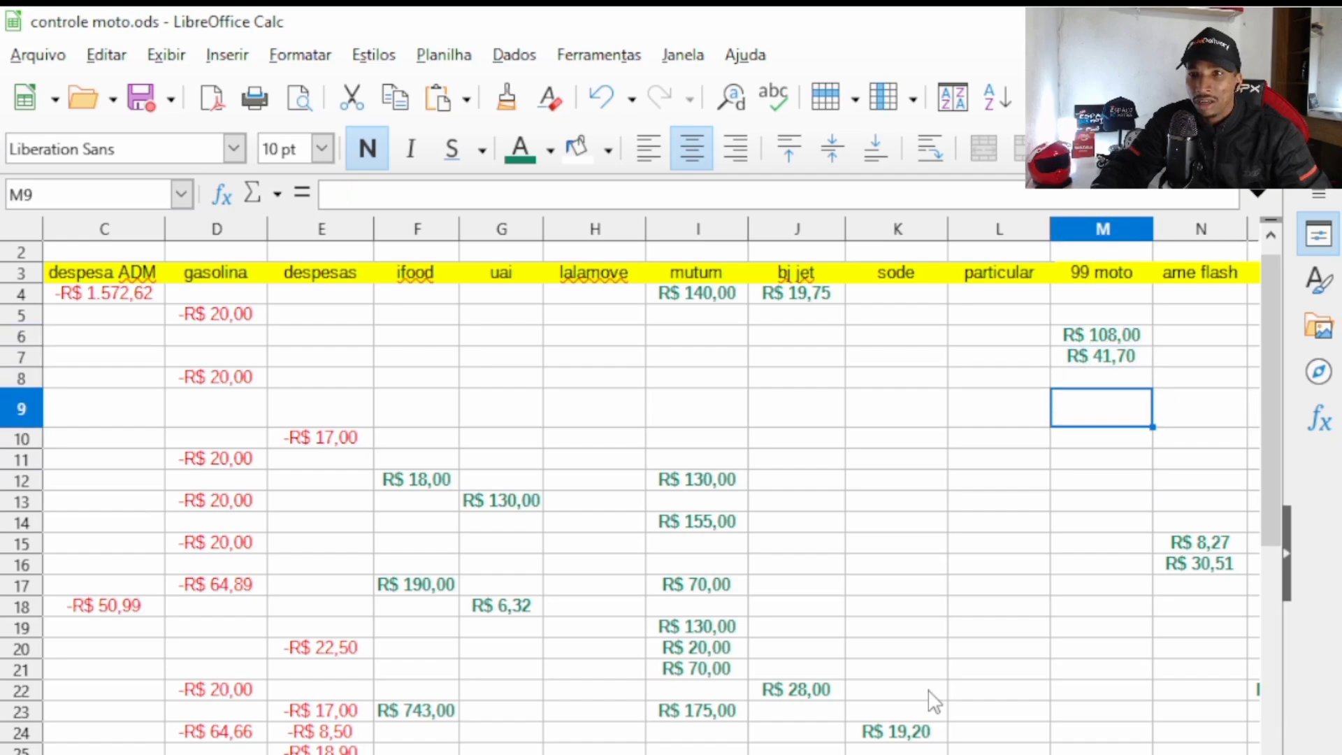
Examine the ame flash income entries in rows 15 and 16.
key(Right)
key(Right)
key(Down)
key(Down)
key(Down)
key(Down)
key(Left)
key(Down)
key(Down)
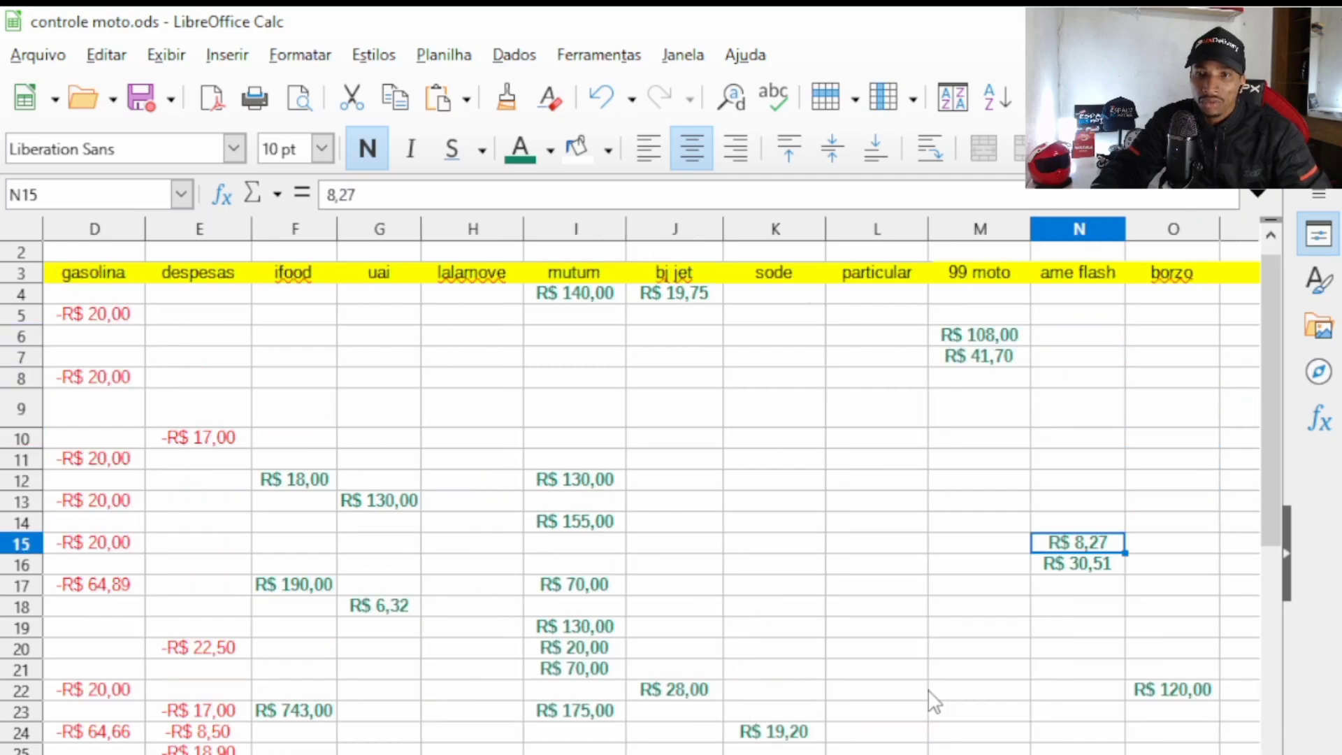
key(Down)
key(Down)
key(Up)
Follow the borzo column down from row 16 to its income entry in row 22.
key(Right)
key(Right)
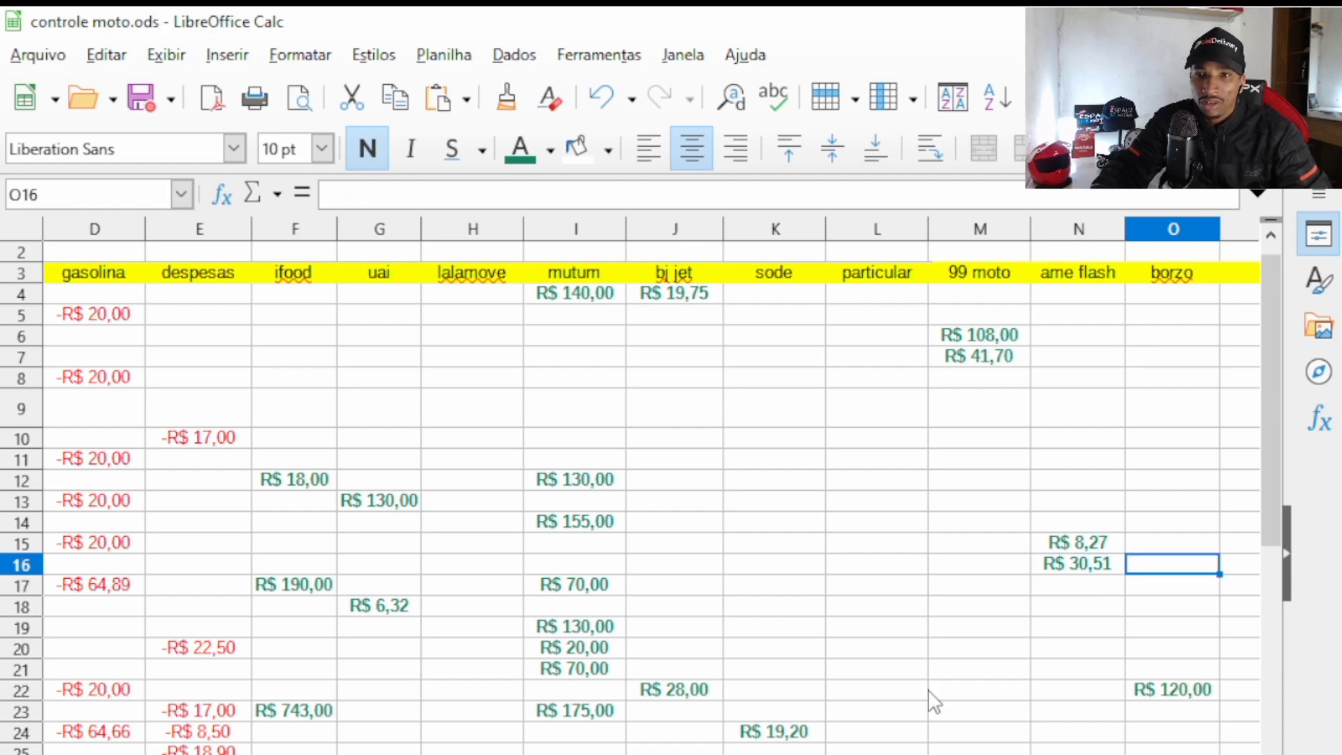
key(Left)
key(Down)
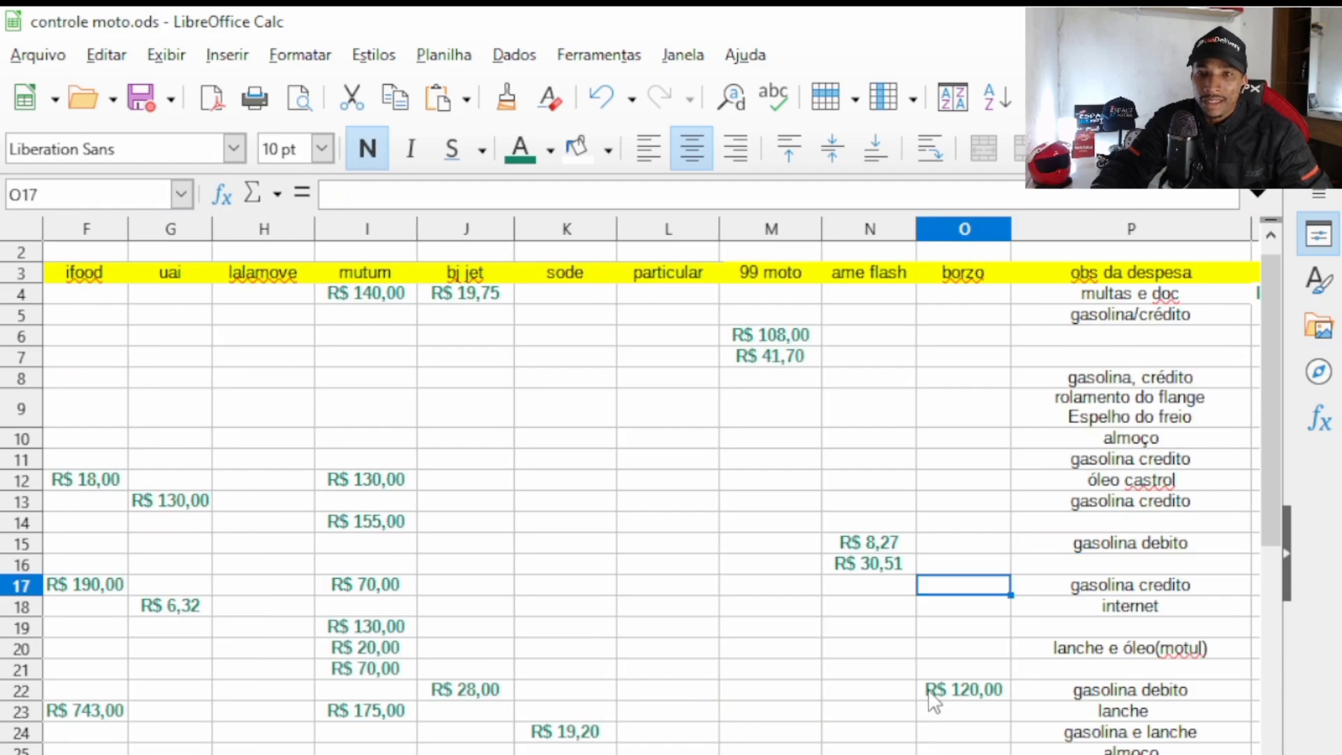
key(Down)
key(Down)
key(Down)
key(Down)
key(Down)
key(Down)
key(Up)
key(Down)
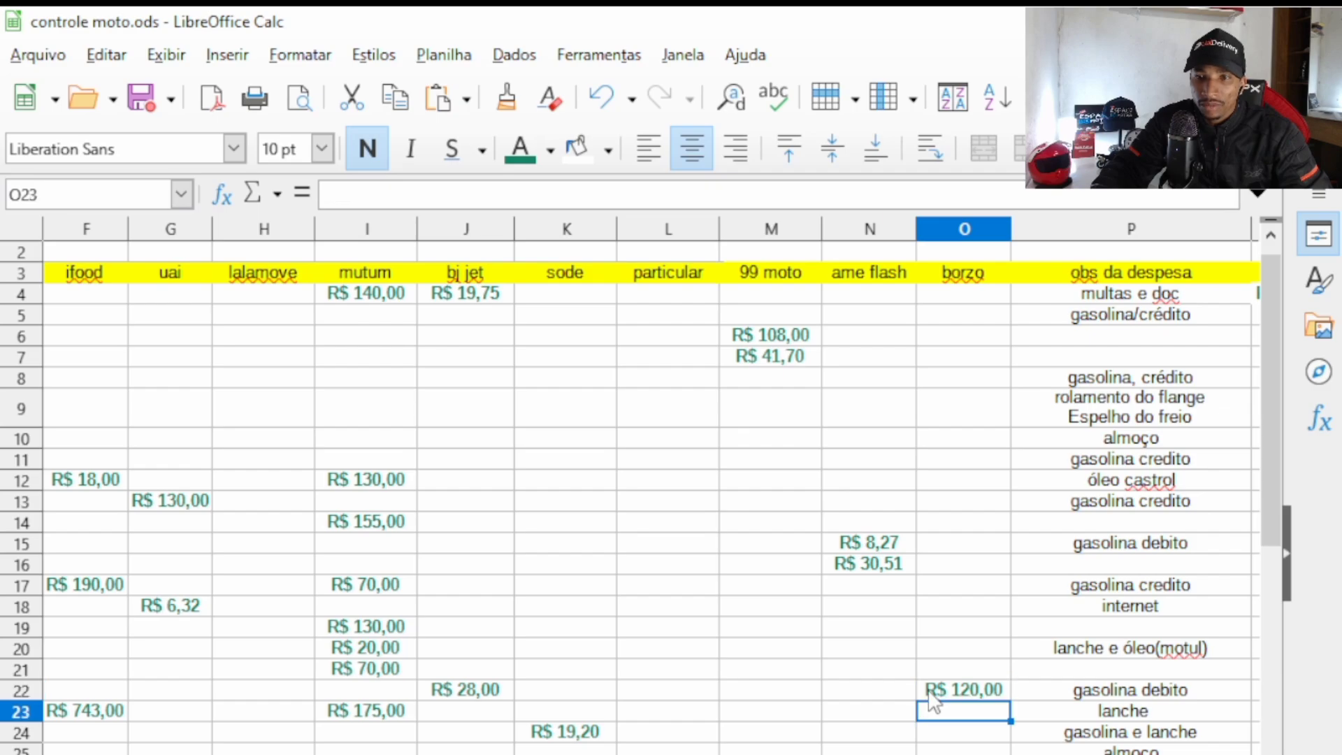
key(Up)
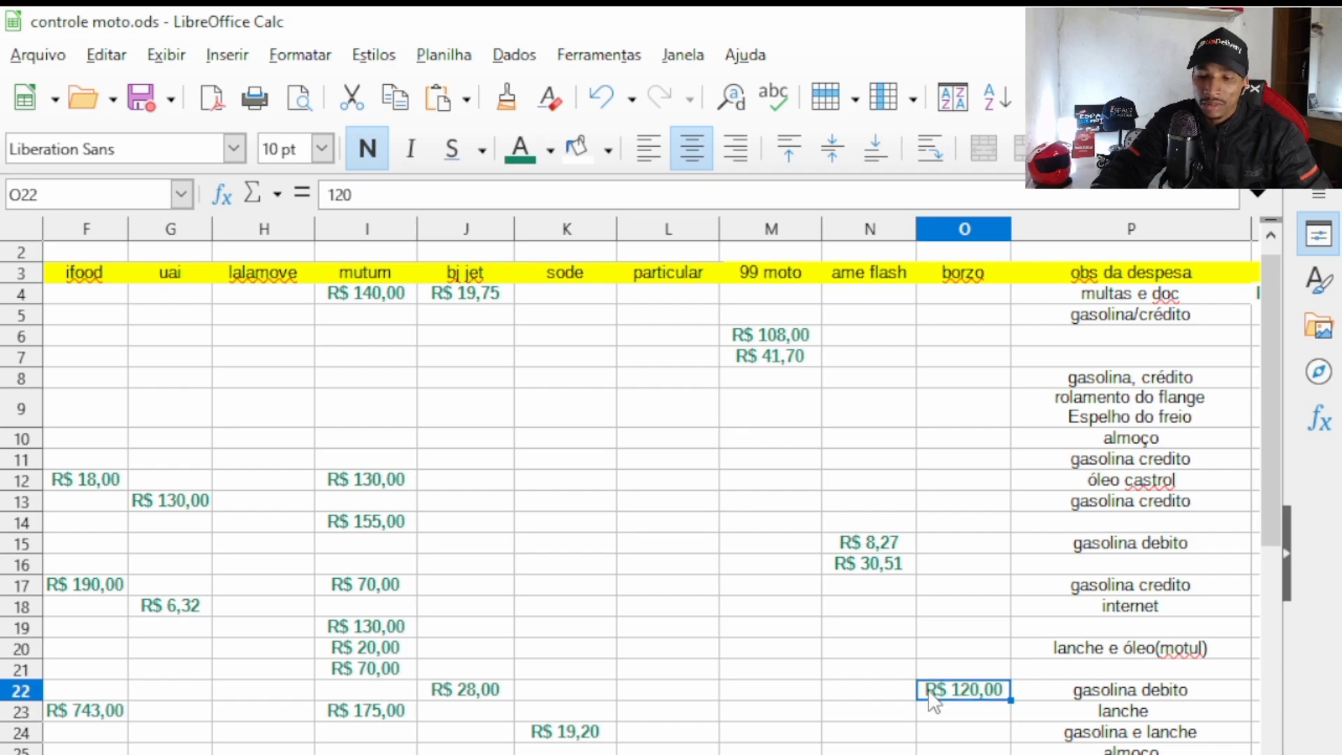
Look over the end of row 22, then trace the obs da despesa column up to its row 5 note.
key(Right)
key(Right)
key(Right)
key(Left)
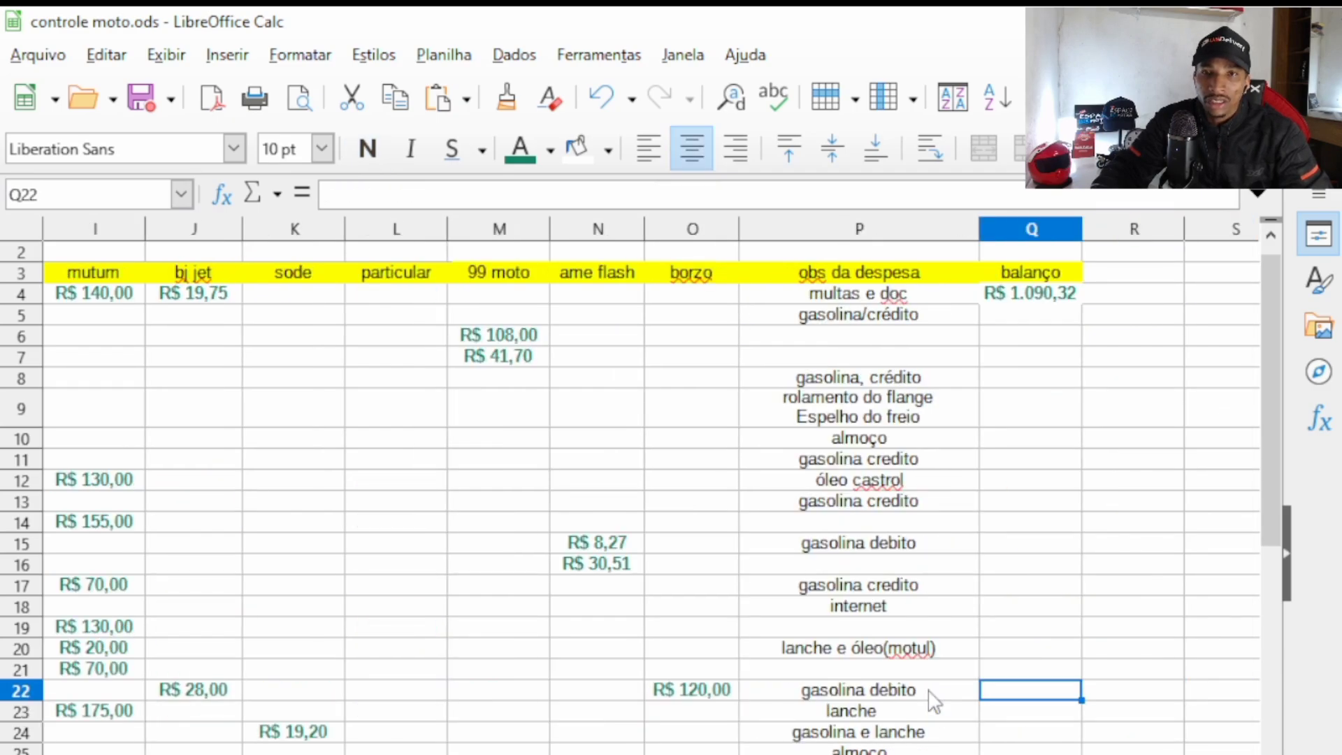
key(Left)
key(Up)
key(Up)
key(Up)
key(Up)
key(Up)
key(Up)
key(Up)
key(Up)
key(Up)
key(Up)
key(Up)
key(Up)
key(Up)
key(Up)
key(Up)
key(Up)
key(Up)
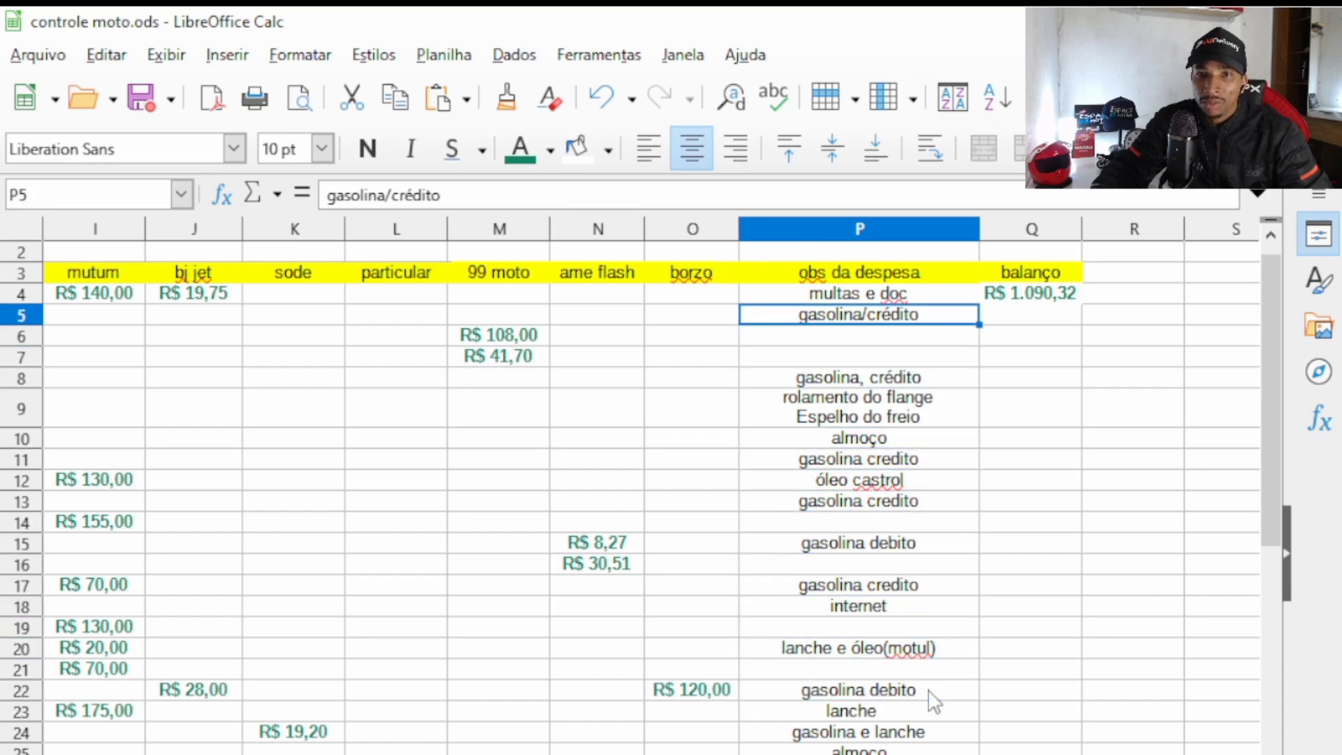
Read through the expense notes in rows 5 to 10 of the obs da despesa column.
key(Down)
key(Down)
key(Down)
key(Down)
key(Down)
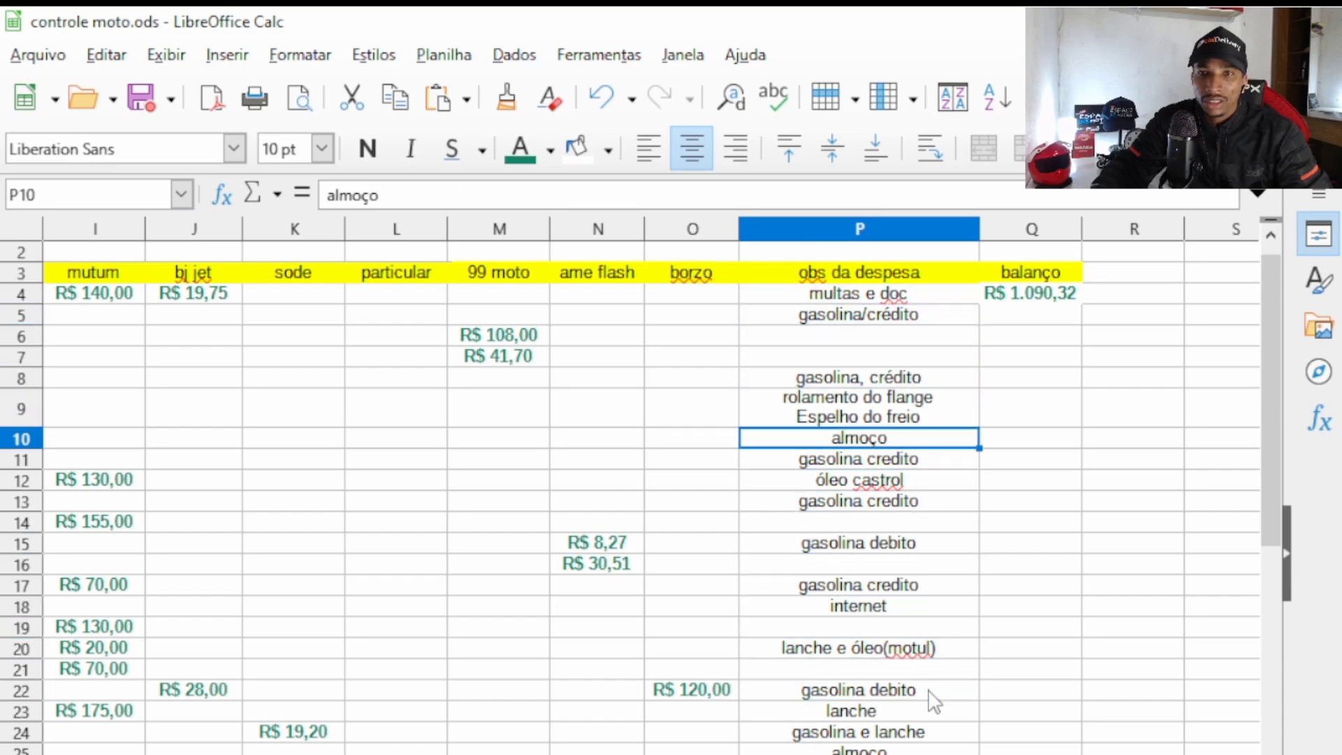
key(Up)
key(Up)
key(Up)
key(Up)
key(Down)
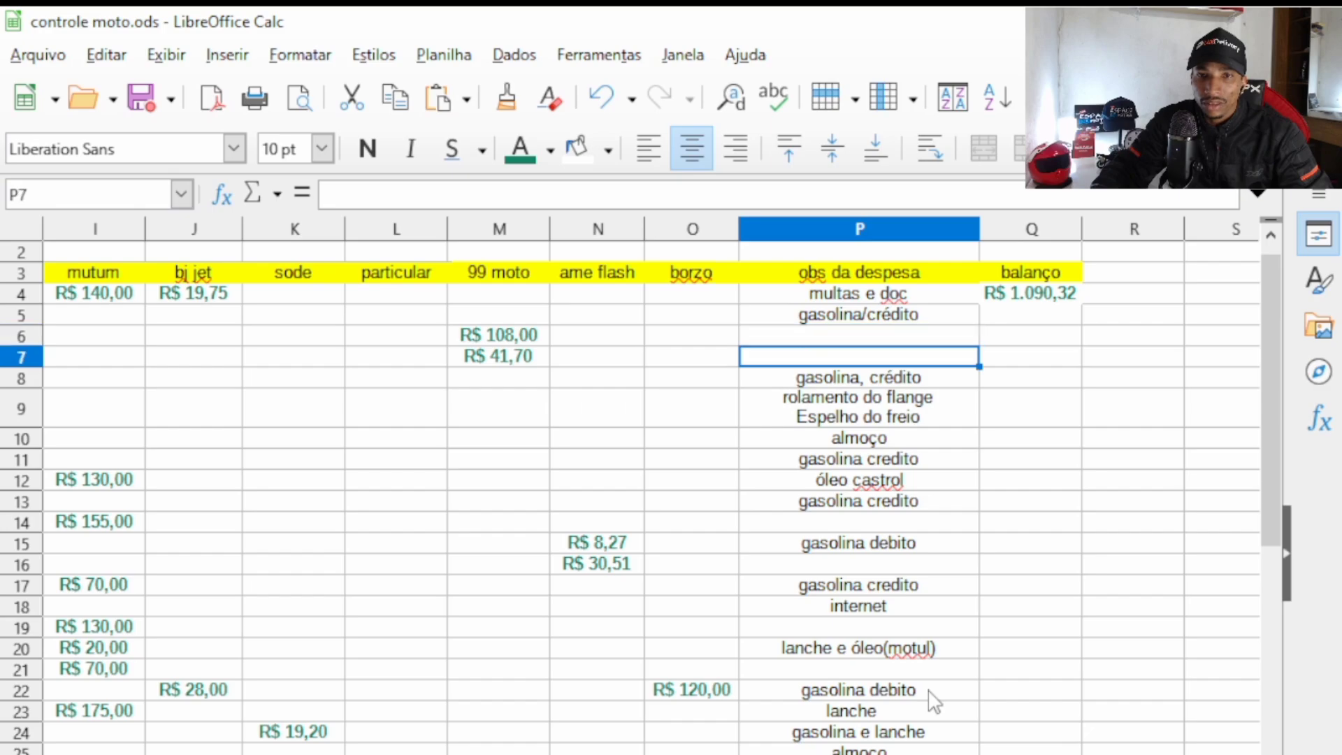
key(Down)
key(Down)
key(Up)
key(Up)
key(Up)
key(Up)
Trace row 5 back to the despesa ADM column and return to its gasolina/crédito note to relate the expense to its description.
key(Left)
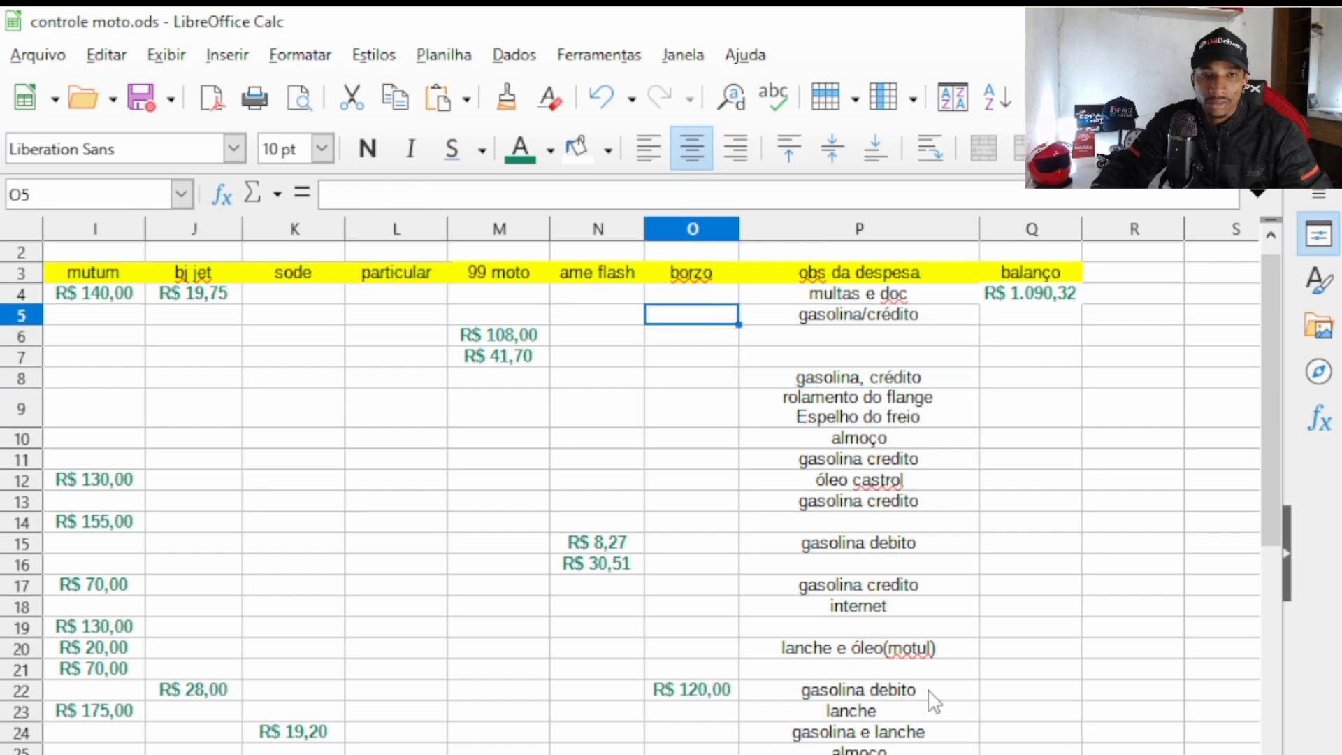
key(Left)
key(Left)
key(Left)
key(Left)
key(Left)
key(Left)
key(Left)
key(Left)
key(Left)
key(Left)
key(Left)
key(Left)
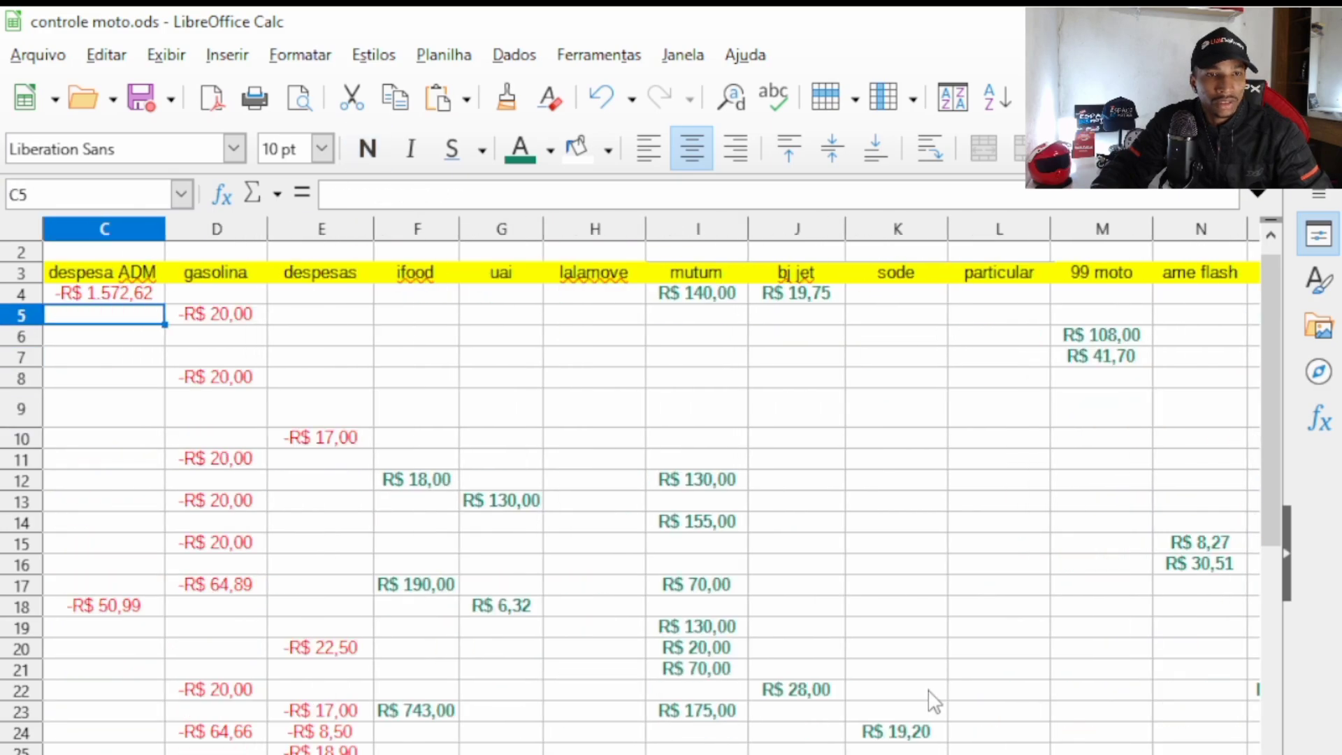
key(Right)
key(Right)
key(Right)
key(Right)
key(Right)
key(Right)
key(Right)
key(Right)
key(Right)
key(Right)
key(Right)
key(Right)
key(Right)
key(Right)
key(Left)
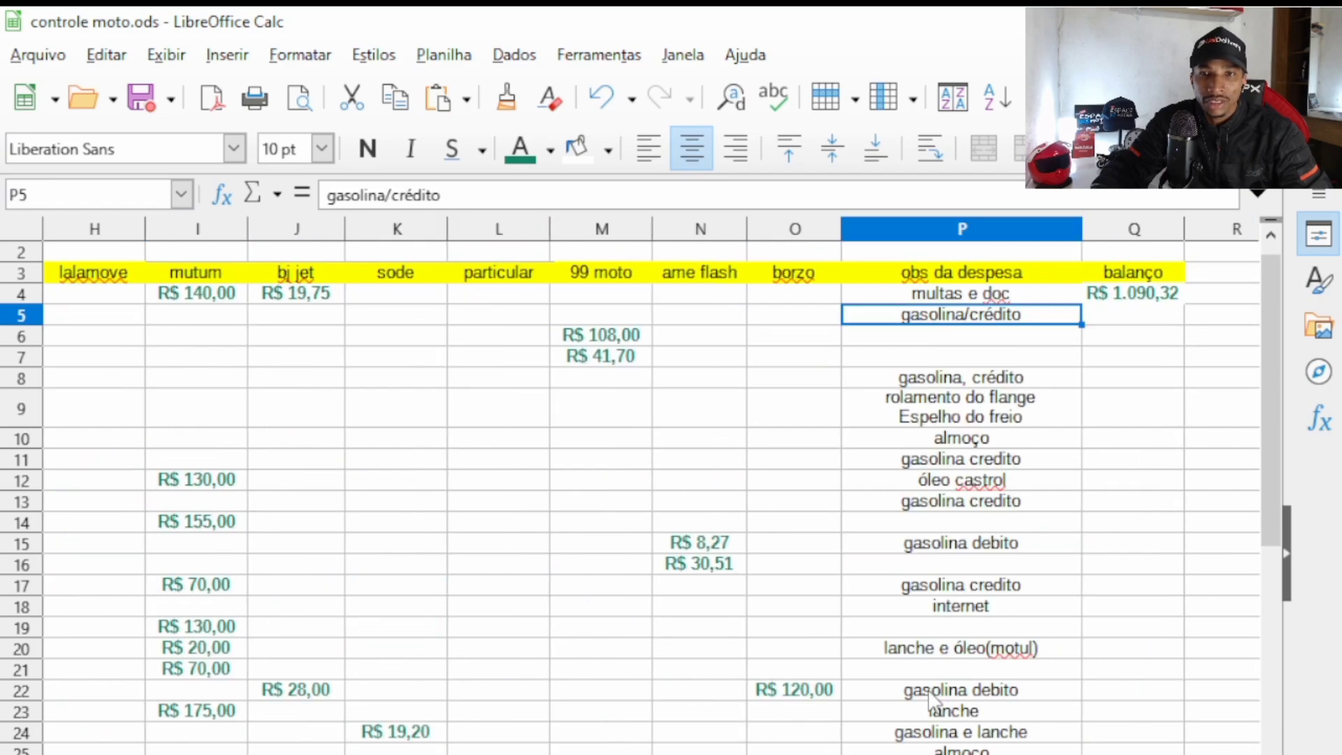
key(Left)
key(Right)
key(Down)
key(Up)
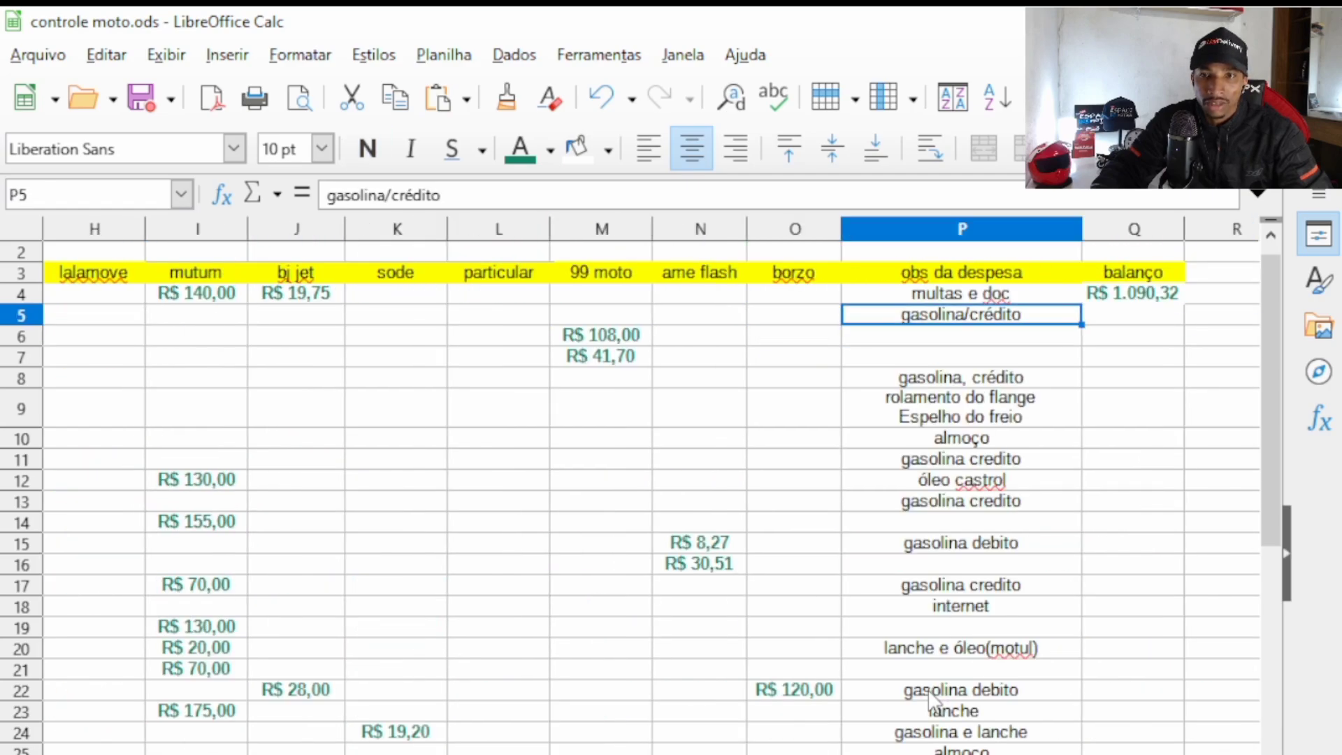
Compare row 5 again from the despesas column across to balanço, returning to the obs da despesa note.
key(Left)
key(Left)
key(Left)
key(Left)
key(Left)
key(Left)
key(Left)
key(Left)
key(Left)
key(Left)
key(Left)
key(Left)
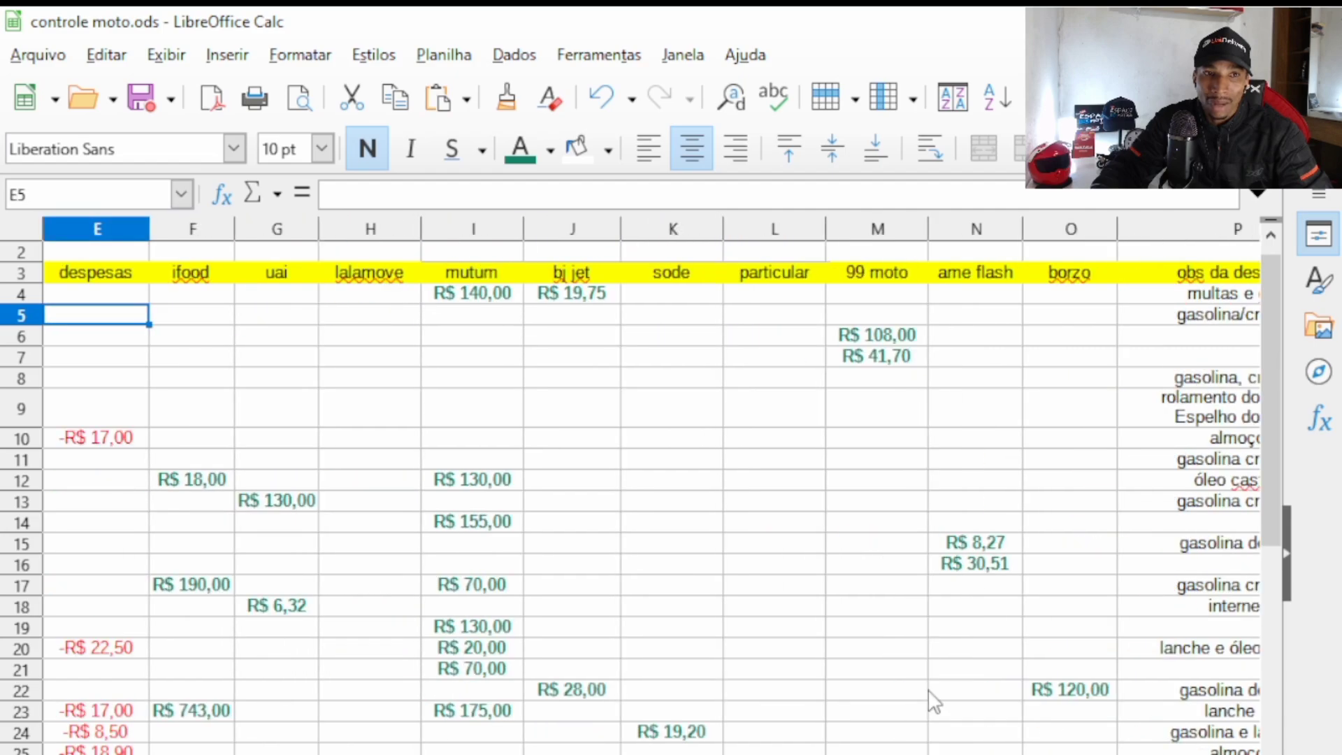
key(Right)
key(Right)
key(Right)
key(Right)
key(Right)
key(Right)
key(Right)
key(Right)
key(Right)
key(Right)
key(Right)
key(Right)
key(Right)
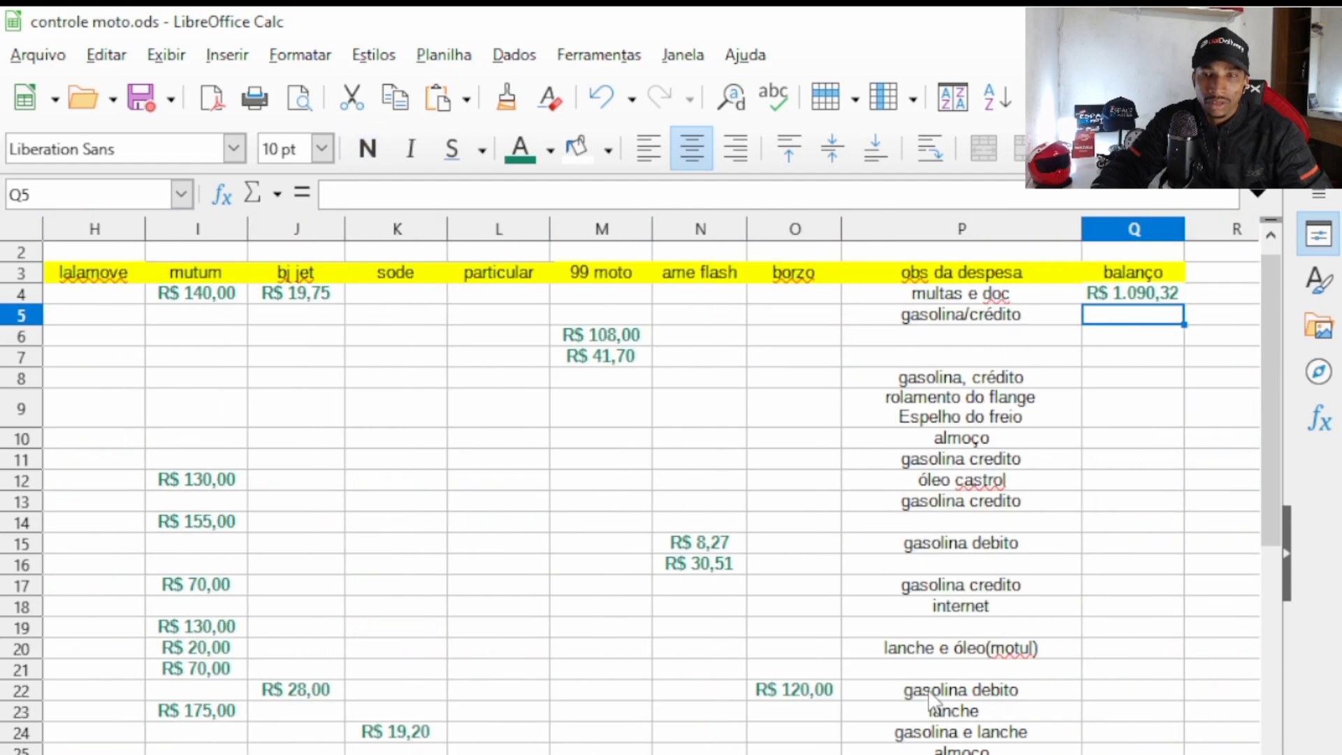
key(Right)
key(Left)
key(Left)
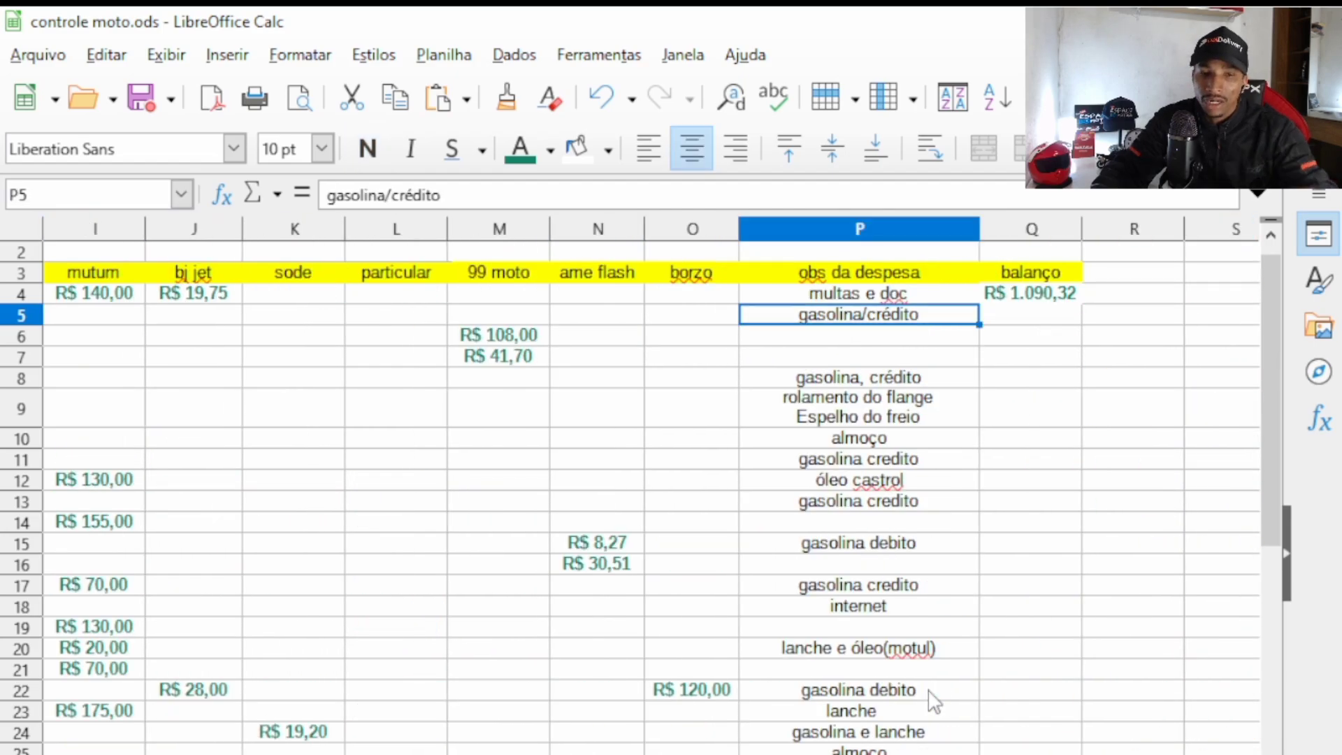
Go down the obs da despesa column to examine the rolamento do flange note in row 9.
key(Down)
key(Up)
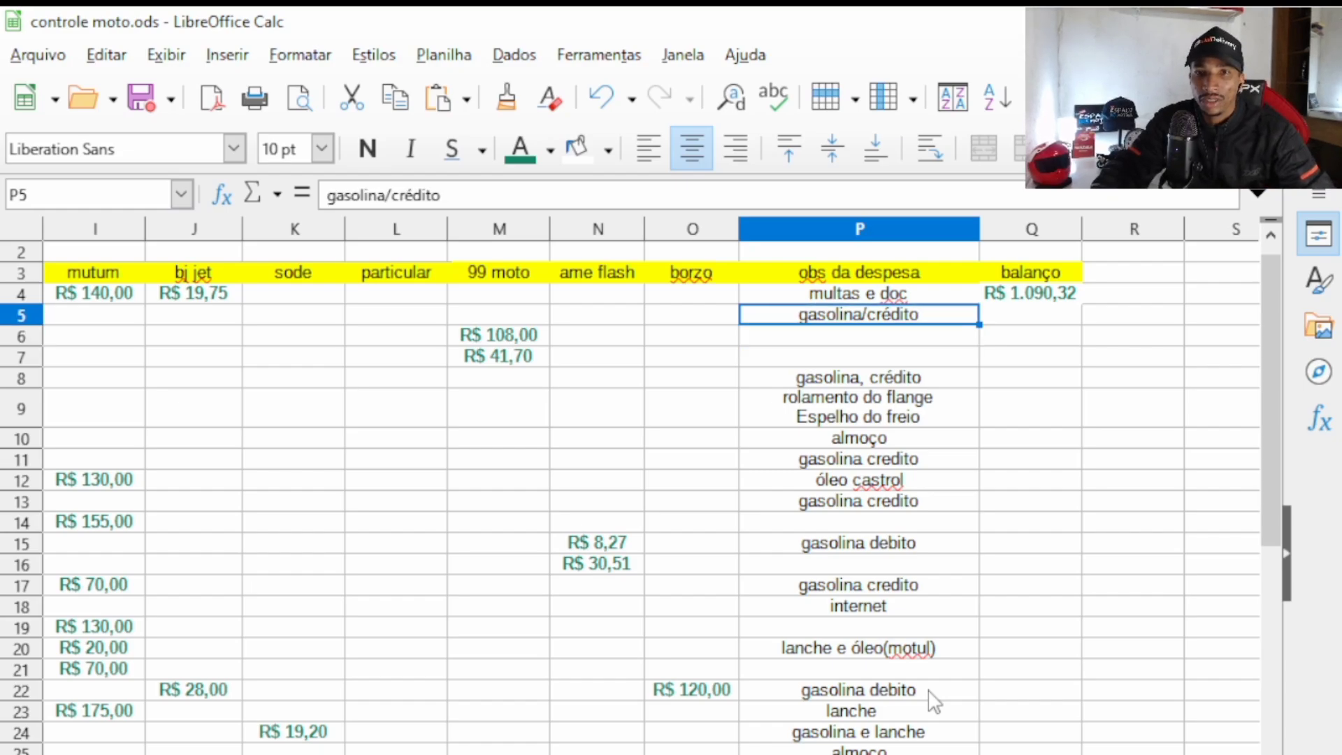
key(Down)
key(Down)
key(Down)
key(Down)
key(Down)
key(Down)
key(Up)
key(Up)
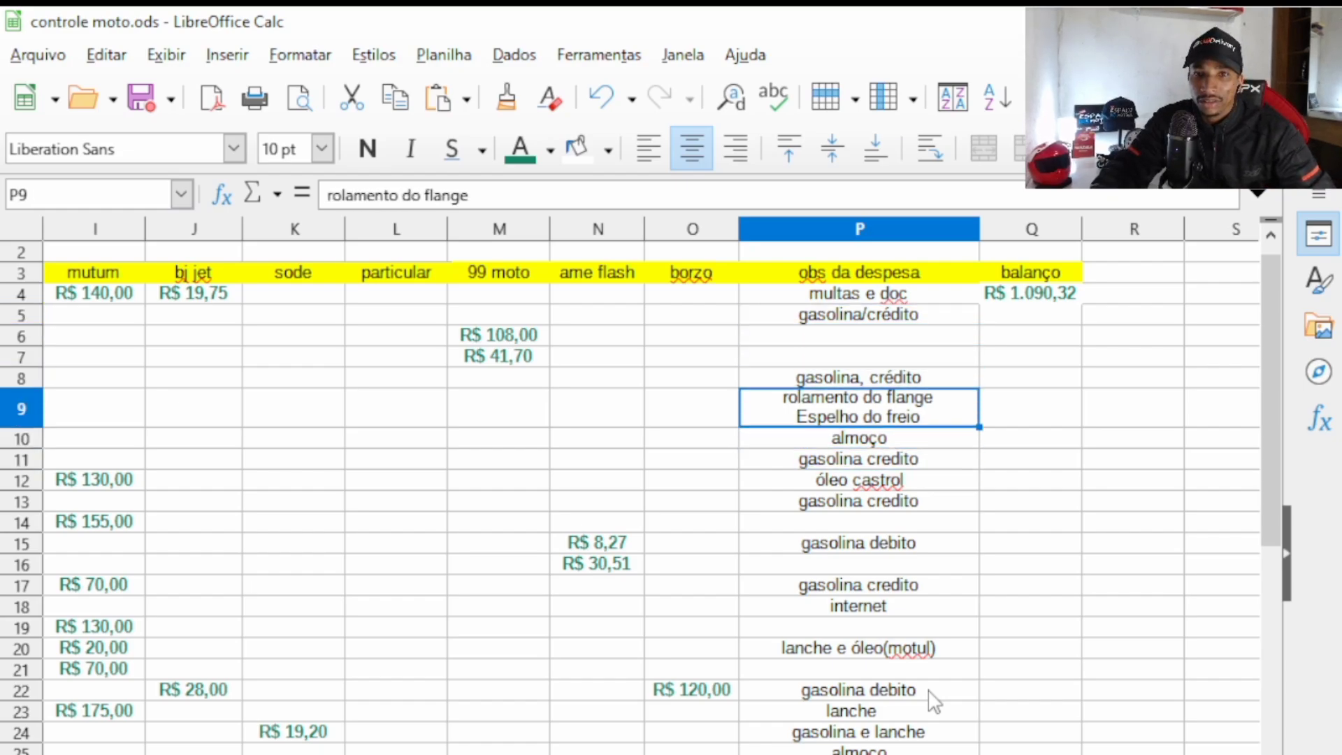
Read the expense notes in rows 10 to 19 of the obs da despesa column, returning to the gasolina credito note in row 17.
key(Down)
key(Down)
key(Down)
key(Down)
key(Down)
key(Down)
key(Up)
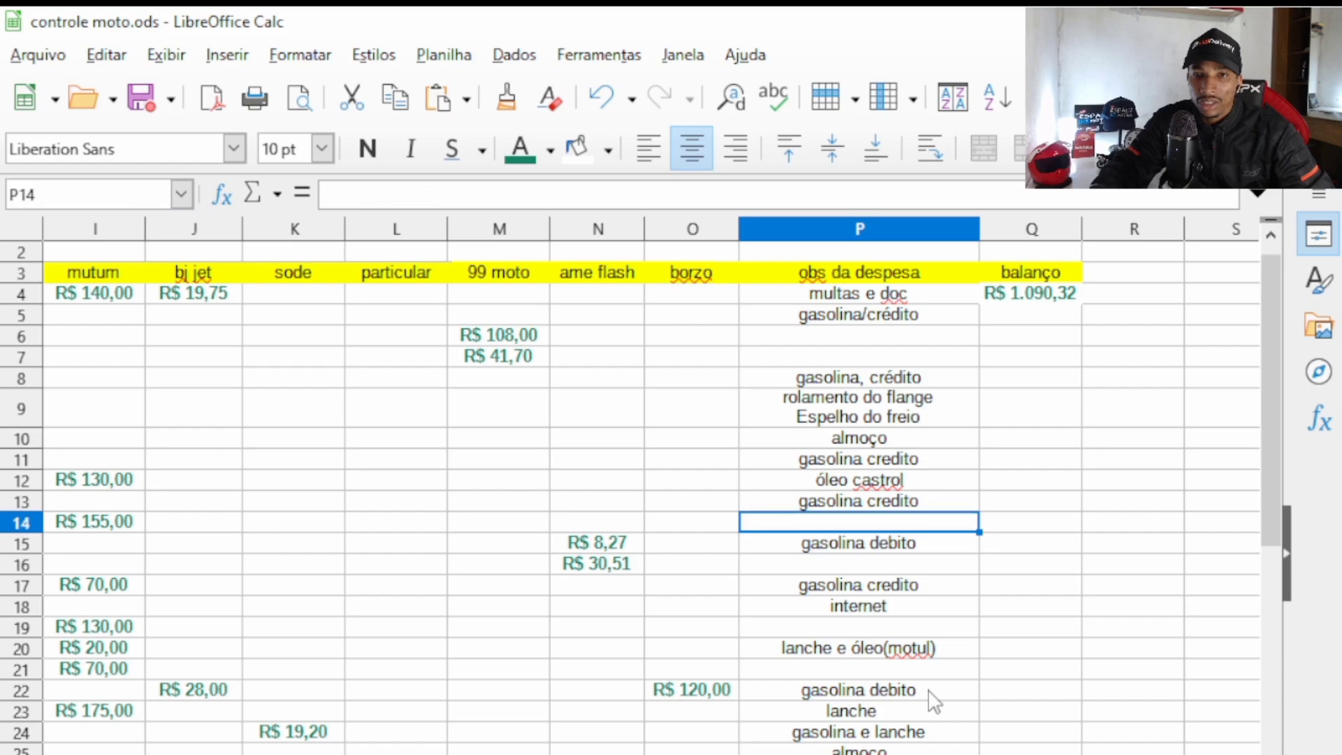
key(Down)
key(Down)
key(Down)
key(Down)
key(Down)
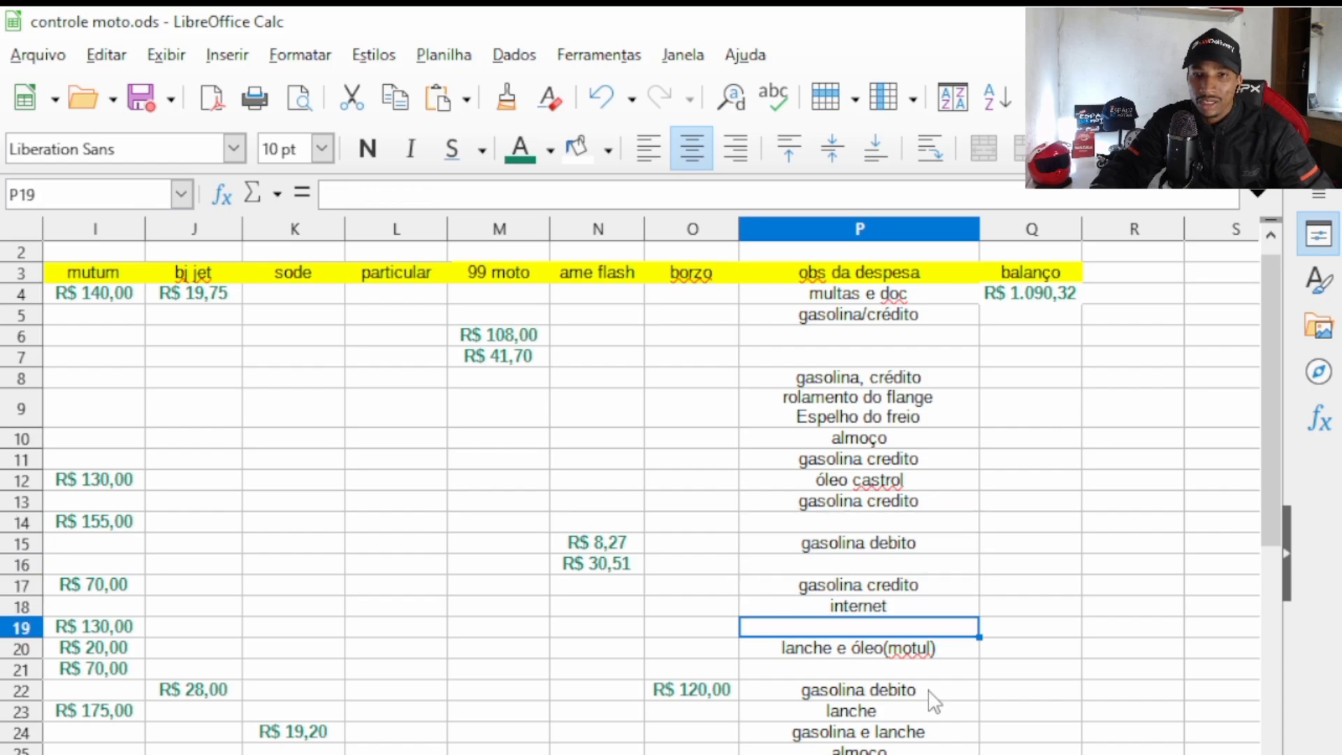
key(Up)
key(Up)
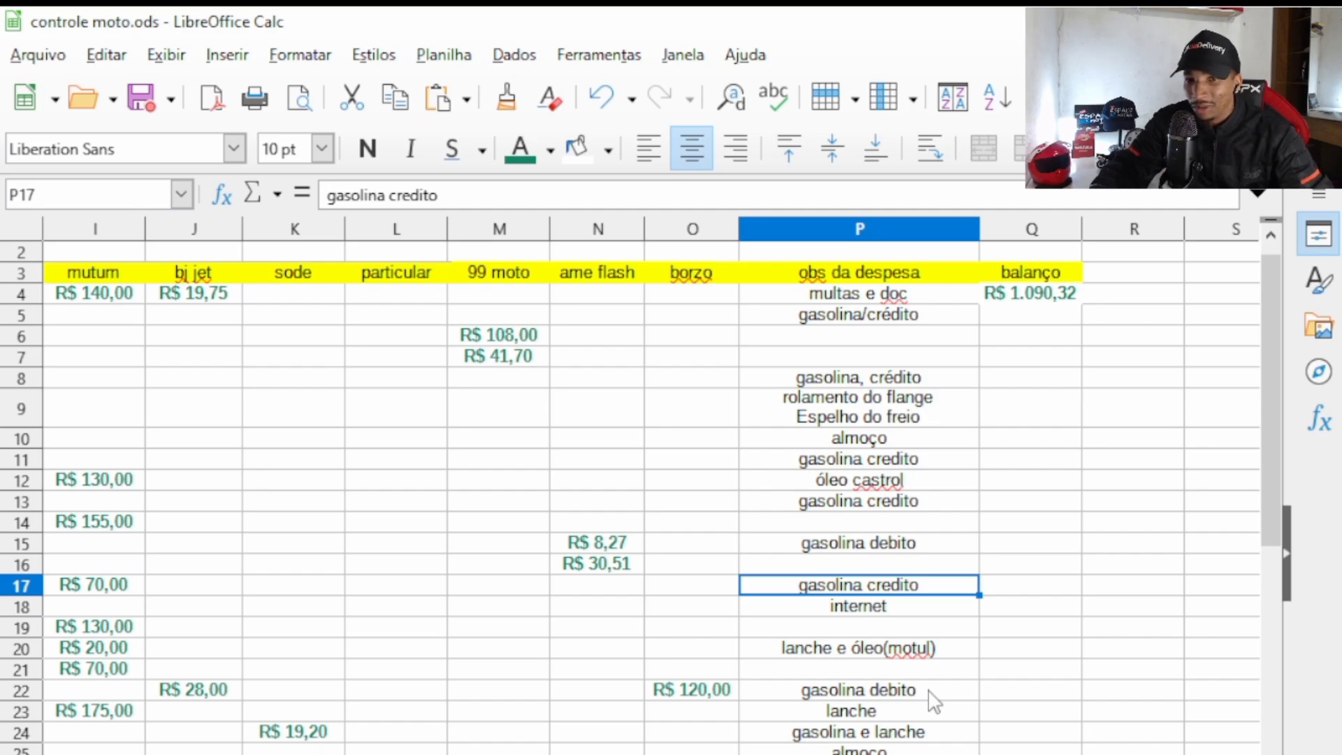
Read the remaining notes of the obs da despesa column from row 18 down past row 26.
key(Down)
key(Down)
key(Down)
key(Down)
key(Up)
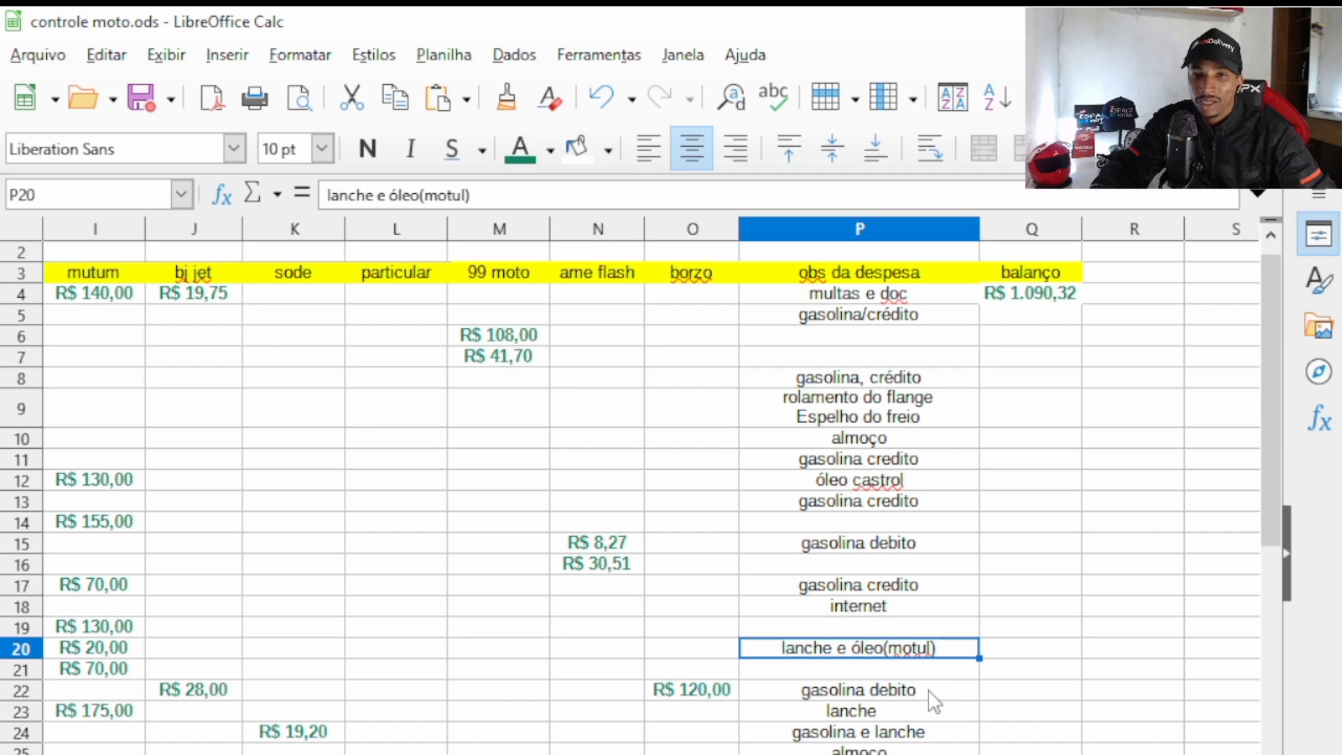
key(Down)
key(Down)
key(Down)
key(Down)
key(Down)
key(Down)
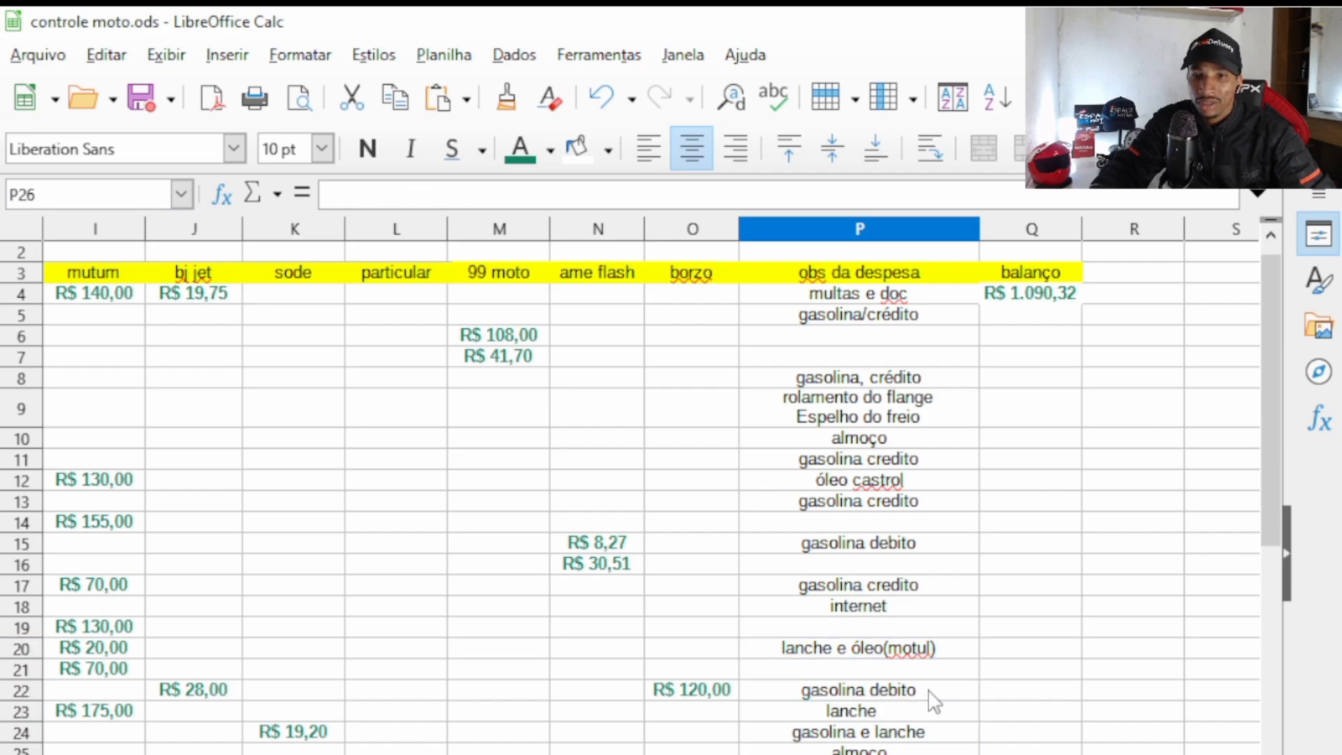
key(Down)
key(Down)
key(Down)
key(Up)
key(Up)
Go to the balanço column and examine the total in Q4 with its sum formula.
key(Right)
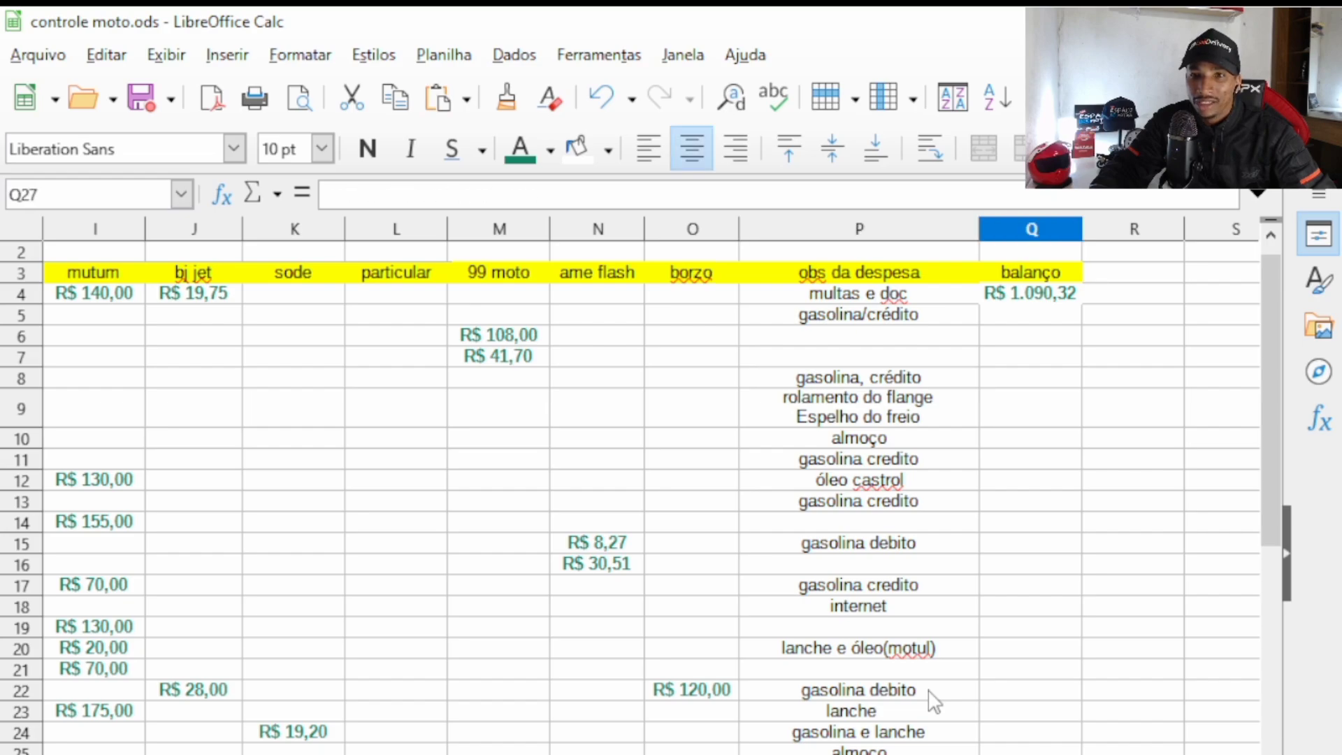
key(Up)
key(Up)
key(Up)
key(Up)
key(Up)
key(Up)
key(Up)
key(Up)
key(Up)
key(Up)
key(Up)
key(Up)
key(Up)
key(Up)
key(Up)
key(Up)
key(Up)
key(Up)
key(Up)
key(Up)
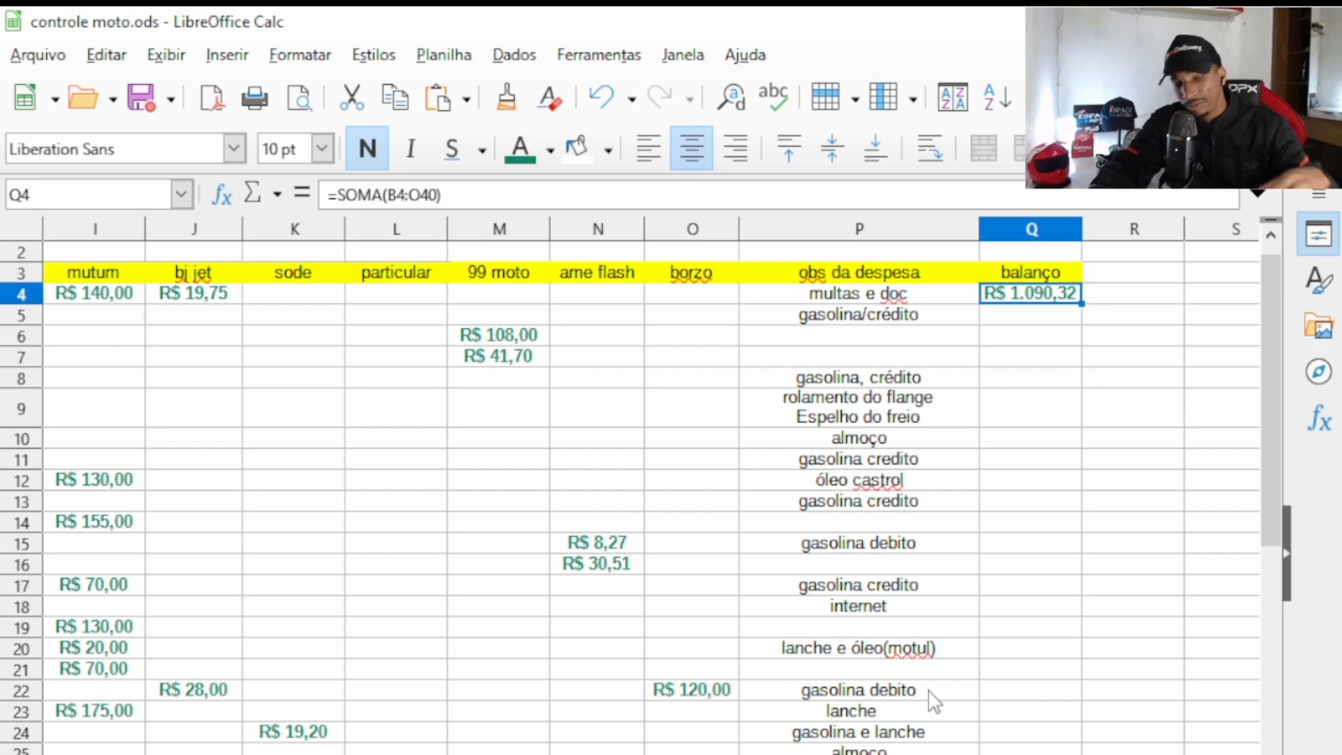
Trace row 4 from balanço back through the expense note and the earnings columns to ifood.
key(Left)
key(Left)
key(Left)
key(Left)
key(Left)
key(Left)
key(Left)
key(Left)
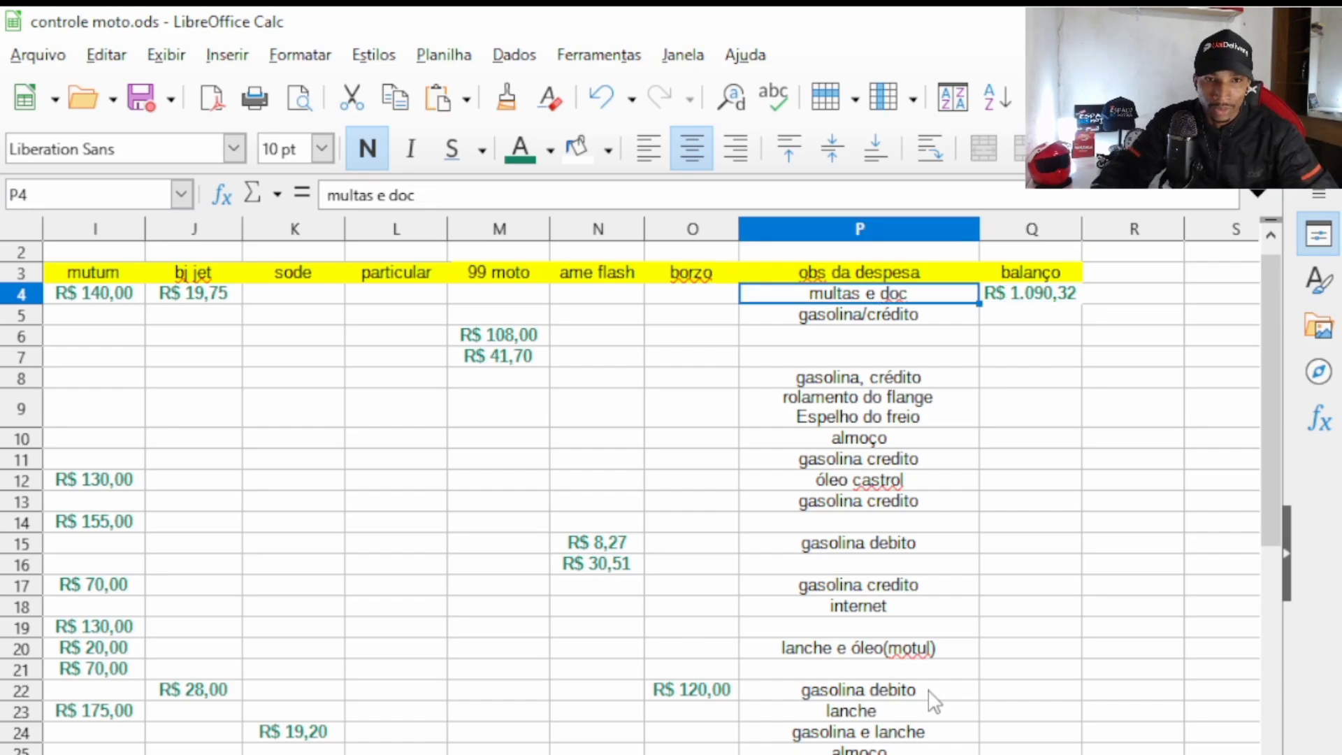
key(Left)
key(Left)
key(Left)
key(Left)
key(Right)
key(Right)
key(Right)
key(Right)
key(Right)
key(Right)
key(Right)
key(Right)
key(Right)
key(Right)
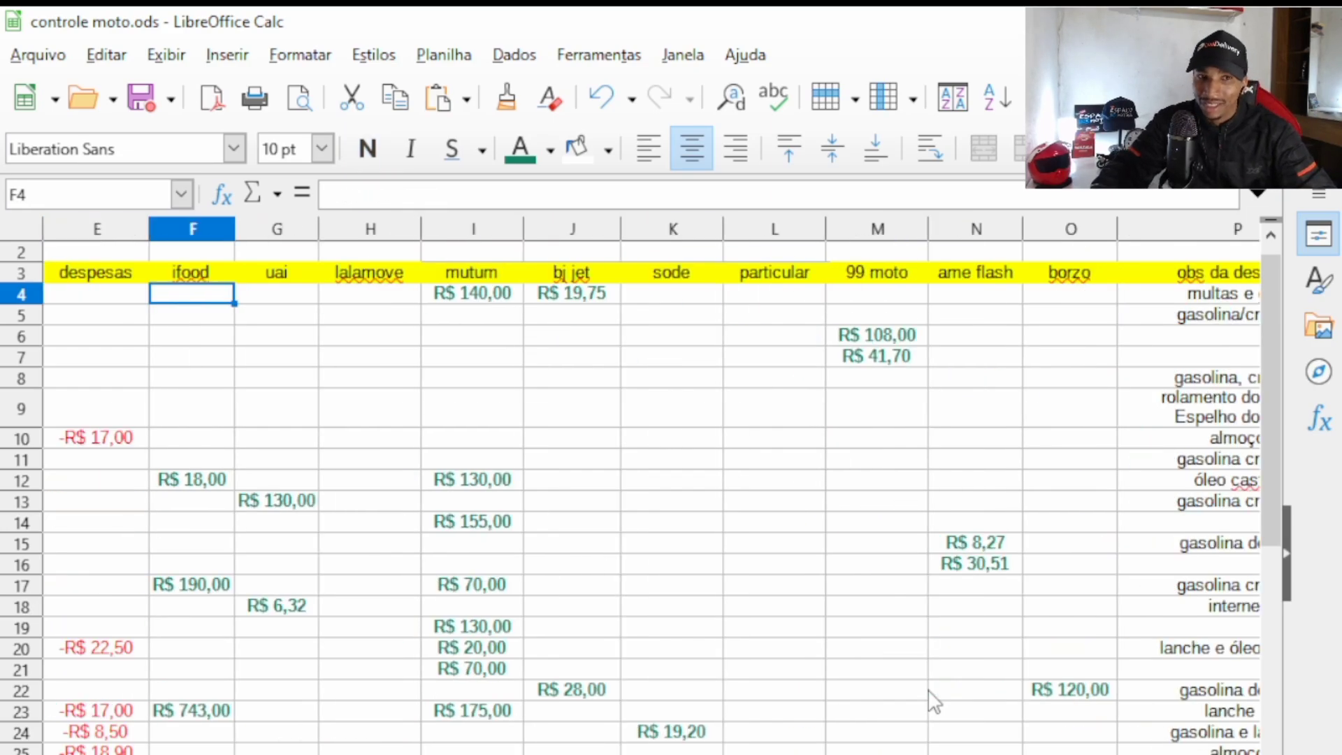
Look across the earnings columns from ifood to borzo, stopping at row 5.
key(Down)
key(Down)
key(Down)
key(Down)
key(Down)
key(Down)
key(Down)
key(Down)
key(Down)
key(Down)
key(Down)
key(Down)
key(Down)
key(Down)
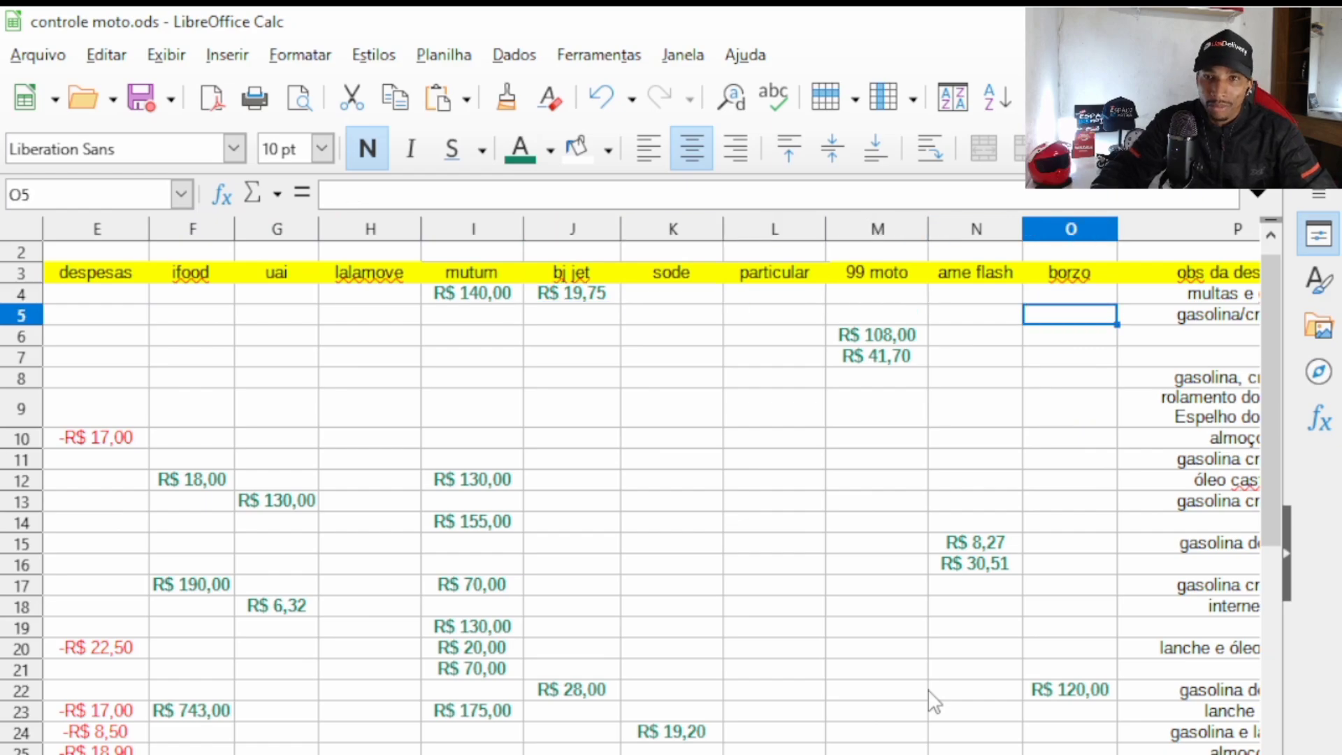
Return to the 16/02/23 entry in the data column and check that row across to the uai column, continuing down to row 20.
key(Left)
key(Left)
key(Left)
key(Left)
key(Left)
key(Left)
key(Left)
key(Left)
key(Left)
key(Left)
key(Left)
key(Left)
key(Left)
key(Left)
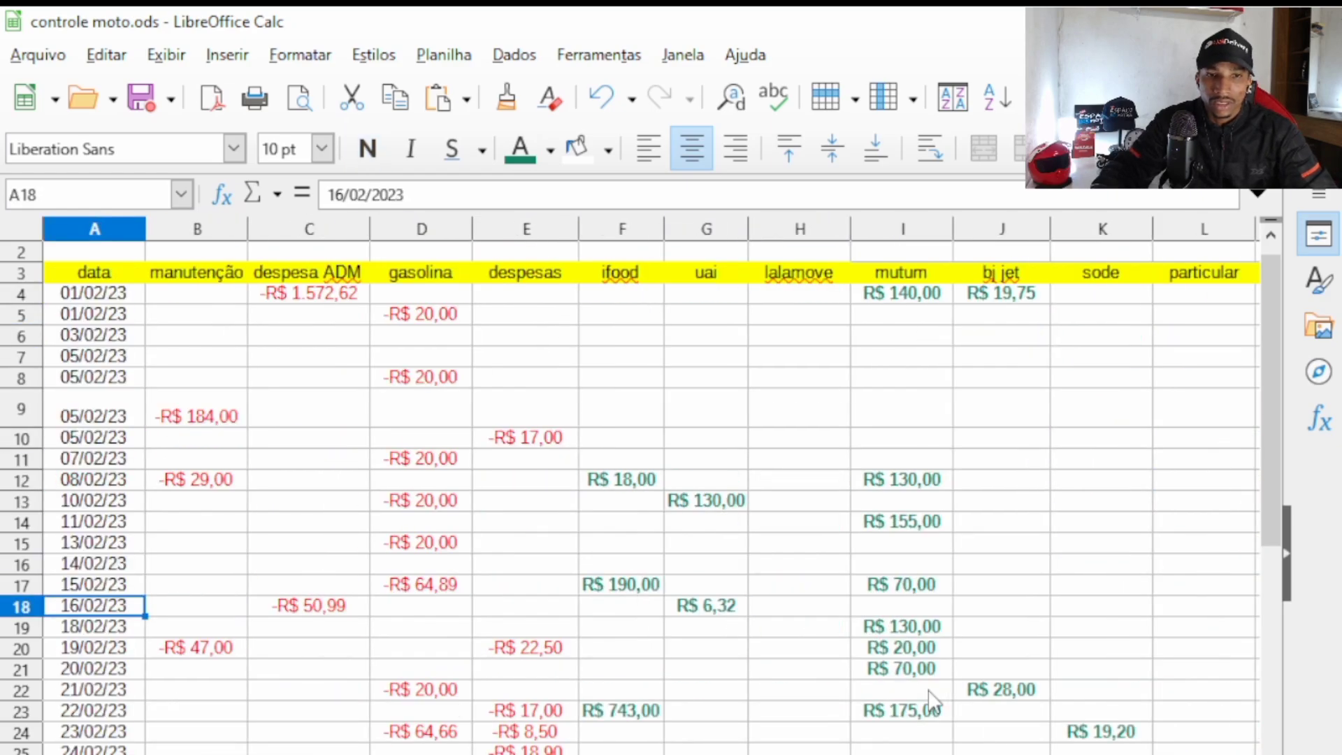
key(ctrl+Right)
key(ctrl+Right)
key(Down)
key(Down)
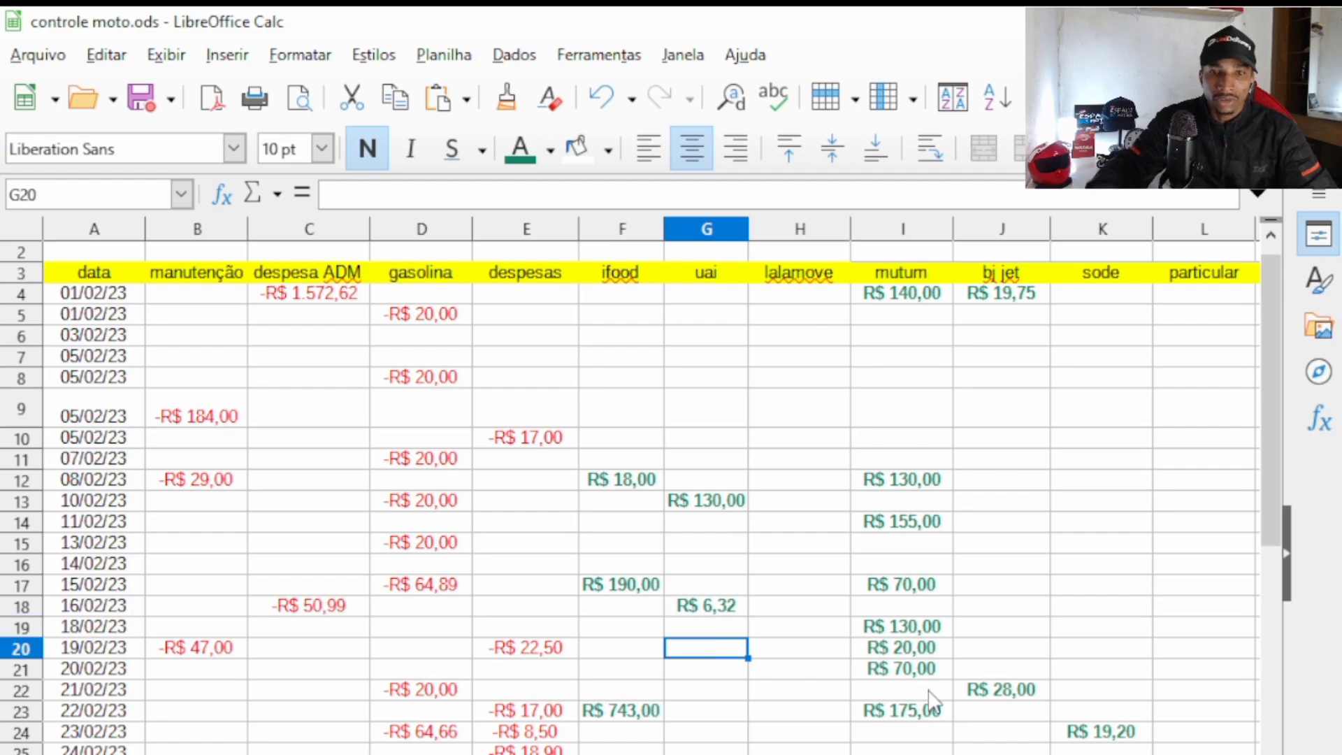
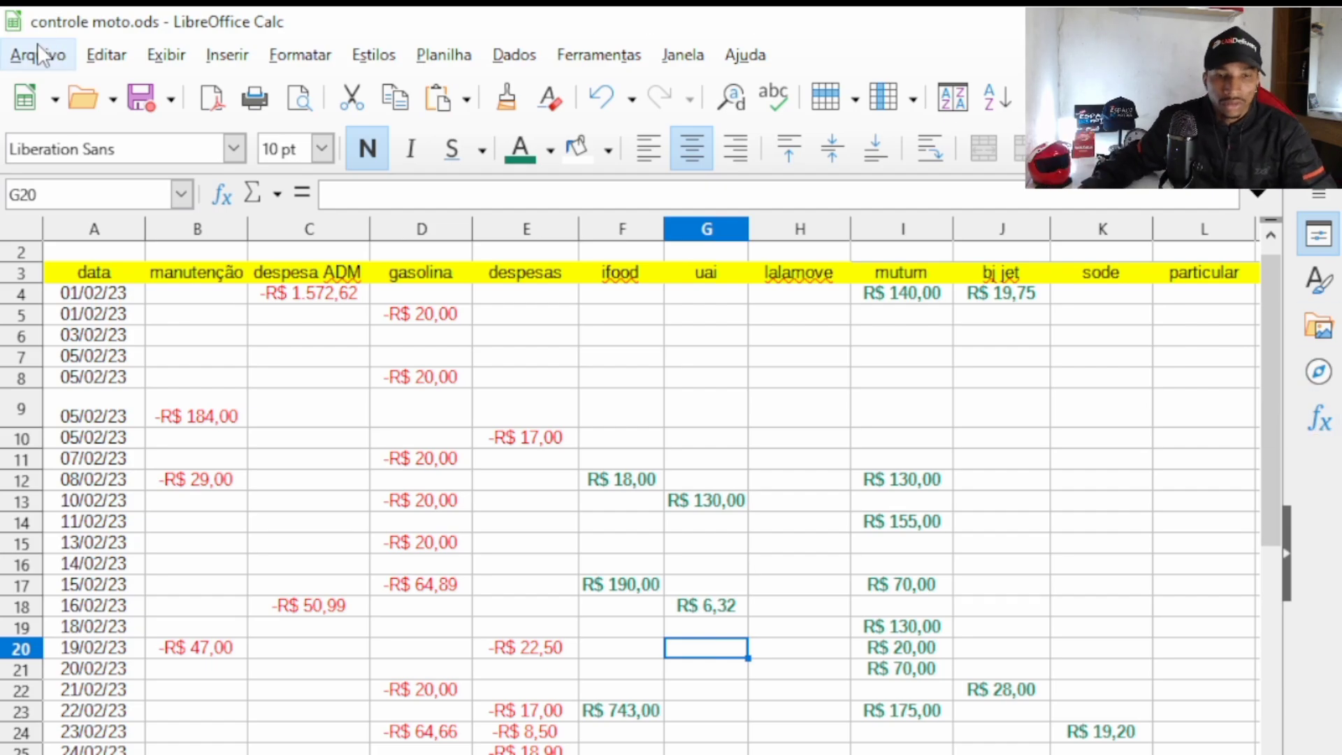
Switch to the March sheet and go to the 09/03/23 entry in the data column.
key(ctrl+Page_Down)
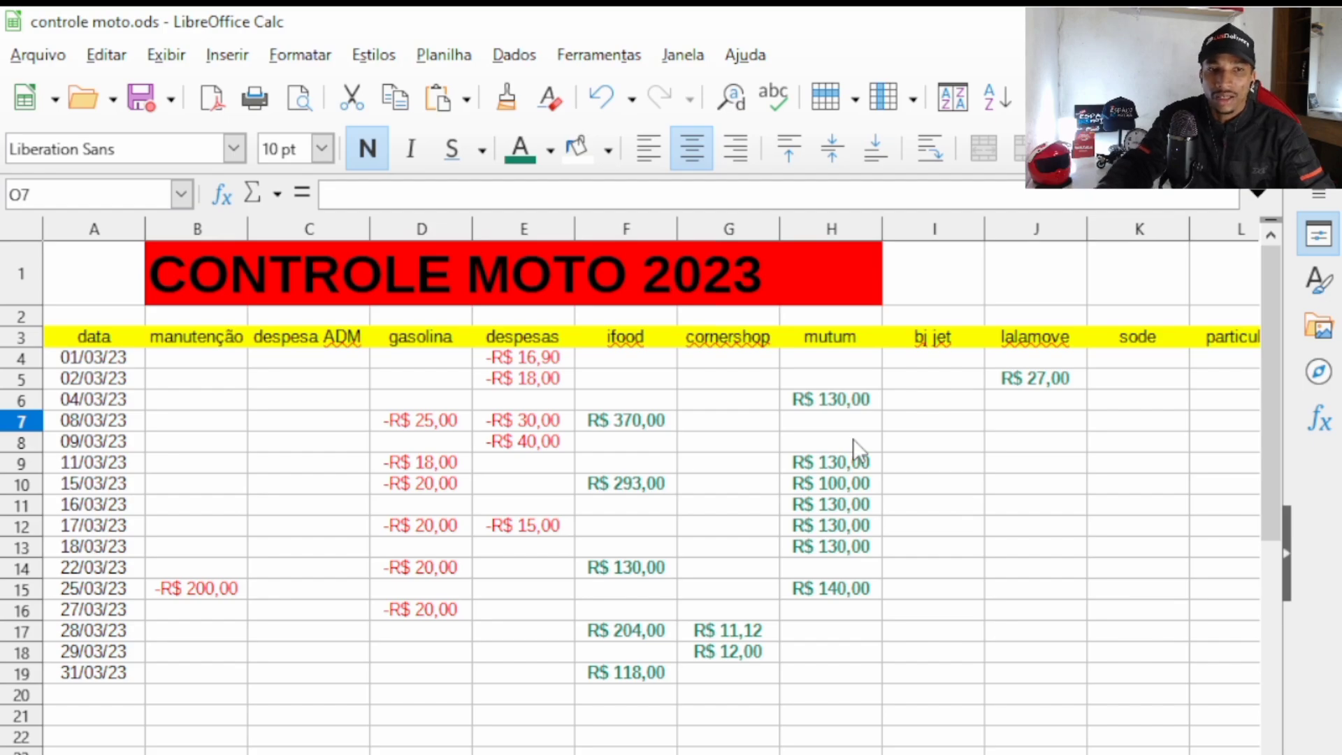
key(Down)
key(Left)
key(Home)
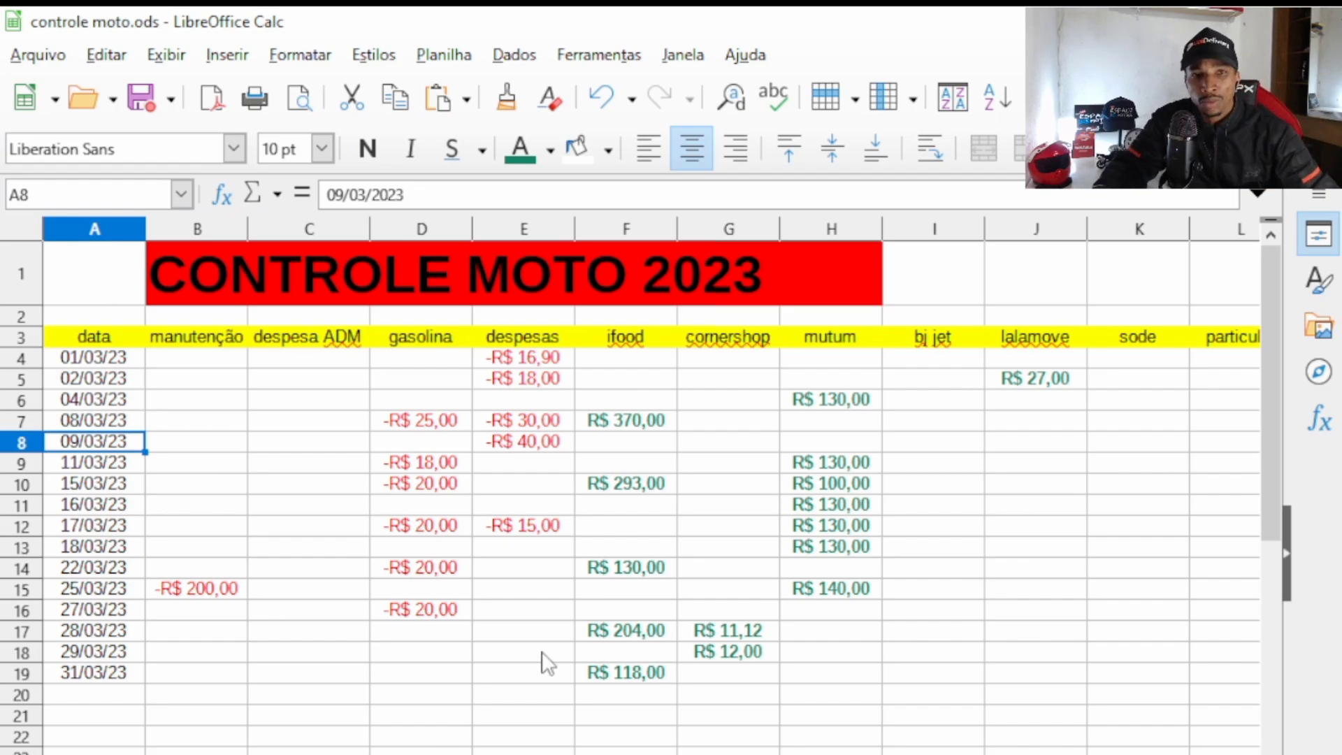
Look across the 09/03/23 row through the expense columns from manutenção to despesas, reaching the ifood column.
key(Right)
key(Right)
key(Right)
key(Left)
key(Left)
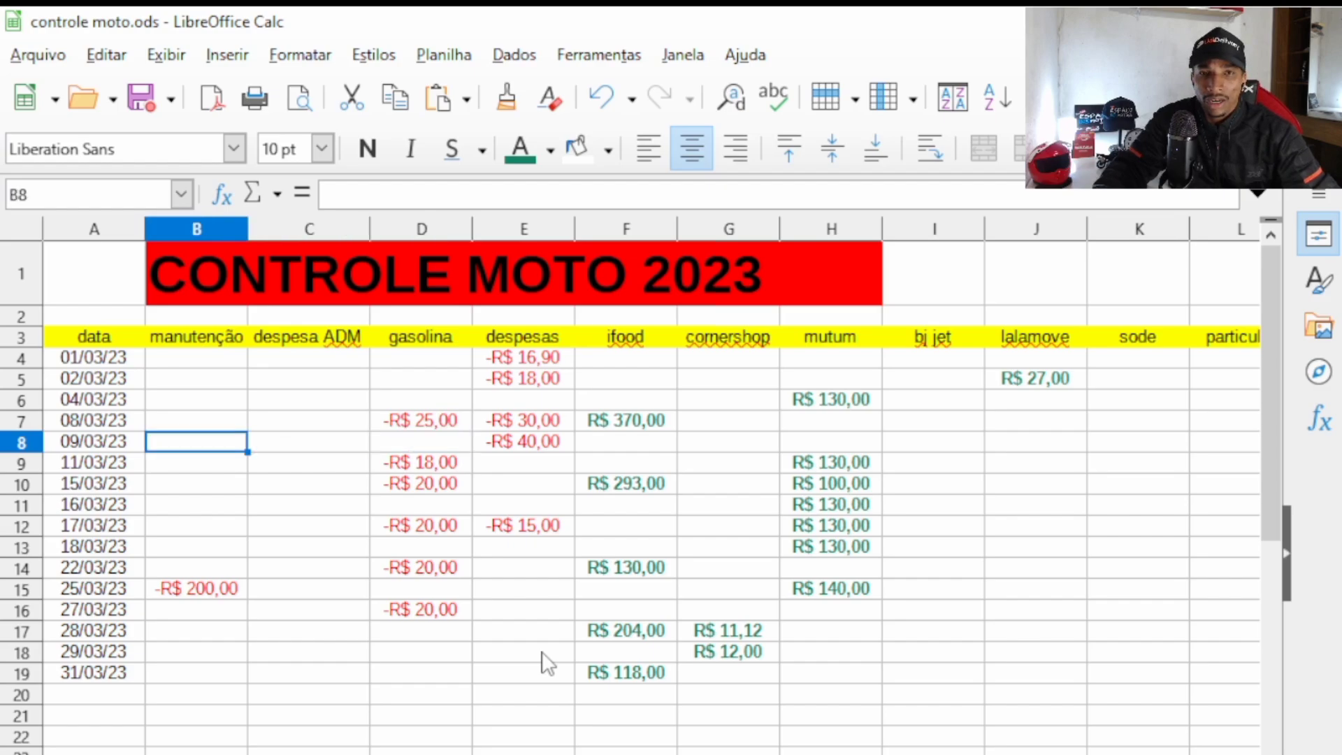
key(Right)
key(Right)
key(Right)
key(Right)
key(Down)
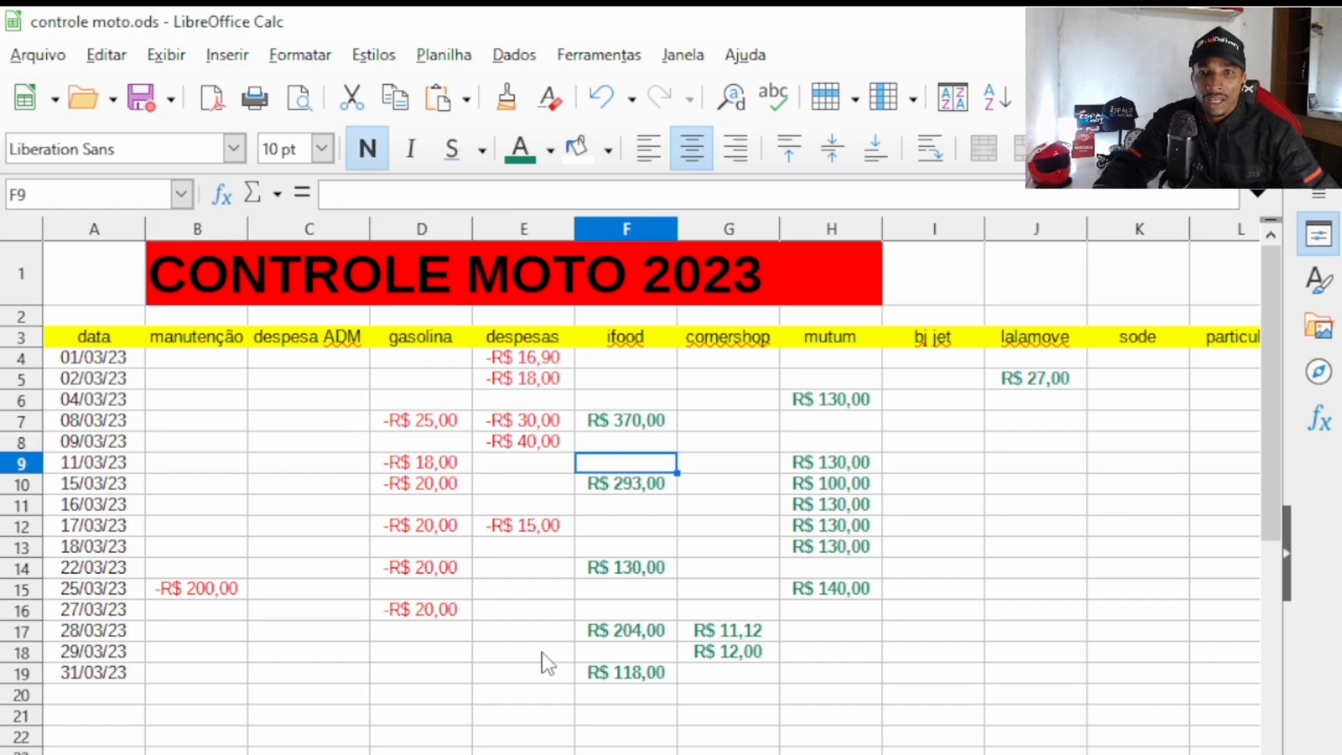
Examine the March ifood column down to row 13 and cross over to the mutum entry in row 12.
key(Down)
key(Down)
key(Down)
key(Down)
key(Right)
key(Right)
key(Up)
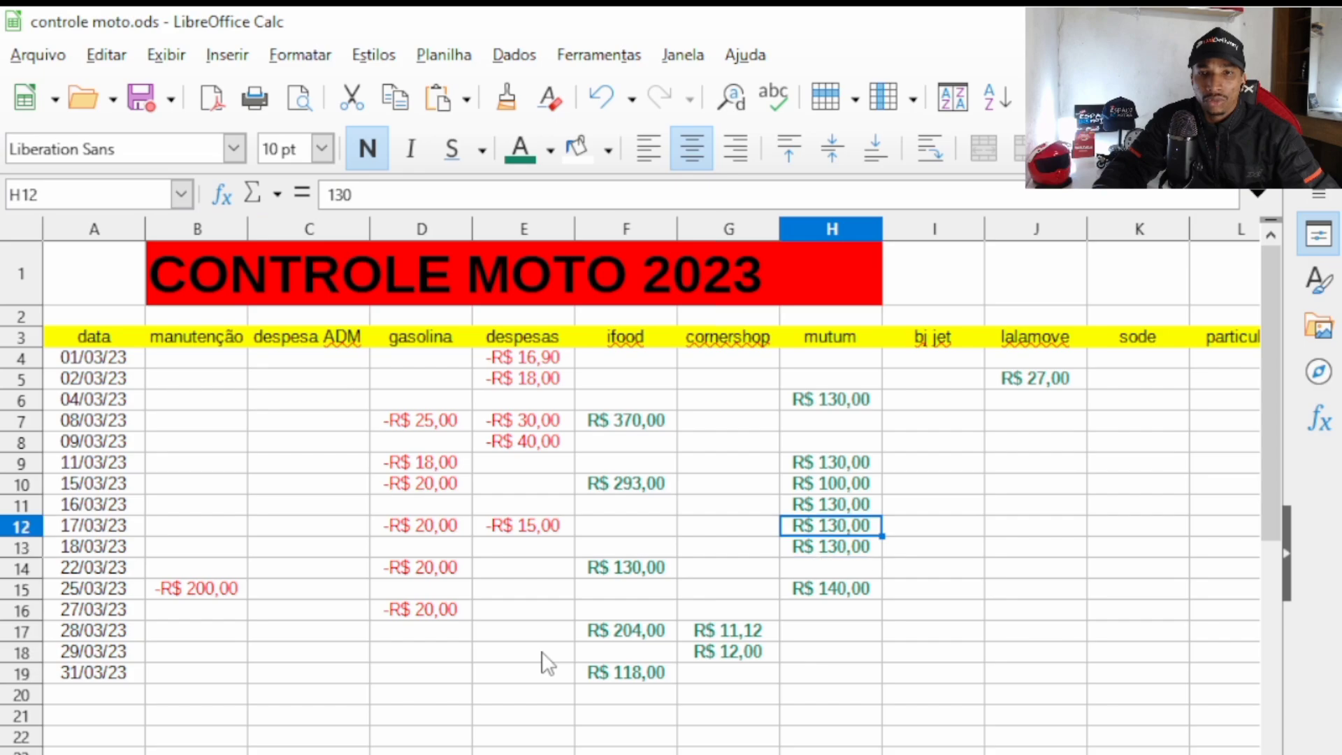
Review the March mutum earnings up to the first rows and back down to the 18/03/23 entry.
key(Up)
key(Up)
key(Up)
key(Up)
key(Up)
key(Up)
key(Down)
key(Down)
key(Down)
key(Down)
key(Down)
key(Down)
key(Down)
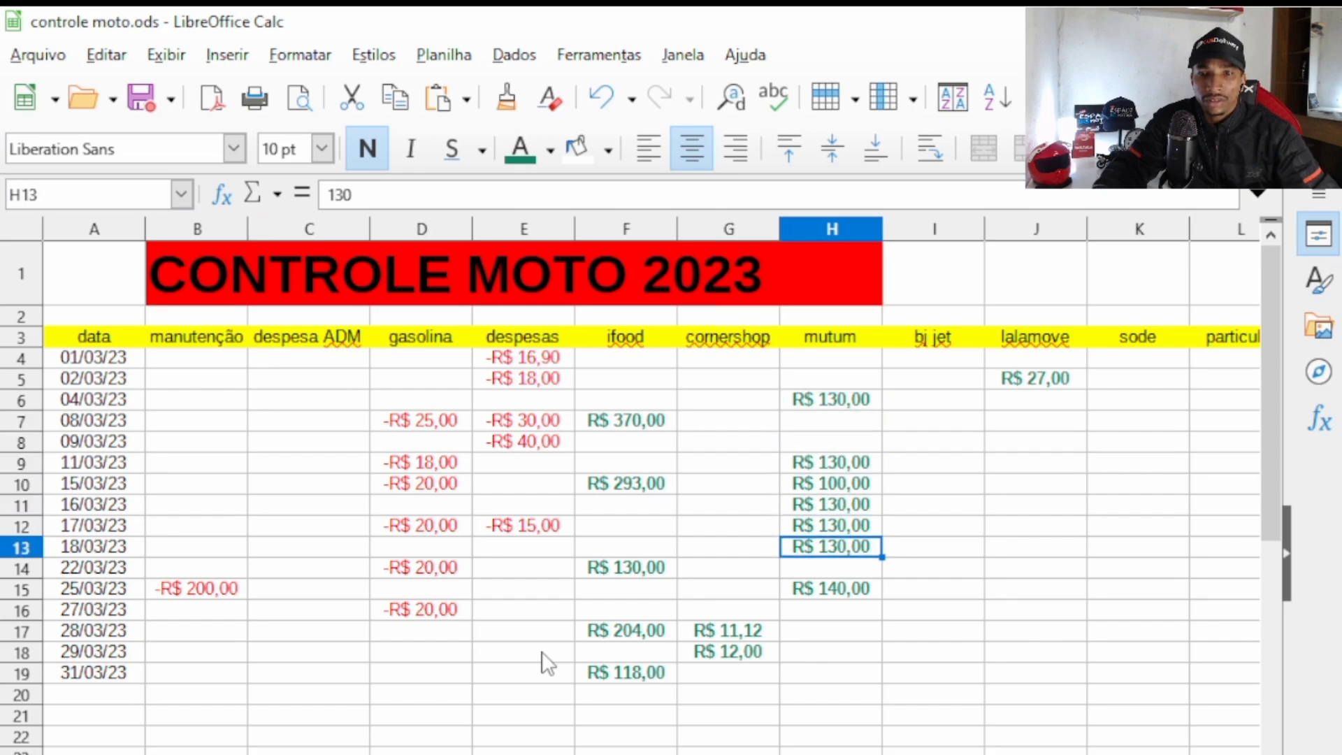
Compare the 22/03/23 row from mutum back to the expense columns, stopping at its gasolina entry.
key(Down)
key(Left)
key(Left)
key(Left)
key(Left)
key(Left)
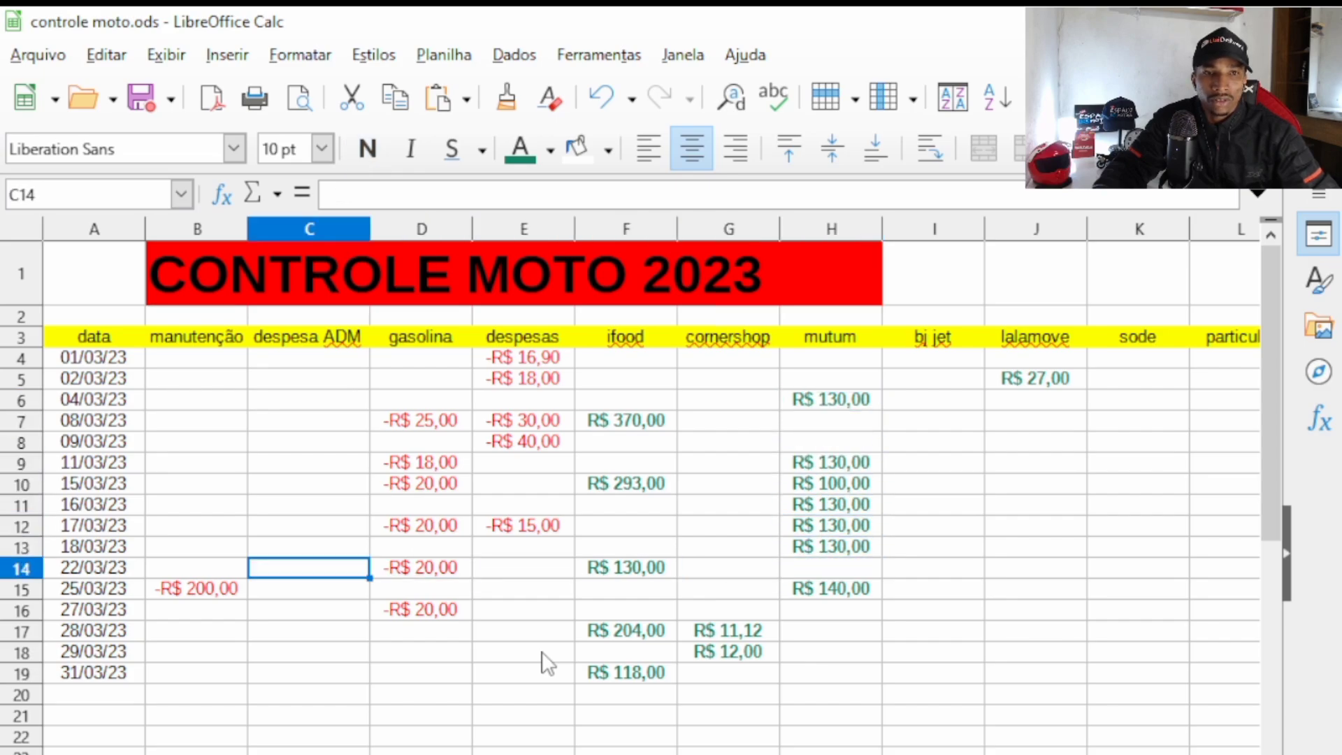
key(Right)
key(Right)
key(Left)
key(Left)
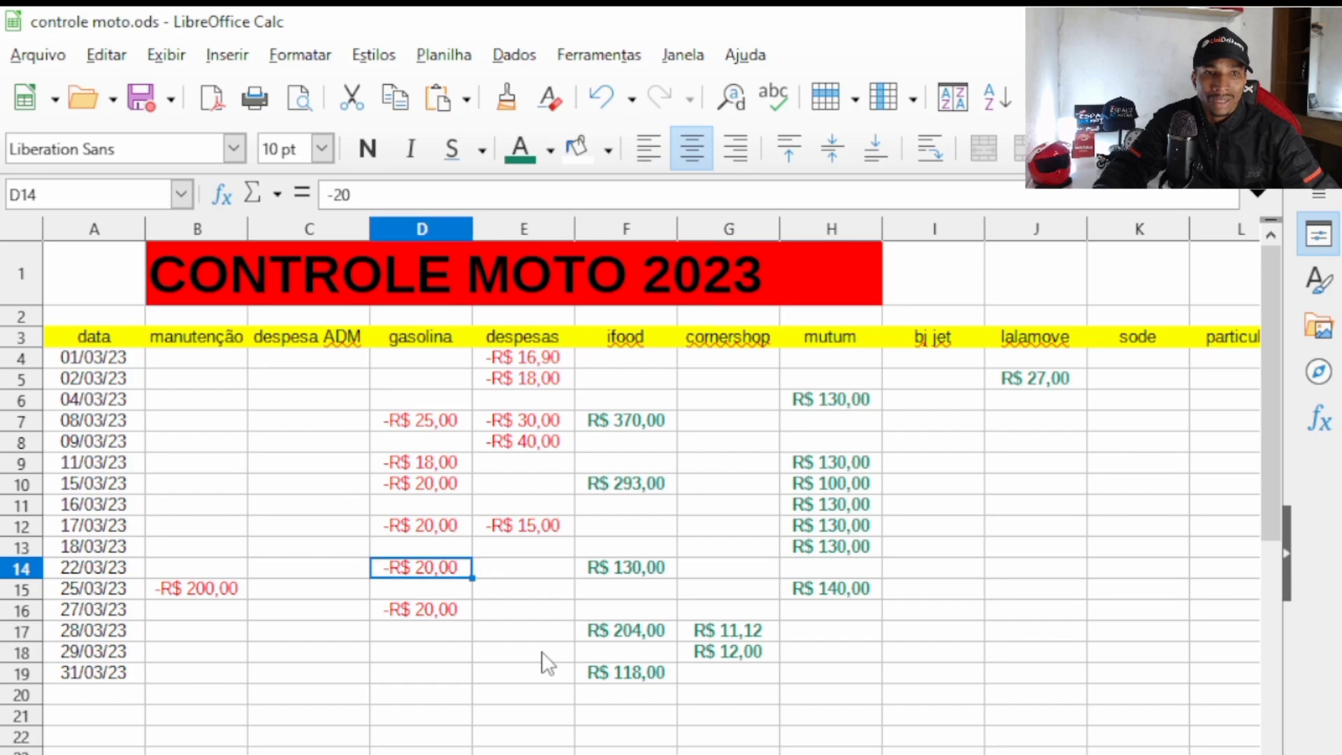
Look up the gasolina and despesa ADM columns to the March headings and across to the mutum heading.
key(Up)
key(Up)
key(Up)
key(Up)
key(Up)
key(Up)
key(Up)
key(Up)
key(Up)
key(Up)
key(Up)
key(Up)
key(Up)
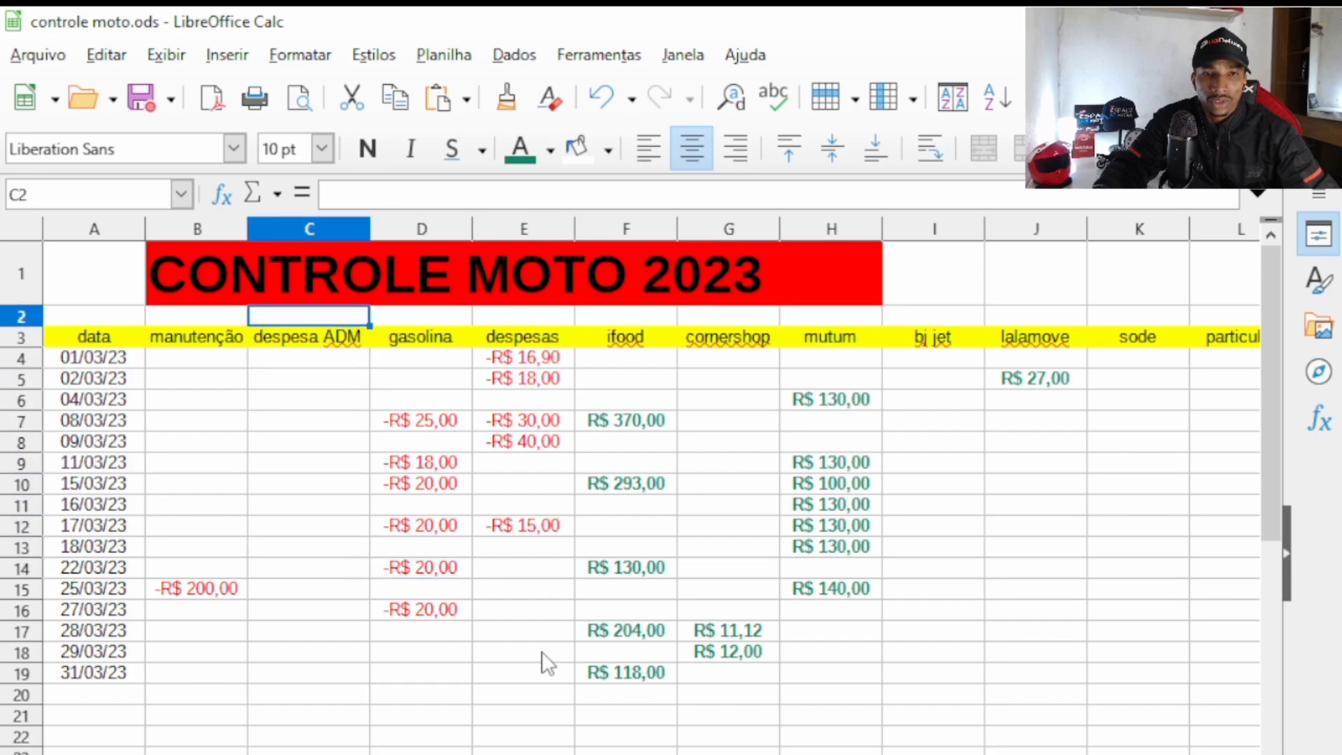
key(Down)
key(Right)
key(Right)
key(Right)
key(Right)
key(Right)
key(Down)
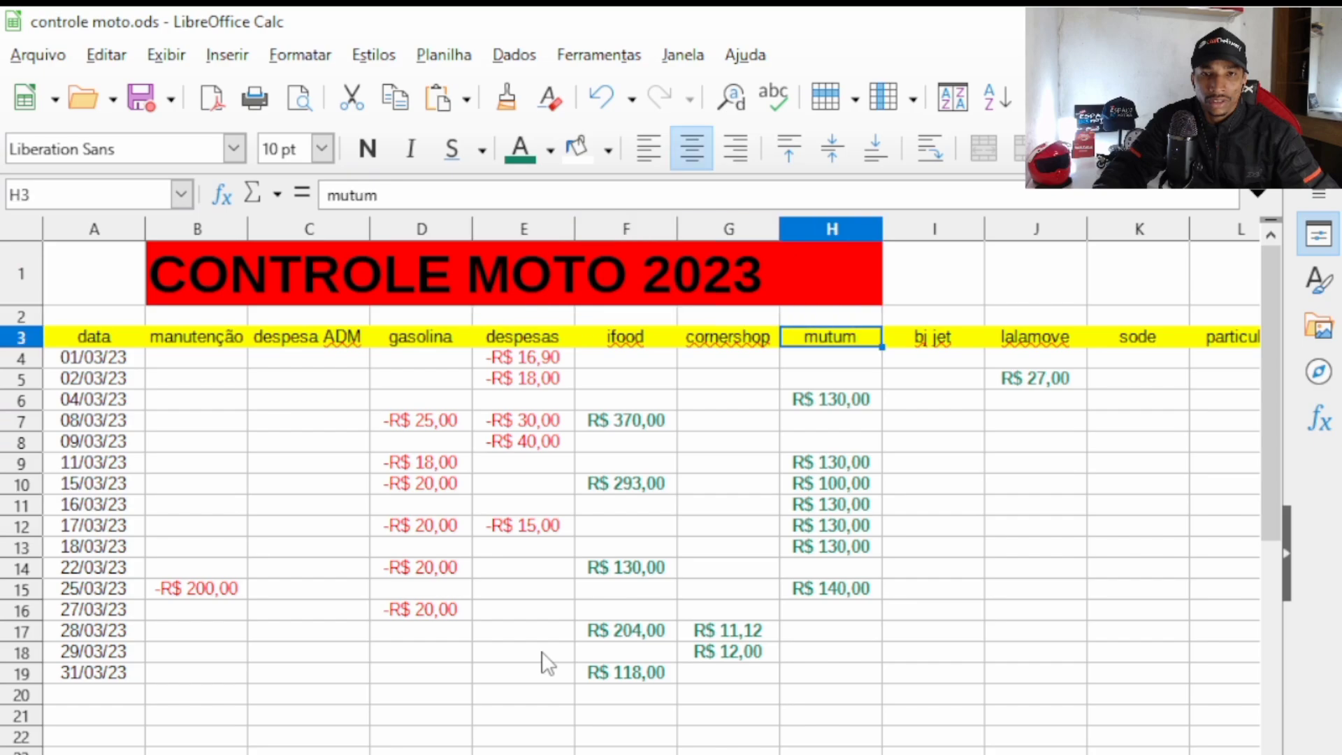
Look over the first March mutum rows and cross to the 08/03/23 entry in the ifood column.
key(Down)
key(Down)
key(Down)
key(Down)
key(Down)
key(Left)
key(Left)
key(Up)
Sum the March ifood earnings F7:F19 in cell F20 and select the total.
key(Down)
key(Down)
key(Down)
key(Down)
key(Down)
key(Down)
key(Down)
key(Down)
key(Down)
key(Down)
key(Down)
key(Down)
key(Down)
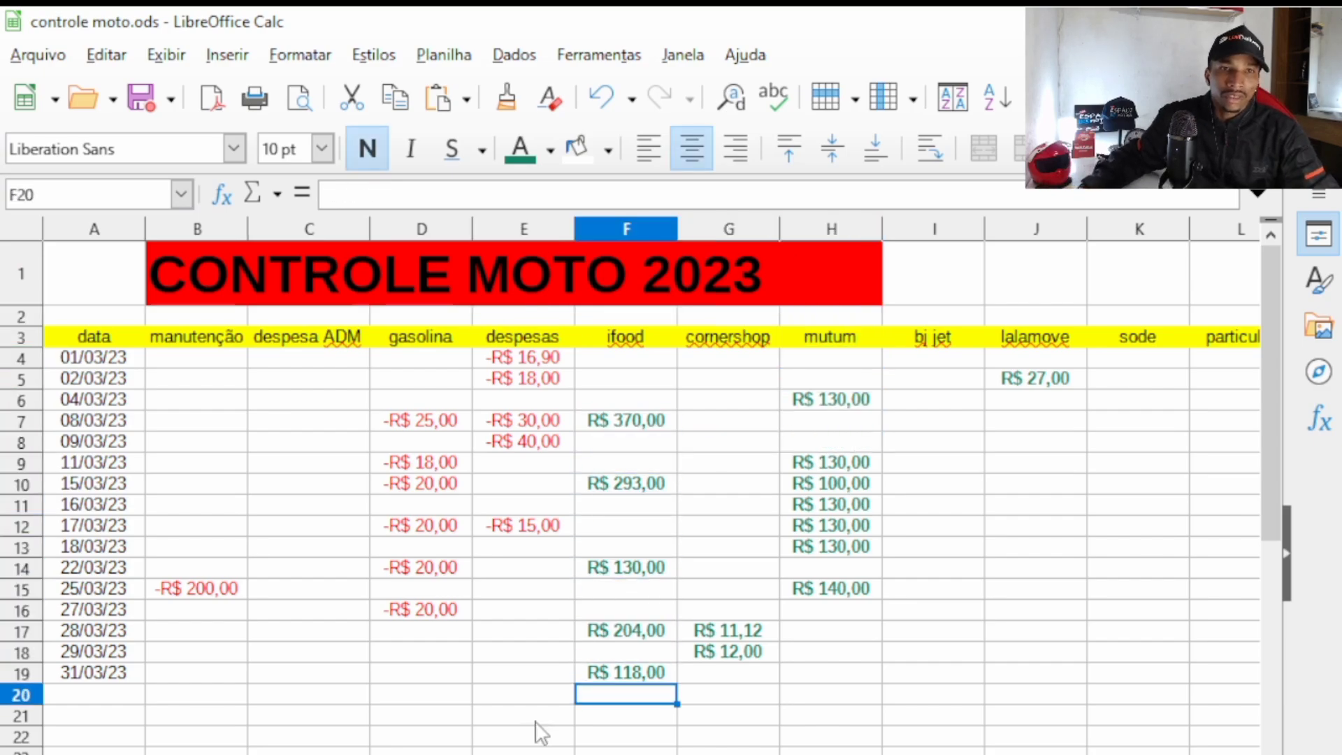
click(278, 195)
click(305, 228)
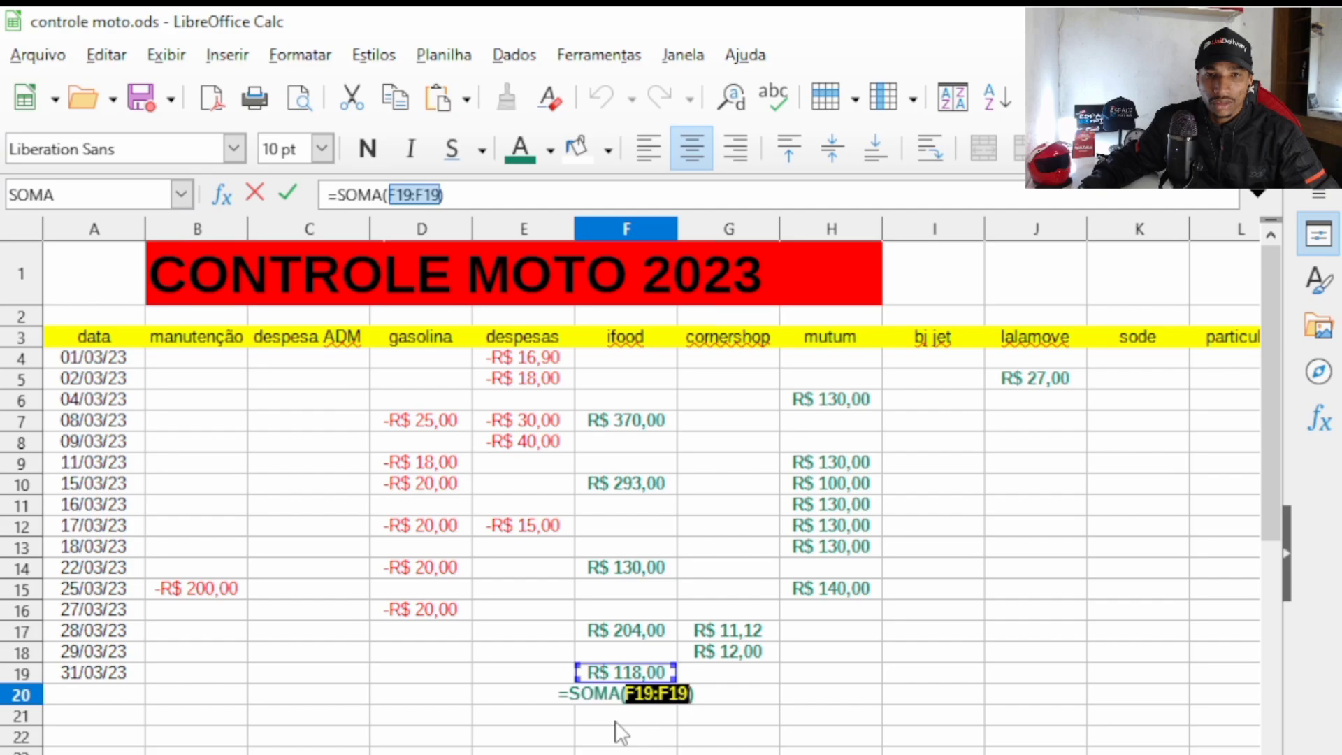
drag(612, 428, 669, 676)
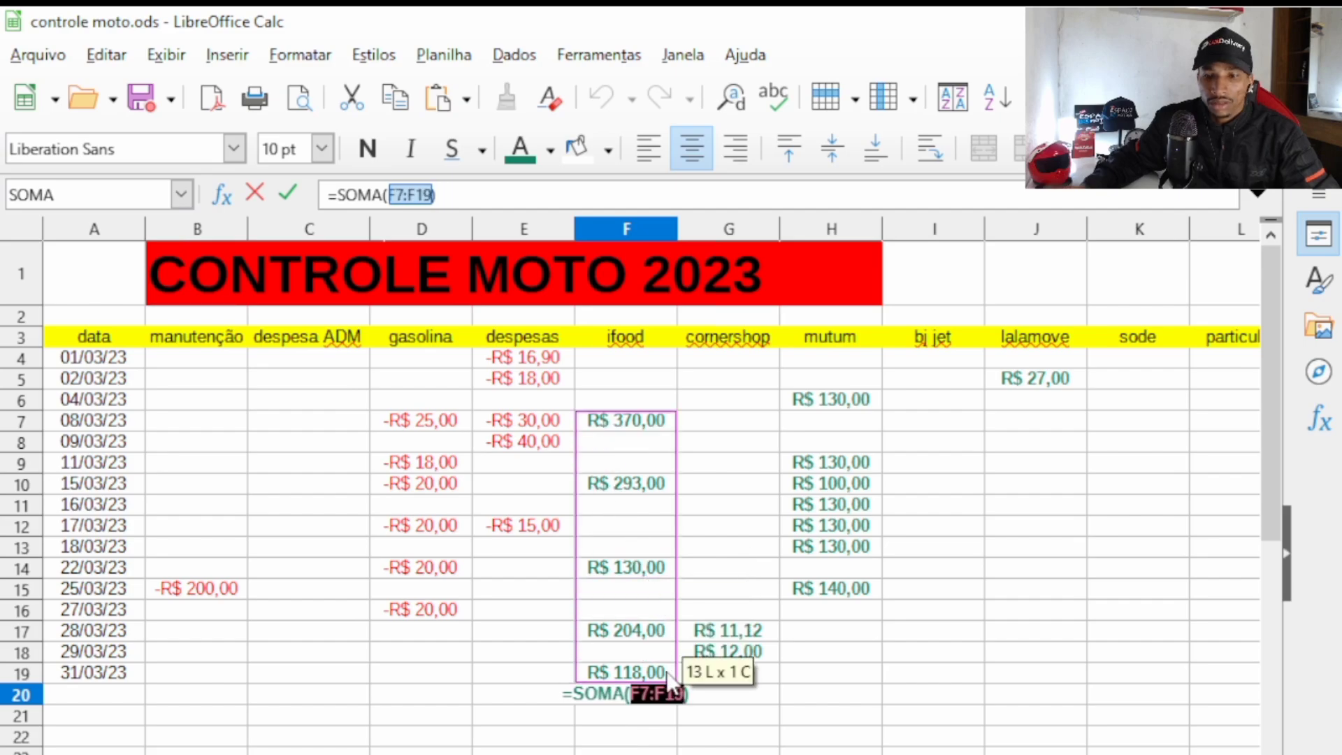
key(Return)
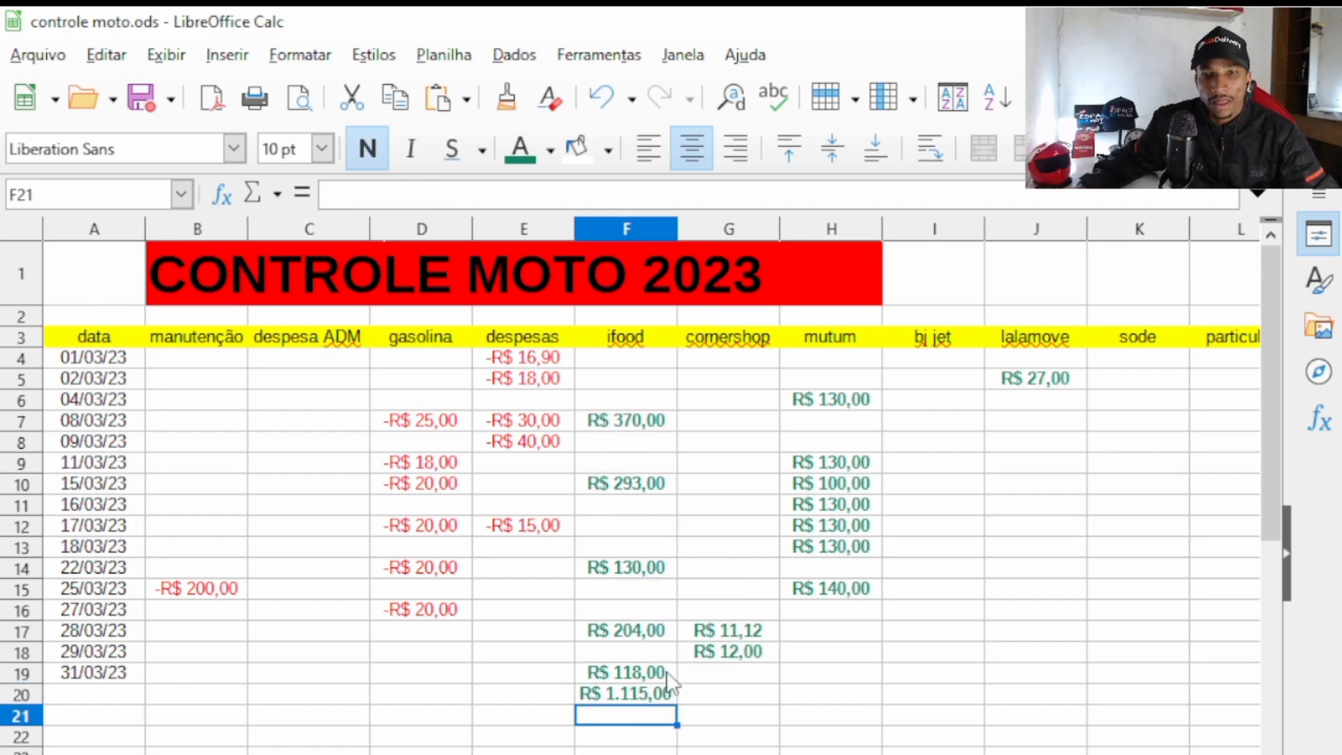
click(642, 699)
click(713, 698)
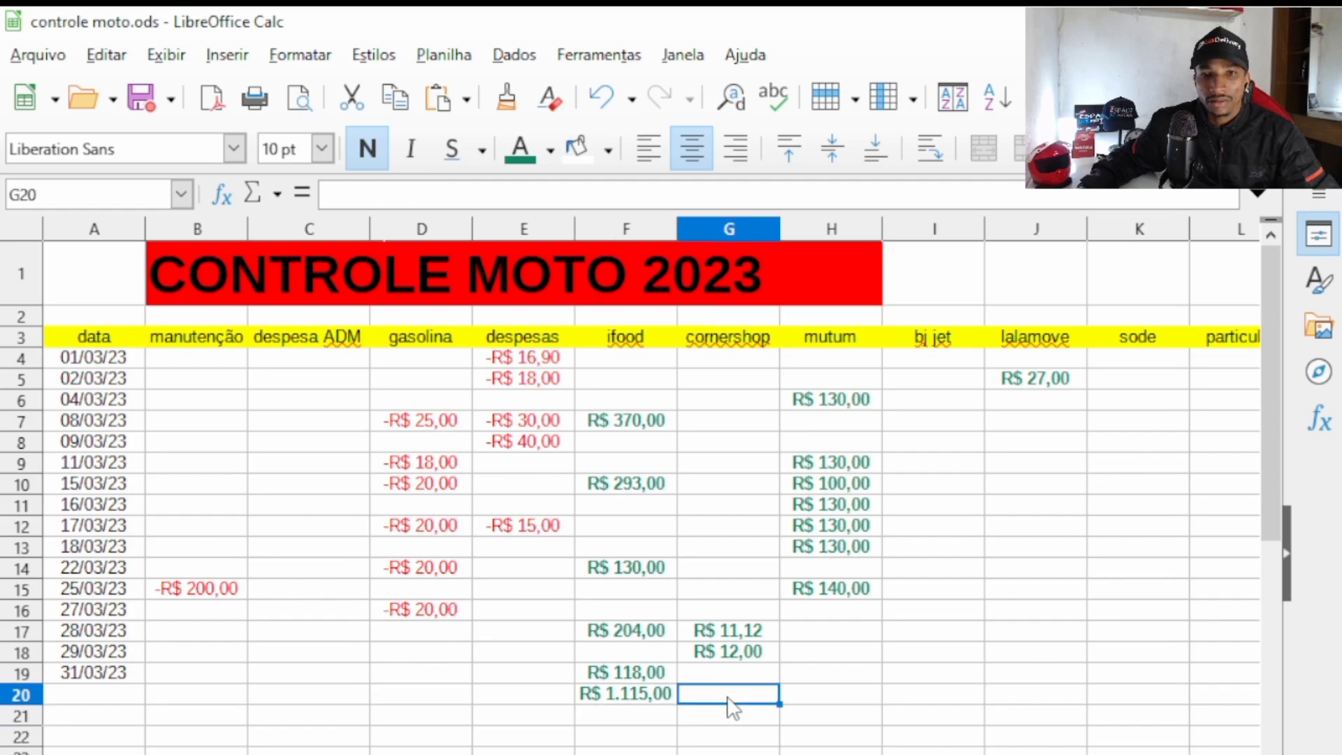
click(663, 699)
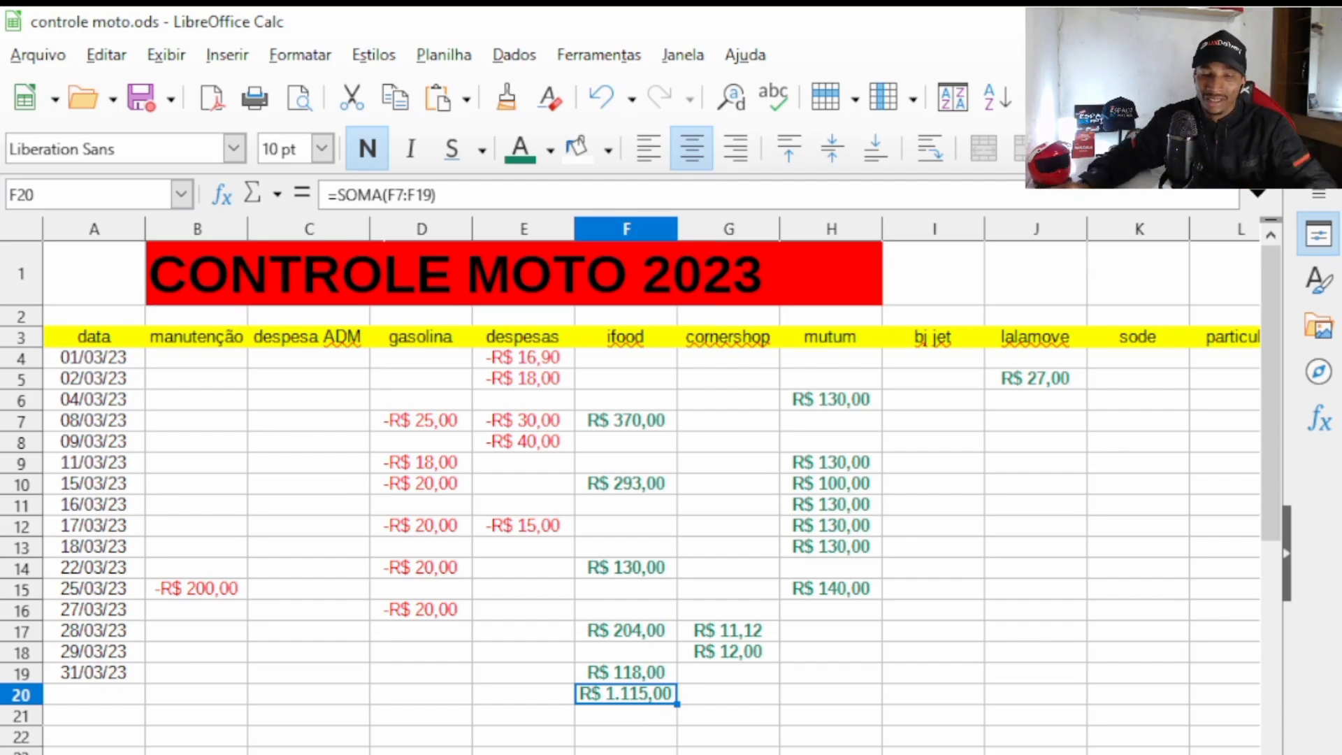
Look back over the ifood and cornershop columns up to row 11 and return below the ifood total.
key(Down)
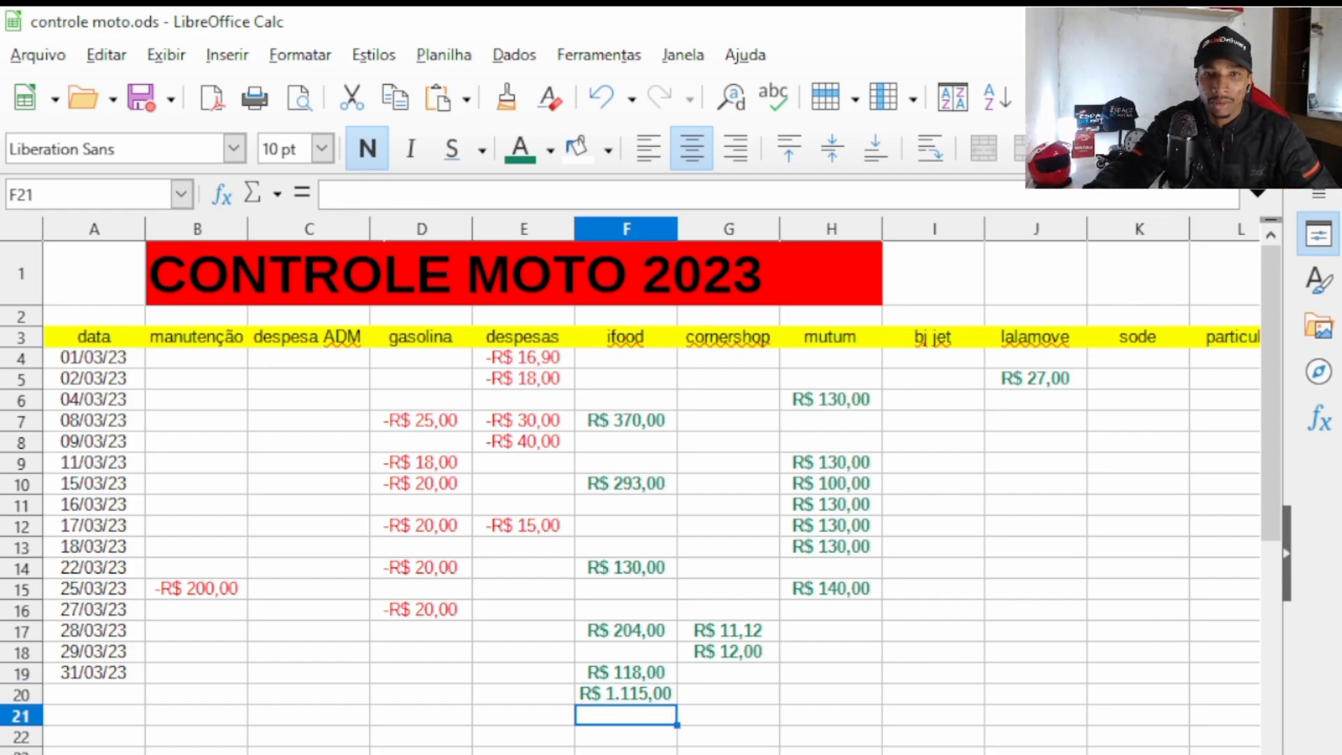
key(Up)
key(Up)
key(Up)
key(Up)
key(Up)
key(Up)
key(Up)
key(Up)
key(Up)
key(Up)
key(Right)
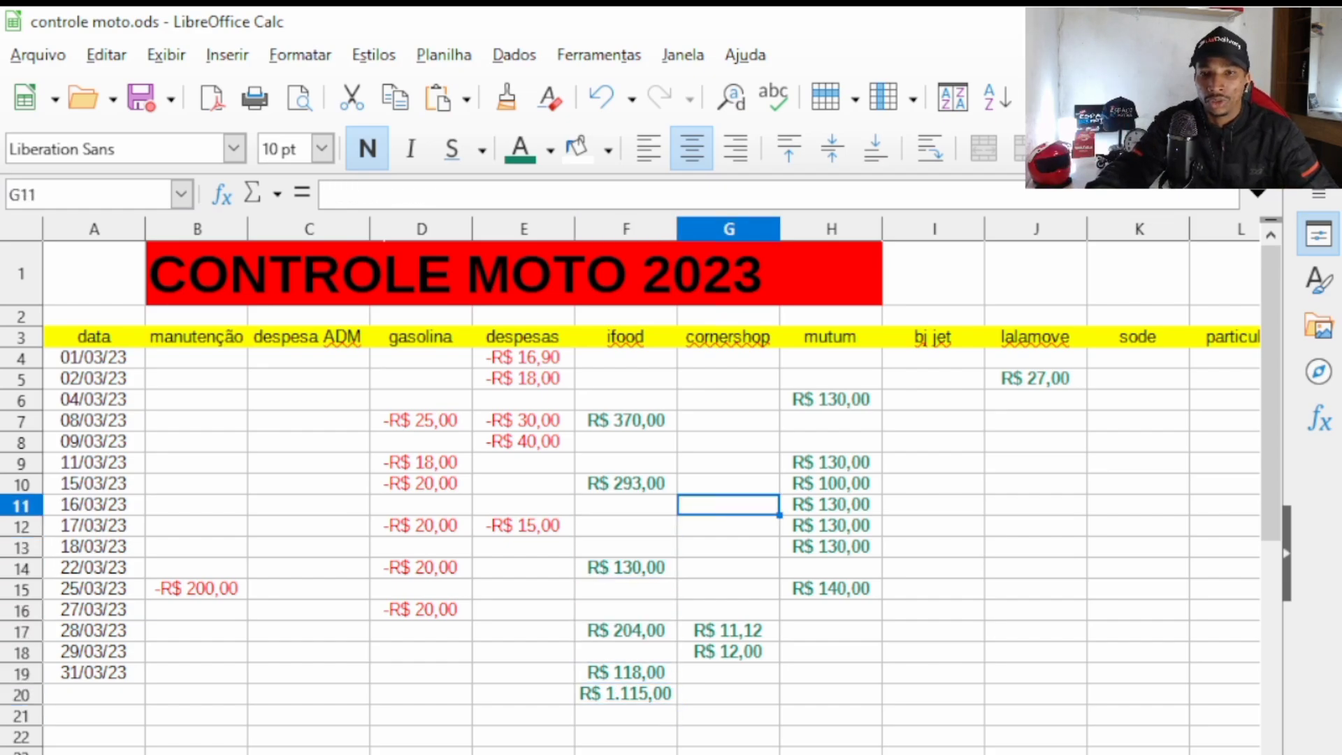
key(Down)
key(Down)
key(Down)
key(Down)
key(Down)
key(Down)
key(Down)
key(Down)
key(Down)
key(Down)
key(Left)
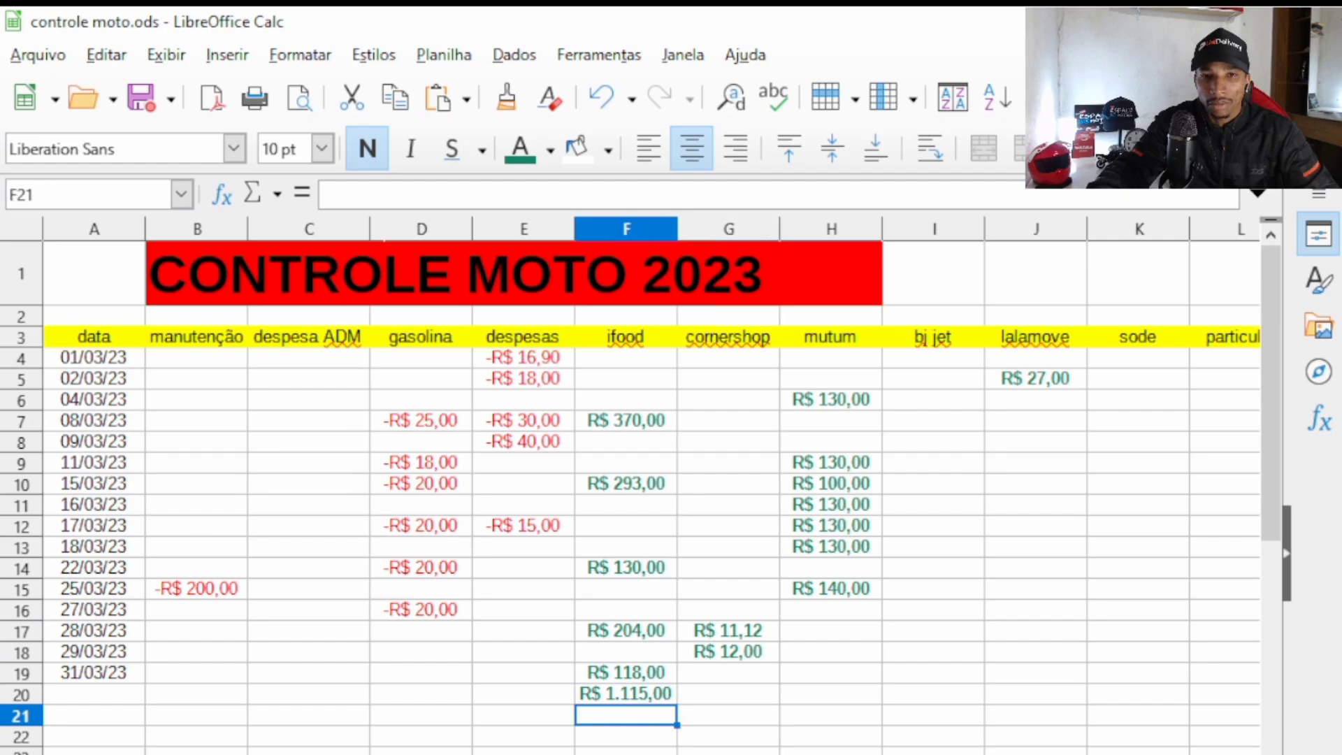
Delete the ifood sum from cell F20.
key(Up)
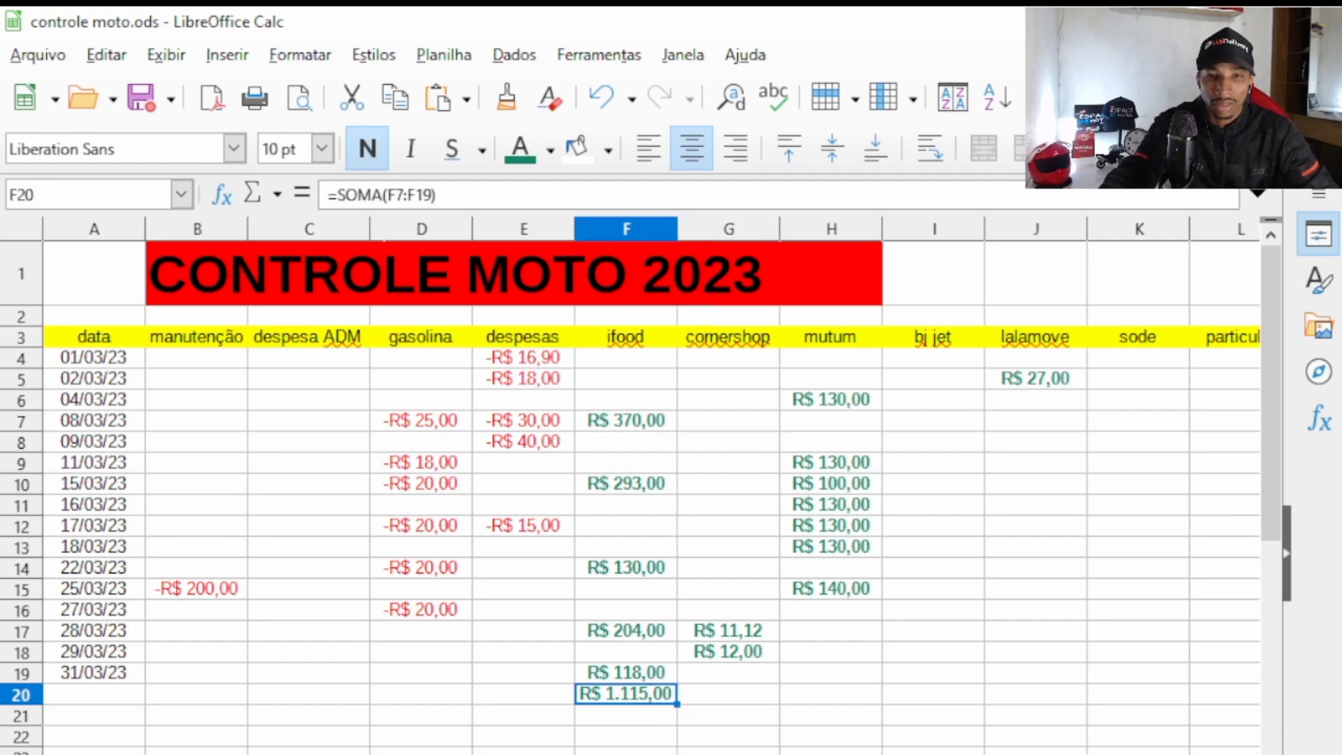
key(BackSpace)
key(Return)
key(Left)
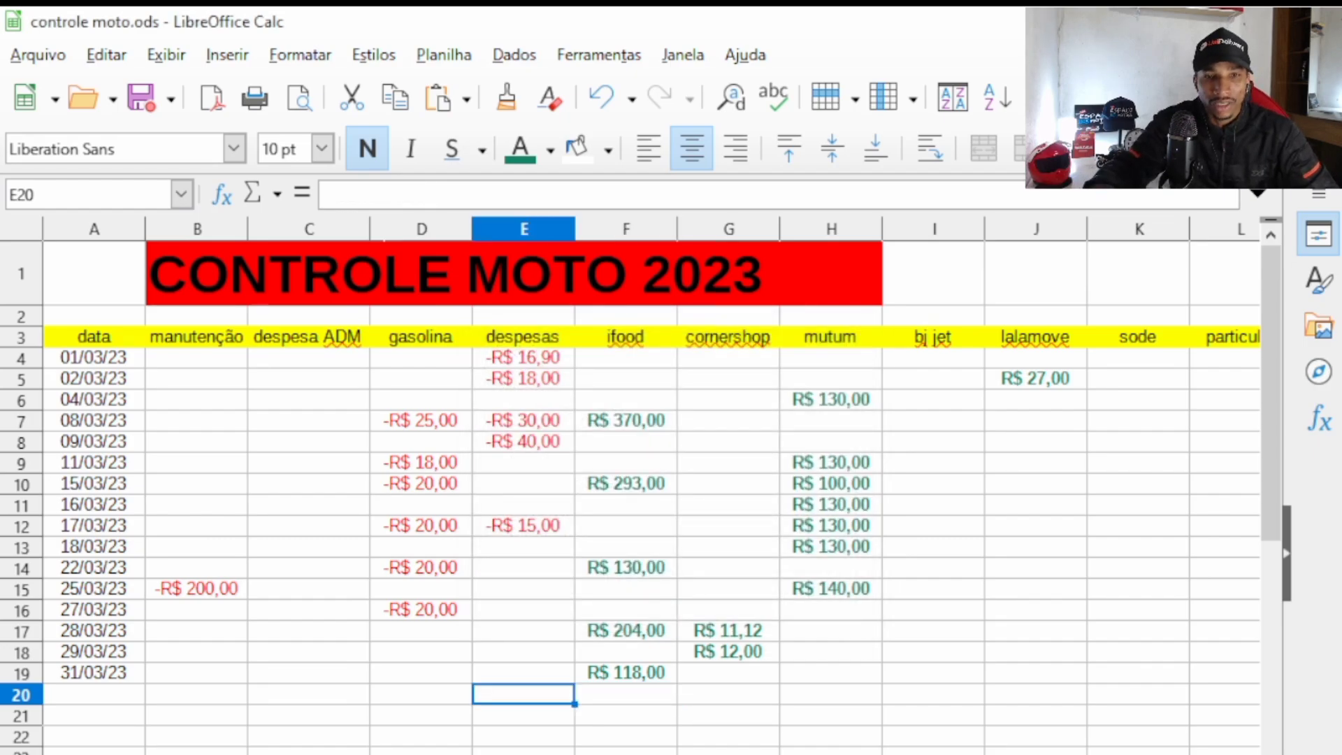
Review the gasolina column up to row 13 and the manutenção column around the 25/03/23 expense.
key(Left)
key(Right)
key(Left)
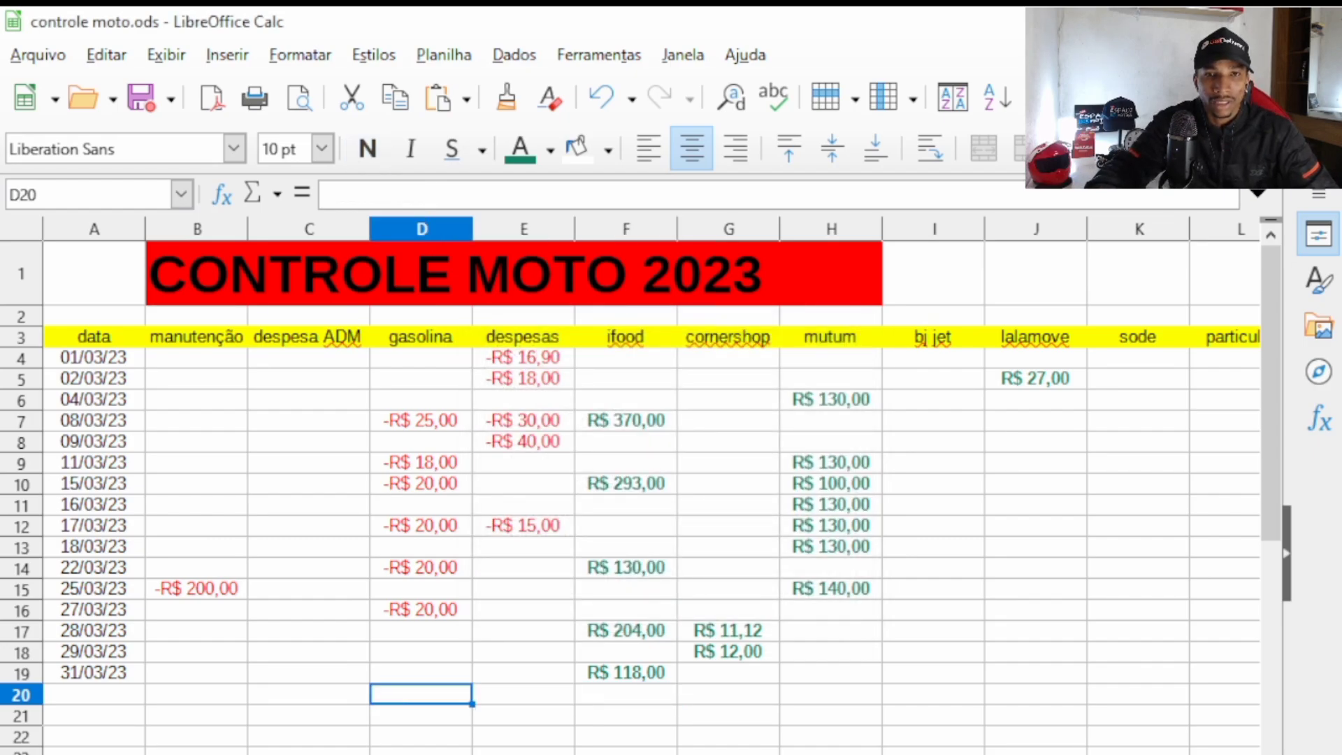
key(Up)
key(Up)
key(Up)
key(Up)
key(Up)
key(Up)
key(Up)
key(Left)
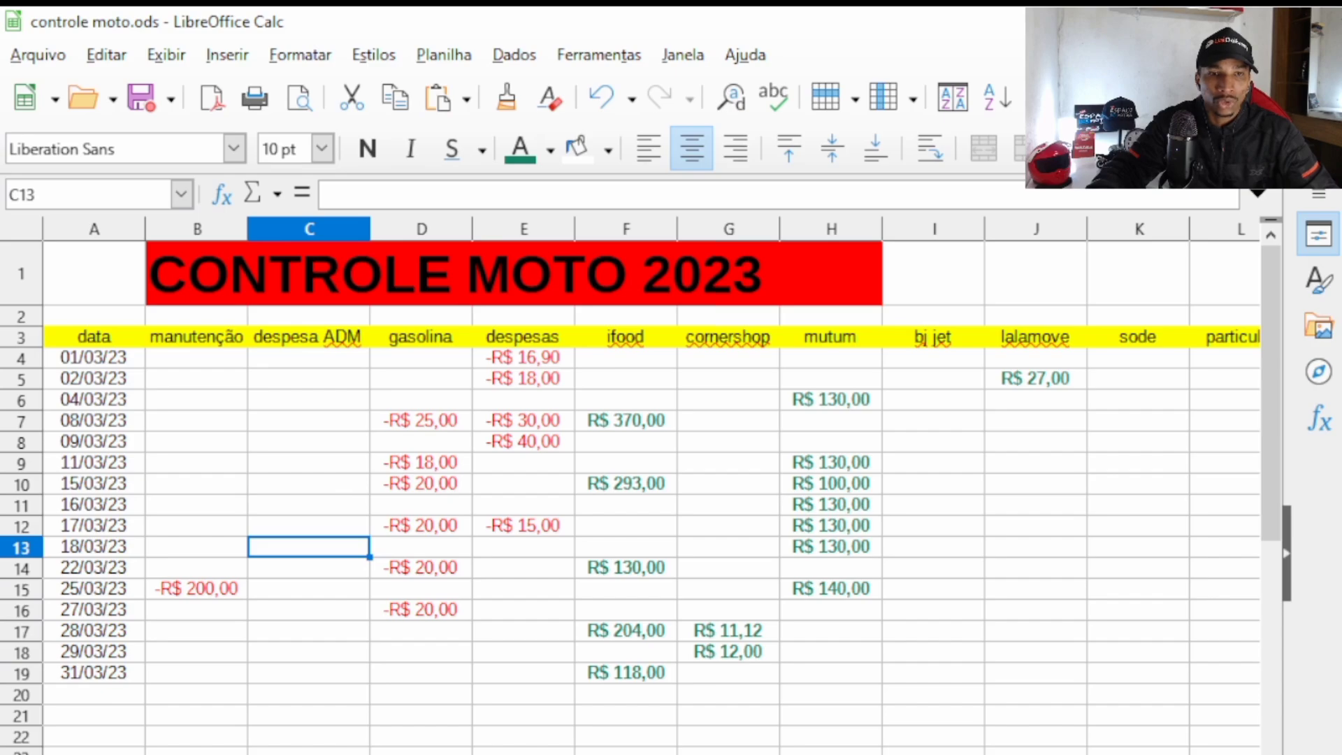
key(Left)
key(Down)
key(Down)
key(Down)
key(Down)
key(Down)
key(Down)
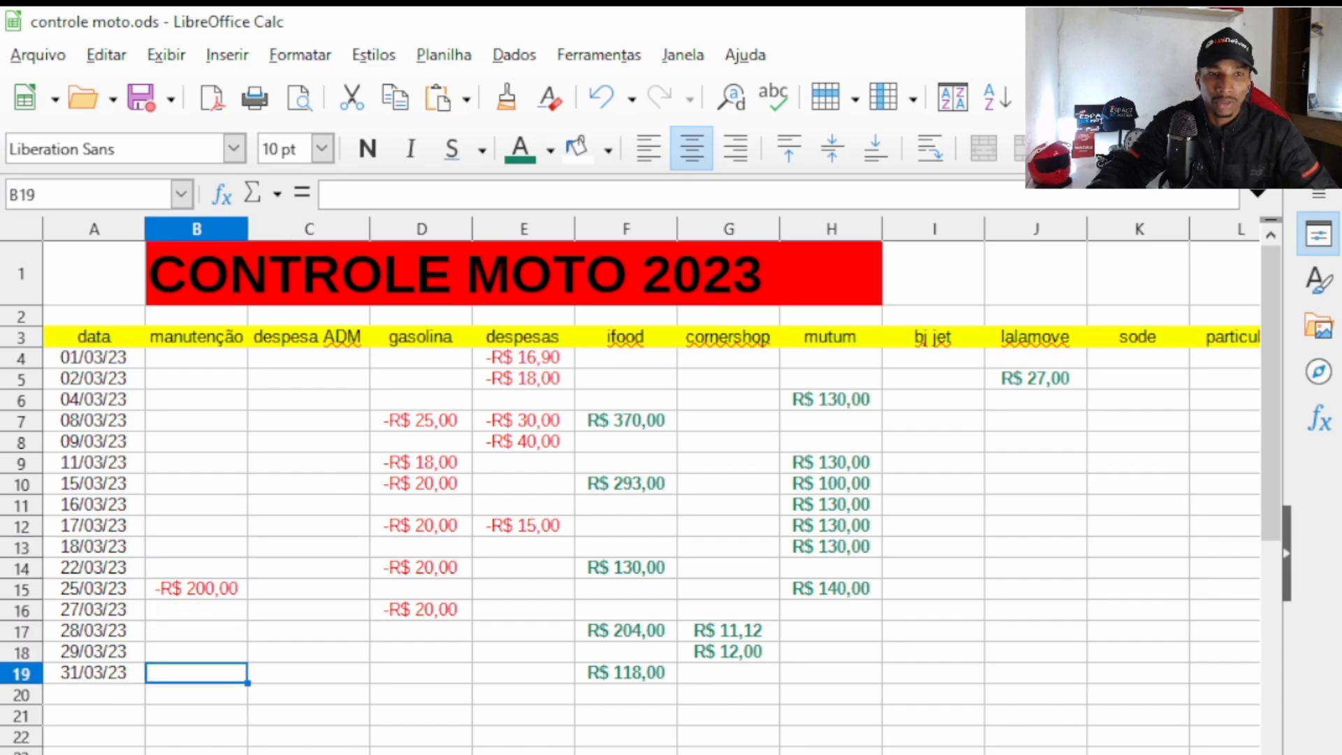
key(Up)
key(Up)
key(Up)
key(Up)
key(Up)
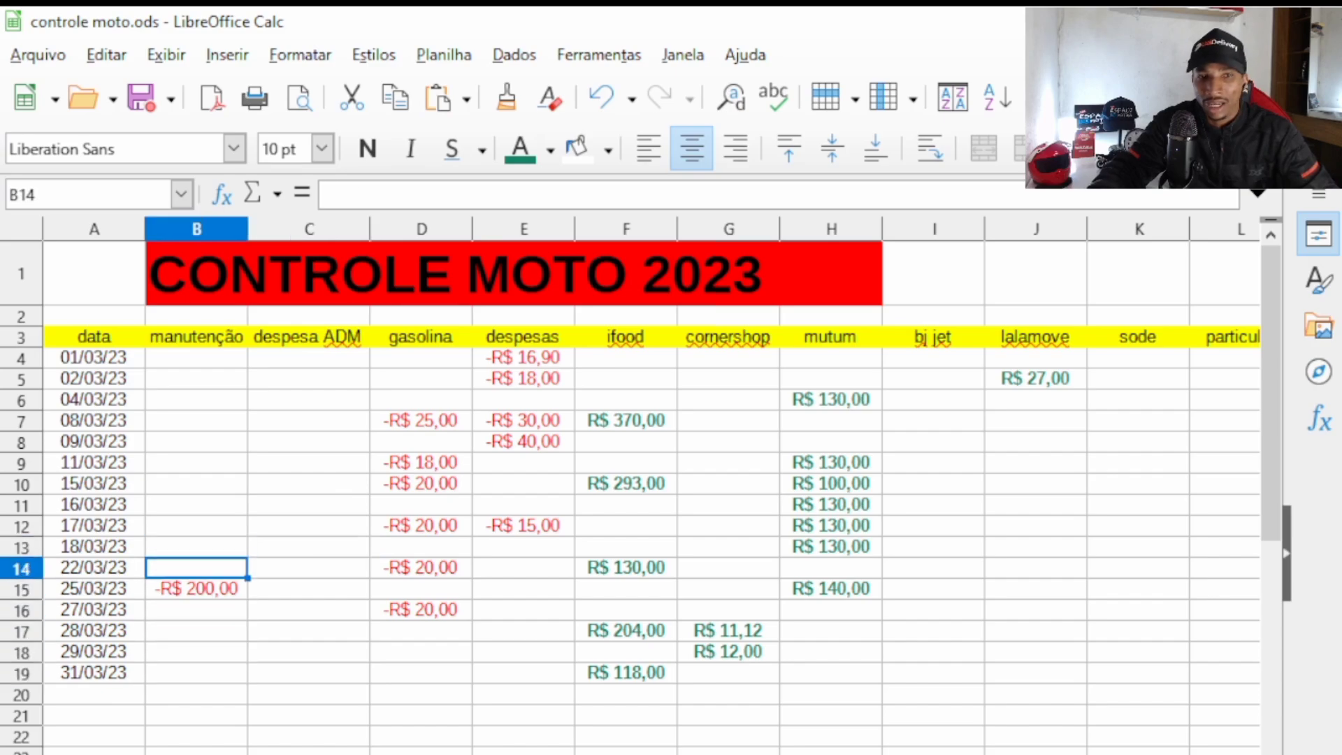
Follow the 25/03/23 row from manutenção across to its expense note in obs da despesa and the balanço column.
key(Down)
key(Right)
key(Right)
key(Right)
key(Right)
key(Right)
key(Right)
key(Right)
key(Right)
key(Right)
key(Right)
key(Right)
key(Right)
key(Right)
key(Right)
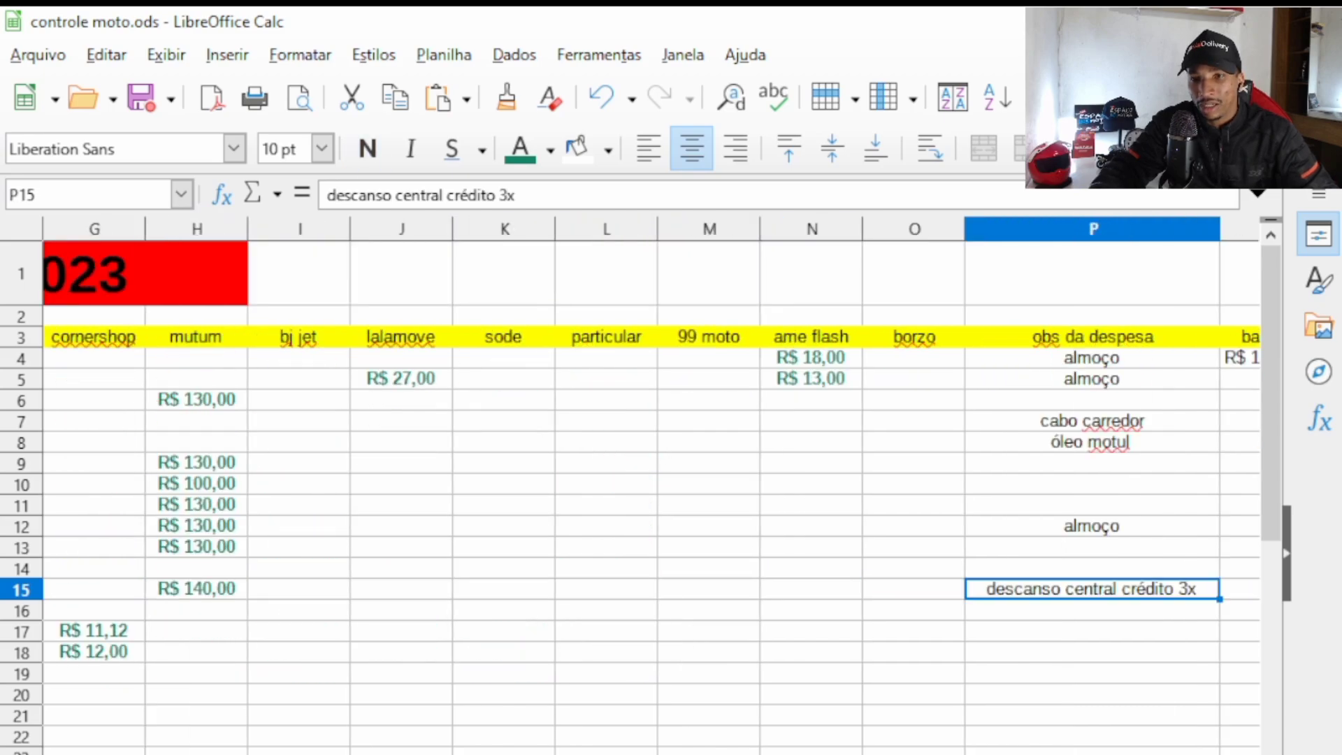
key(Left)
key(Right)
key(Right)
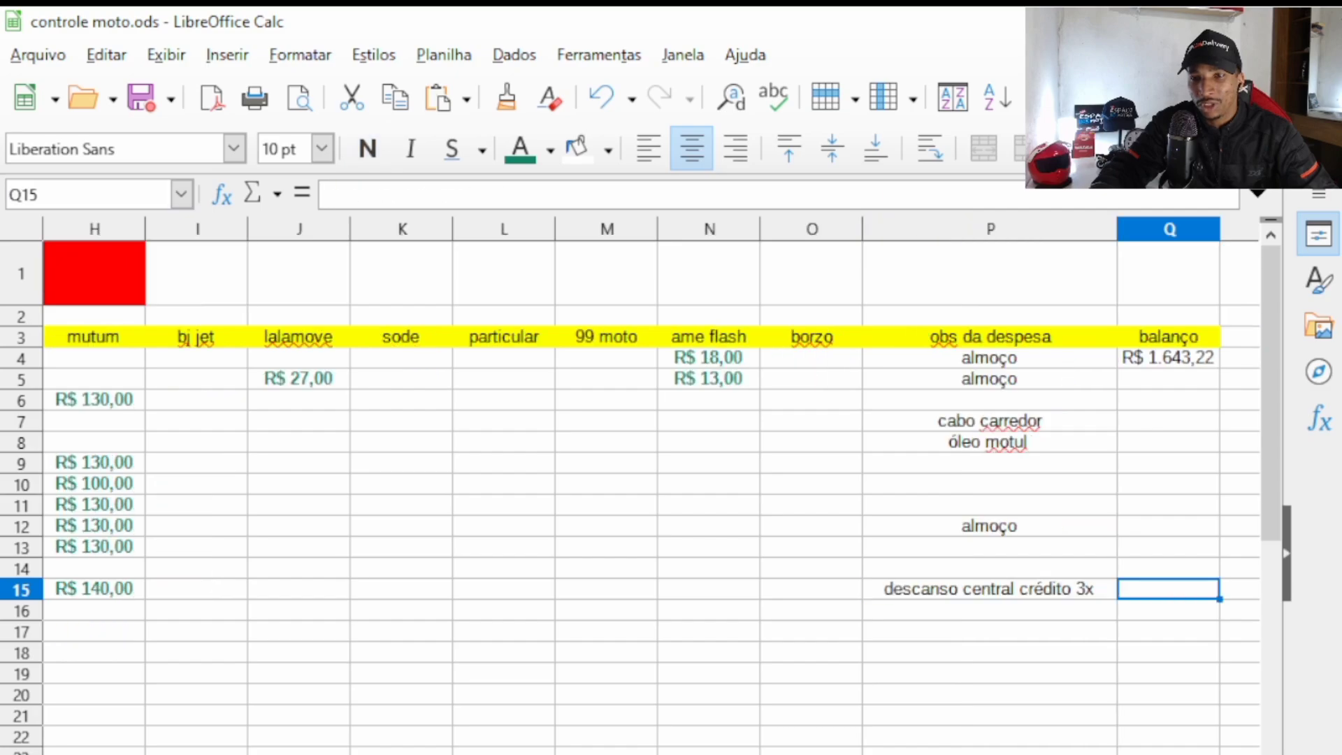
Return to the 25/03/23 manutenção expense and review the gasolina entries from row 16 up to row 7.
key(Left)
key(Left)
key(ctrl+Left)
key(ctrl+Left)
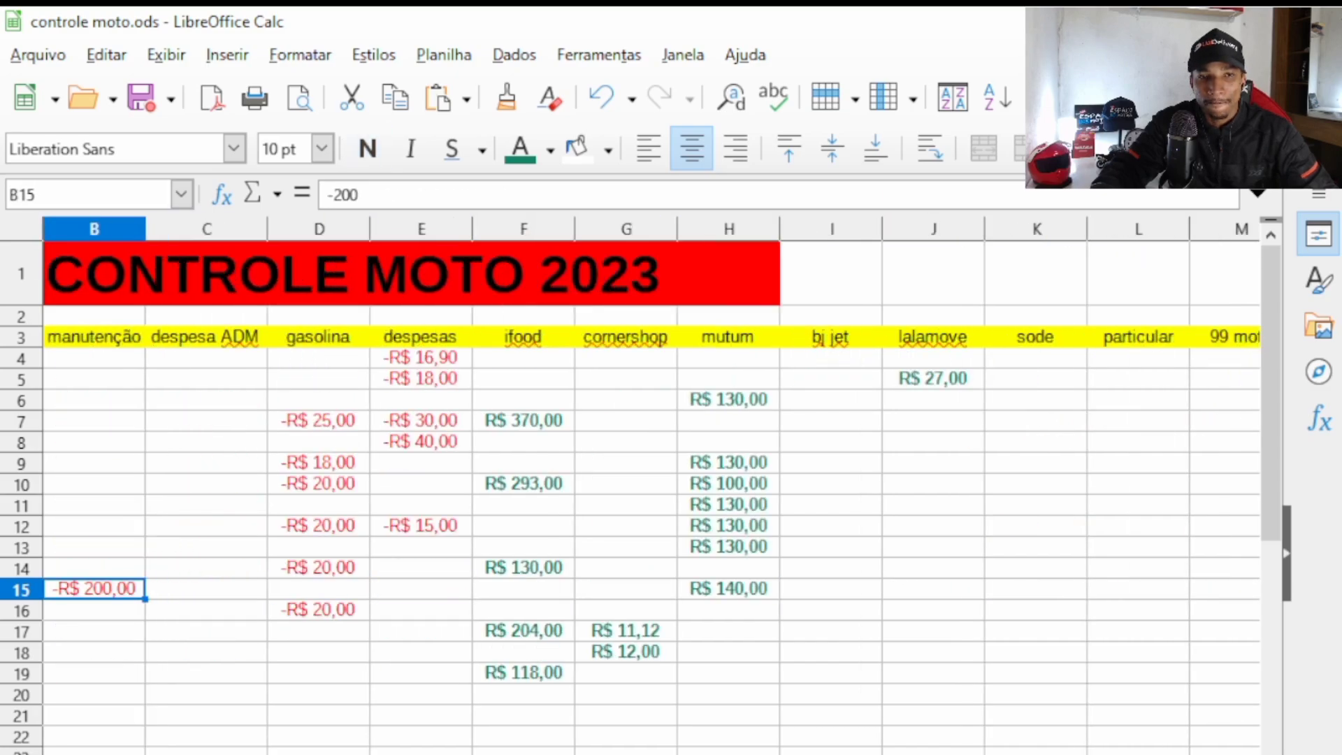
key(Right)
key(Right)
key(Down)
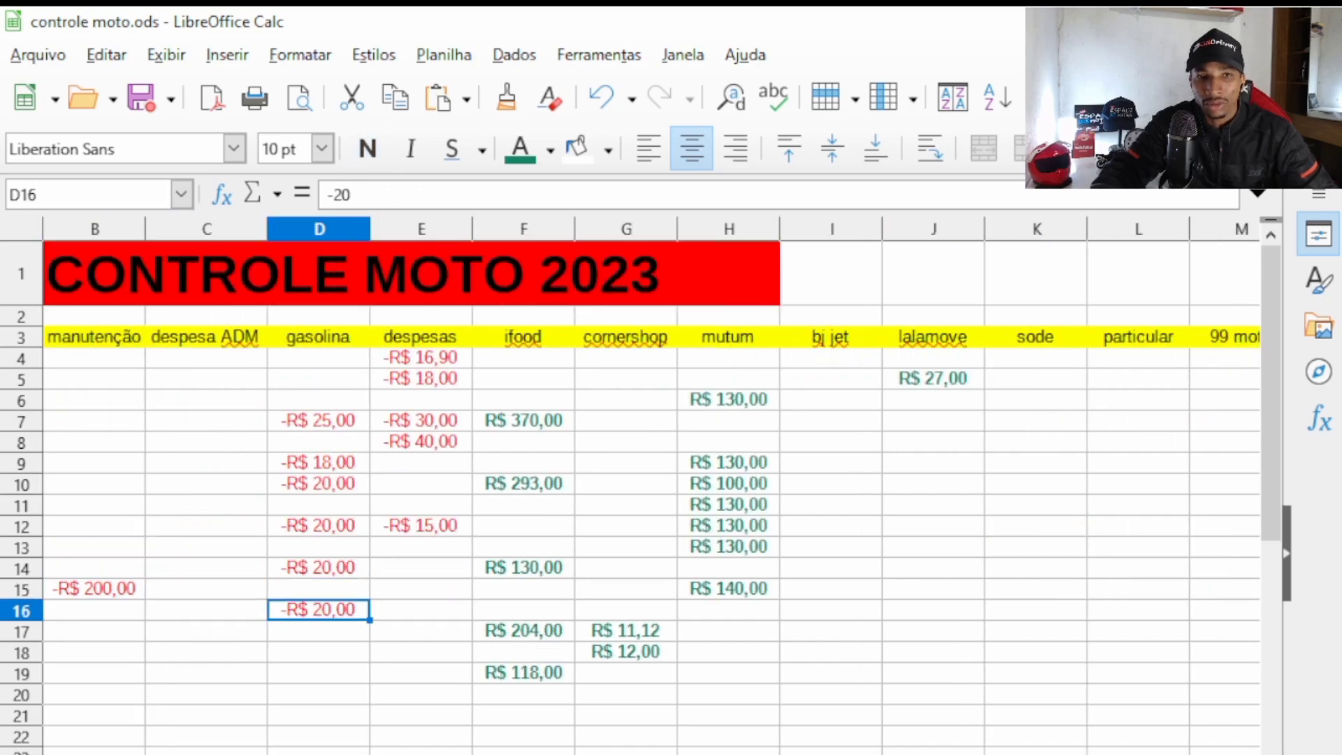
key(Up)
key(Up)
key(Up)
key(Up)
key(Up)
key(Up)
key(Up)
key(Up)
key(Up)
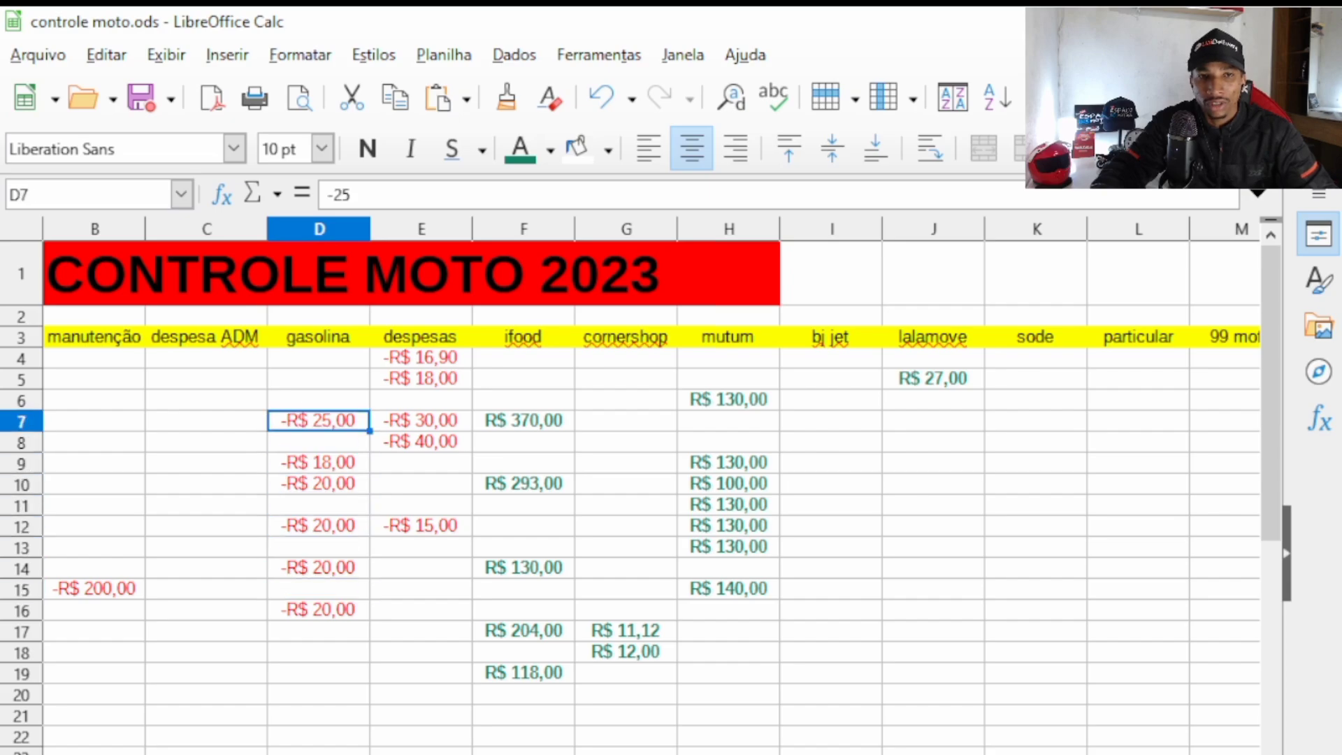
Sum all March expenses from manutenção to despesas, range B4:E17, in cell D23.
key(Down)
key(Down)
key(Down)
key(Down)
key(Down)
key(Down)
key(Down)
key(Down)
key(Down)
key(Down)
key(Down)
key(Down)
key(Down)
key(Down)
key(Down)
key(Down)
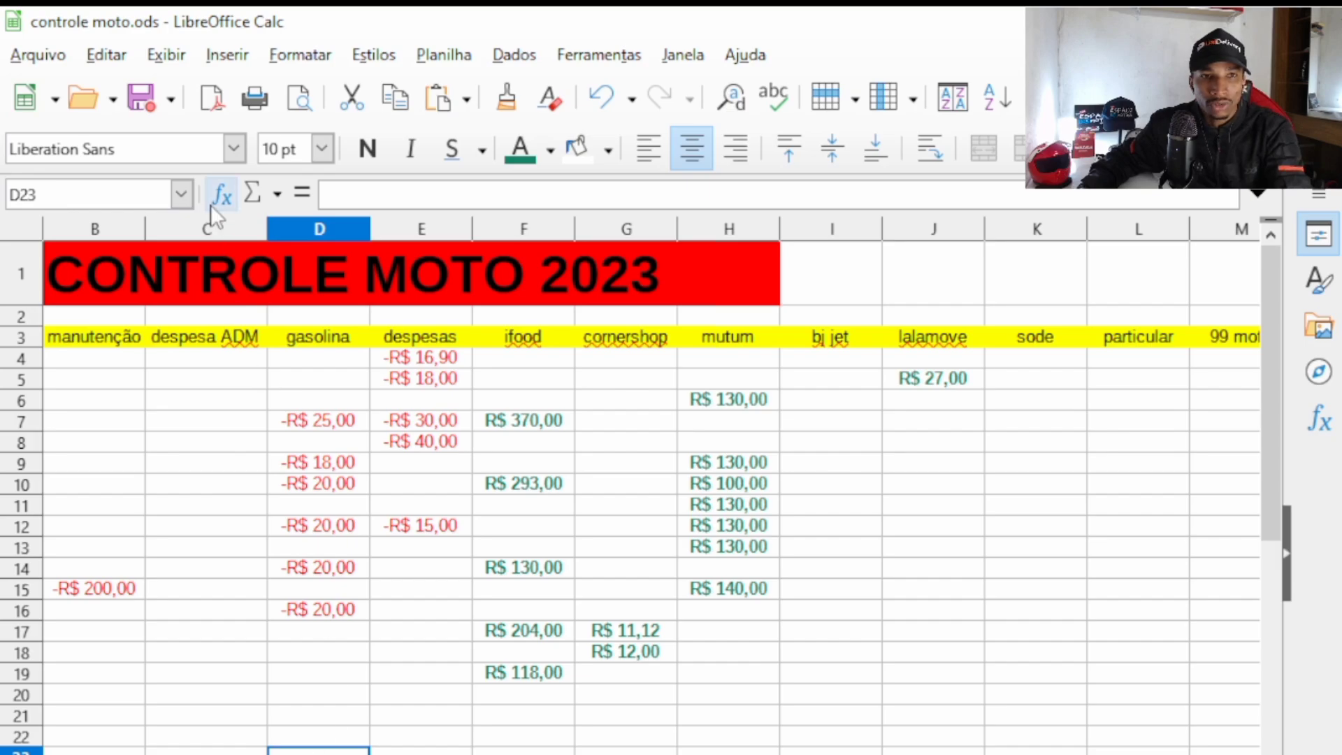
click(277, 195)
click(317, 229)
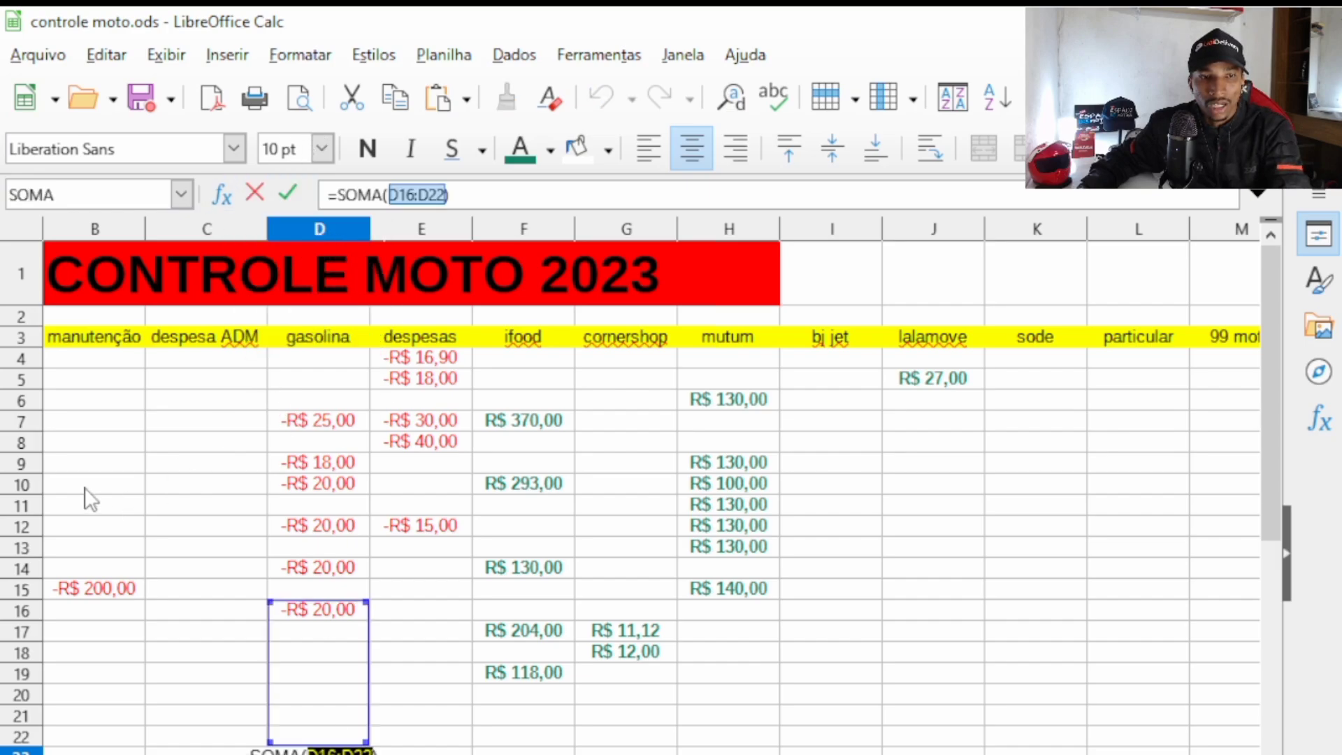
drag(91, 368, 379, 640)
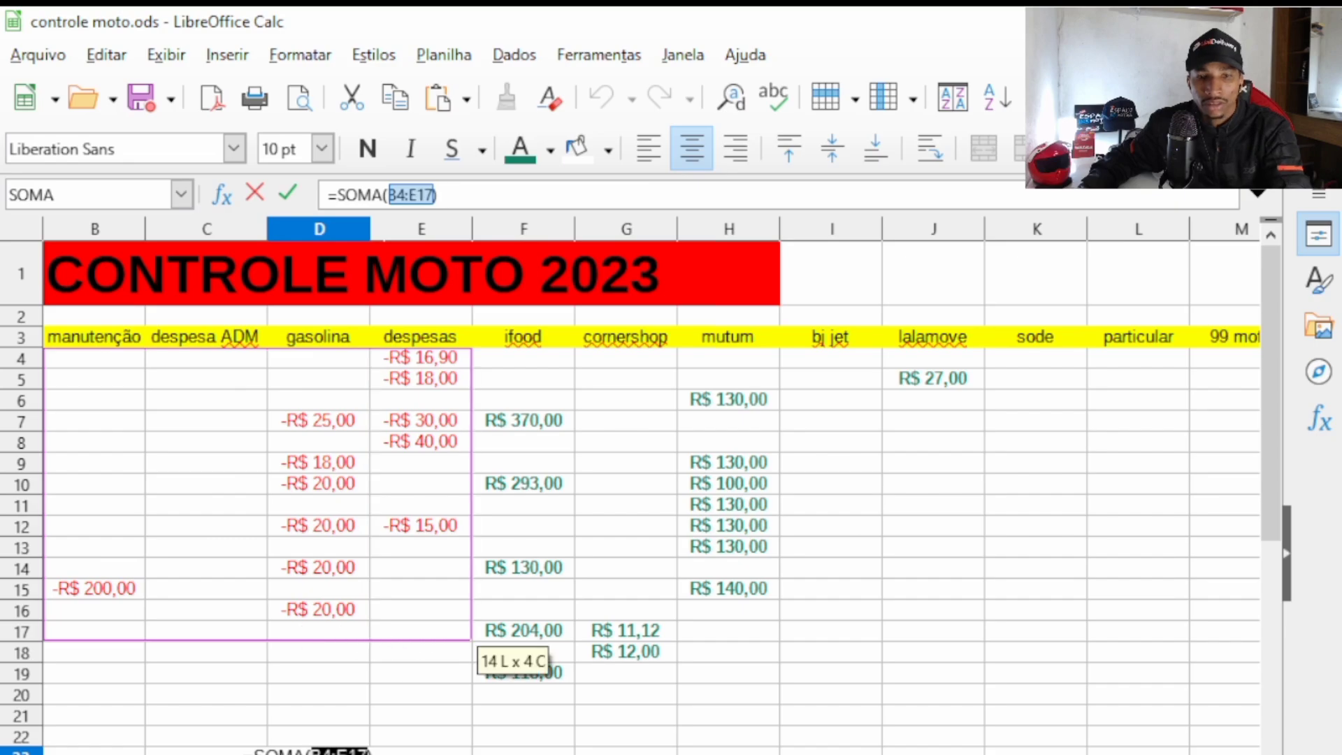
key(Return)
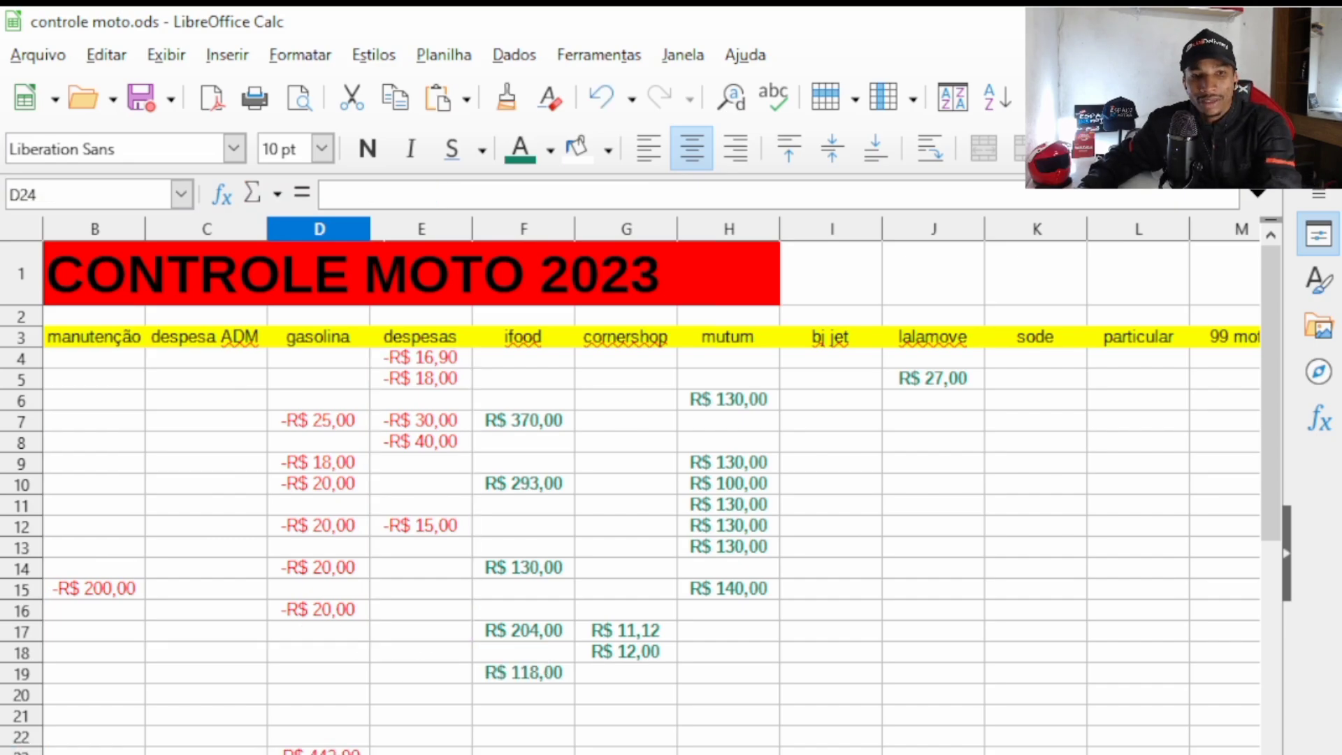
Delete the expense sum from cell D23, keeping the cell's formatting.
click(319, 751)
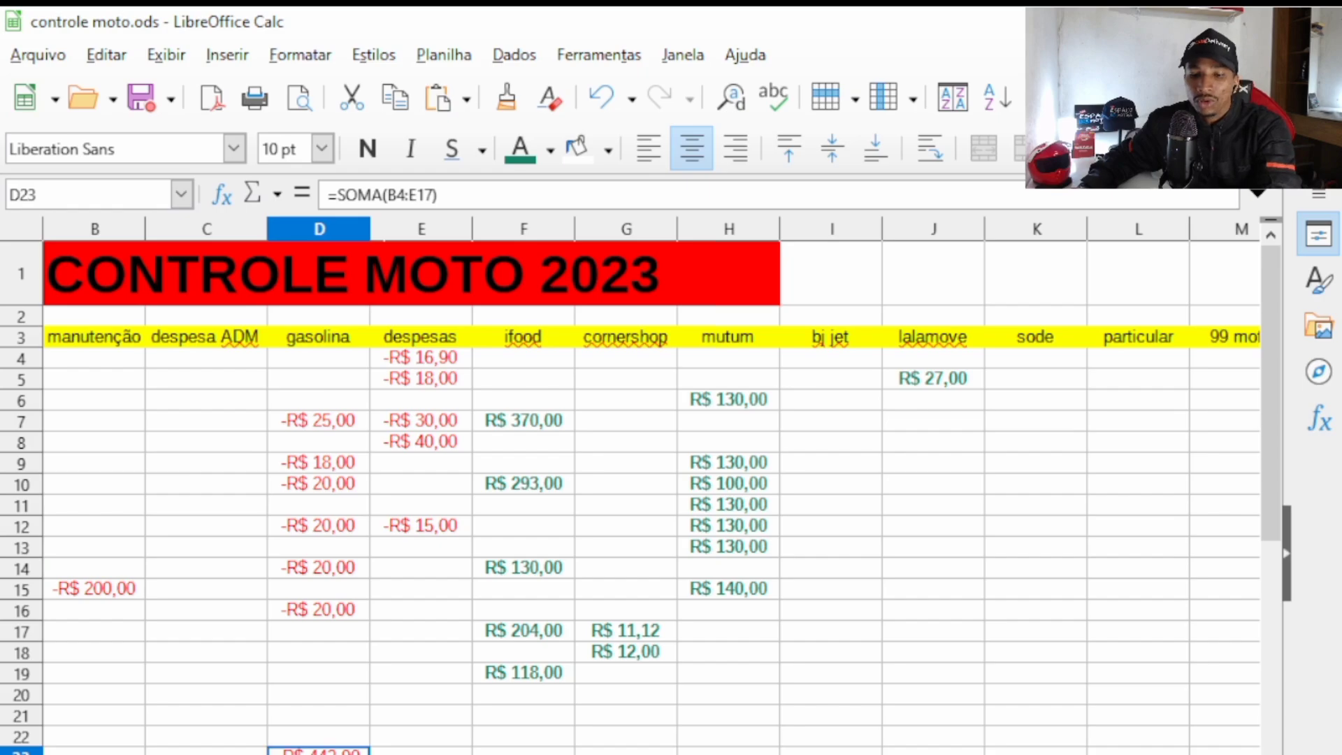
key(BackSpace)
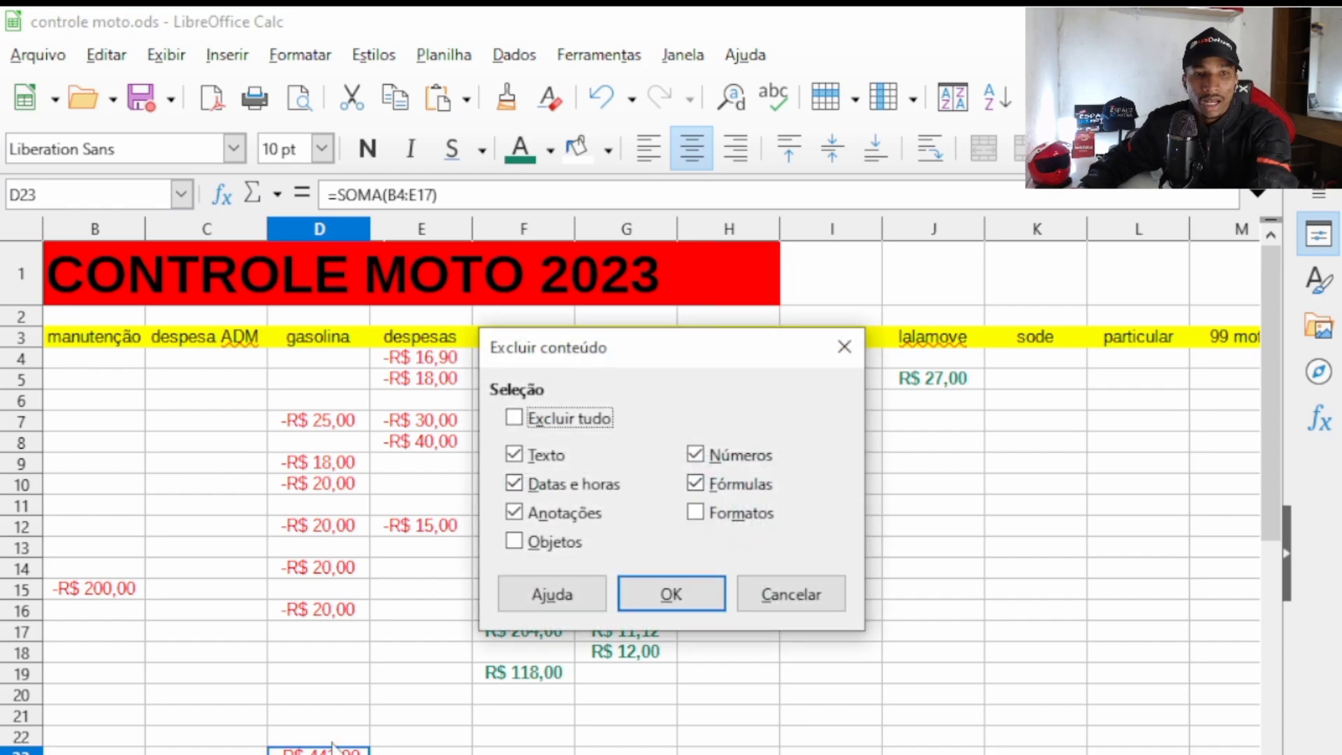
key(Return)
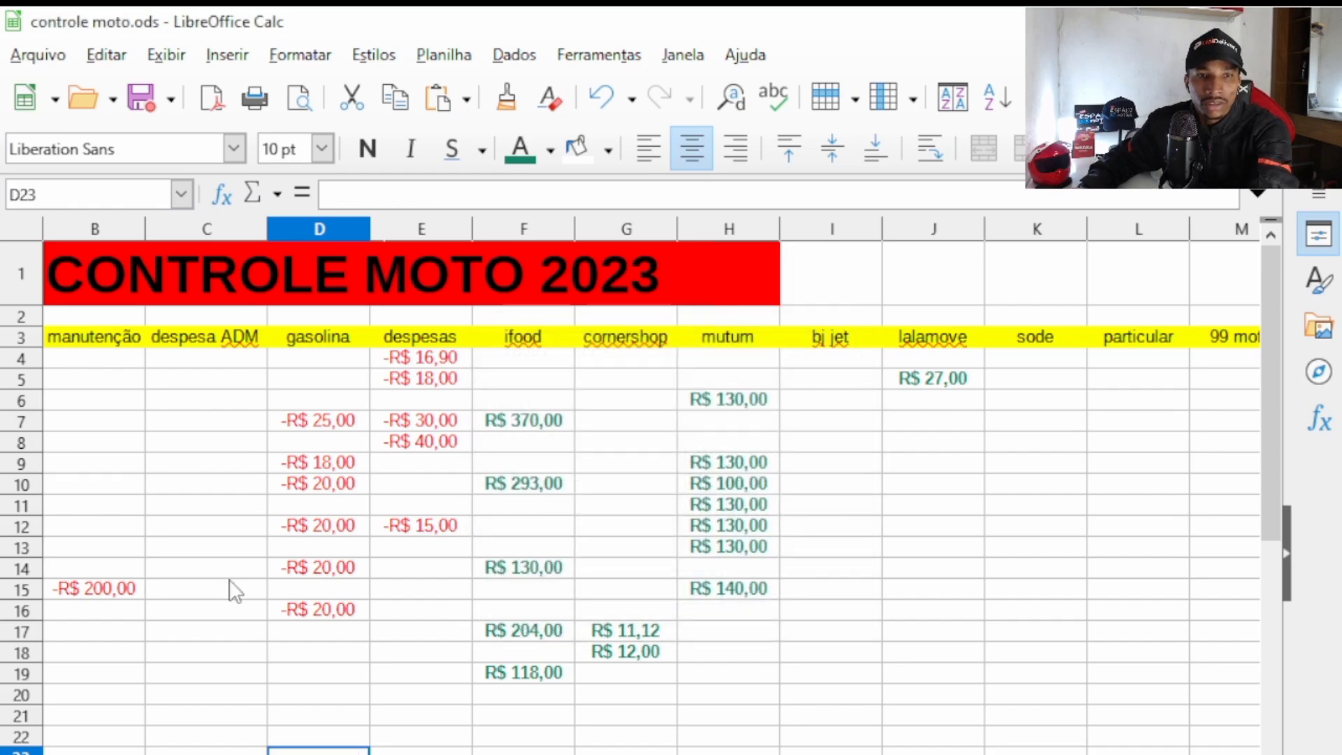
Sum the gasolina expenses, range D7:D16, in cell D22.
drag(302, 424, 321, 486)
click(321, 735)
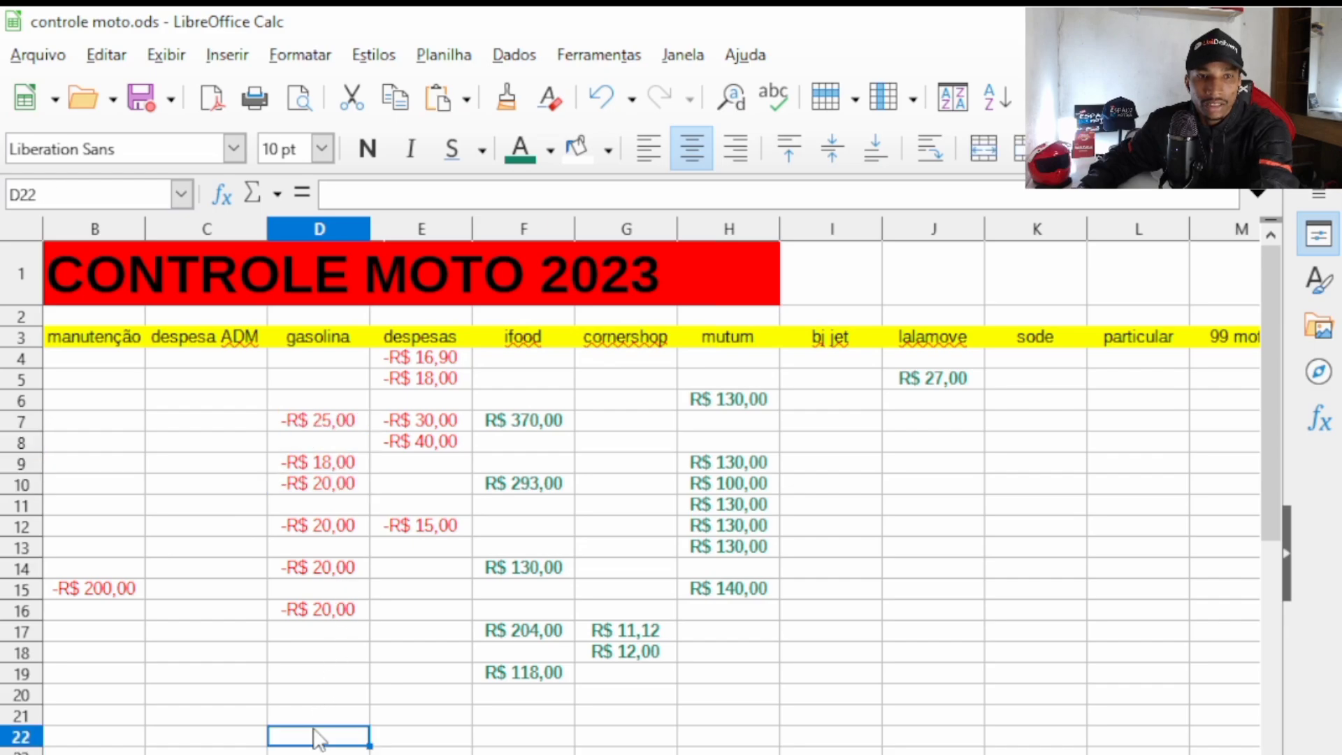
click(277, 193)
click(292, 225)
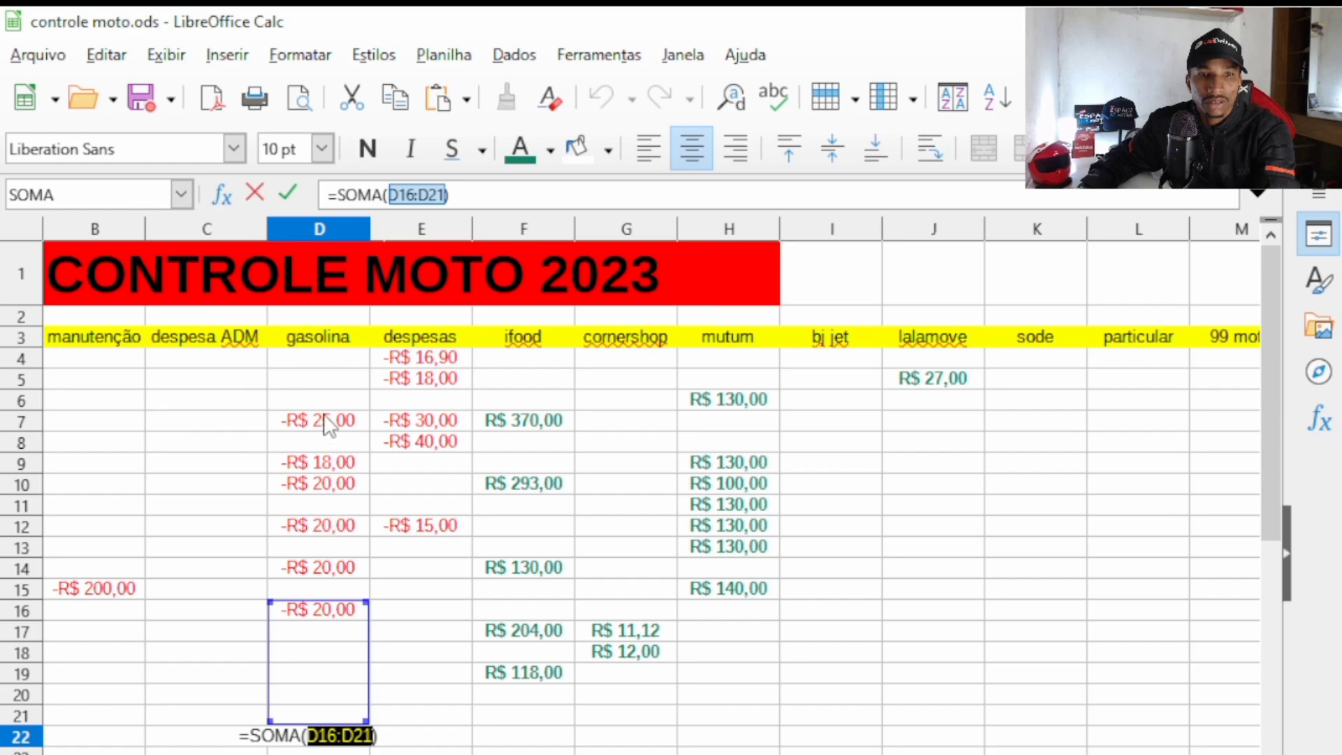
drag(329, 426, 328, 619)
key(Return)
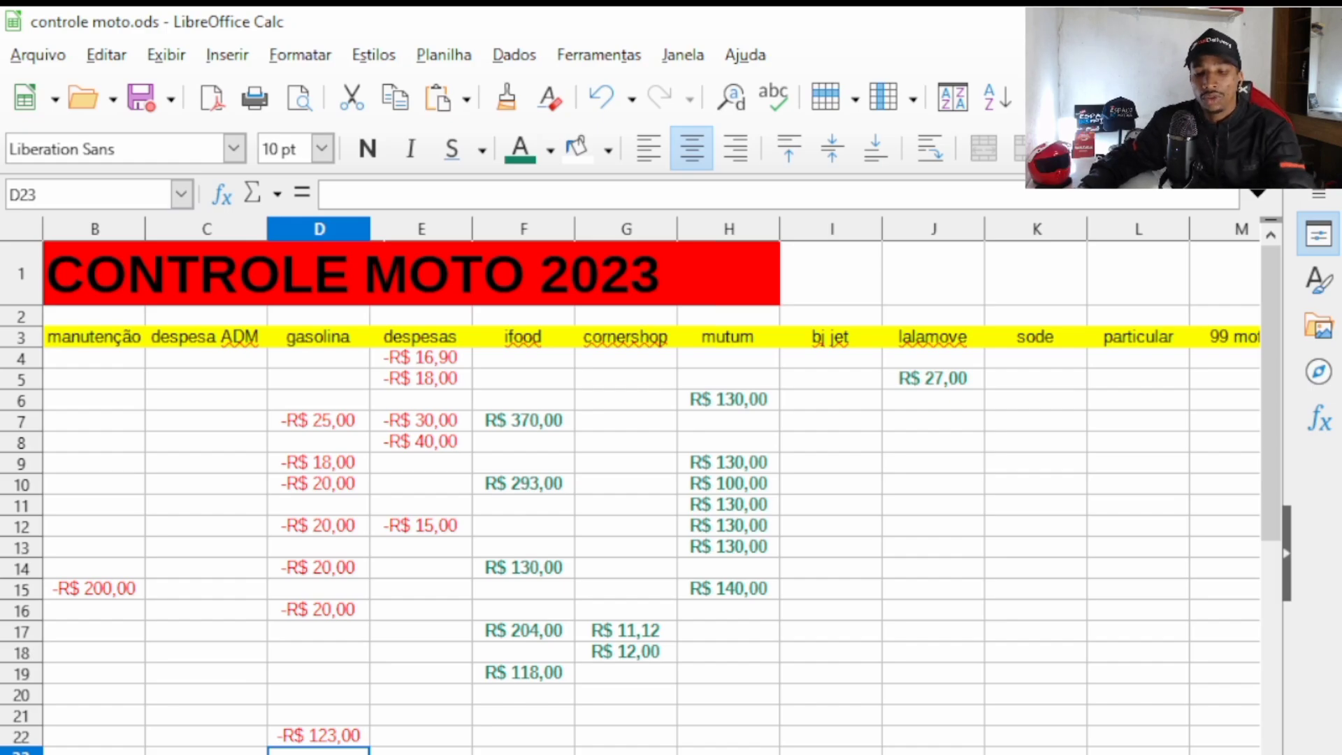
Delete the gasolina sum from cell D22, keeping the cell's formatting.
click(319, 735)
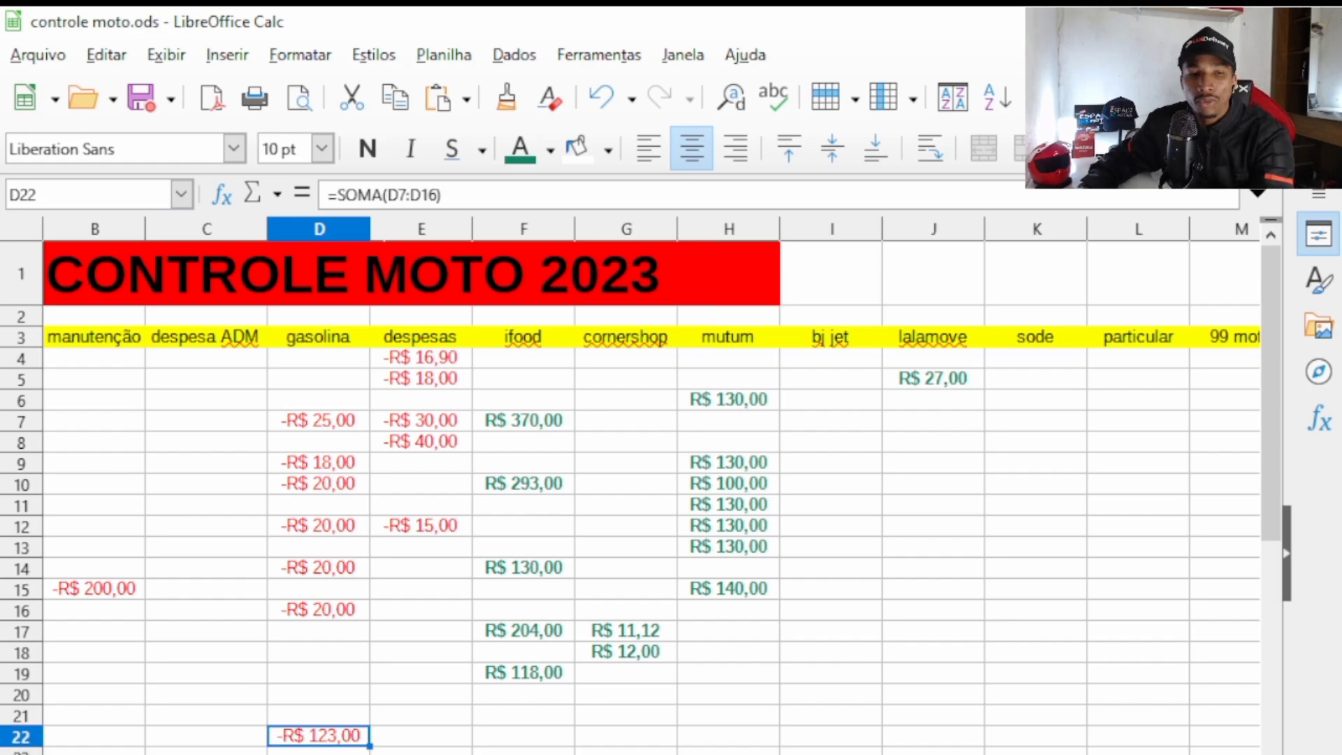
key(BackSpace)
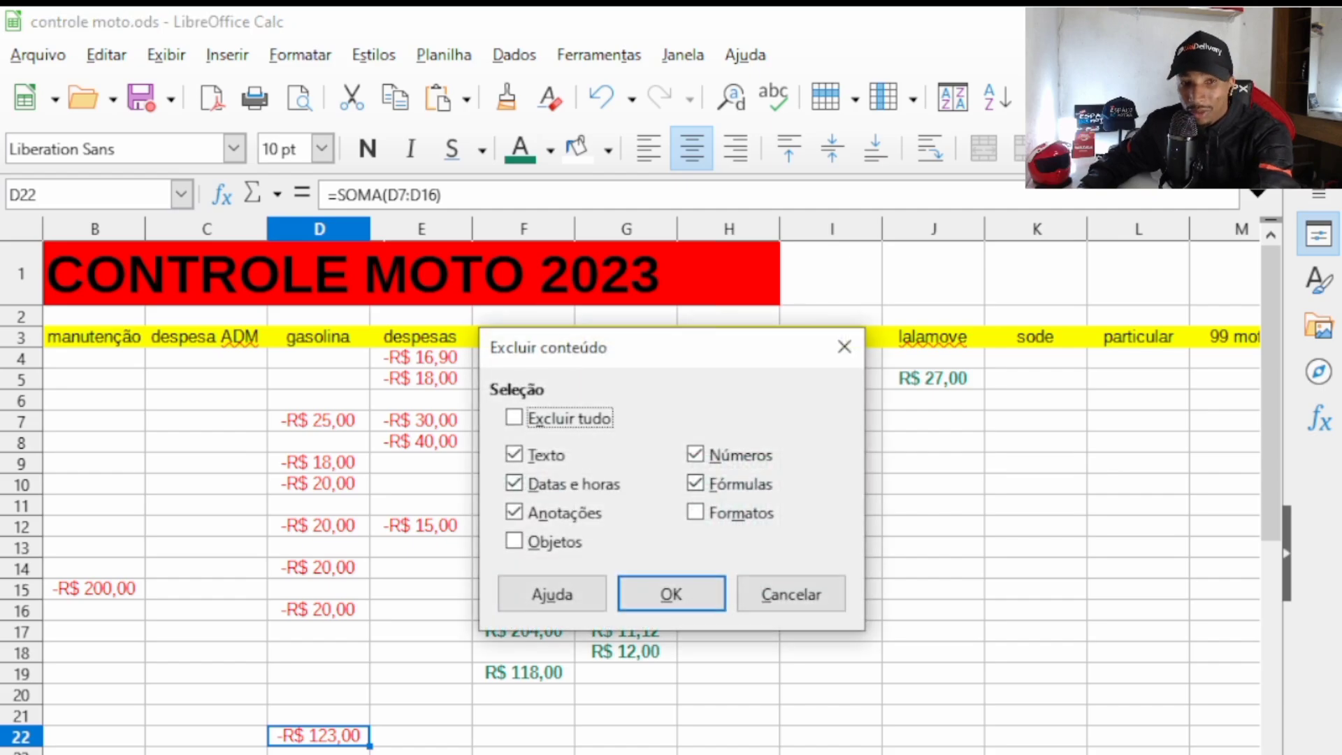
key(Return)
Examine the manutenção expense in row 15 and the despesas entries in rows 4 and 7.
click(84, 594)
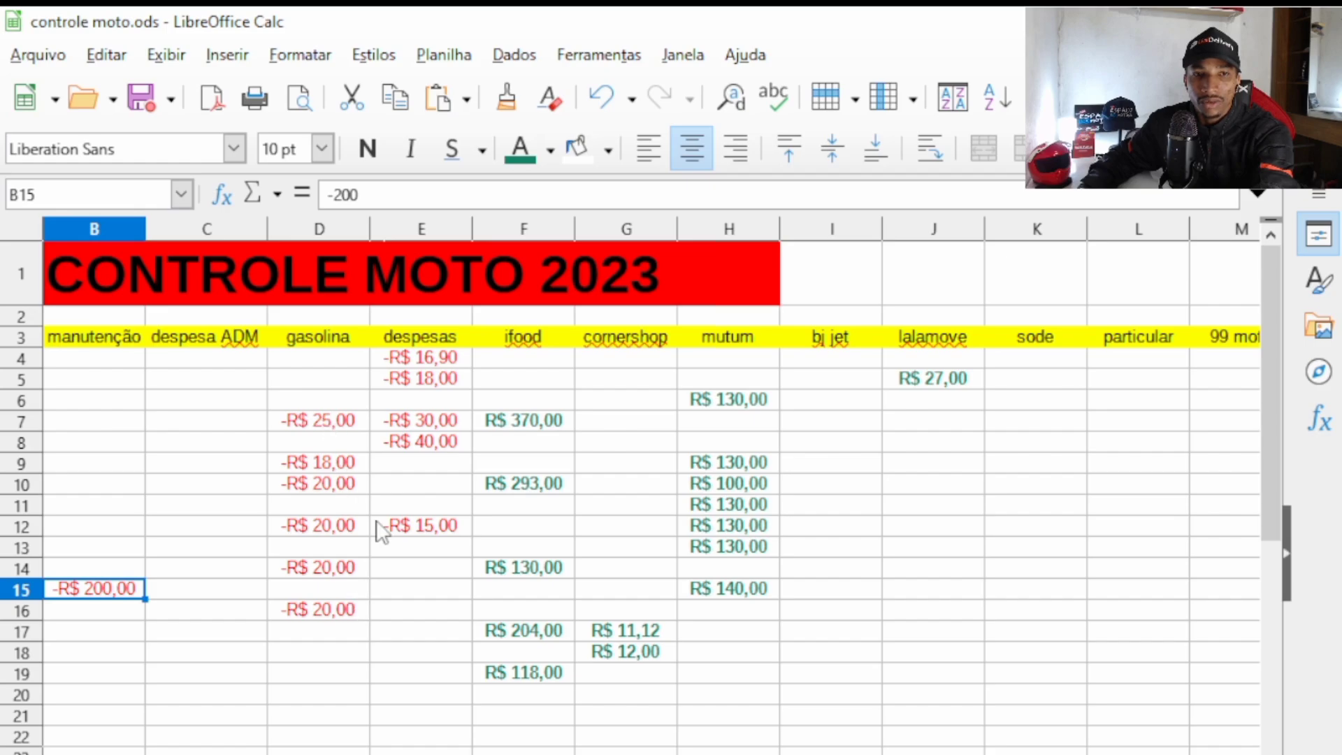
key(Up)
click(432, 361)
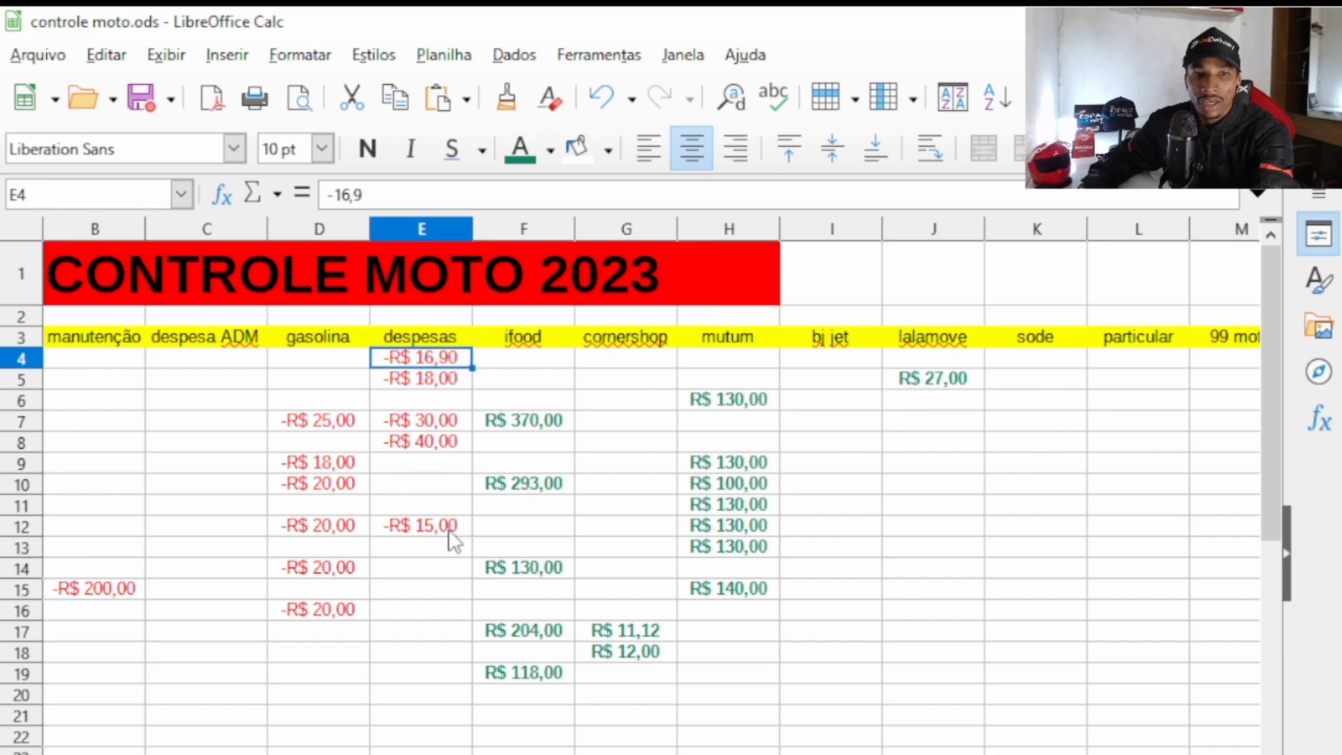
click(443, 425)
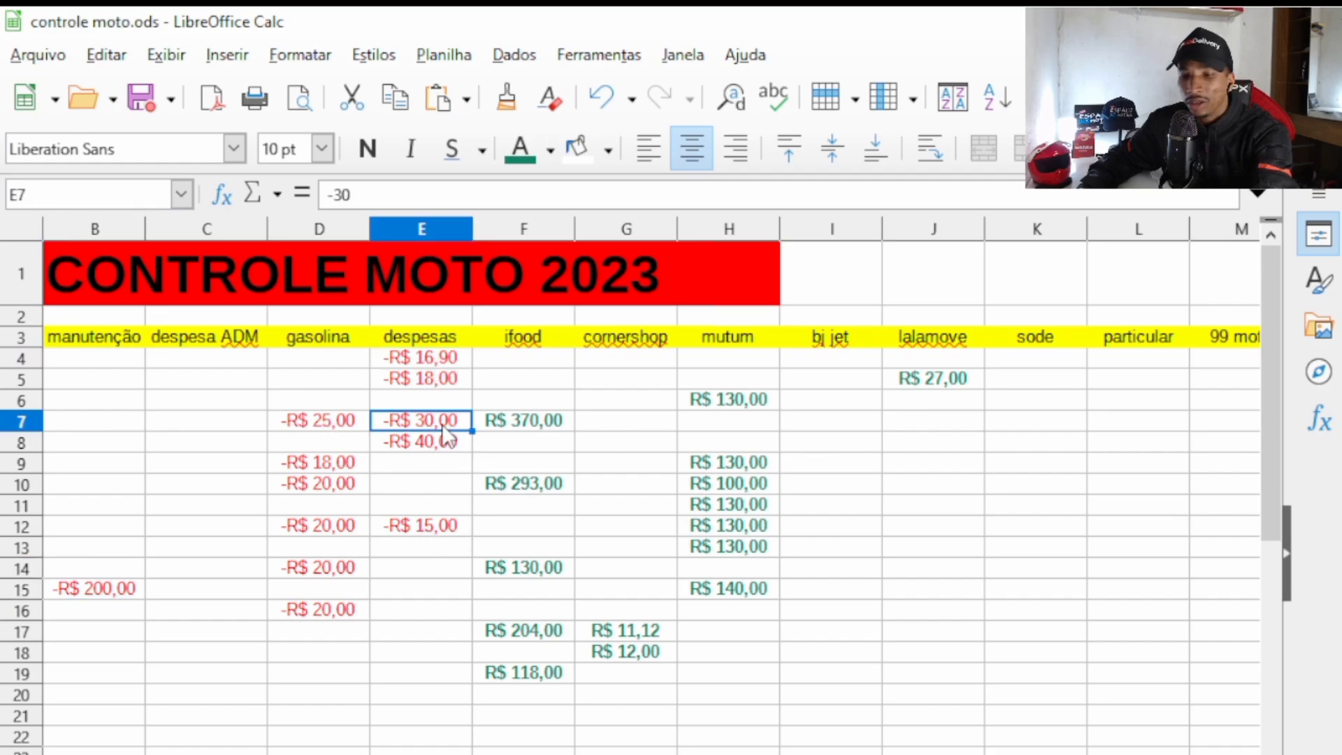
Follow row 8 from its despesas entry across to its expense note in the obs da despesa column.
key(Down)
key(Right)
key(Right)
key(Right)
key(Right)
key(Right)
key(Right)
key(Right)
key(Right)
key(Right)
key(Right)
key(Right)
key(Right)
key(Right)
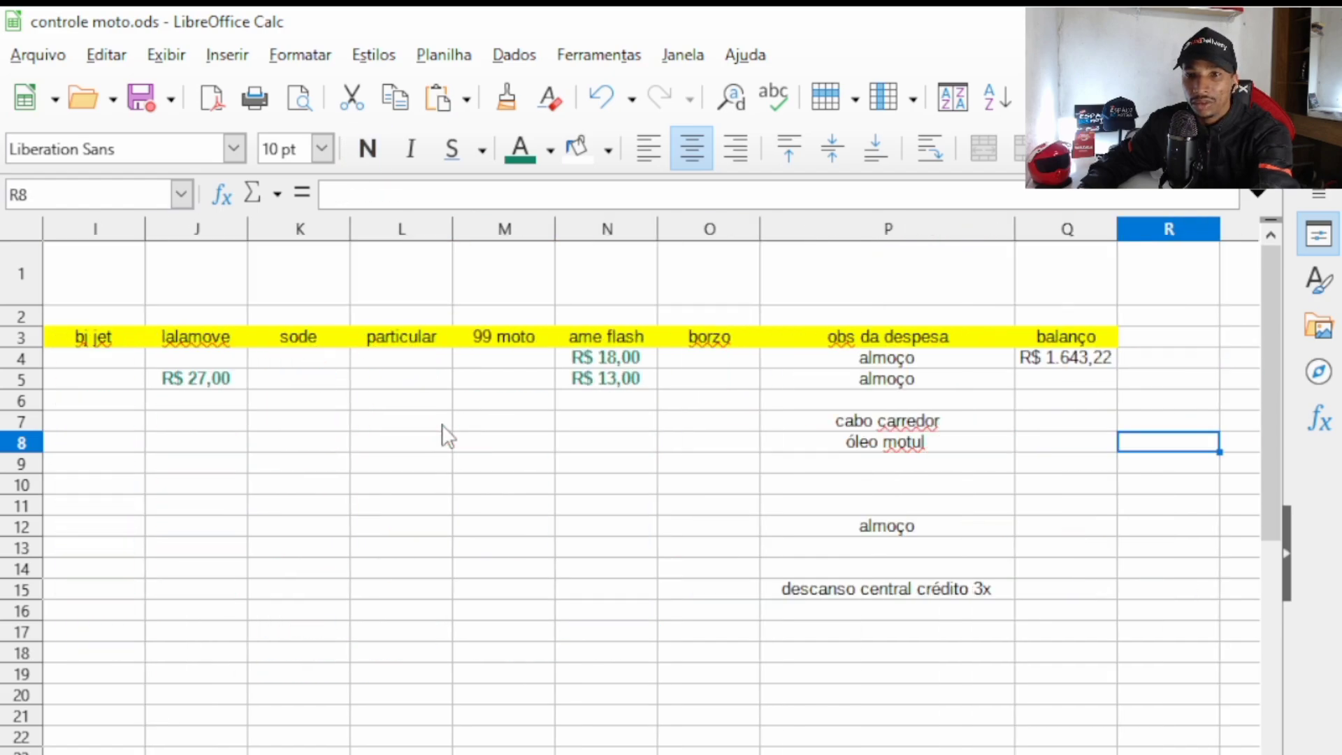
key(Left)
key(Left)
key(Left)
key(Right)
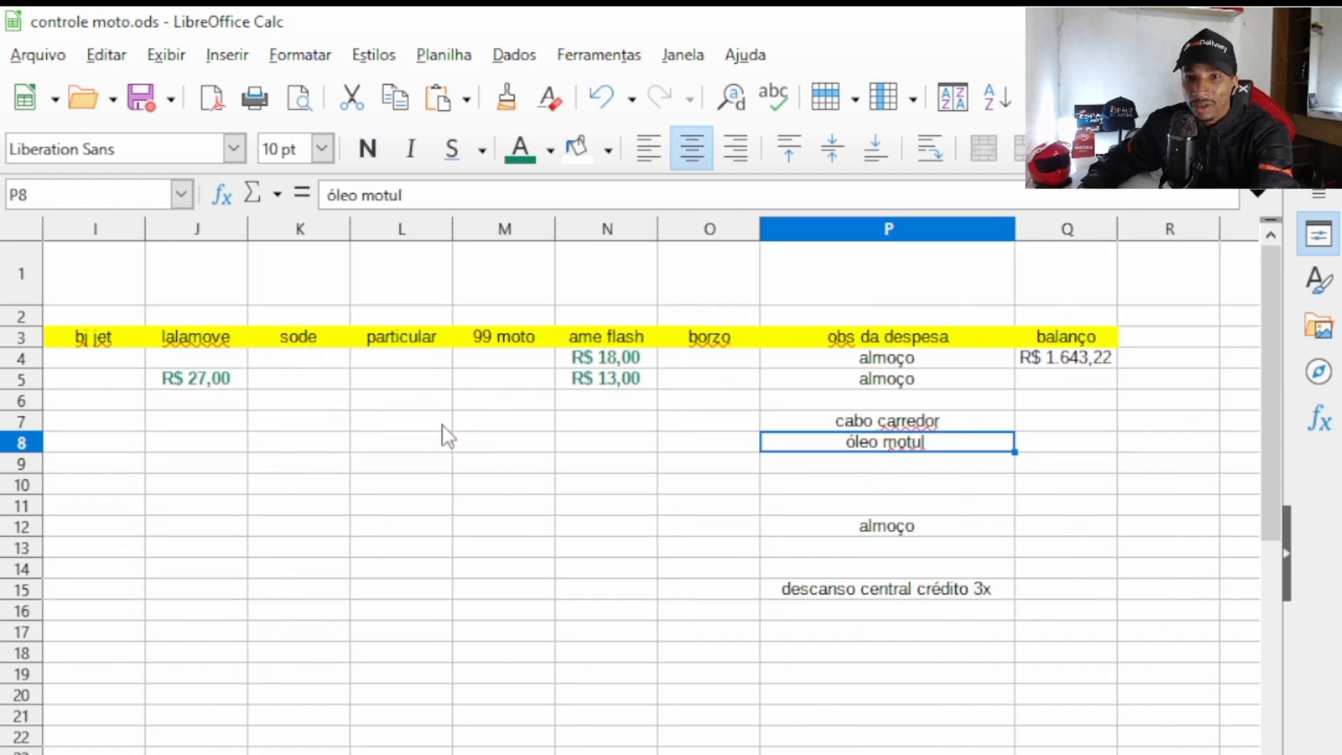
click(881, 462)
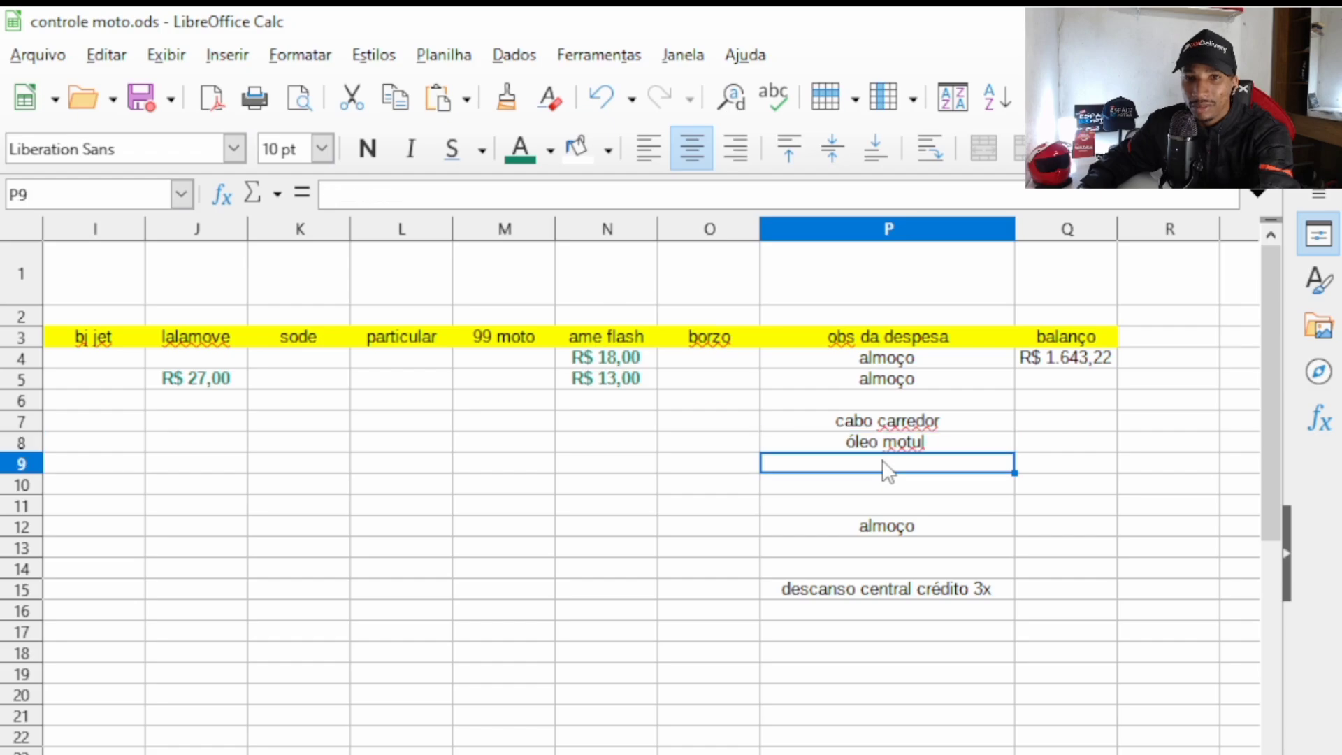
click(887, 444)
key(Right)
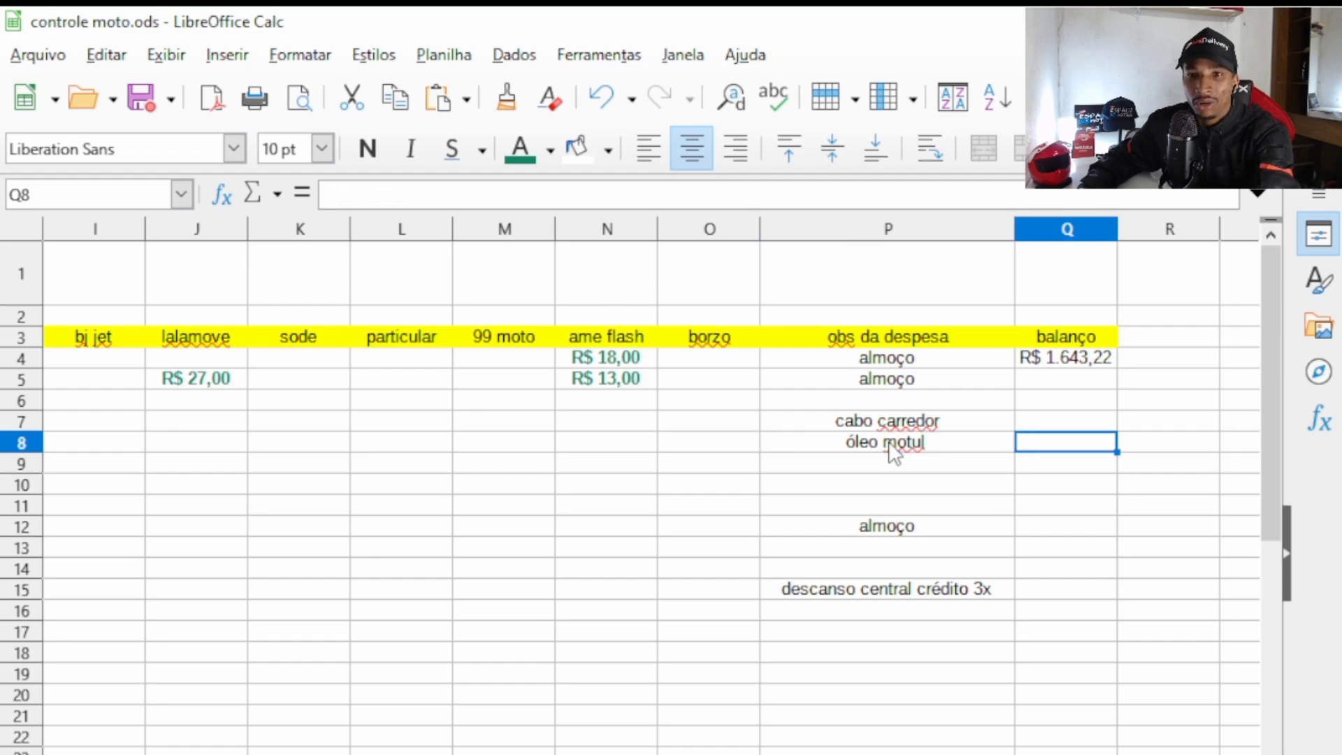
Return along row 8 to its despesas entry and review the despesas entries up to row 4.
key(Left)
key(Left)
key(Left)
key(Left)
key(Left)
key(Left)
key(Left)
key(Left)
key(Left)
key(Left)
key(Left)
key(Left)
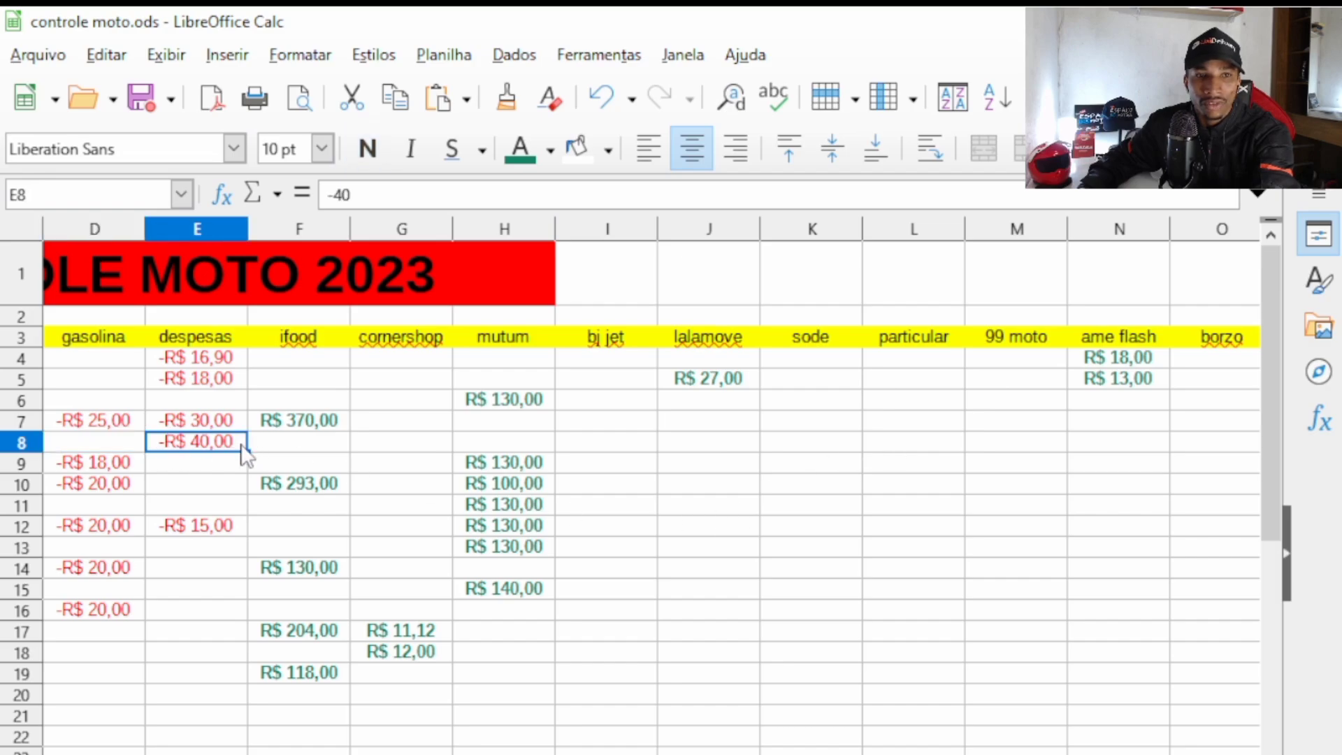
key(Up)
key(Up)
key(Up)
key(Up)
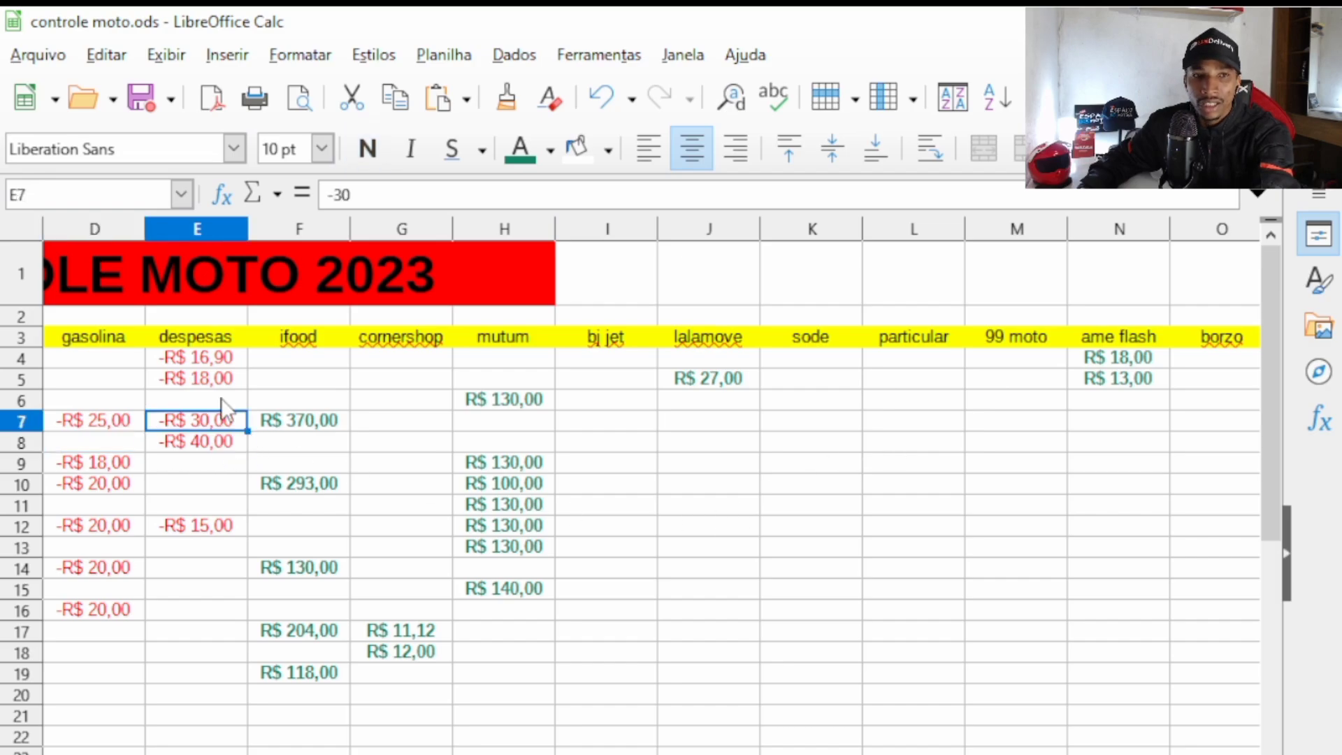
Follow row 4 from despesas across to its expense note and balanço, and return to its despesas entry.
key(Right)
key(Right)
key(Right)
key(Right)
key(Right)
key(Right)
key(Right)
key(Right)
key(Right)
key(Right)
key(Right)
key(Right)
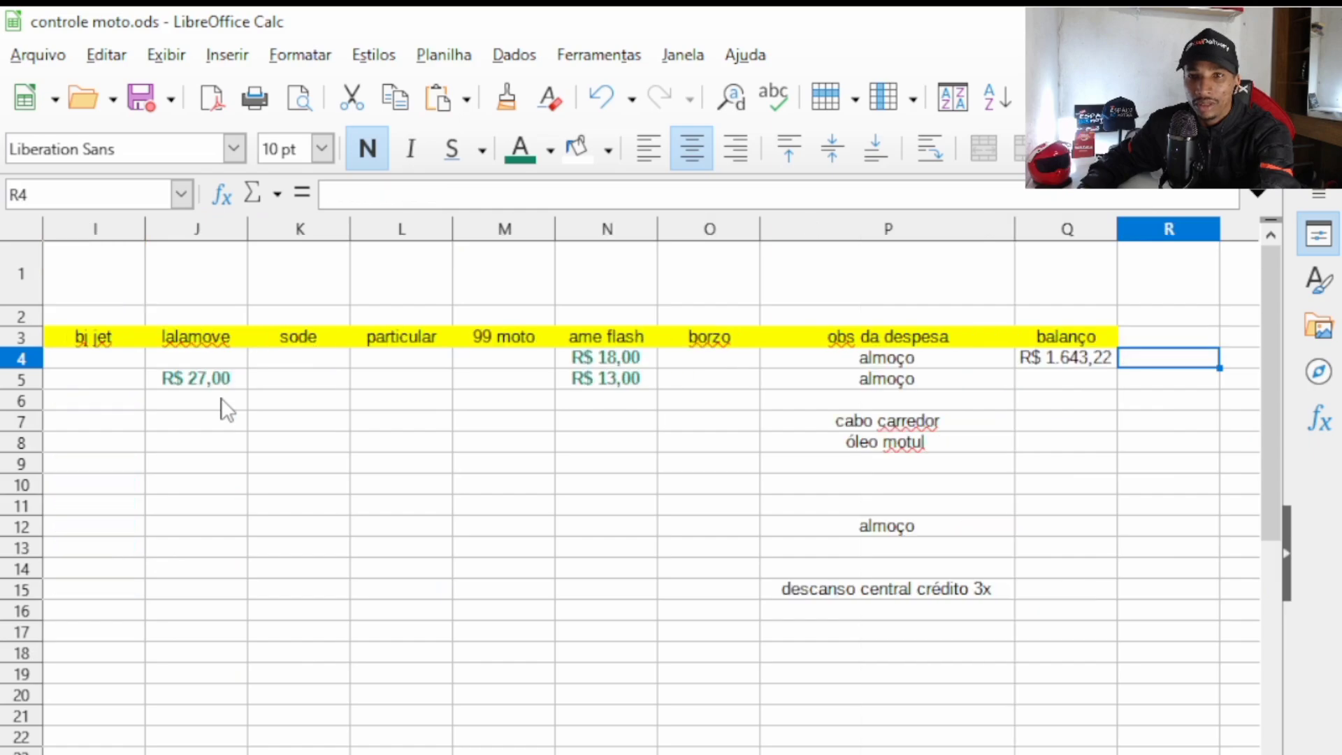
key(Left)
key(Left)
key(Left)
key(Left)
key(Left)
key(Left)
key(Left)
key(Left)
key(Left)
key(Left)
key(Left)
key(Left)
key(Left)
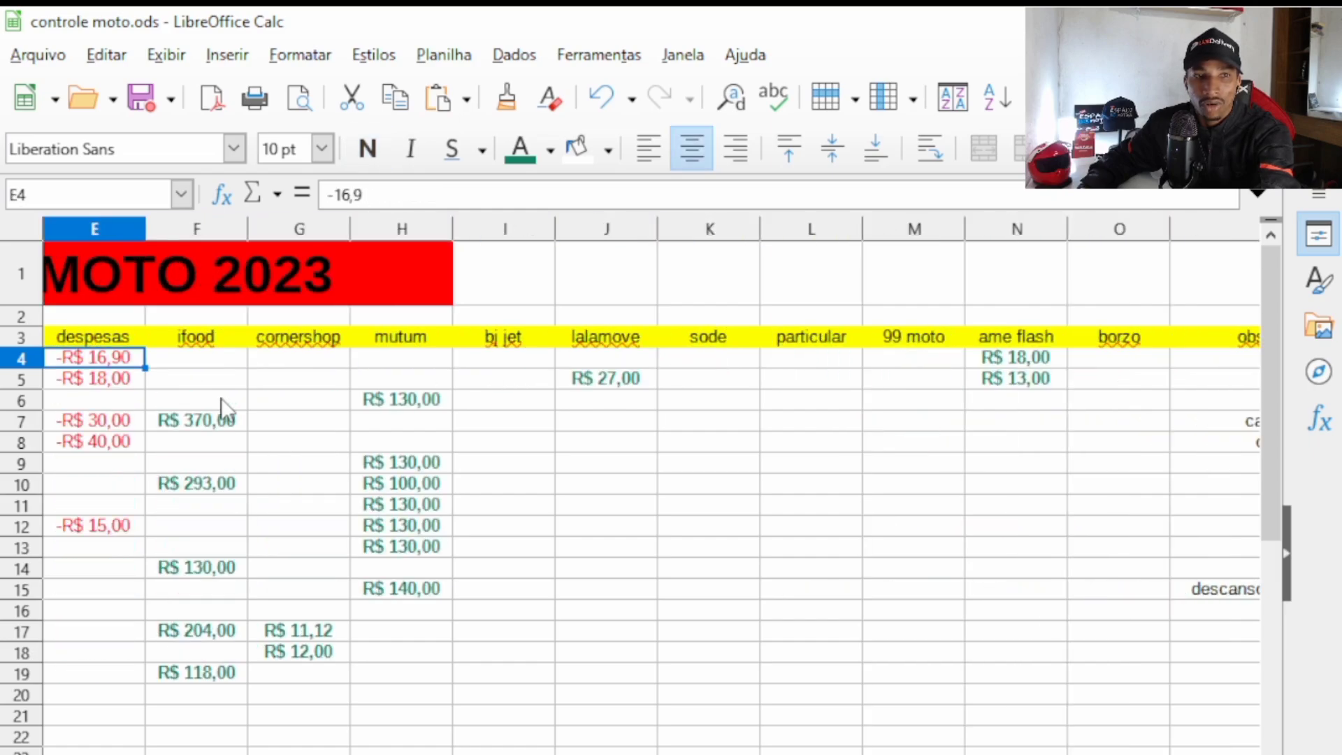
Follow row 5 from despesas to its note in obs da despesa, and return to its despesas entry.
key(Down)
key(Right)
key(Right)
key(Right)
key(Right)
key(Right)
key(Right)
key(Right)
key(Right)
key(Right)
key(Right)
key(Right)
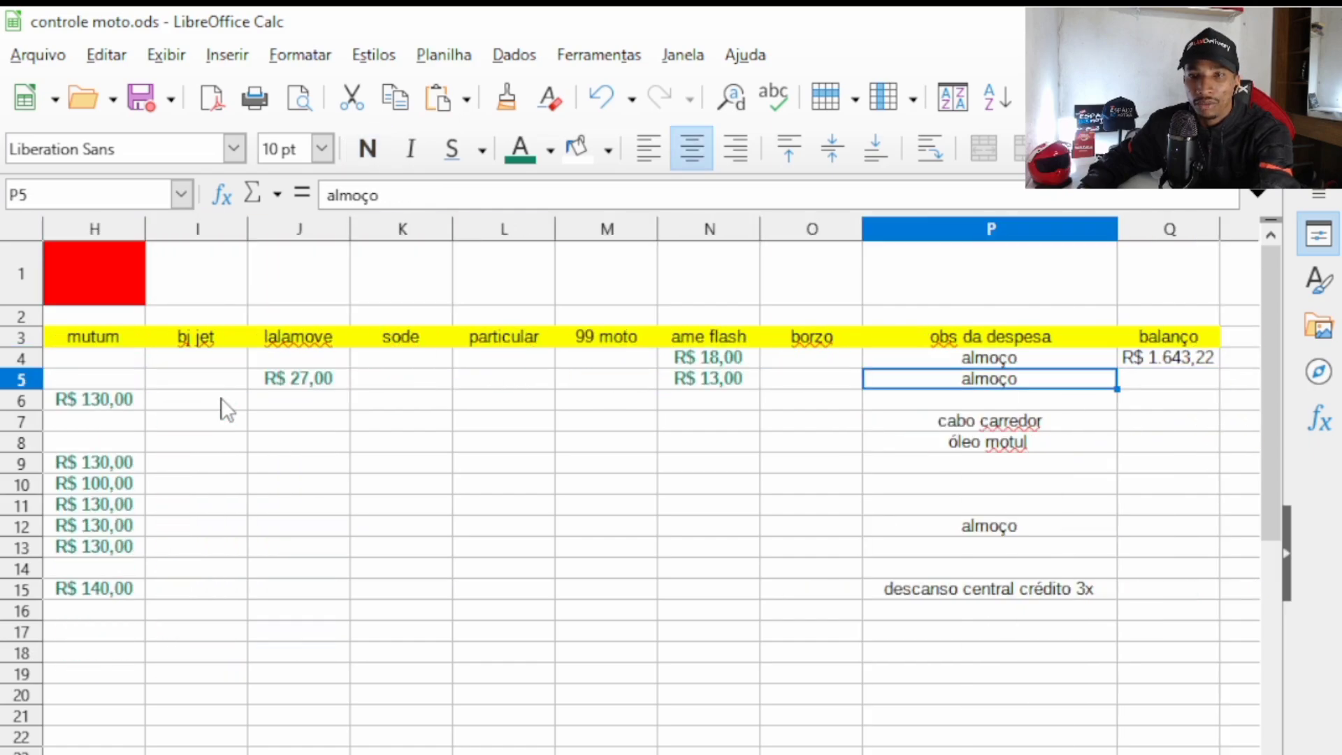
key(Left)
key(Left)
key(Left)
key(Left)
key(Left)
key(Left)
key(Left)
key(Left)
key(Left)
key(Left)
key(Left)
key(Left)
key(Left)
key(Left)
key(Right)
key(Right)
key(Right)
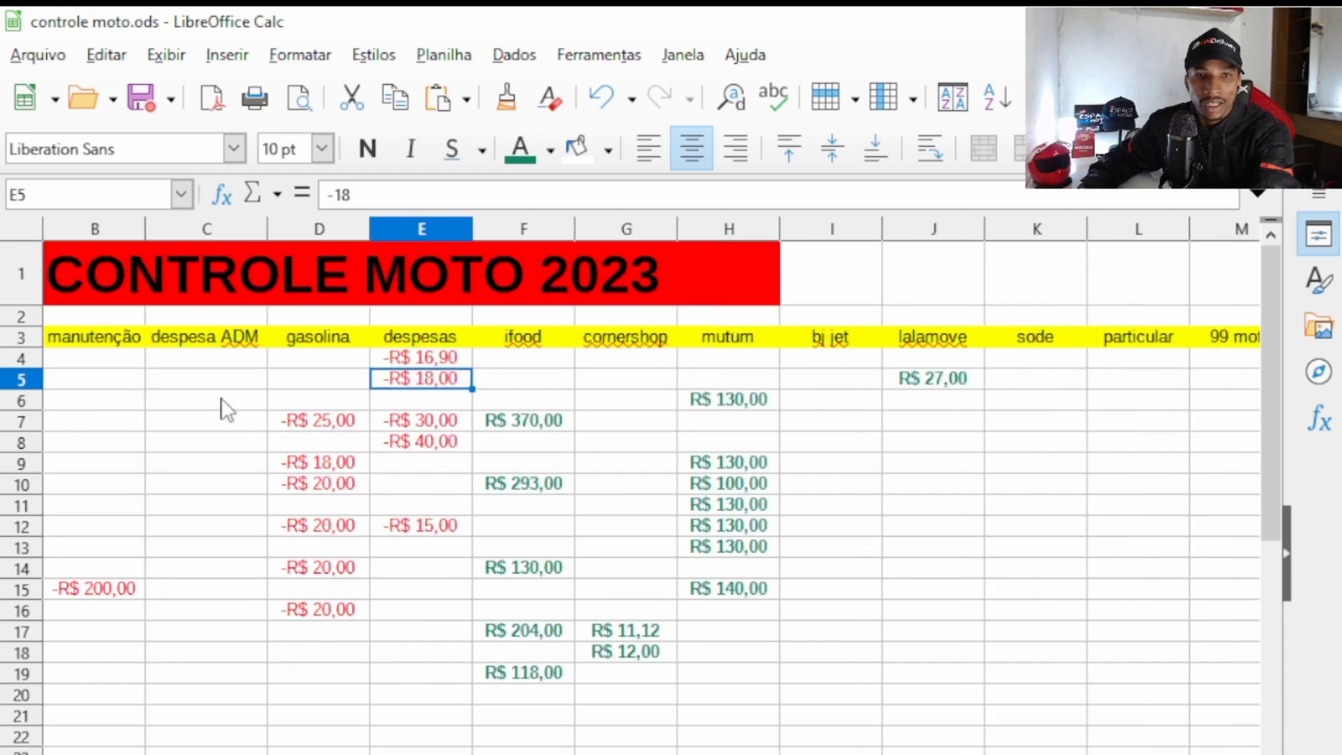
Follow row 7 from its despesas entry across to its expense note in obs da despesa.
key(Down)
key(Down)
key(Right)
key(Right)
key(Right)
key(Right)
key(Right)
key(Right)
key(Right)
key(Right)
key(Right)
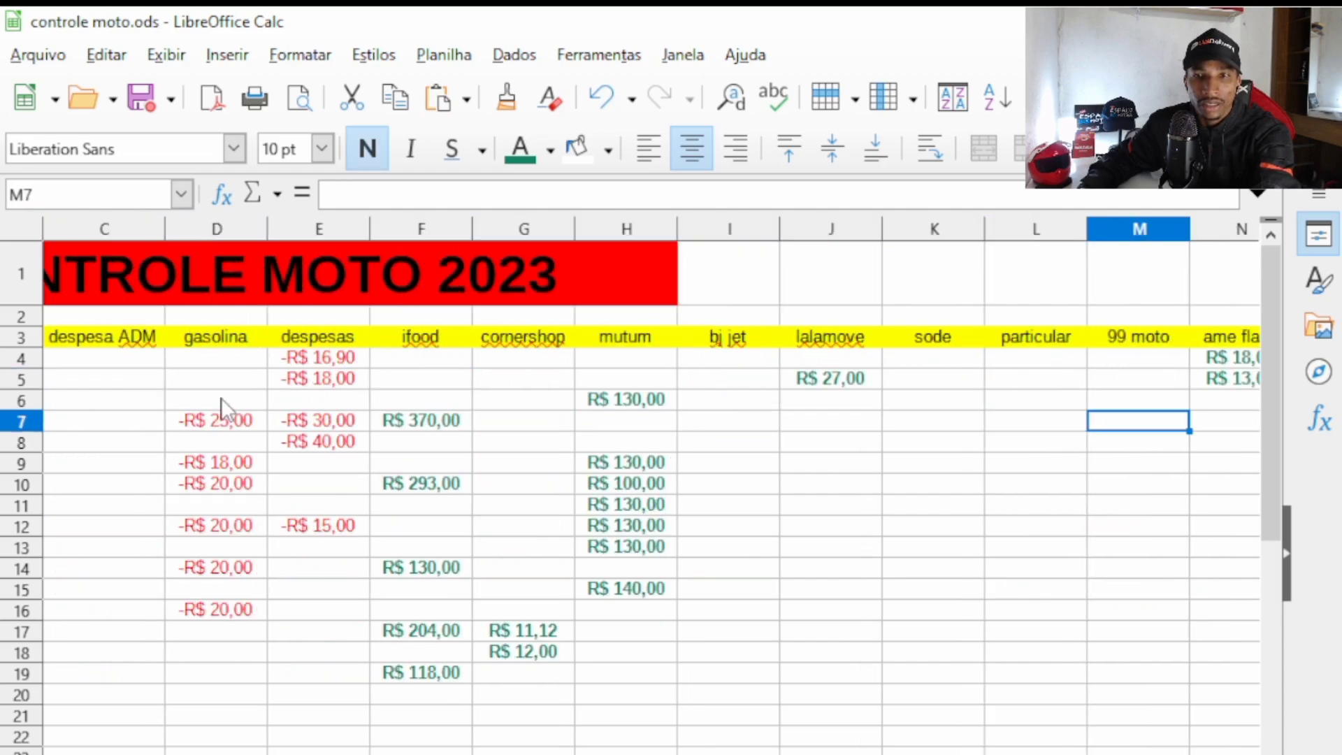
key(Right)
key(Right)
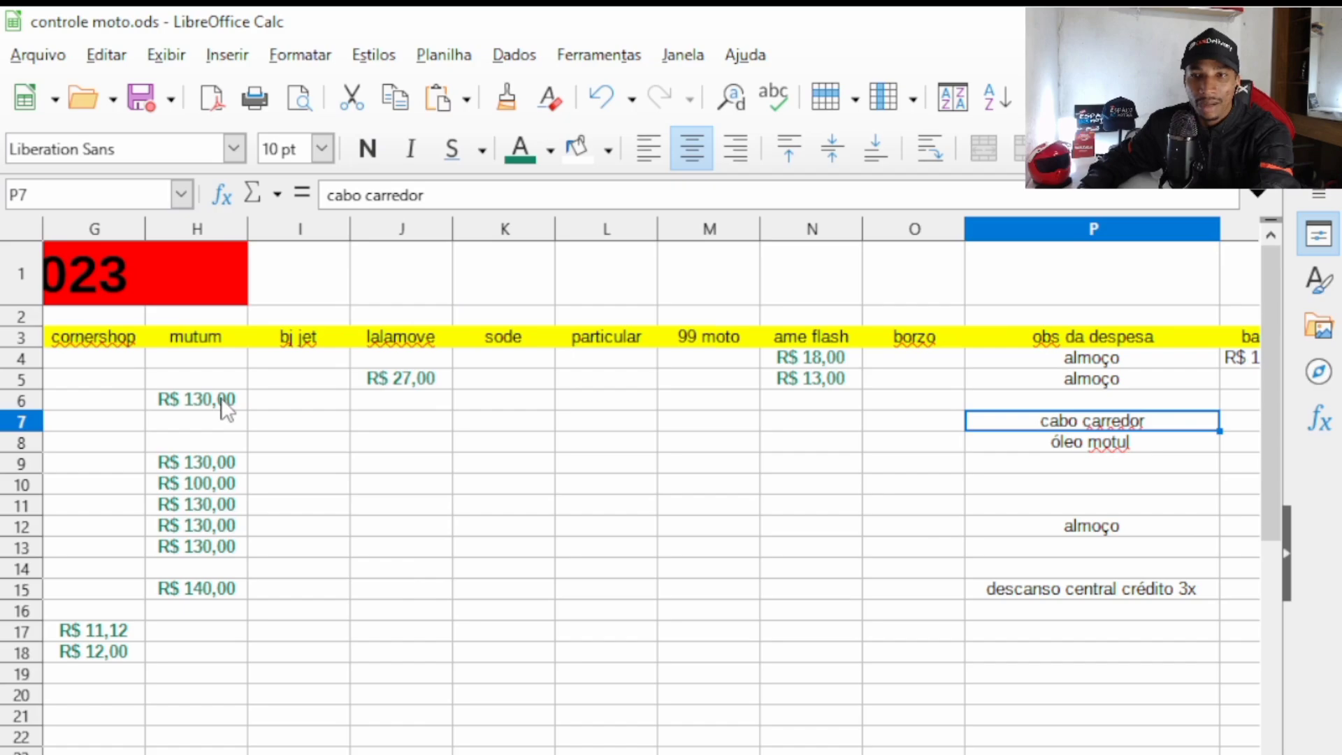
Review the obs da despesa notes down to row 12, and trace that row back to its date.
key(Down)
key(Down)
key(Down)
key(Down)
key(Down)
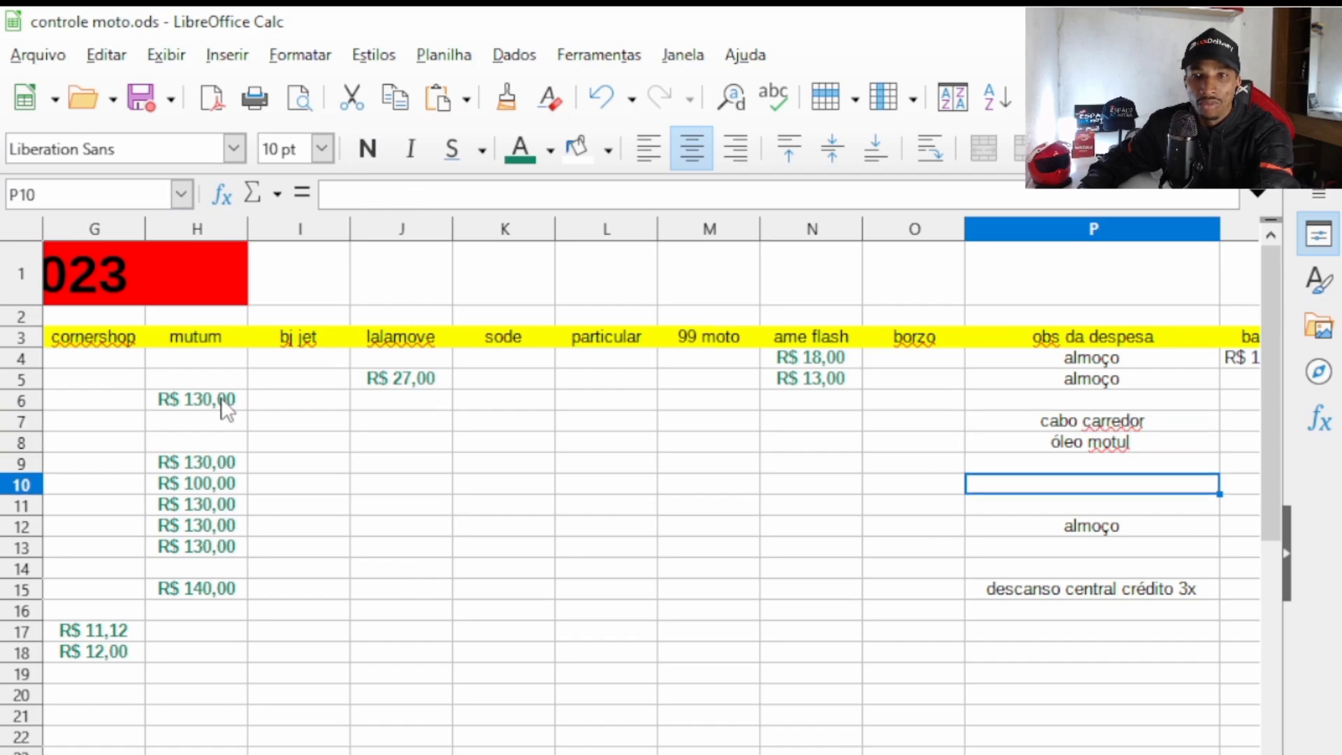
key(Left)
key(Left)
key(Left)
key(Left)
key(Left)
key(Left)
key(Left)
key(Left)
key(Left)
key(Left)
key(Left)
key(Left)
key(Left)
key(Left)
key(Left)
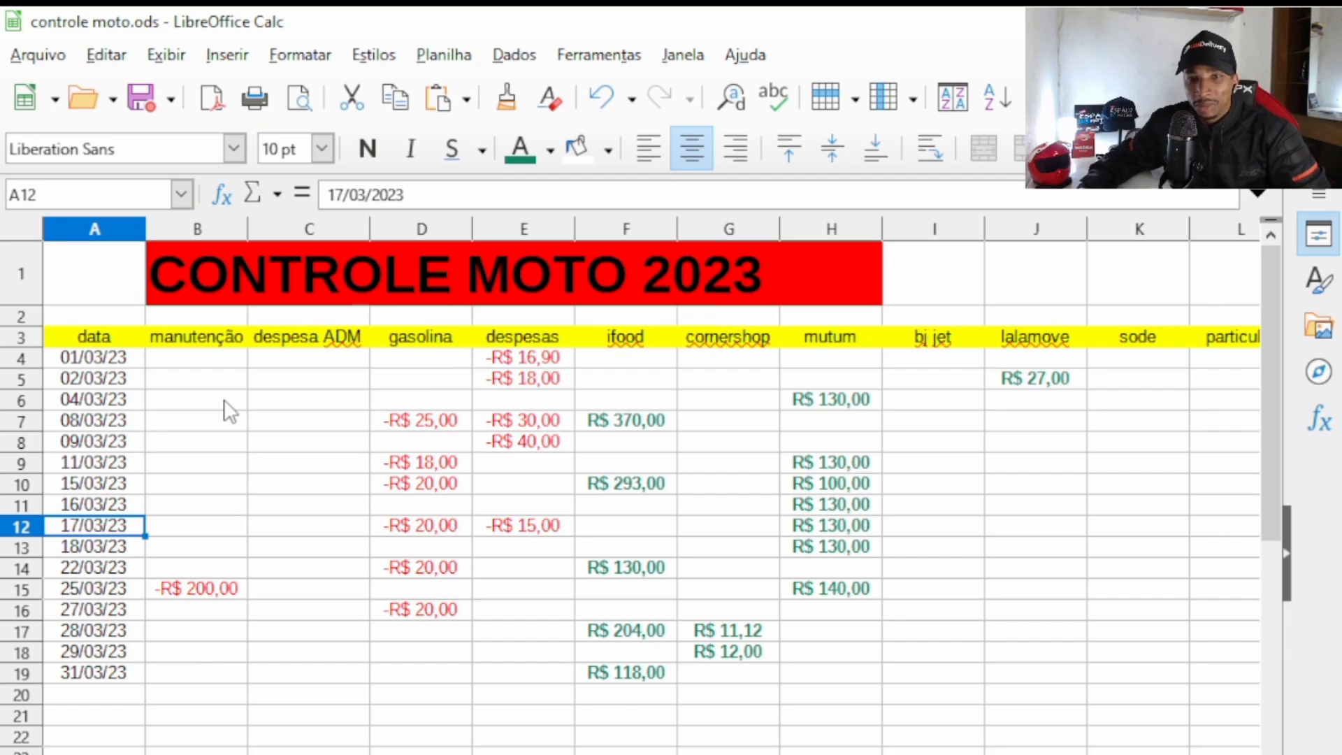
Follow the 18/03/23 row from its date past the mutum income, and return to its despesa ADM cell.
key(Down)
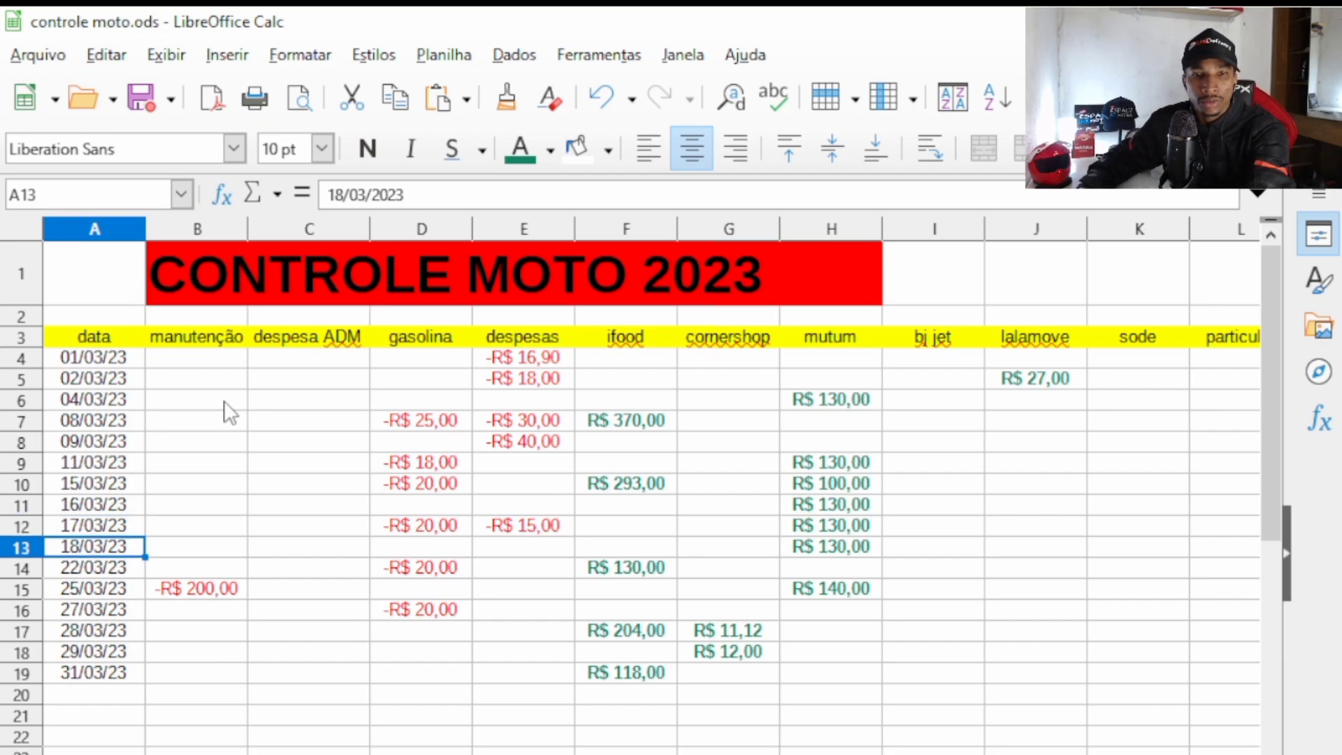
key(Right)
key(Right)
key(Right)
key(Right)
key(Right)
key(Right)
key(Right)
key(Right)
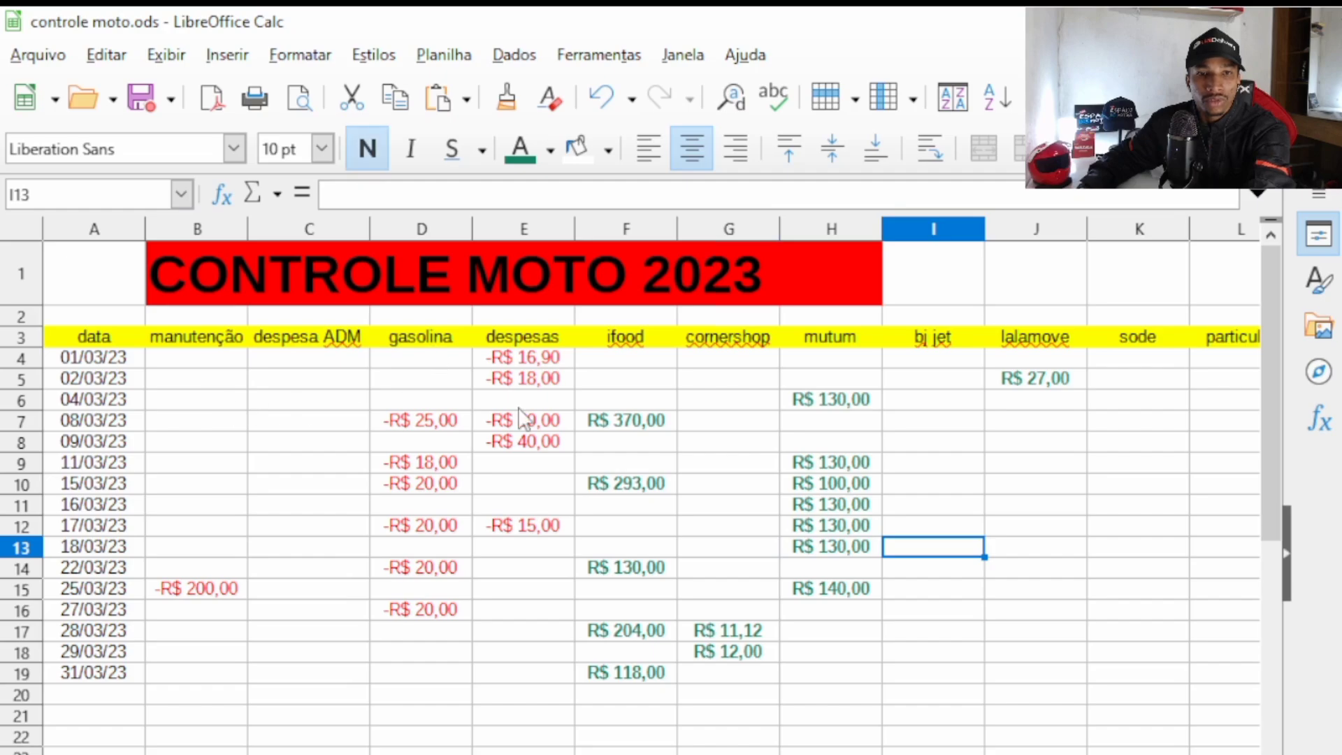
key(Left)
key(Left)
key(Left)
key(Left)
key(Left)
key(Left)
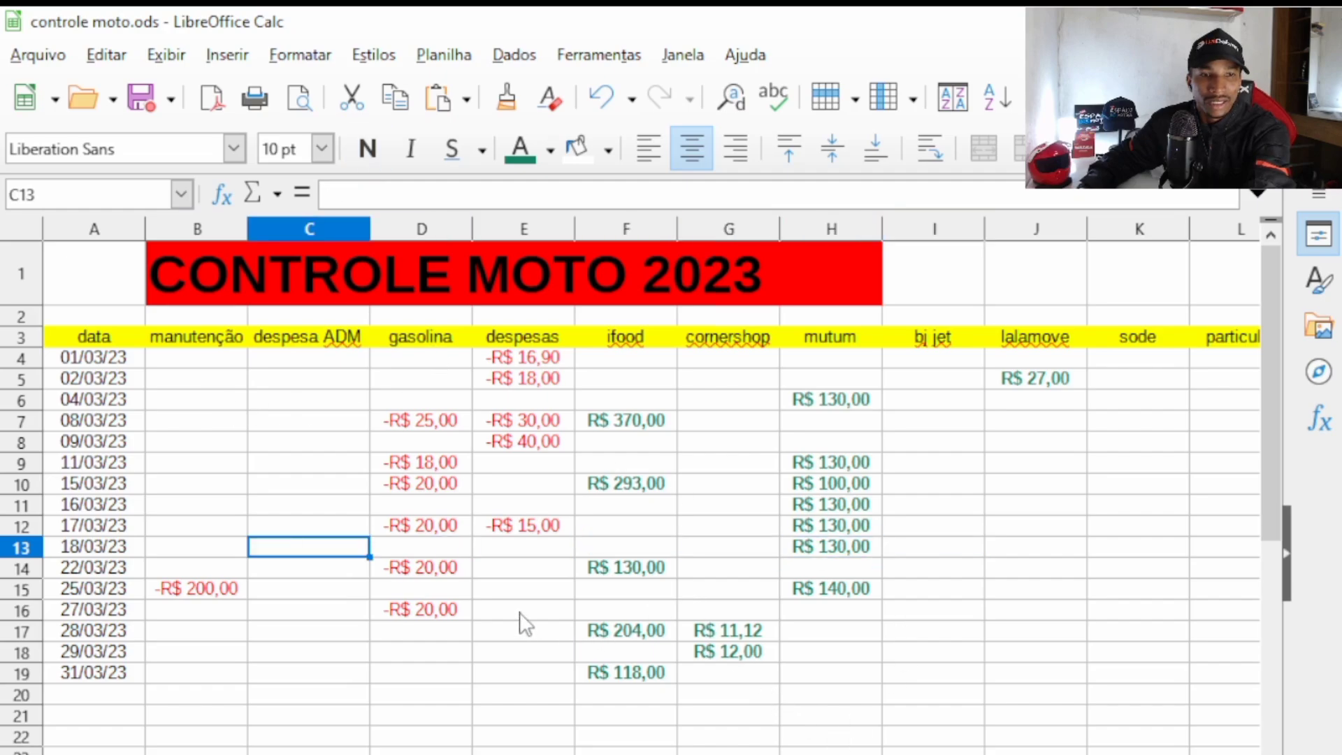
Return from the row 13 despesa ADM cell to the first despesas entry, on 01/03/23.
key(Up)
key(Up)
key(Up)
key(Up)
key(Up)
key(Up)
key(Up)
key(Up)
key(Up)
key(Right)
key(Right)
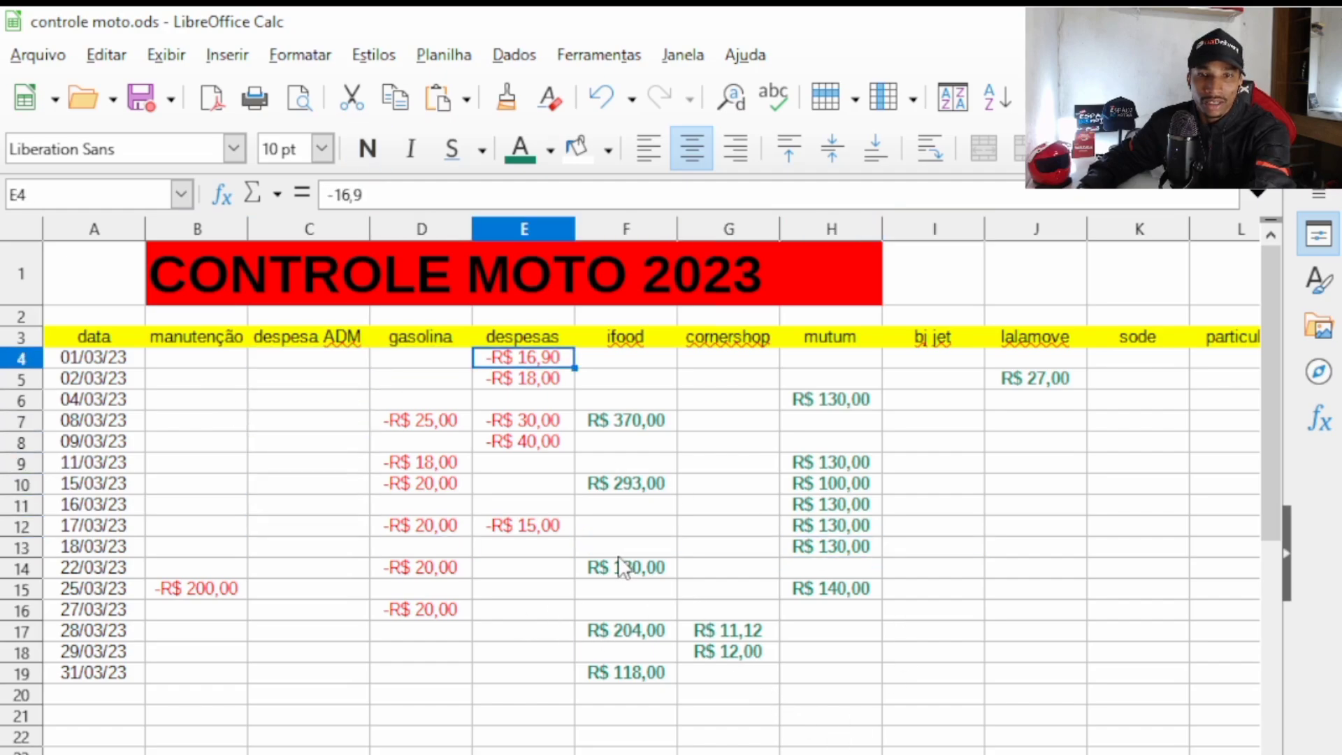
Move across the income columns to the first mutum entry, on 04/03/23.
key(Right)
key(Down)
key(Down)
key(Down)
key(Right)
key(Right)
key(Up)
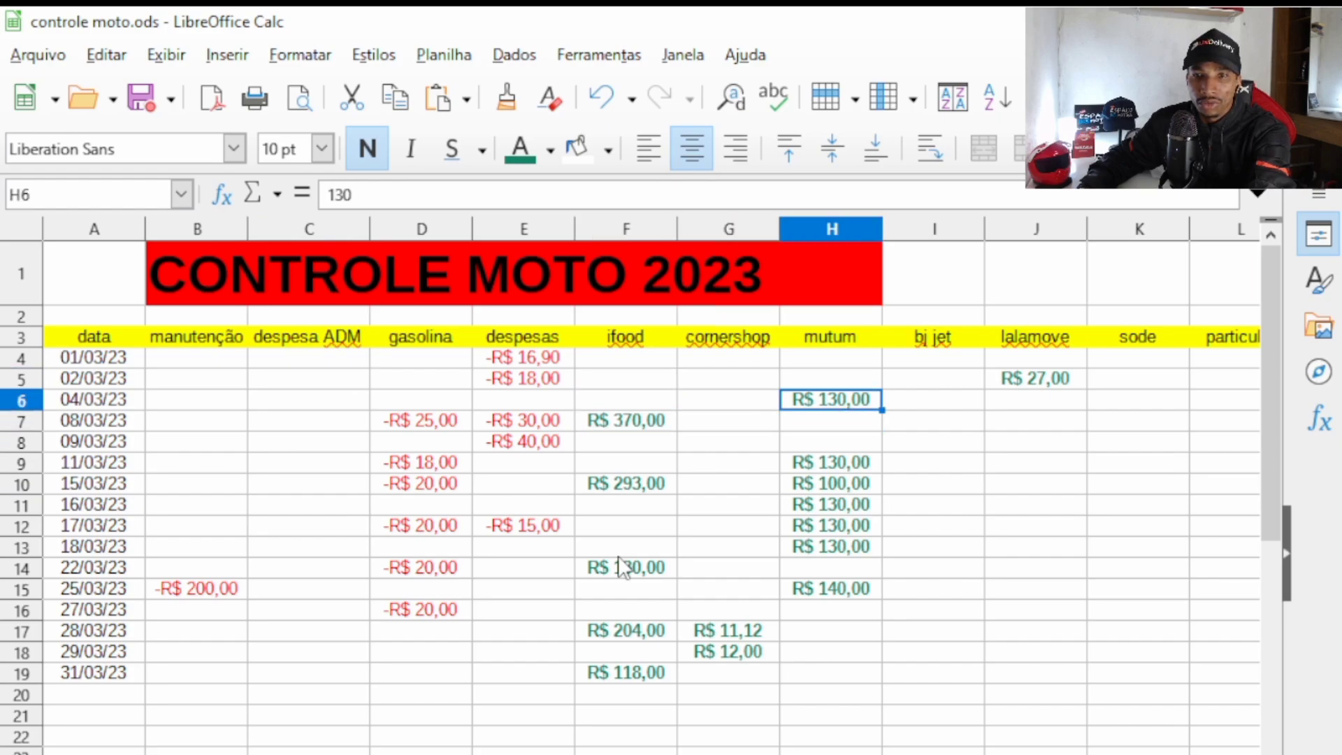
key(Down)
key(Up)
Sum the mutum income in H6:H15 with a SOMA formula in cell H19.
click(844, 677)
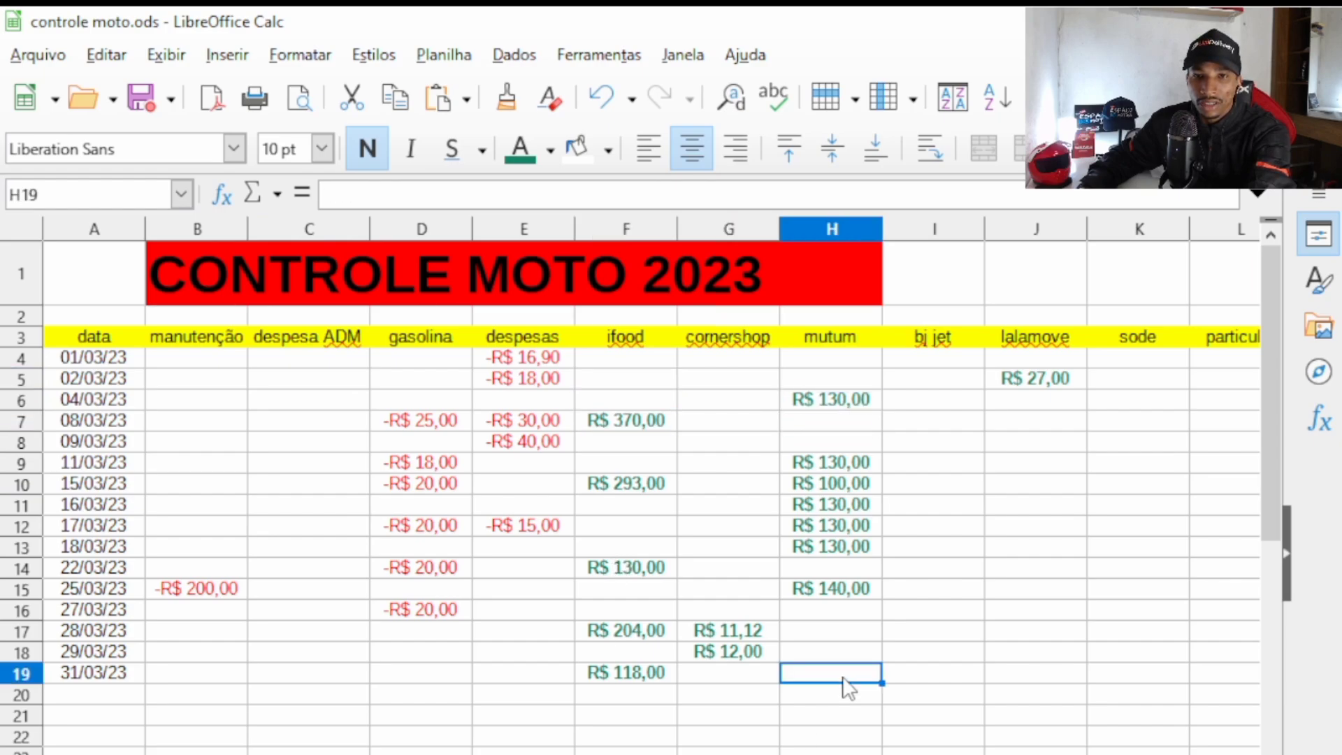
click(323, 149)
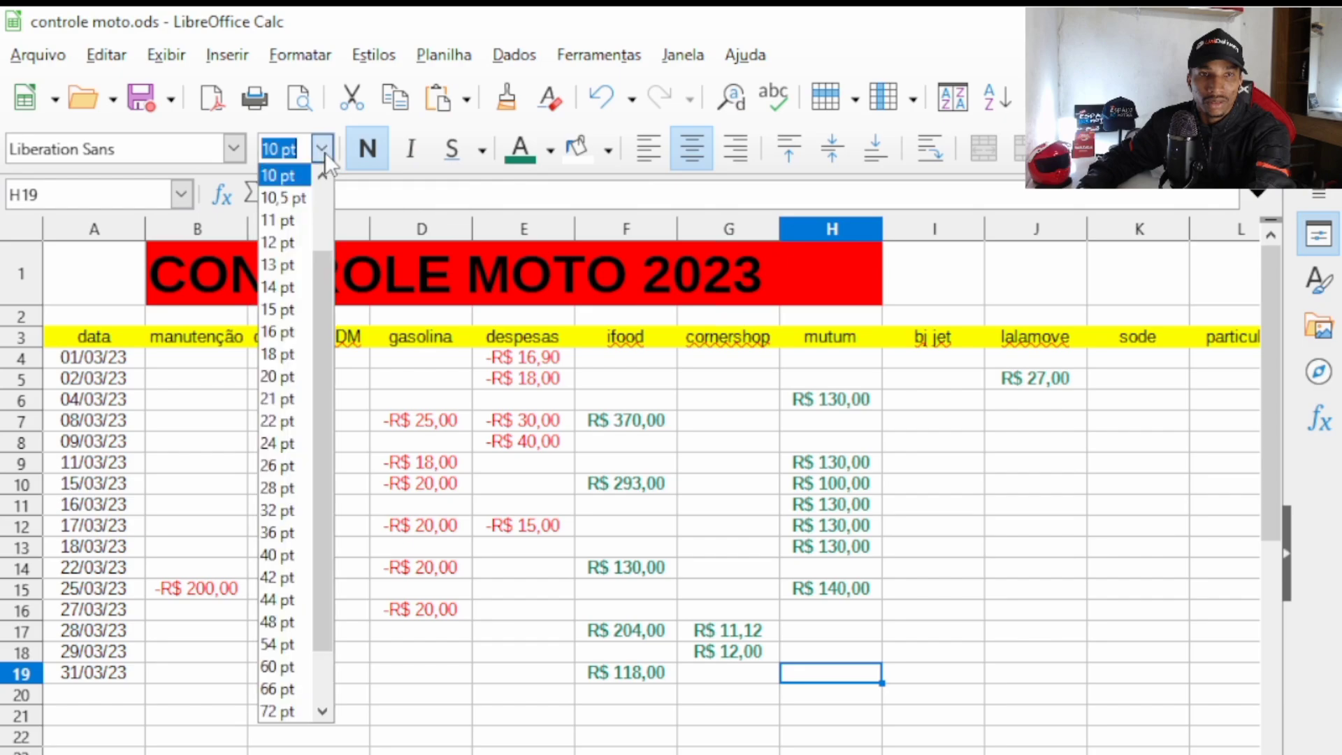
click(323, 151)
click(279, 194)
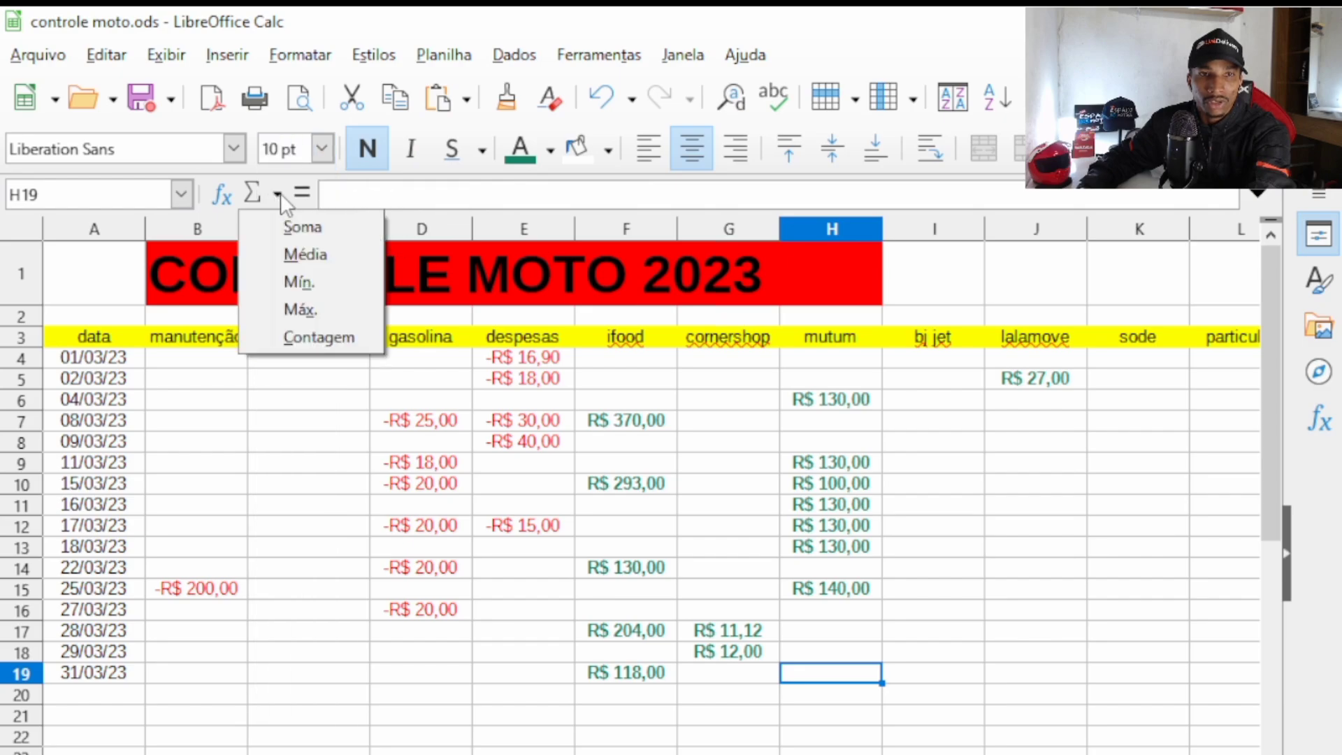
click(324, 221)
drag(832, 399, 870, 650)
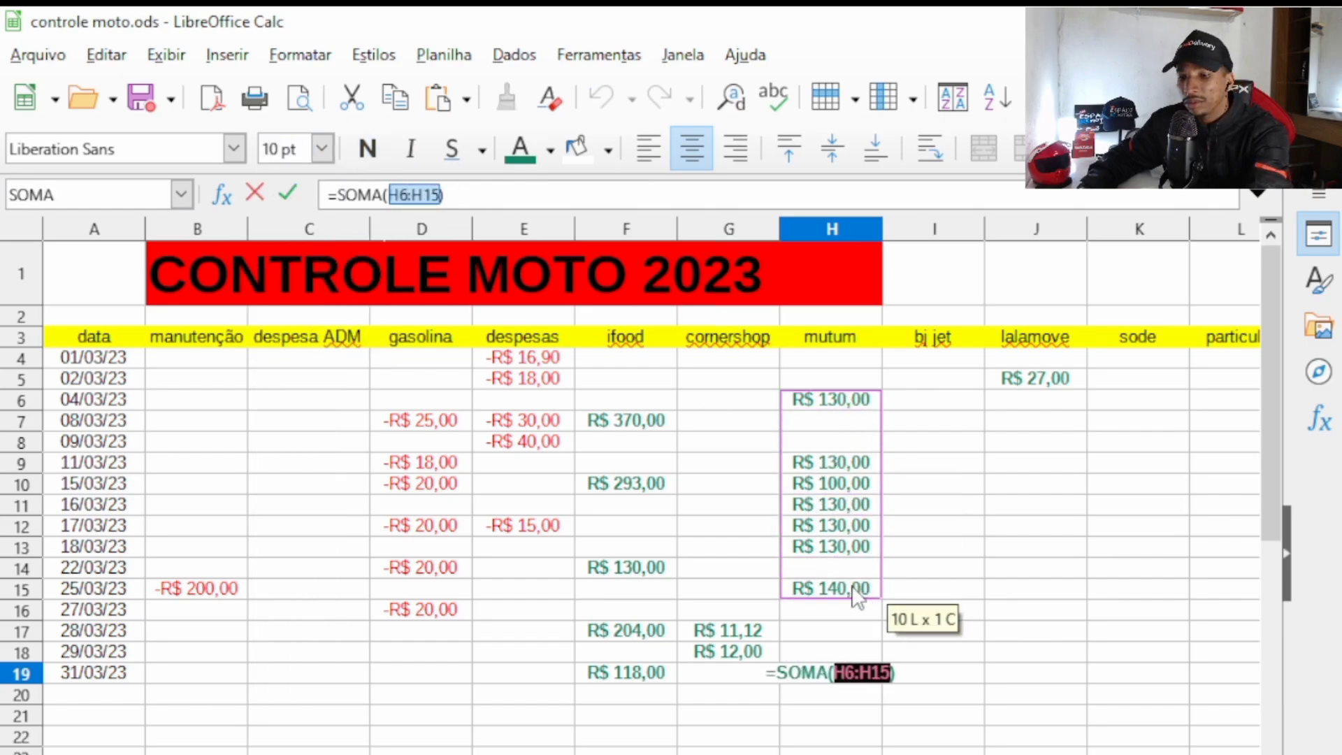
key(Return)
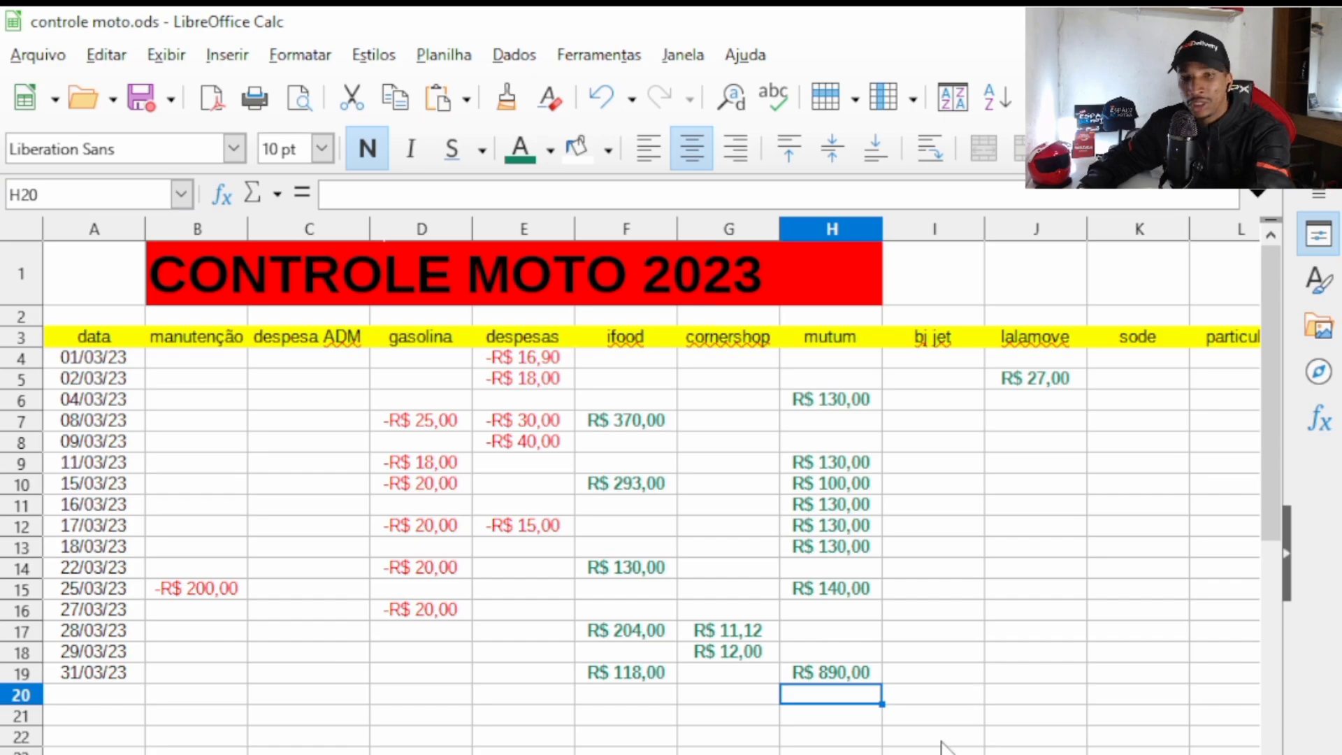
Clear the mutum sum from cell H19.
key(Up)
key(BackSpace)
key(Return)
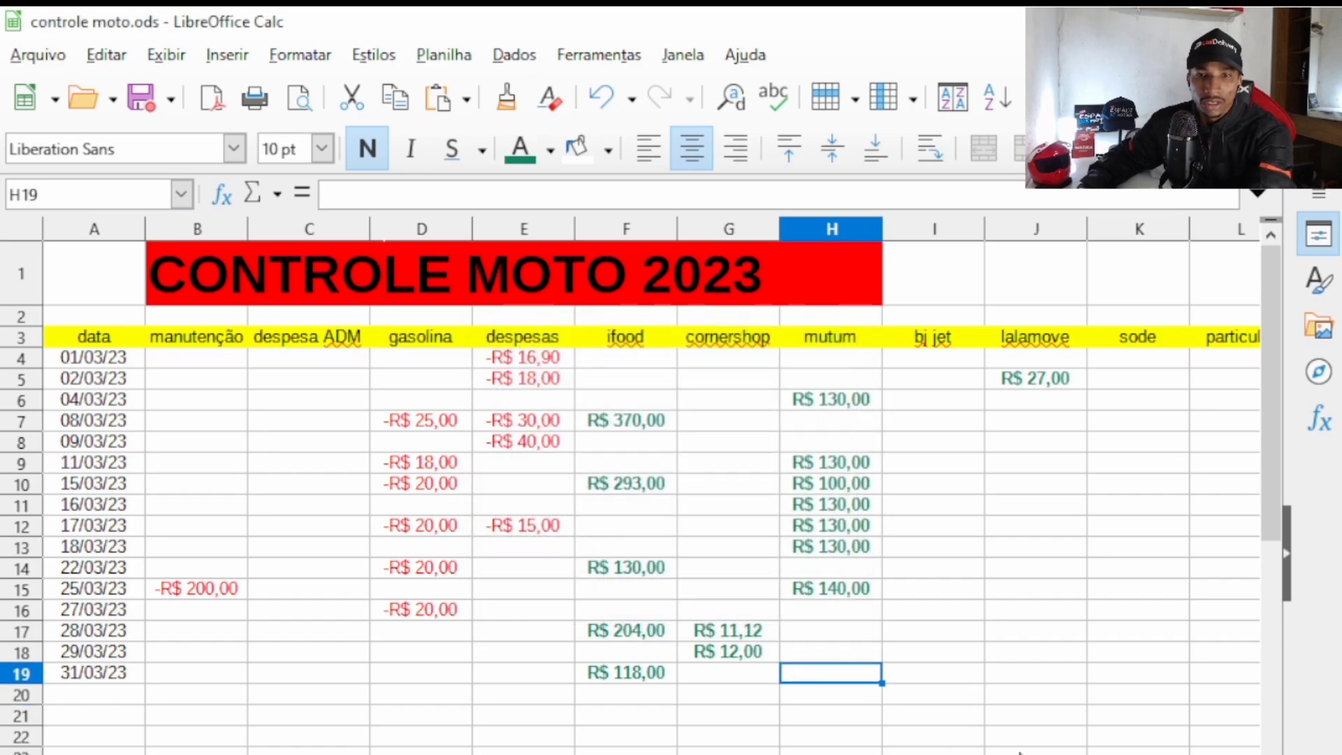
click(849, 592)
key(Right)
key(Down)
key(Down)
key(Down)
key(Down)
key(Down)
key(Down)
key(Down)
key(Down)
key(Up)
key(Up)
key(Up)
key(Up)
key(Up)
key(Up)
key(Up)
key(Up)
key(Up)
key(Up)
key(Up)
key(Up)
key(Up)
key(Up)
key(Up)
key(Up)
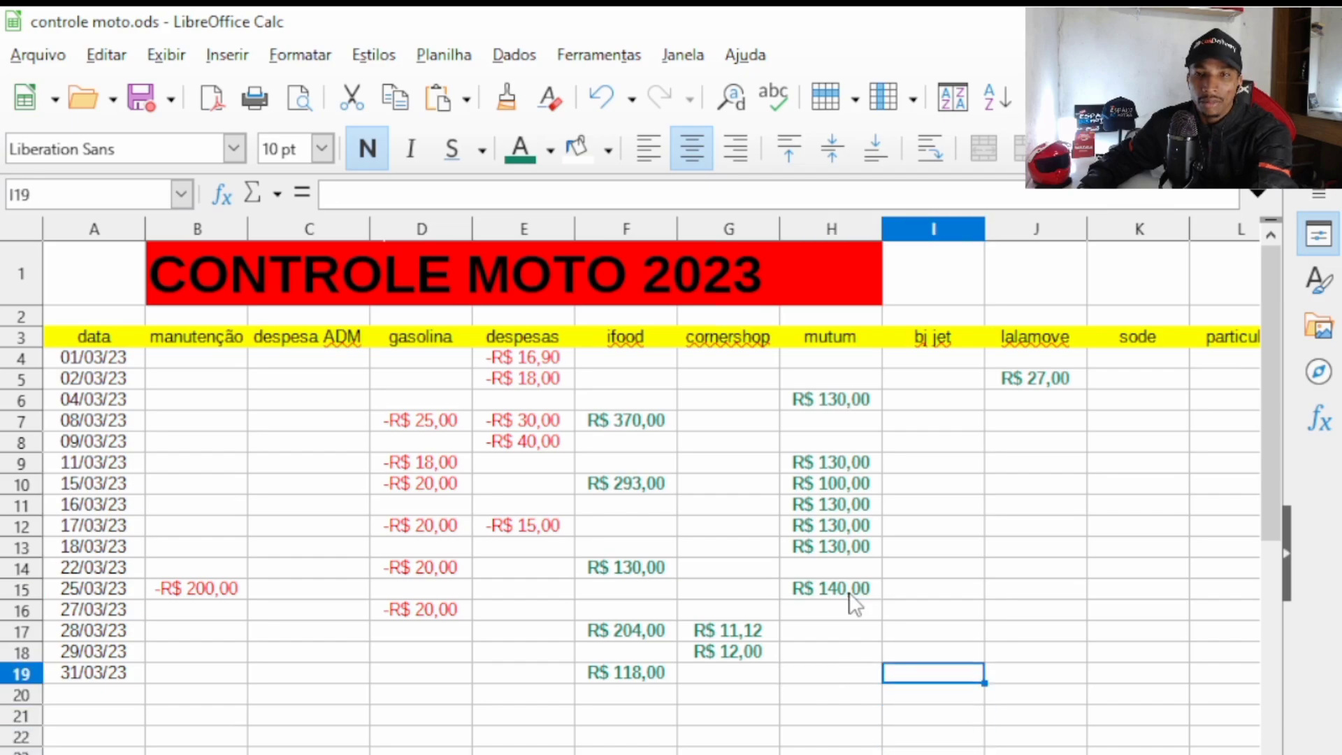
key(Up)
key(Up)
key(Right)
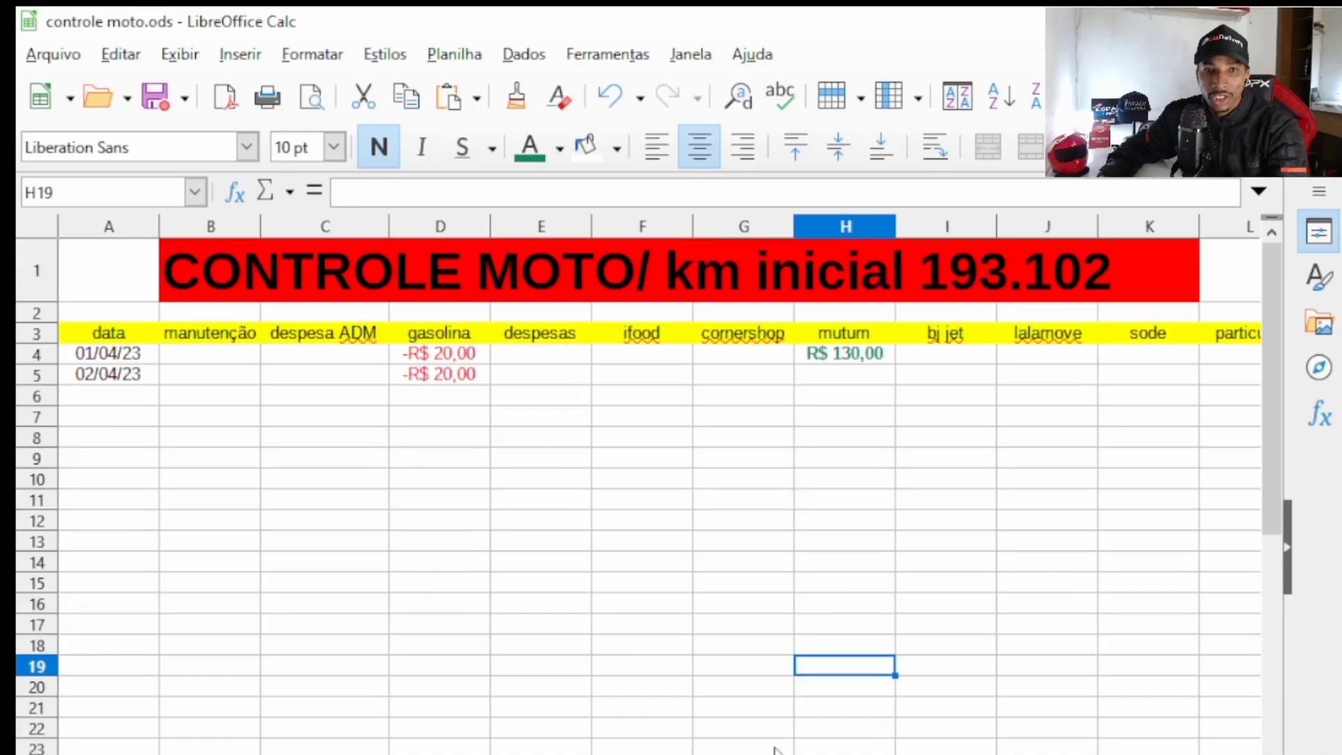
Go up the mutum column of the April sheet to the title row and examine the km inicial heading.
key(Down)
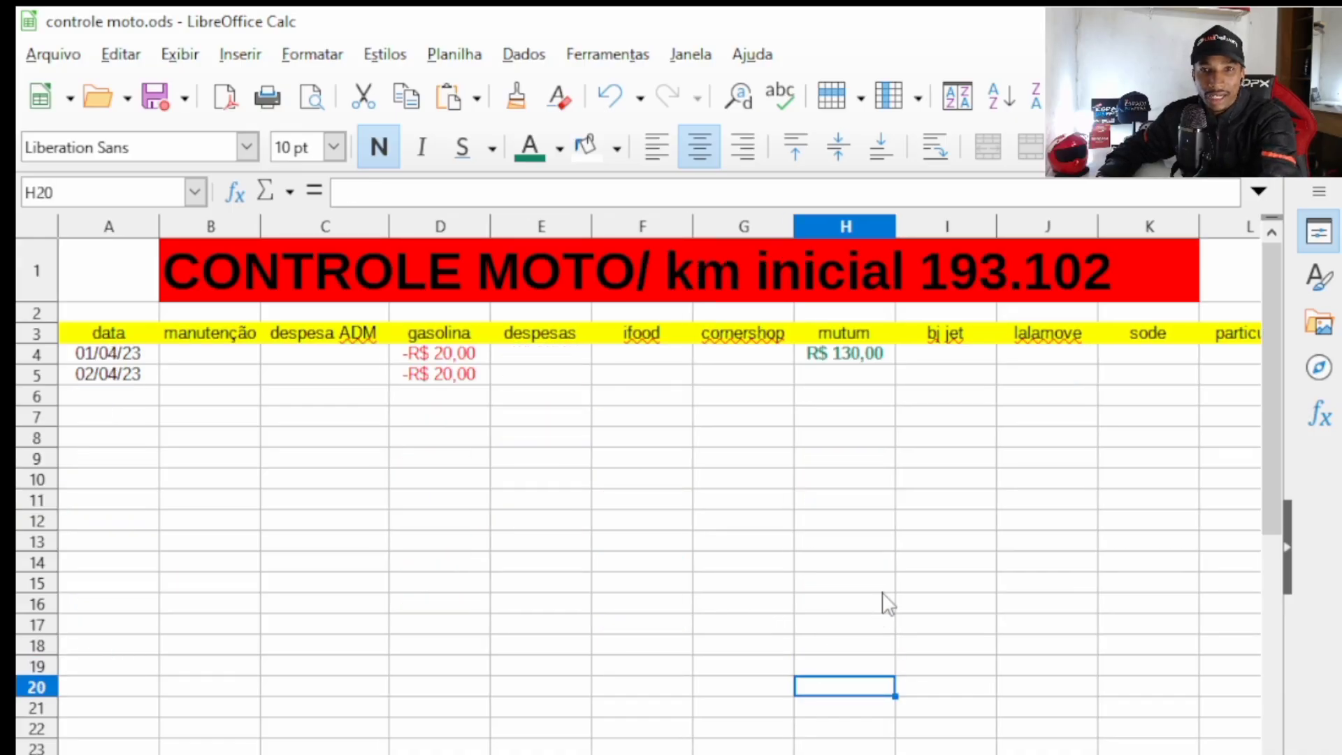
key(Up)
key(Up)
key(Up)
key(Up)
key(Up)
key(Up)
key(Up)
key(Up)
key(Up)
key(Up)
key(Up)
key(Up)
key(Up)
key(Up)
key(Up)
key(Up)
key(Up)
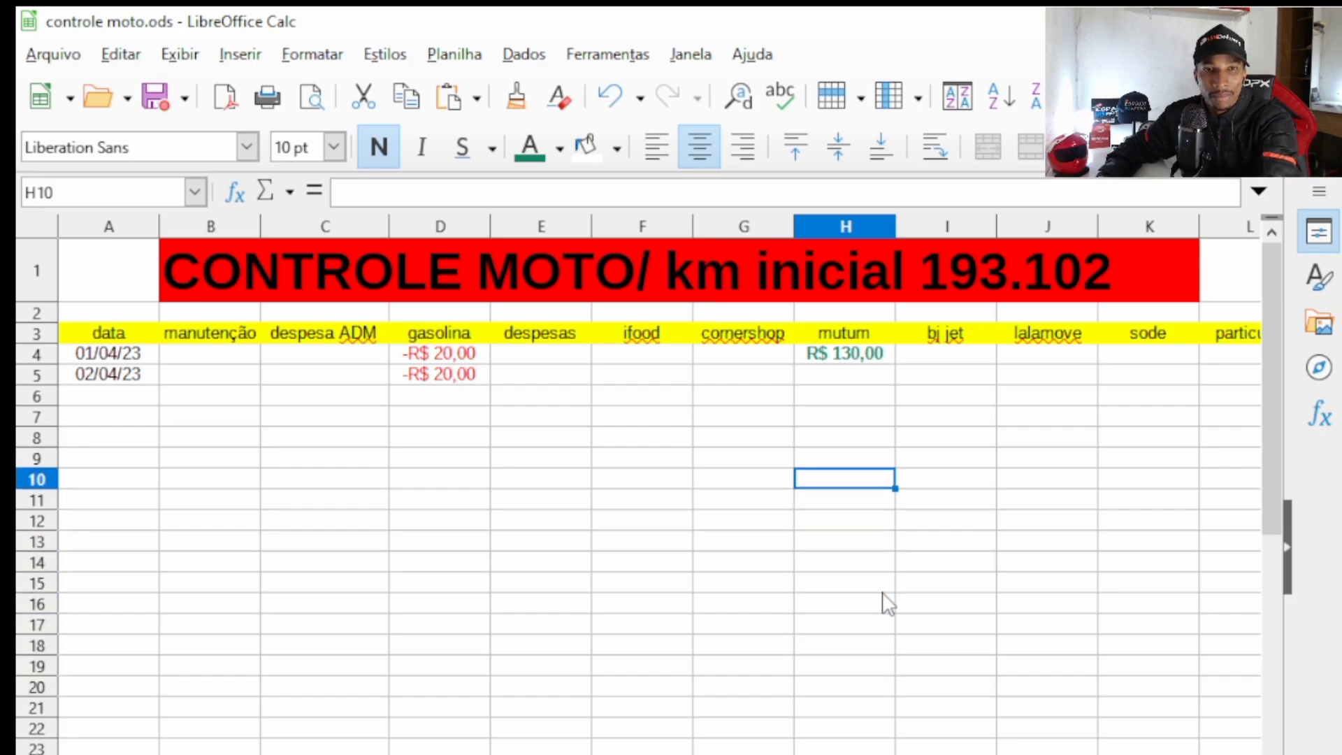
key(Up)
key(Up)
key(Left)
key(Left)
key(Left)
key(Left)
key(Left)
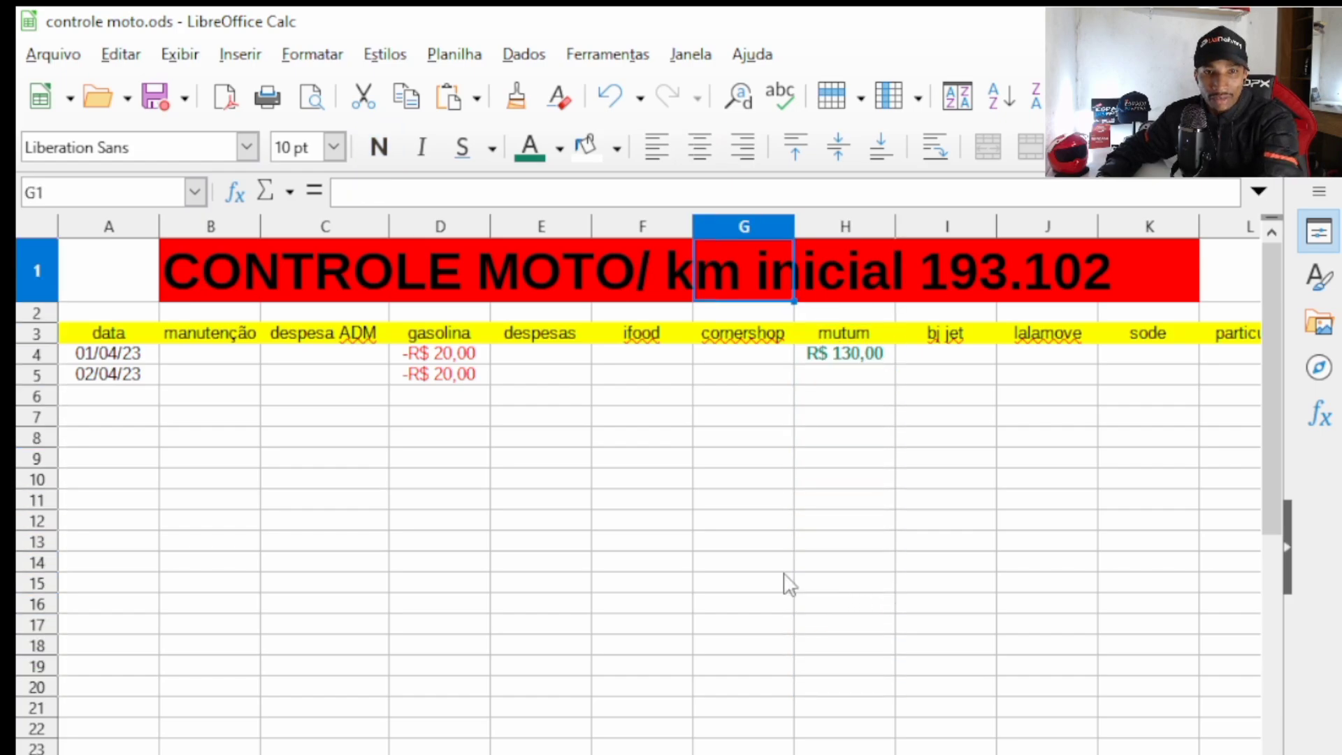
Trace the km inicial text along the title row and check the neighbouring sheet before returning.
key(Right)
key(Right)
key(Right)
key(Right)
key(Right)
key(Right)
key(Right)
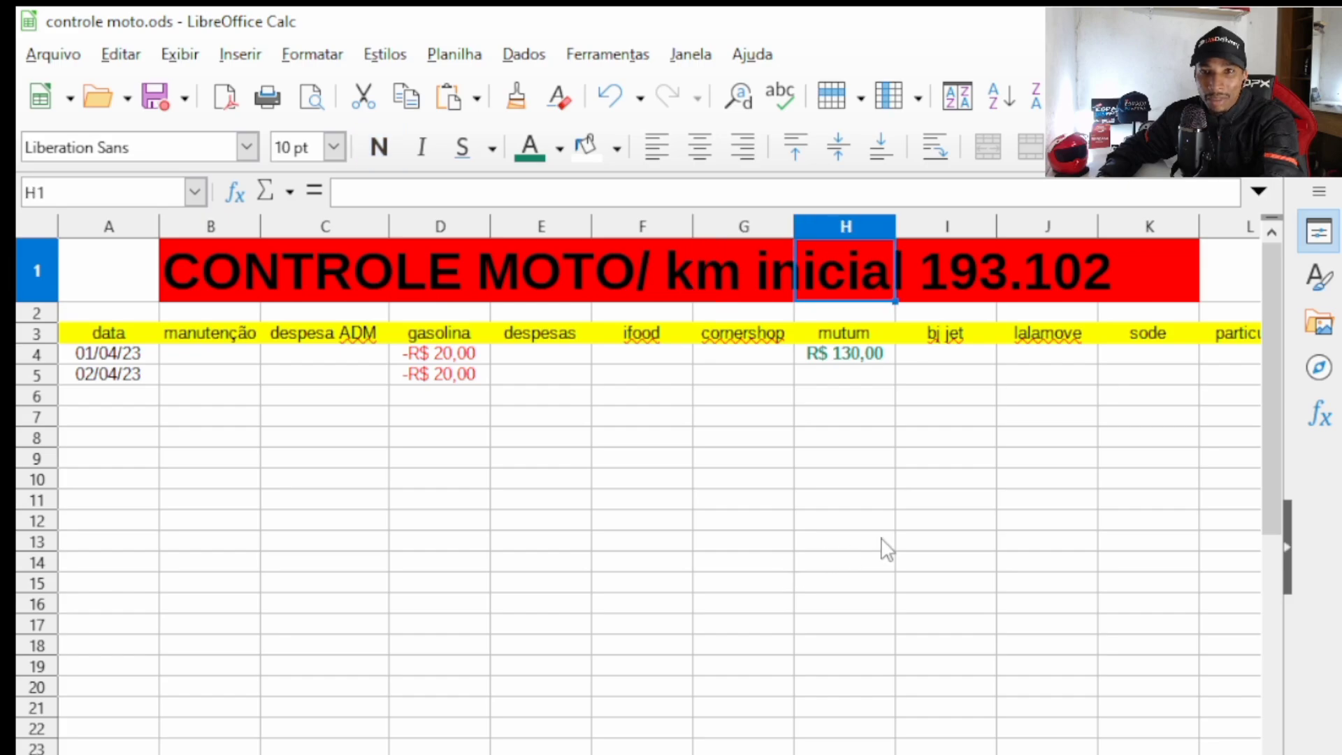
key(Left)
key(Left)
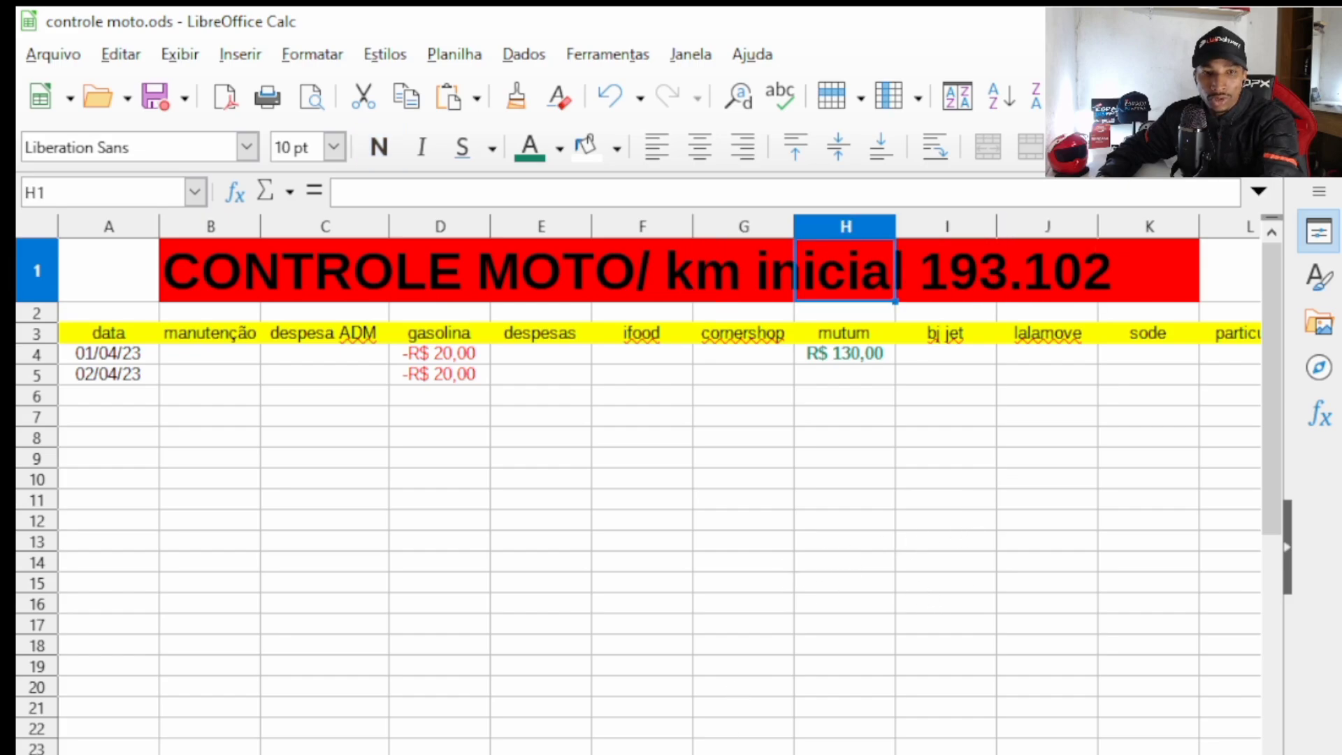
key(ctrl+Page_Up)
key(ctrl+Page_Down)
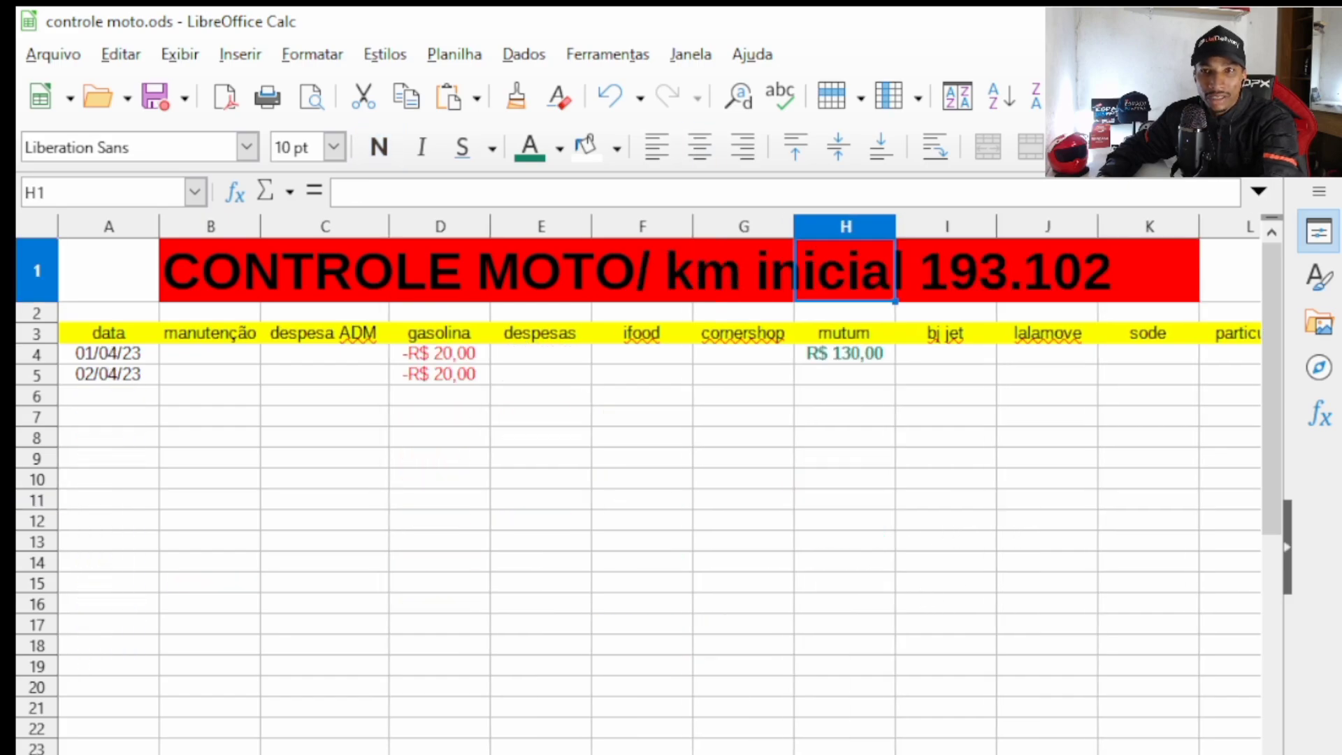
Examine the initial kilometre figure in the title, and move down to the sode cell in row 5.
key(Right)
key(Right)
key(Right)
key(Left)
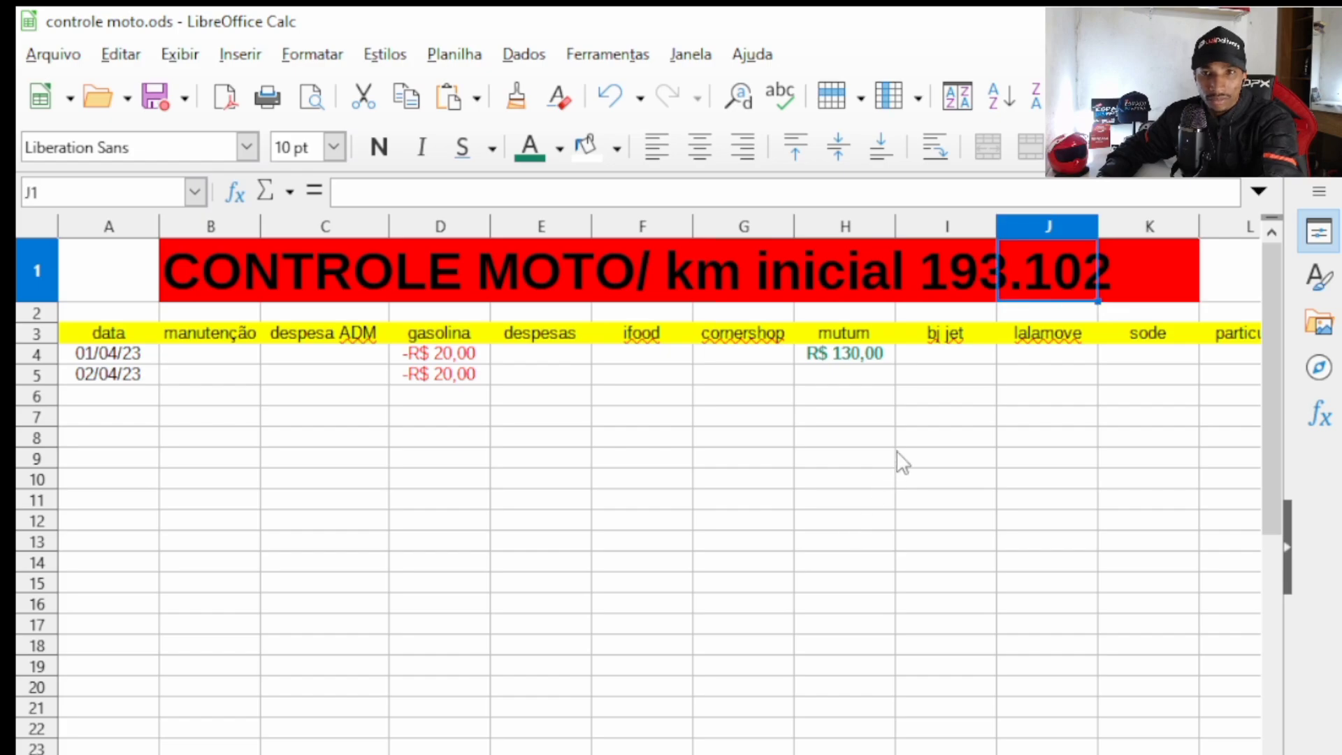
key(Left)
key(Right)
key(Right)
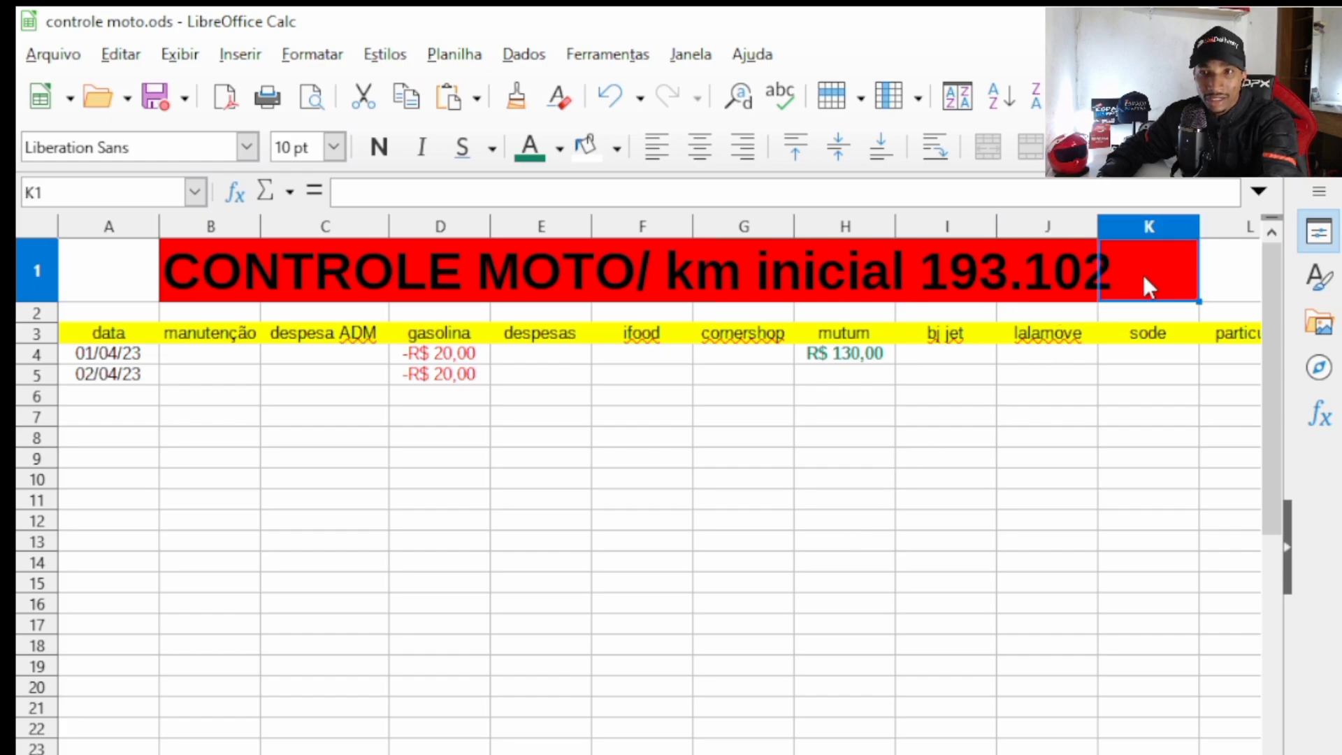
key(Down)
key(Down)
key(Down)
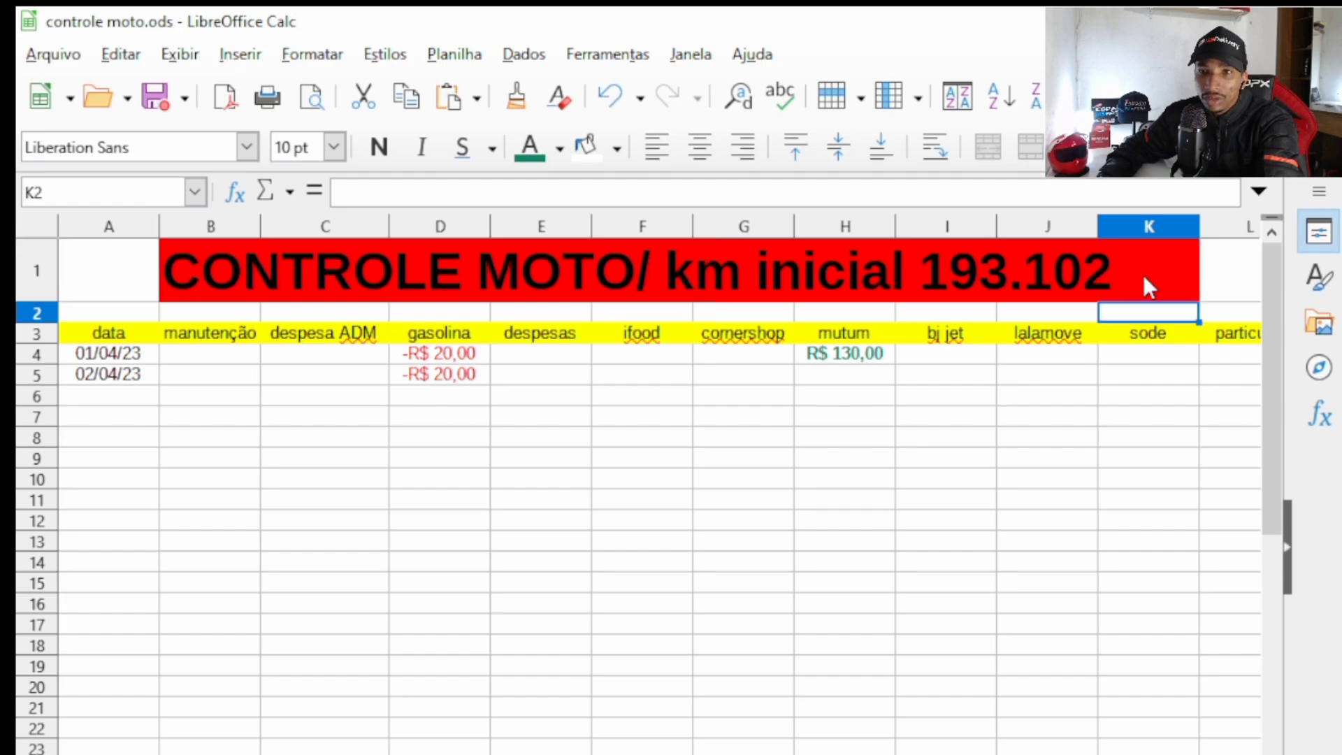
key(Down)
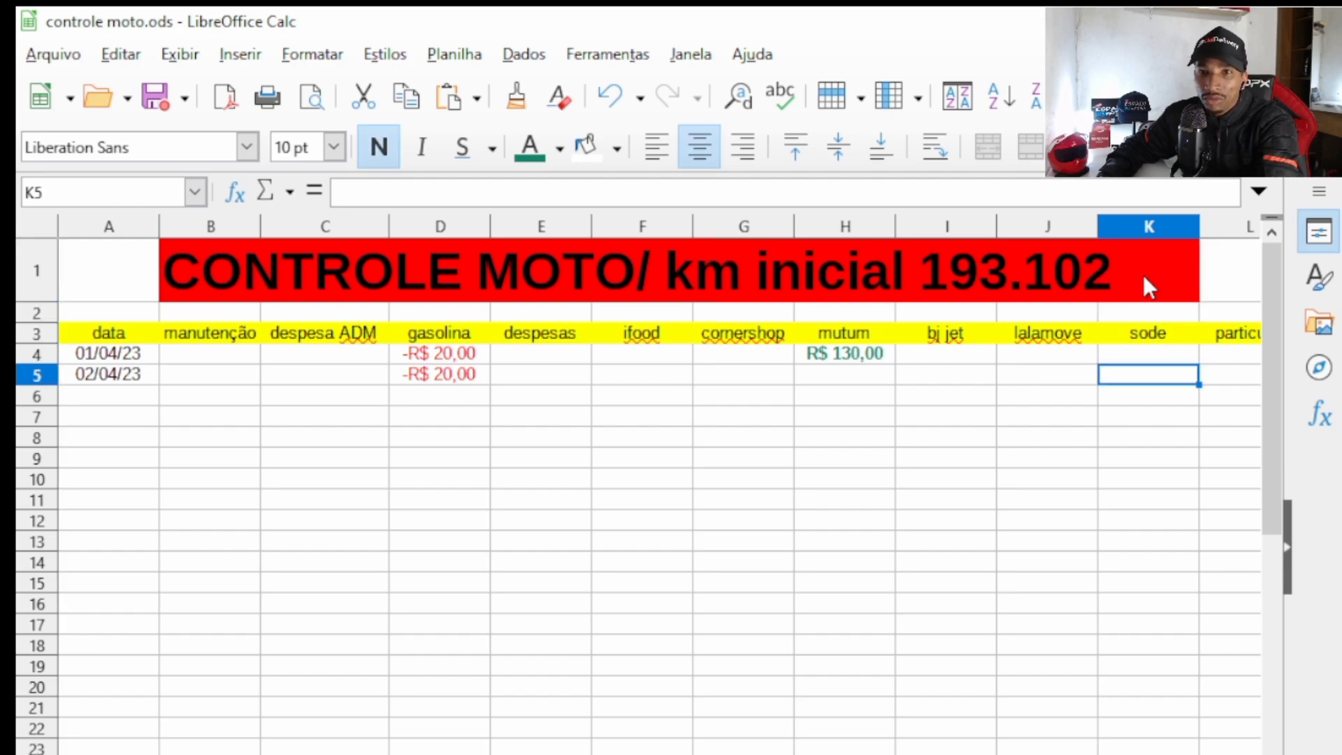
Return to the title row and review the initial kilometre text across it, back to column G.
key(Left)
key(Left)
key(Up)
key(Up)
key(Up)
key(Up)
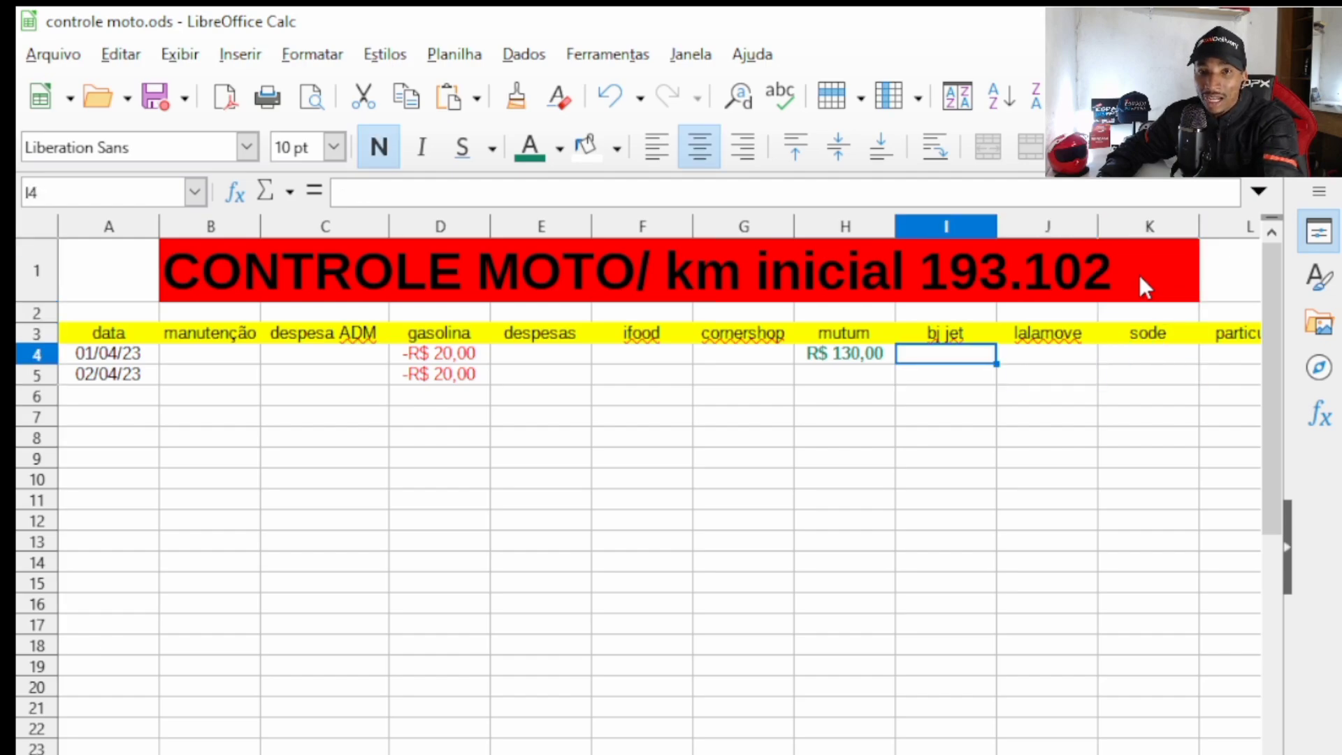
key(Right)
key(Right)
key(Right)
key(Right)
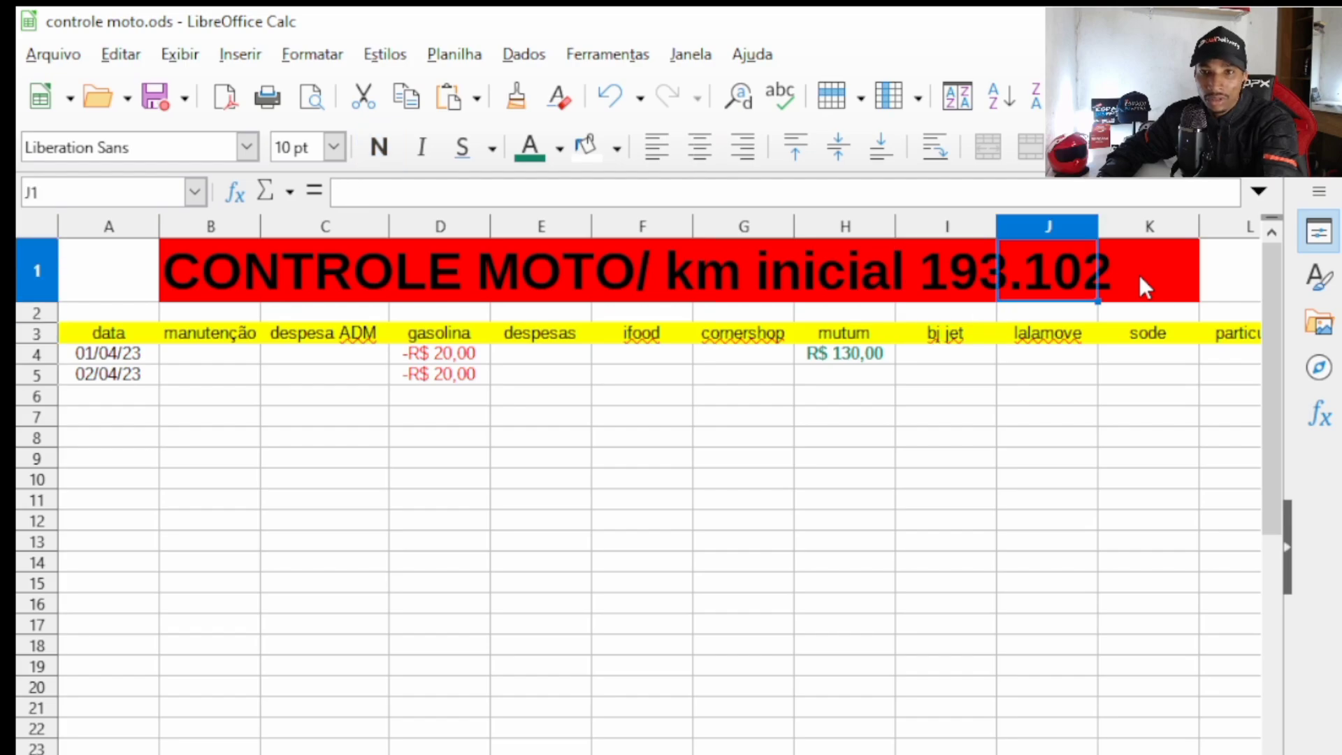
key(Left)
key(Left)
key(Left)
key(Left)
key(Left)
key(Left)
key(Left)
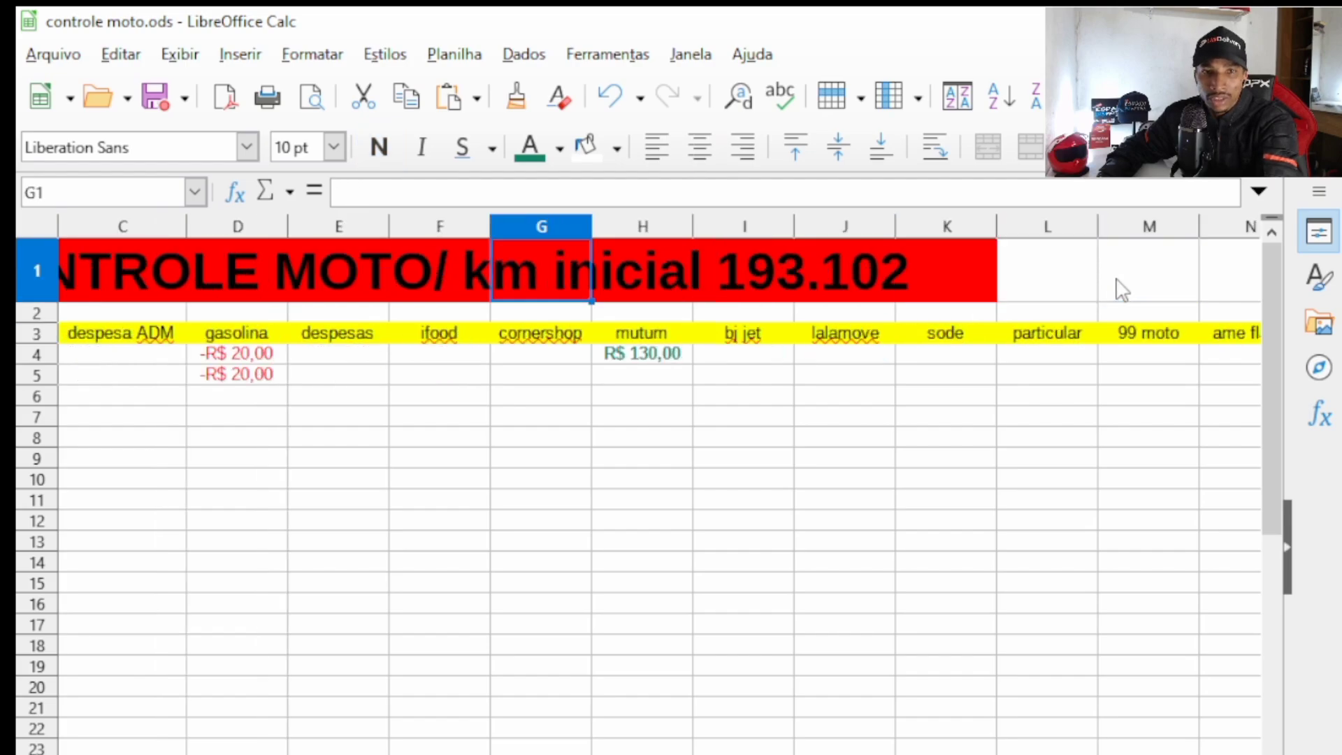
Add the column header "km rodado" in R3, beside balanço.
key(Right)
key(Right)
key(Right)
key(Right)
key(Right)
key(Right)
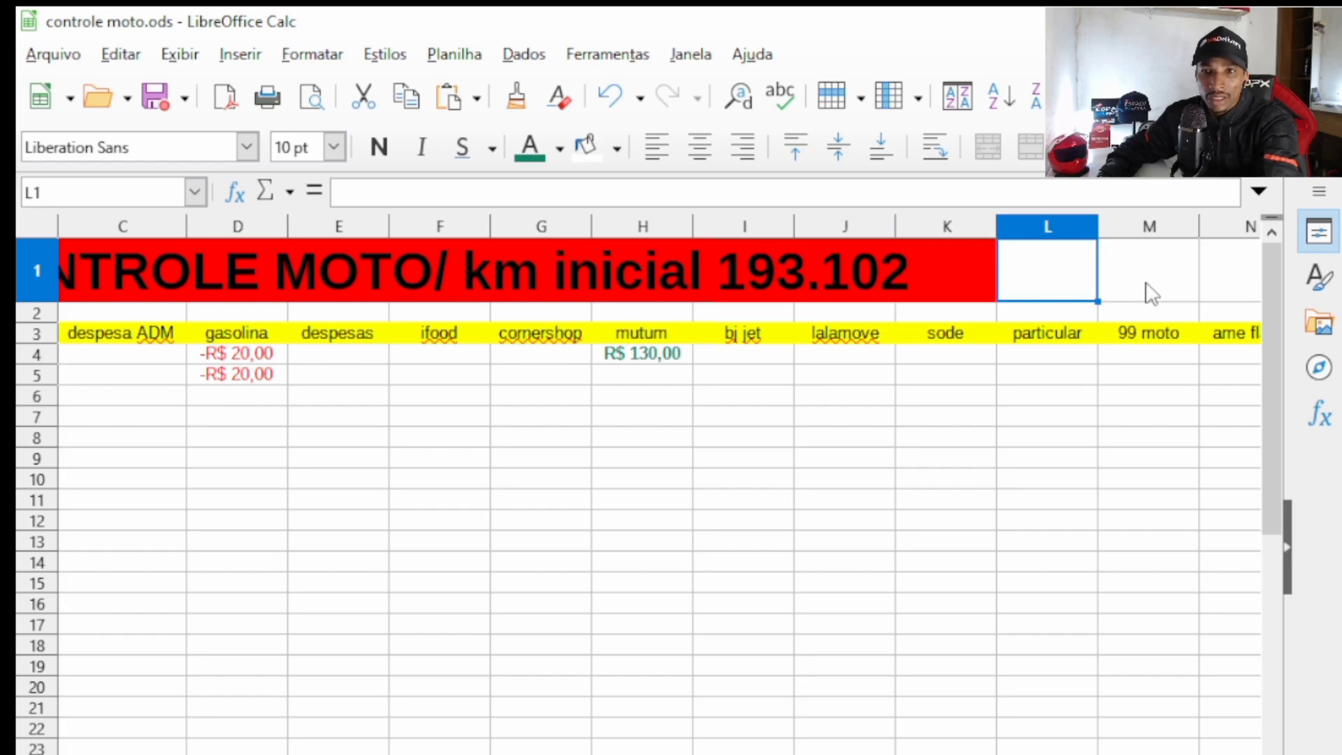
key(Right)
key(Right)
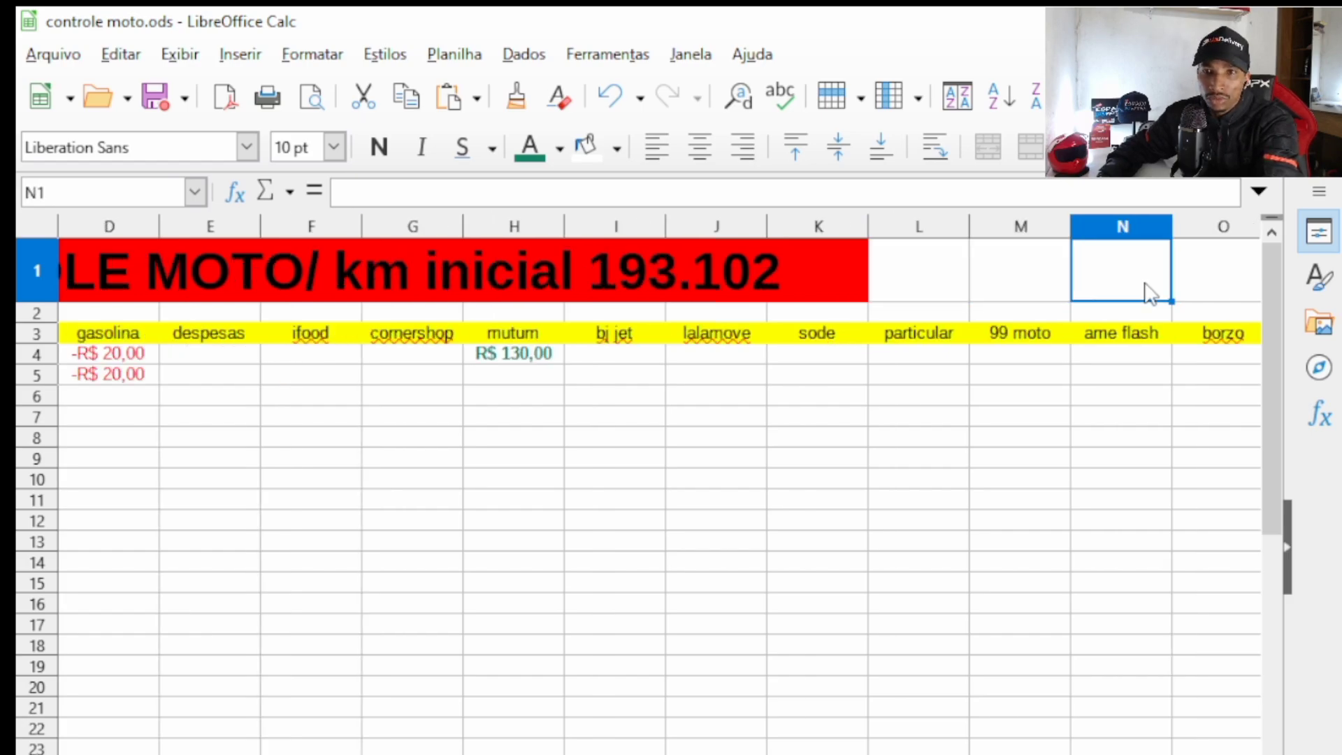
key(Right)
key(Right)
key(Right)
key(Right)
key(Right)
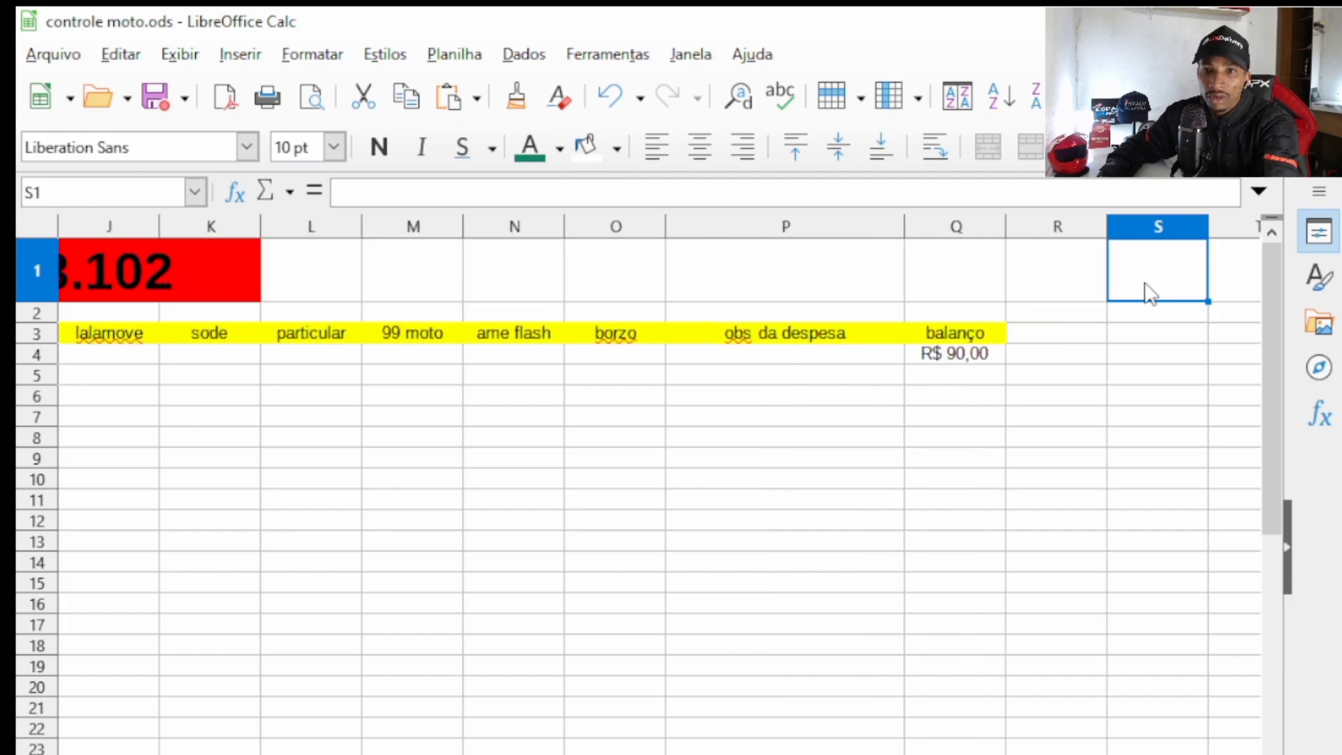
click(1064, 335)
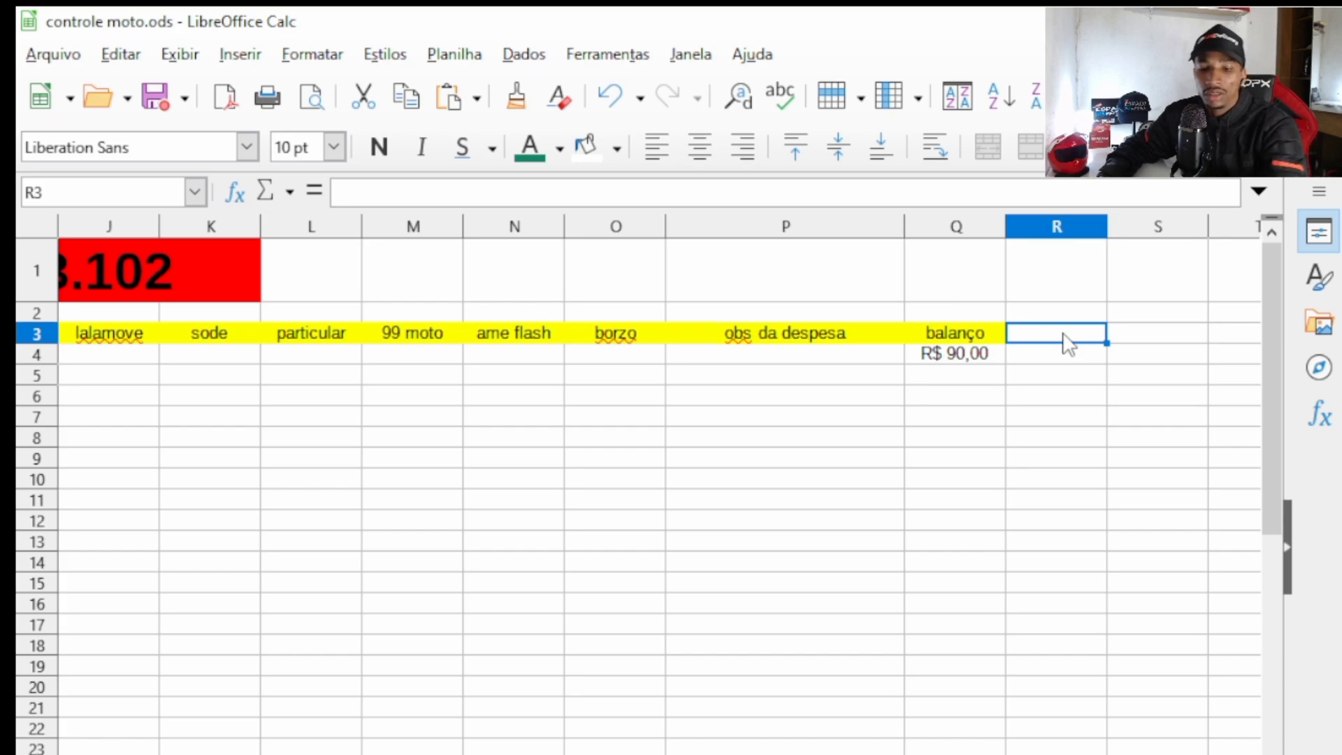
text(km ro)
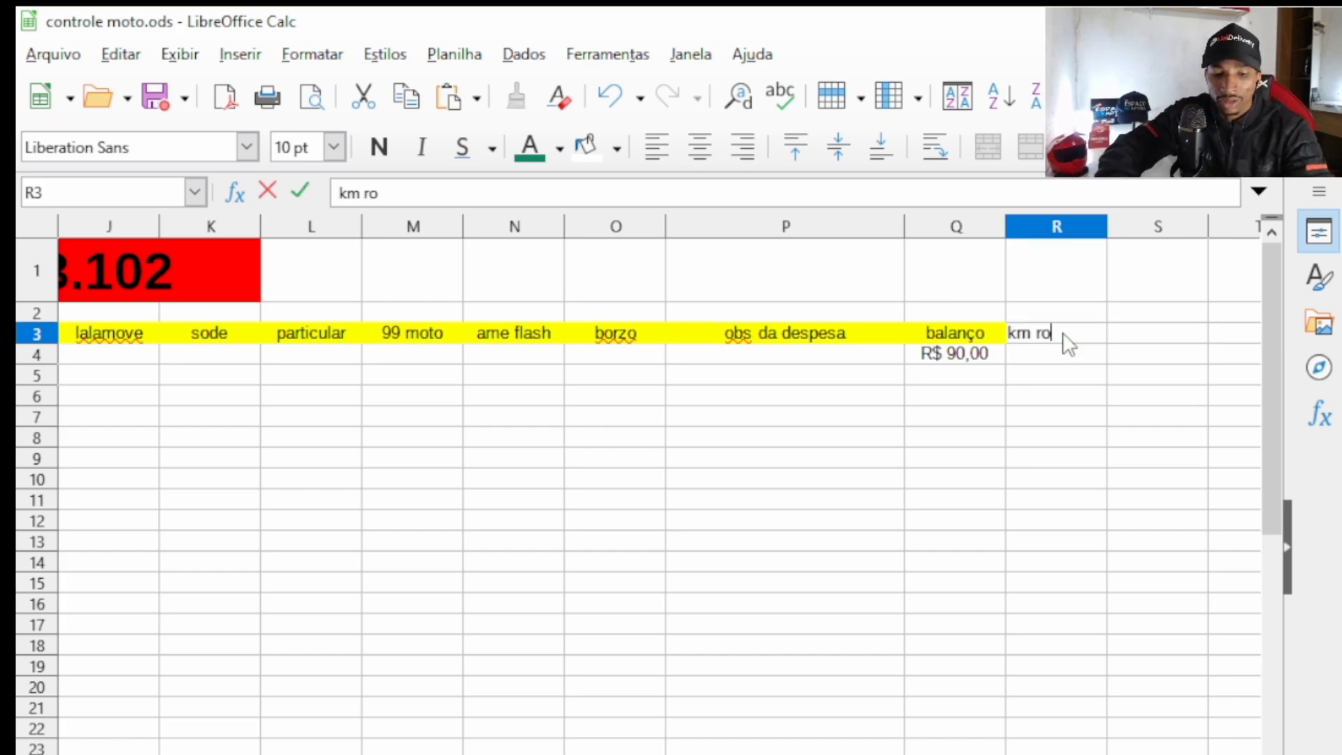
text(dado)
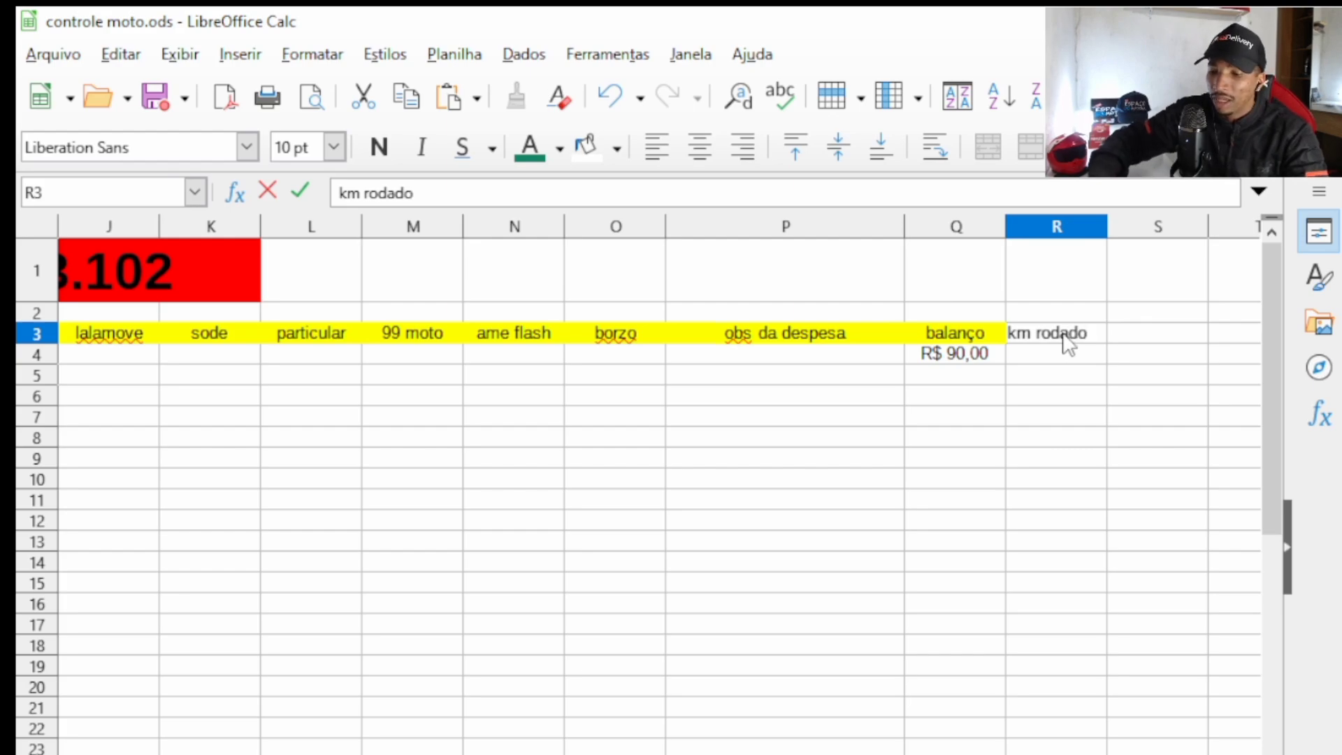
key(Return)
key(Up)
Centre the contents of cells R3:R7 horizontally.
drag(1067, 342, 1050, 419)
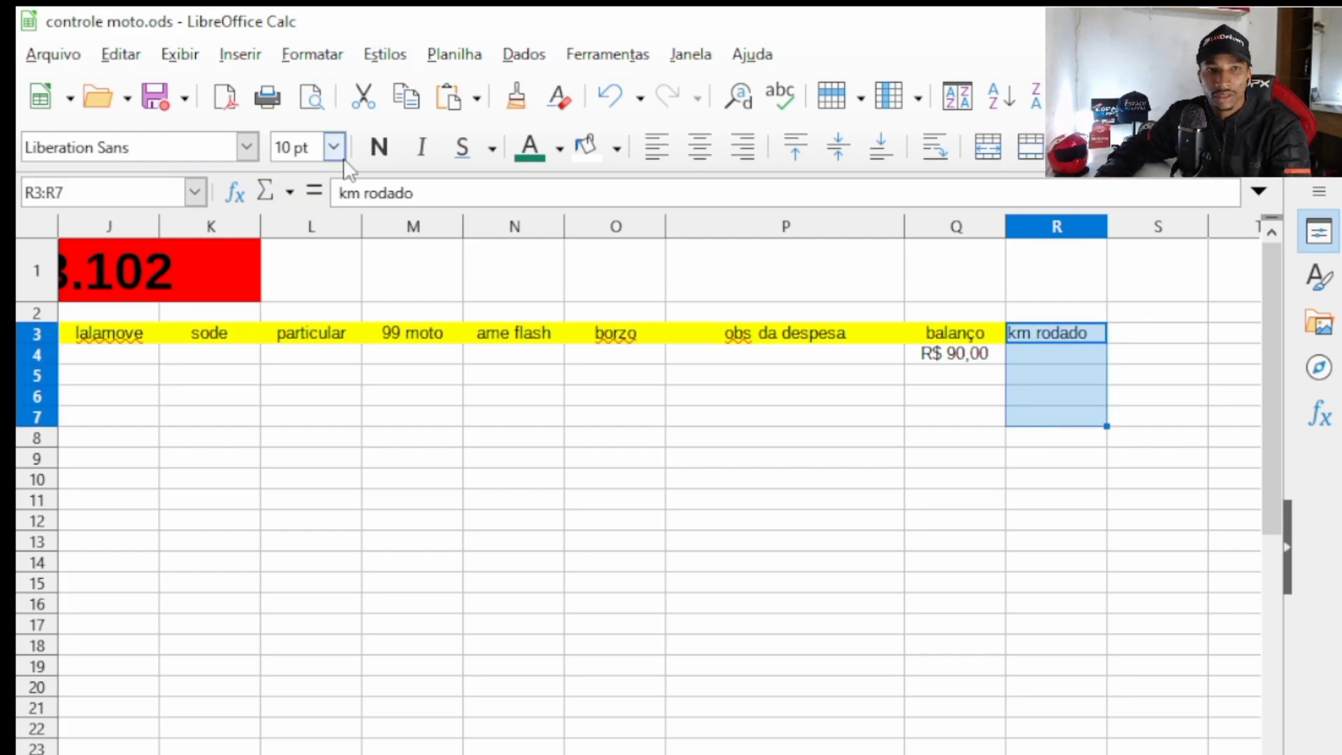
click(699, 147)
click(1188, 644)
Fill the km rodado header cell R3 with yellow to match the other headers.
click(1069, 334)
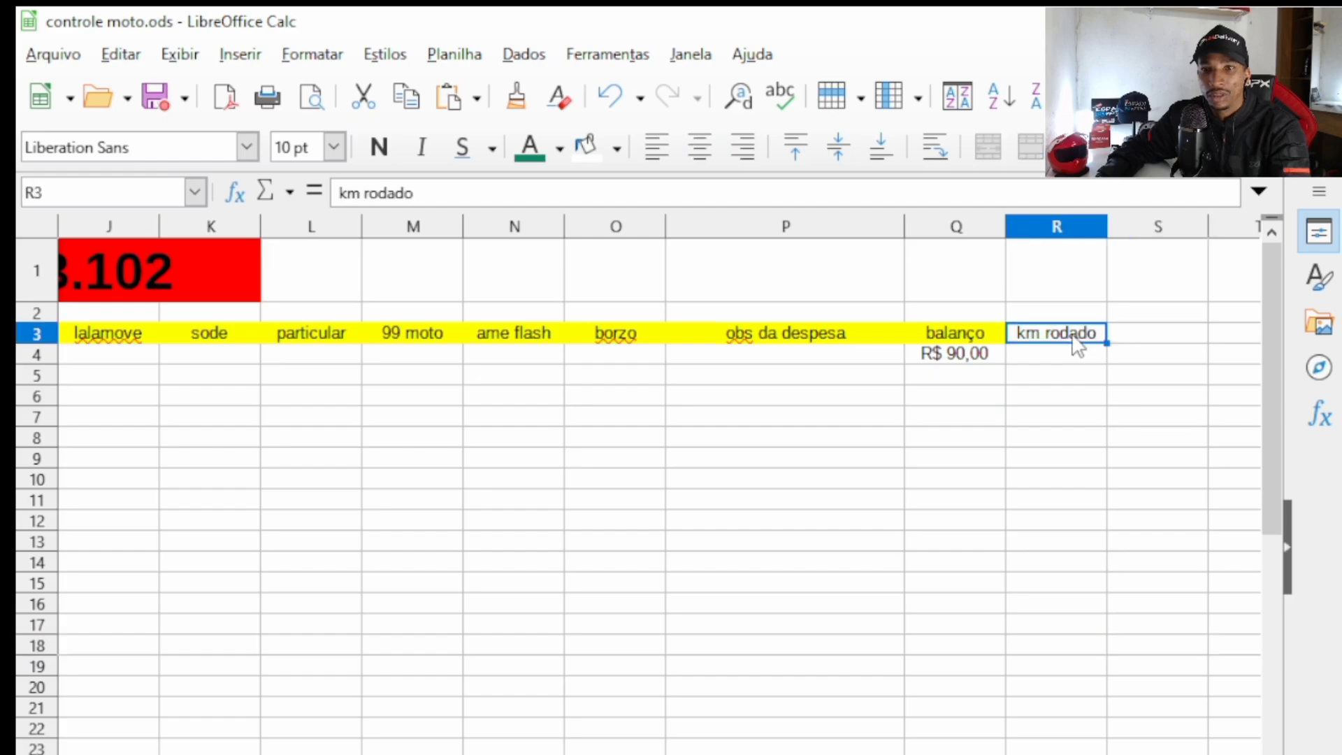
click(615, 149)
click(588, 418)
click(992, 396)
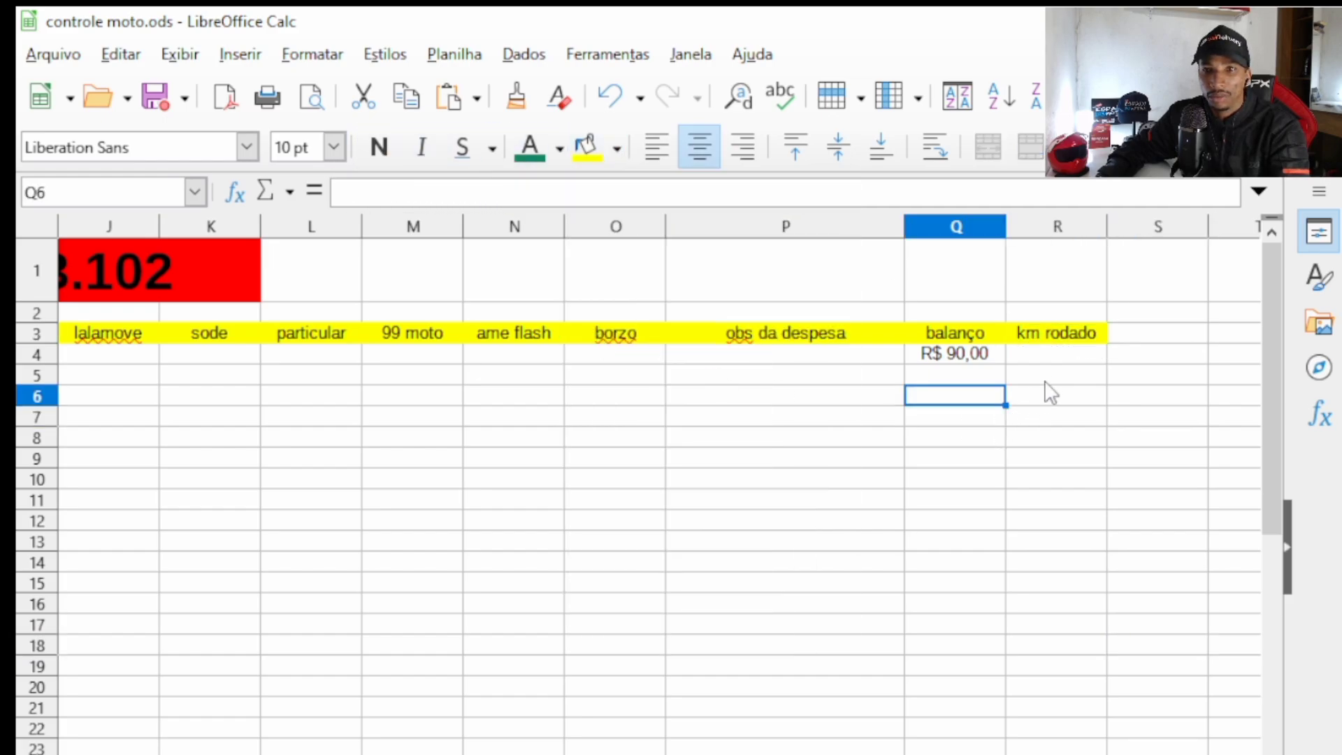
Point out the first entry cells under km rodado, R4 and R5.
click(1071, 356)
click(1064, 377)
click(1047, 358)
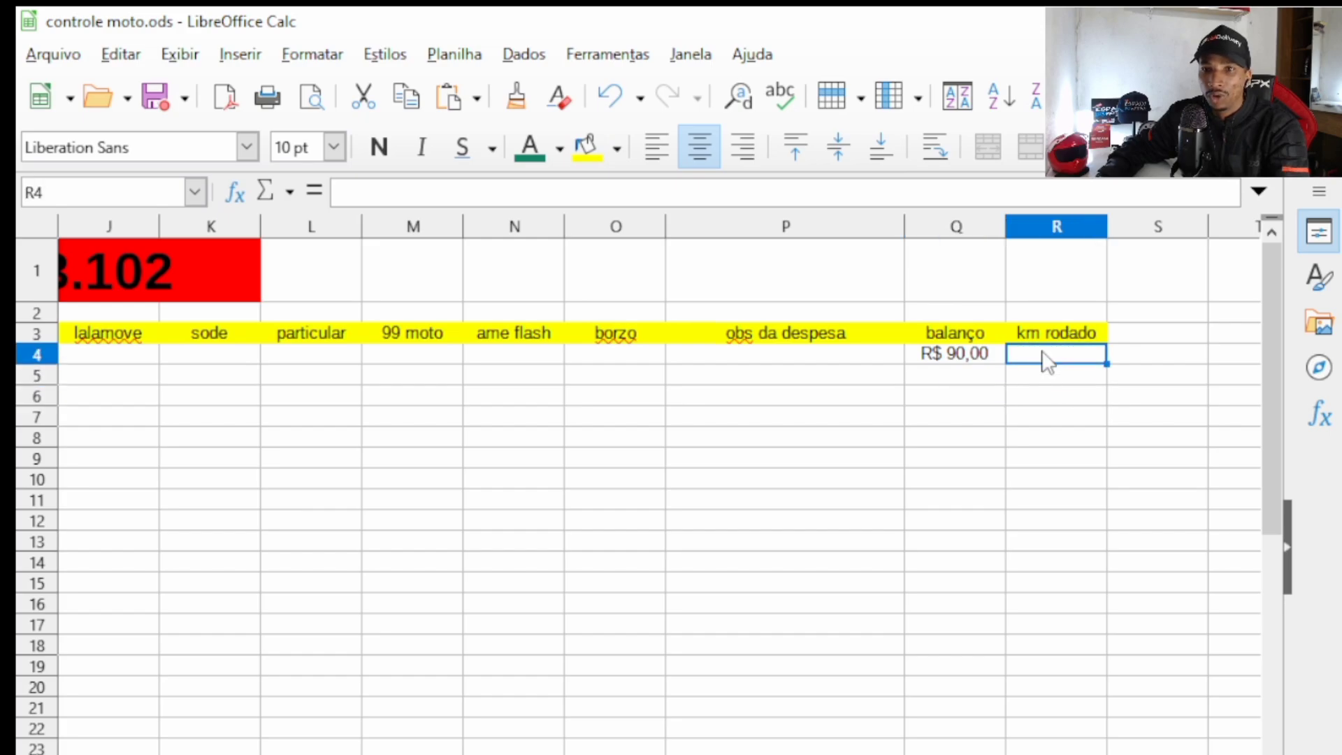
click(750, 731)
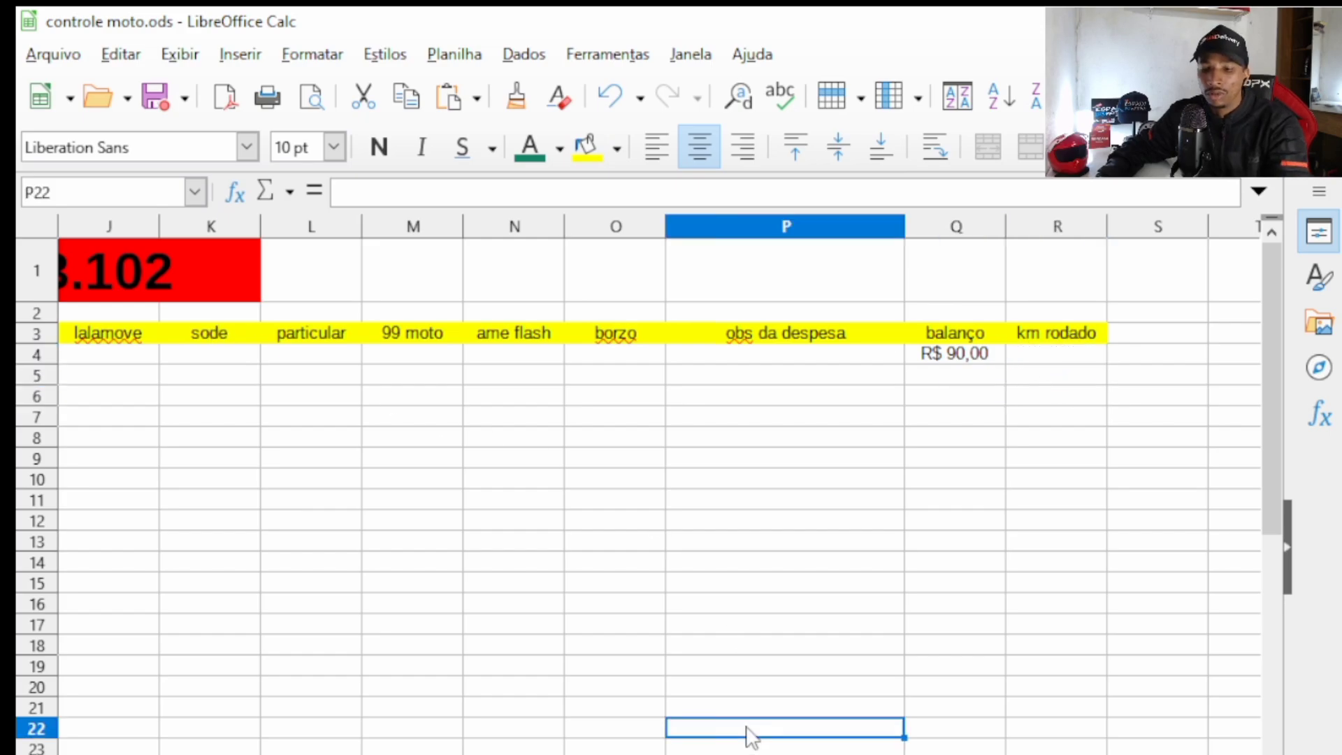
Go back to the first date entry in the data column, cell A4.
key(Left)
key(Left)
key(Left)
key(Left)
key(Left)
key(Left)
key(Left)
key(Left)
key(Left)
key(Left)
key(Left)
key(Left)
key(Left)
key(Left)
key(Left)
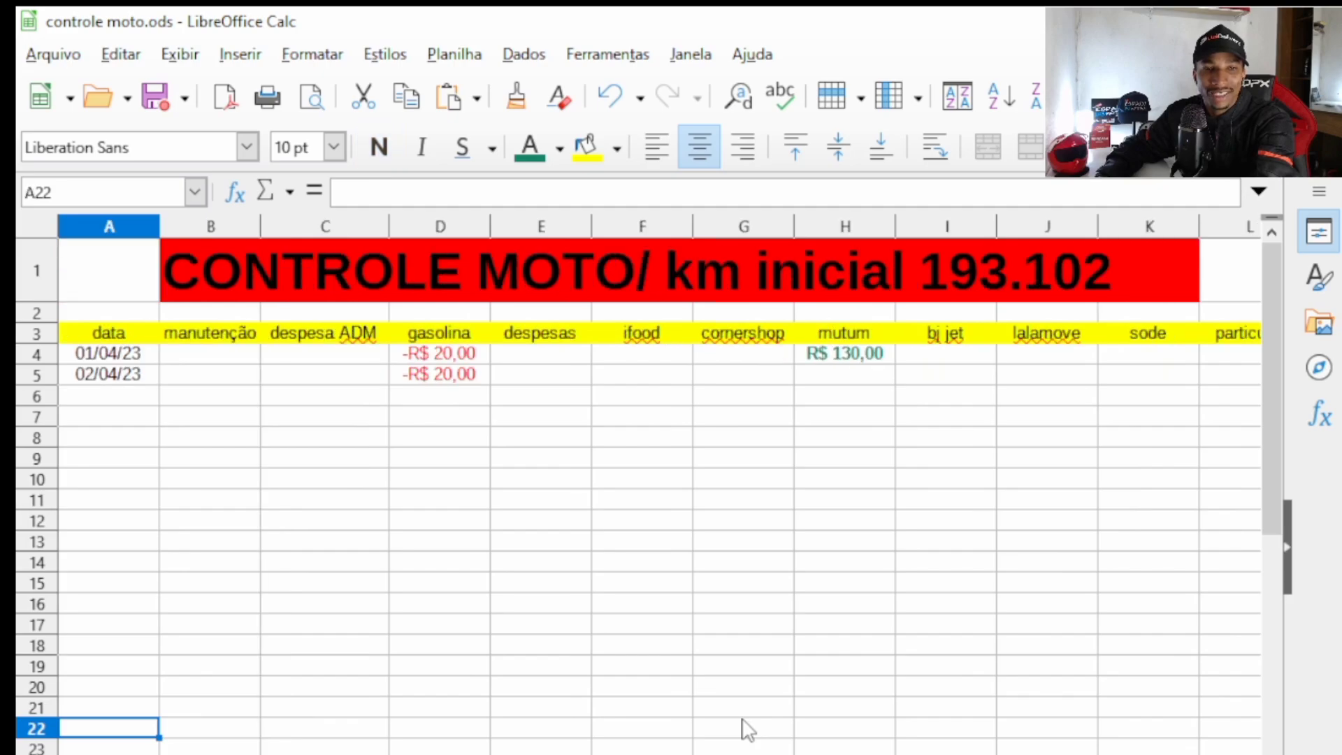
key(Up)
key(Up)
key(Up)
key(Up)
key(Up)
key(Up)
key(Up)
key(Up)
key(Up)
key(Up)
key(Up)
key(Up)
key(Up)
key(Up)
key(Up)
key(Up)
key(Up)
key(Up)
key(Up)
key(Up)
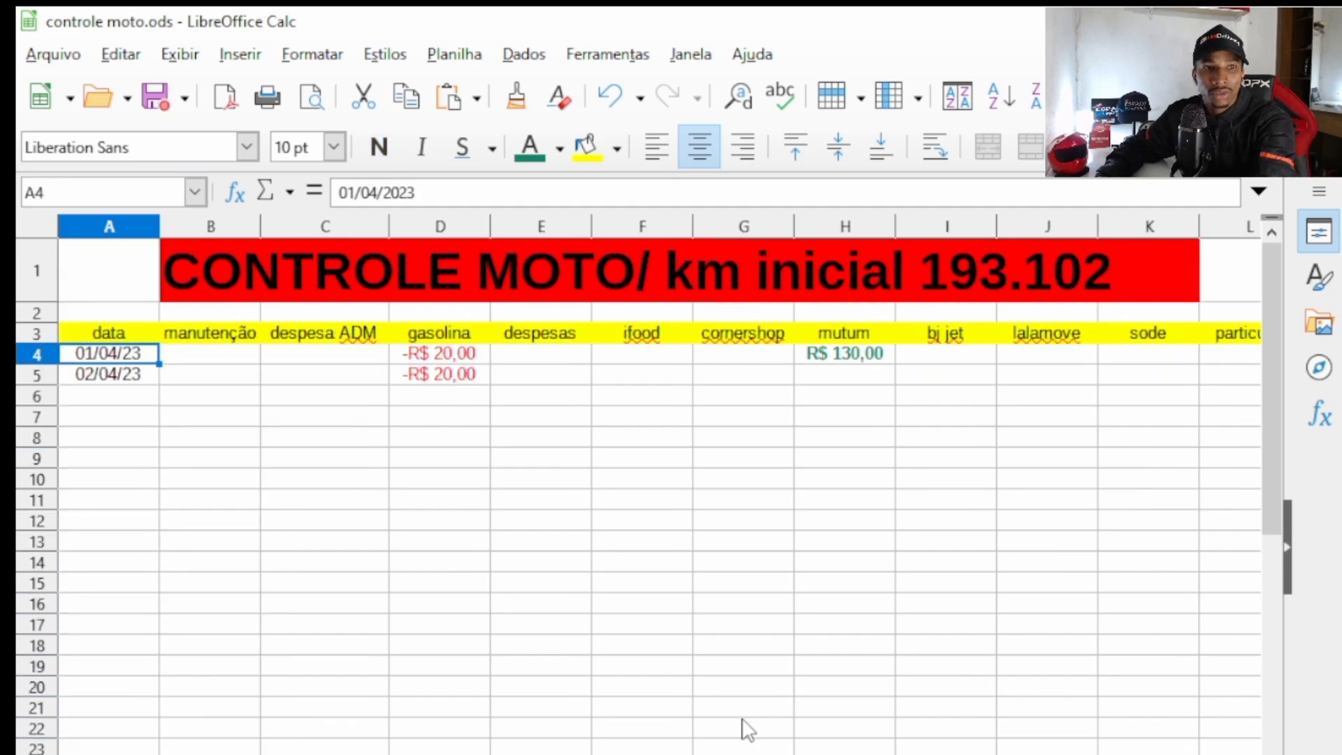
Point out the km inicial figure in the red CONTROLE MOTO title banner in row 1.
key(Right)
key(Right)
key(Right)
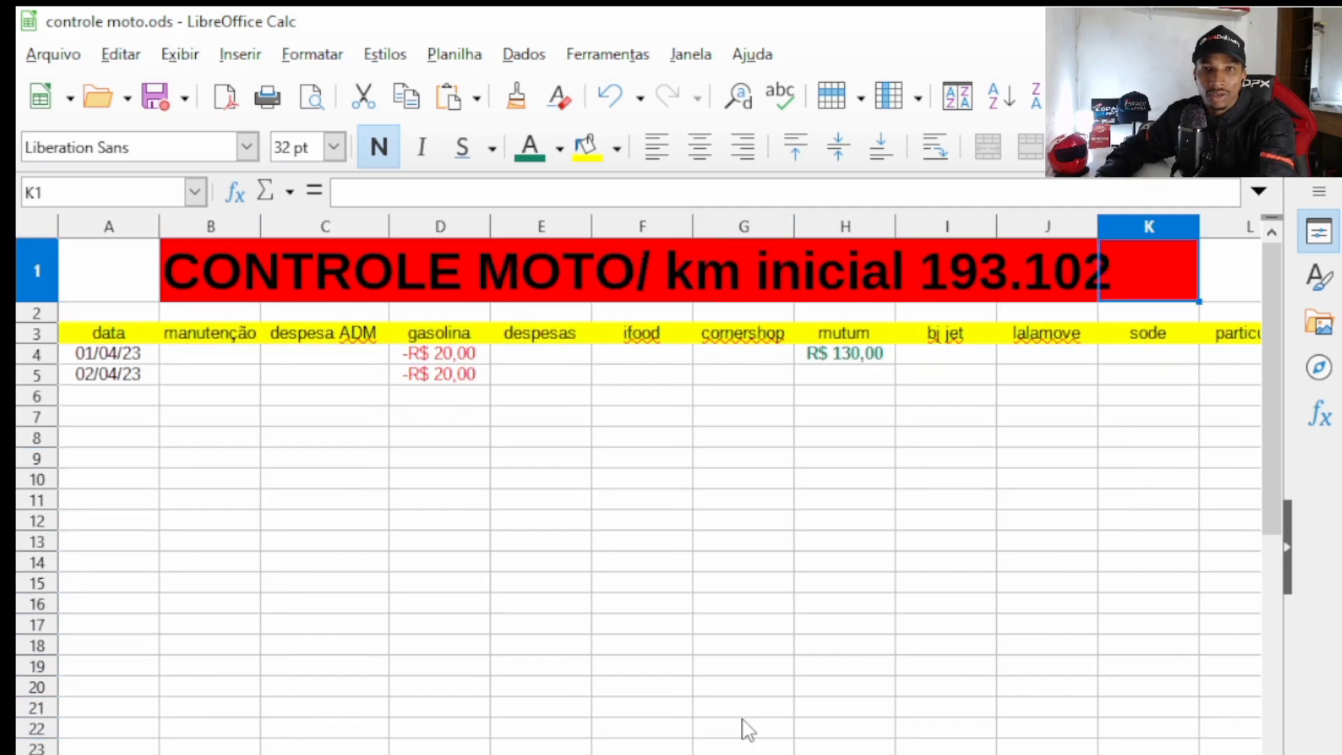
key(Left)
key(Left)
key(Left)
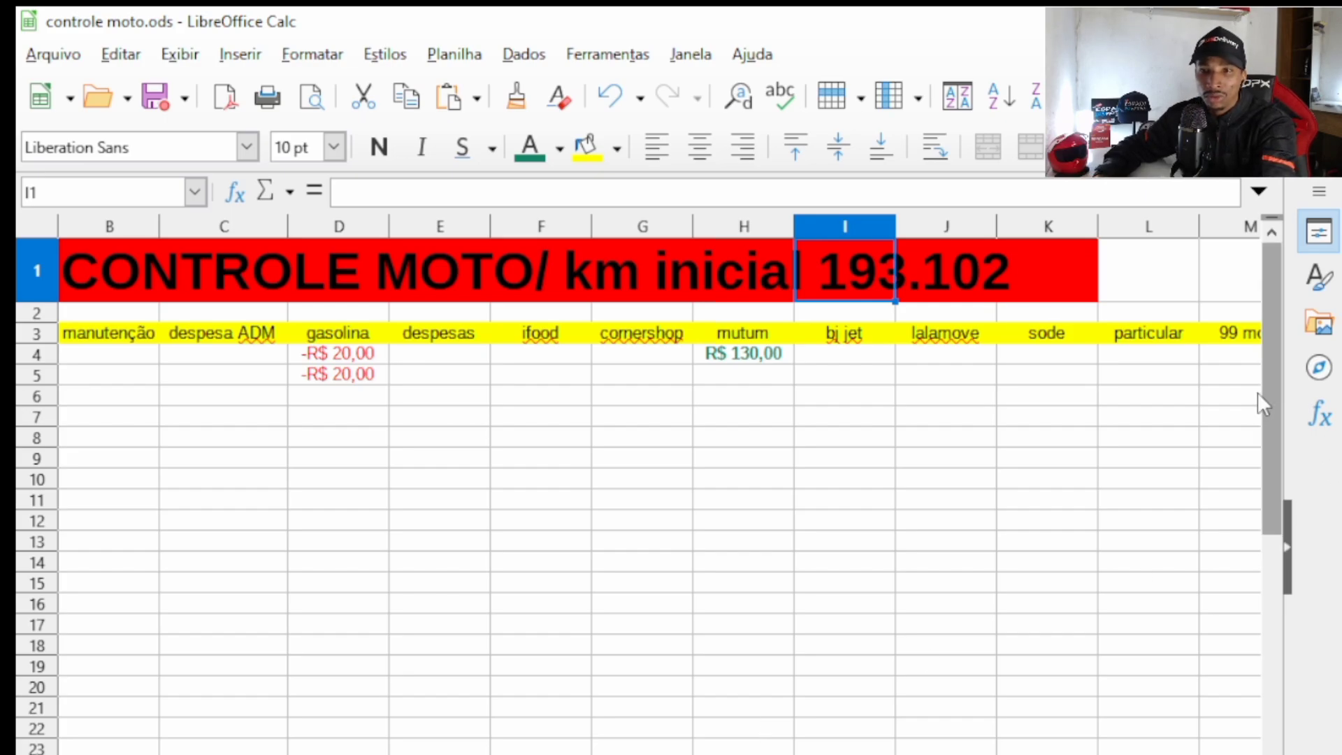
key(Down)
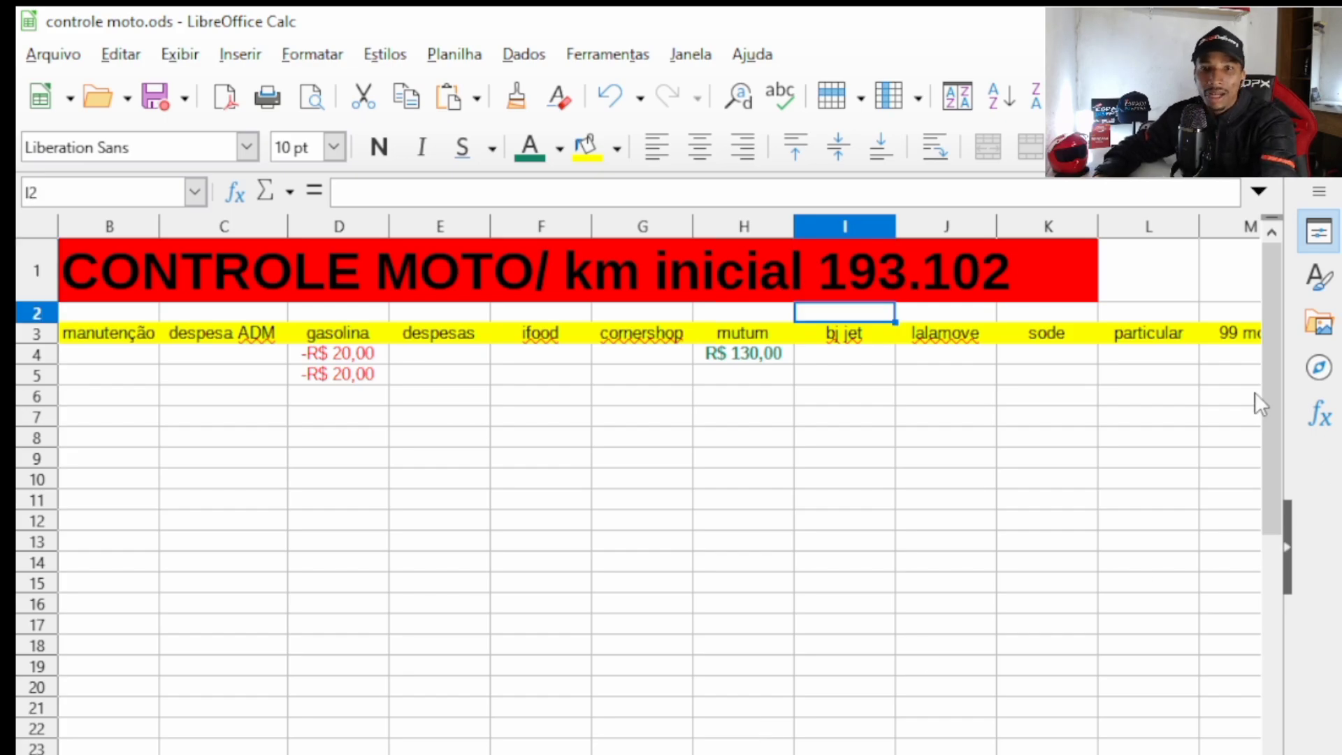
key(Down)
key(Down)
key(Down)
key(Down)
key(Down)
key(Down)
key(Down)
key(Down)
key(Down)
key(Down)
key(Down)
key(Down)
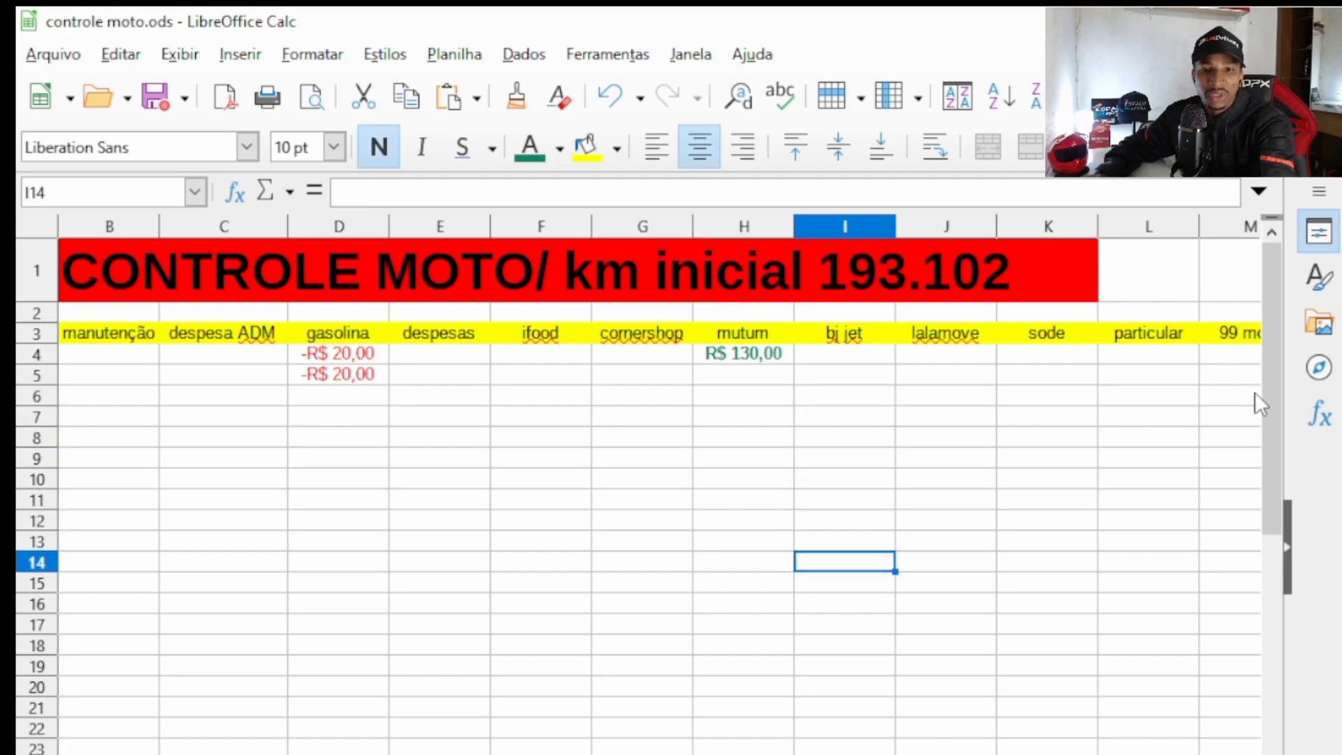